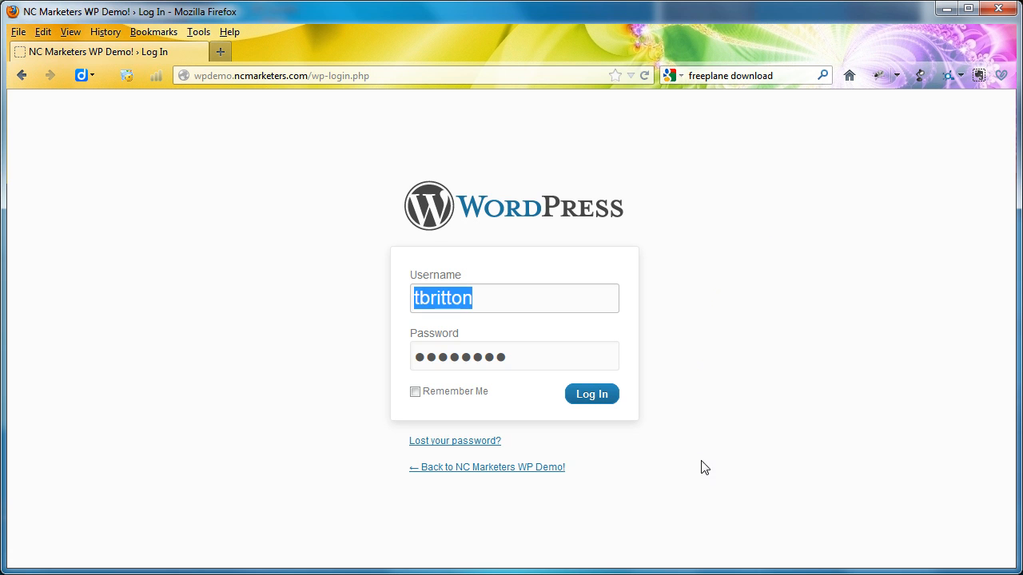
- Search the web for "freeplane download" in a new tab and view the Freeplane project page on SourceForge
{"action": "key", "text": "alt+Tab"}
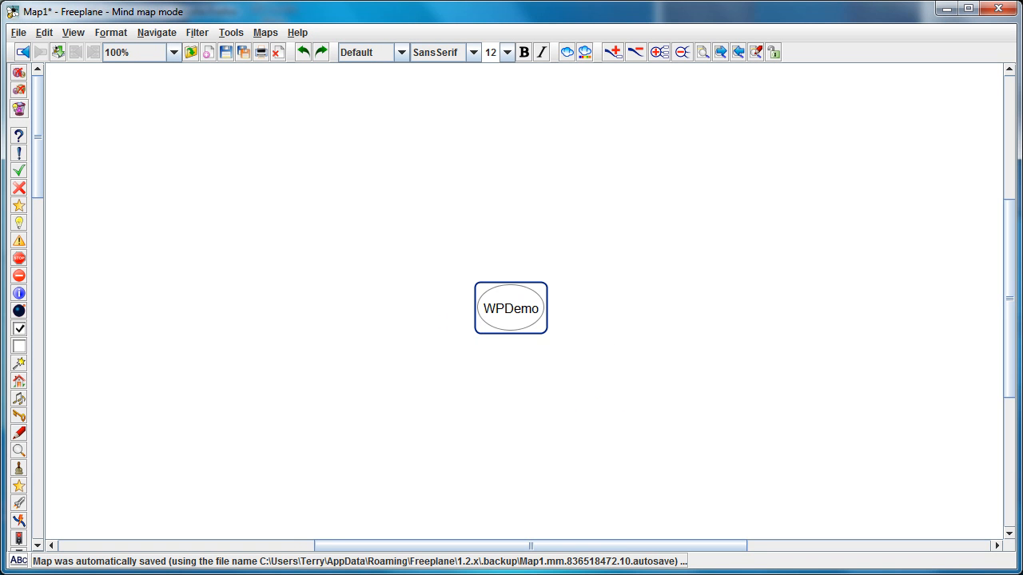
{"action": "double_click", "coordinate": [86, 16]}
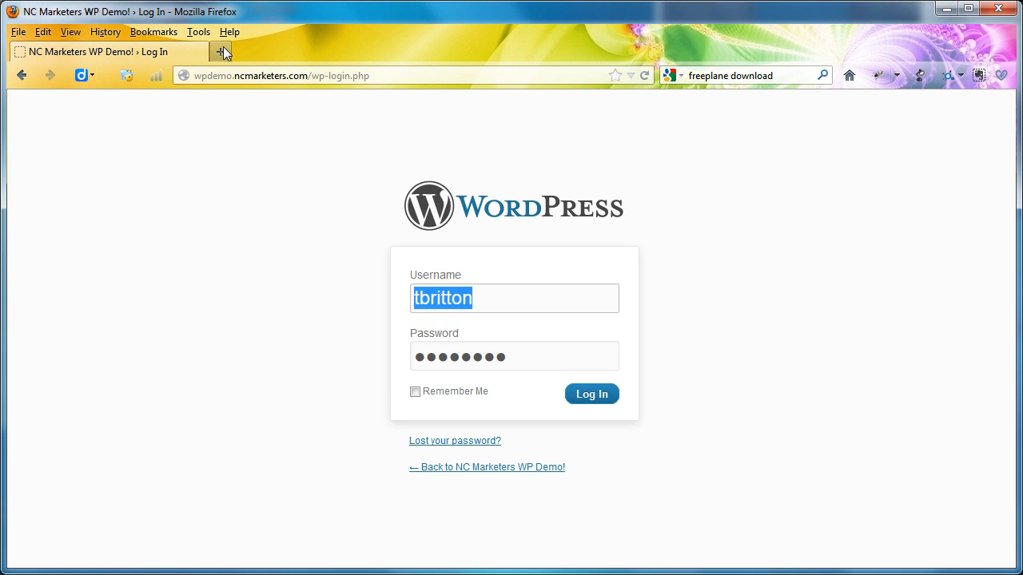
{"action": "left_click", "coordinate": [221, 52]}
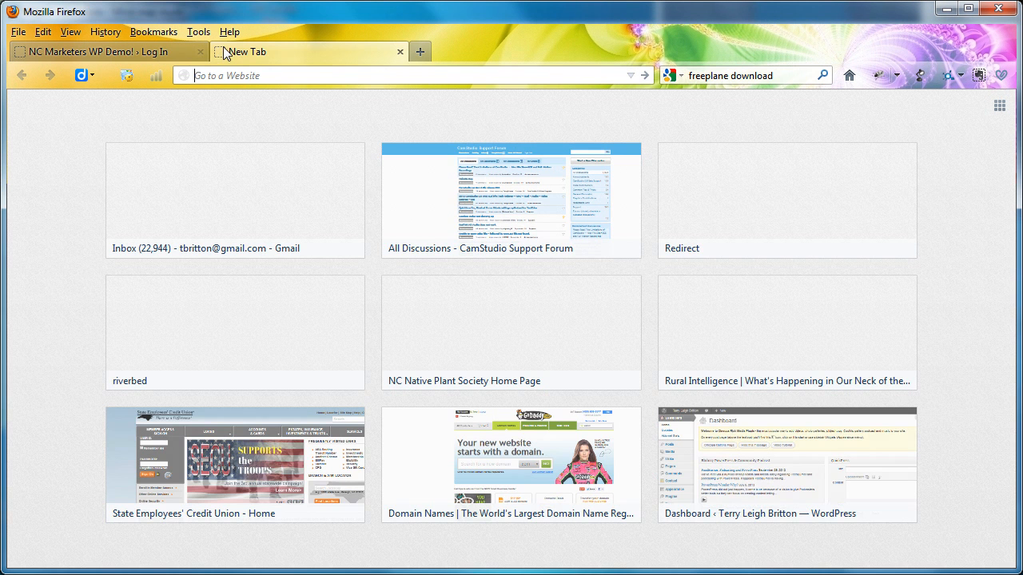
{"action": "left_click", "coordinate": [712, 75]}
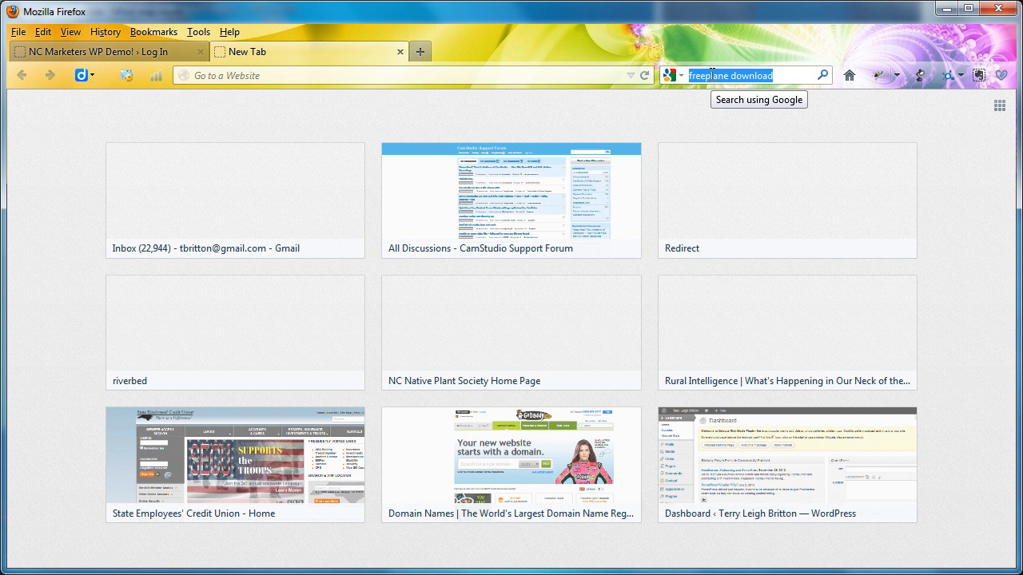
{"action": "key", "text": "Return"}
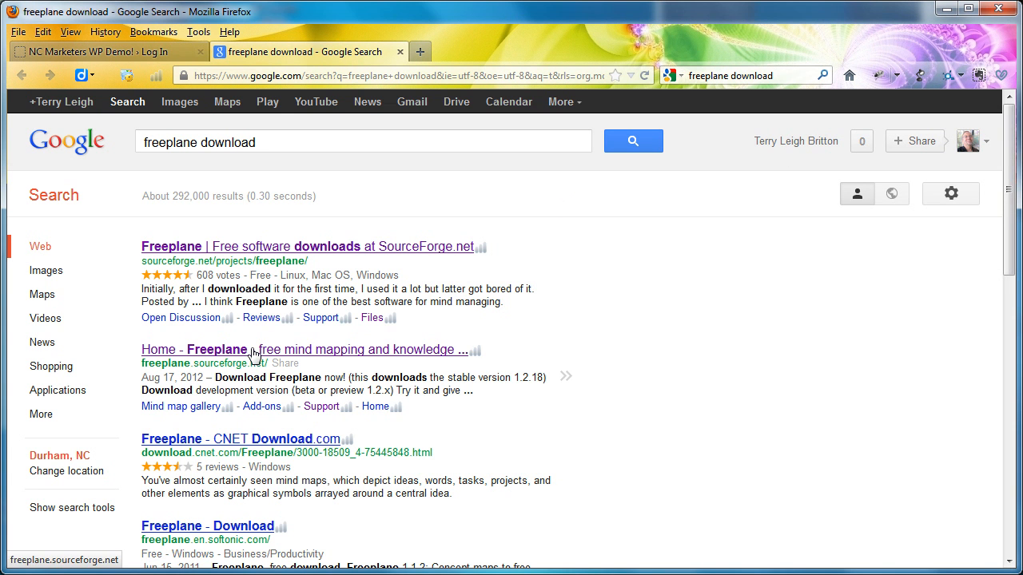
{"action": "left_click", "coordinate": [261, 250]}
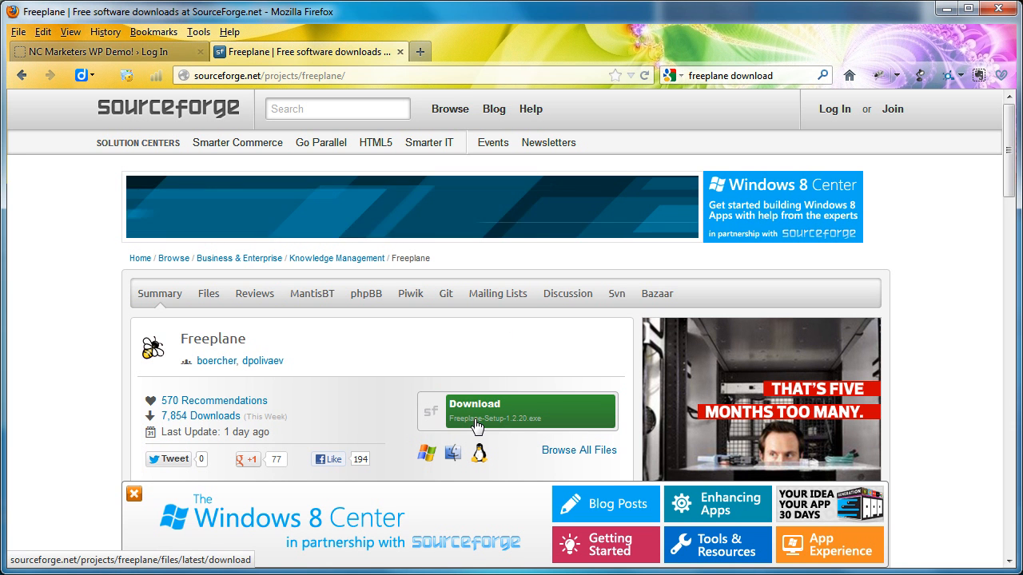
{"action": "left_click", "coordinate": [399, 51]}
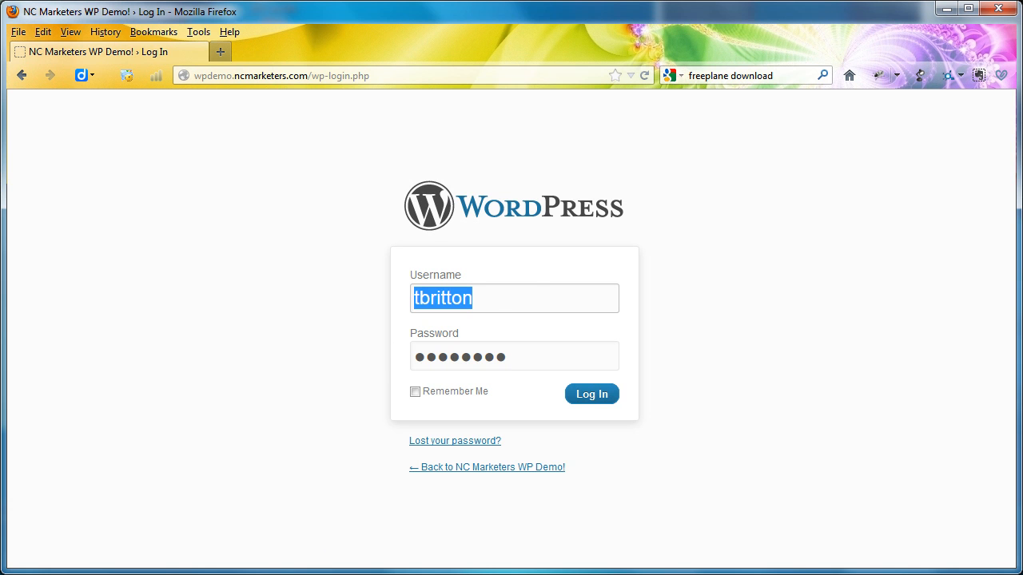
- Switch to Freeplane and add the child nodes Home, About, Blog and Articles to the WPDemo root node
{"action": "key", "text": "alt+Tab"}
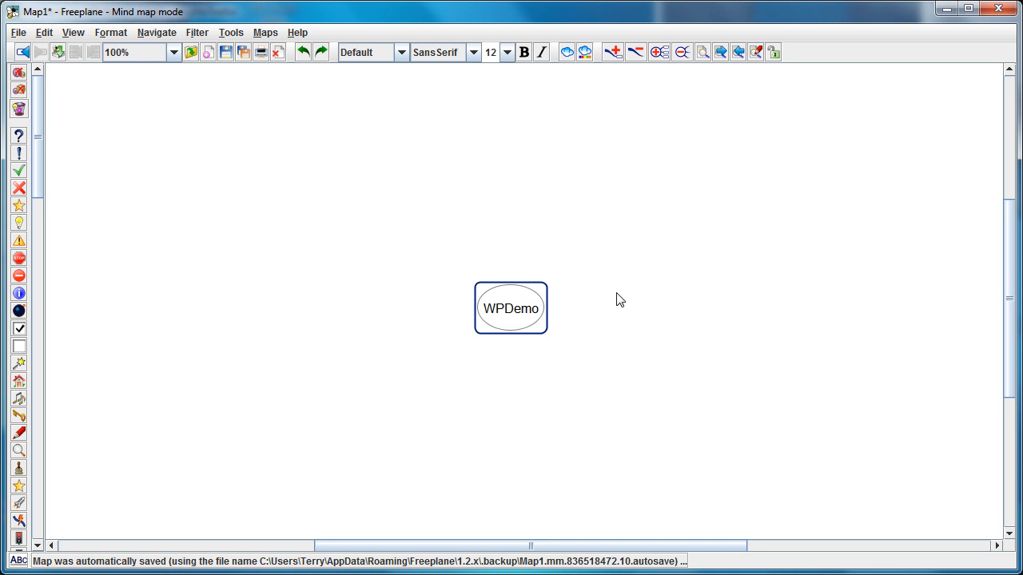
{"action": "double_click", "coordinate": [515, 316]}
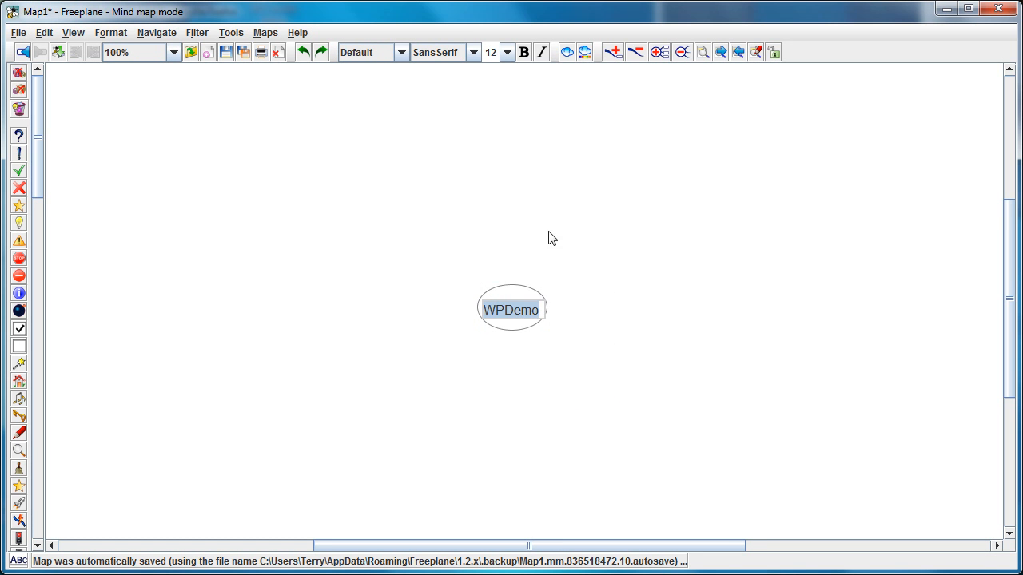
{"action": "key", "text": "Return"}
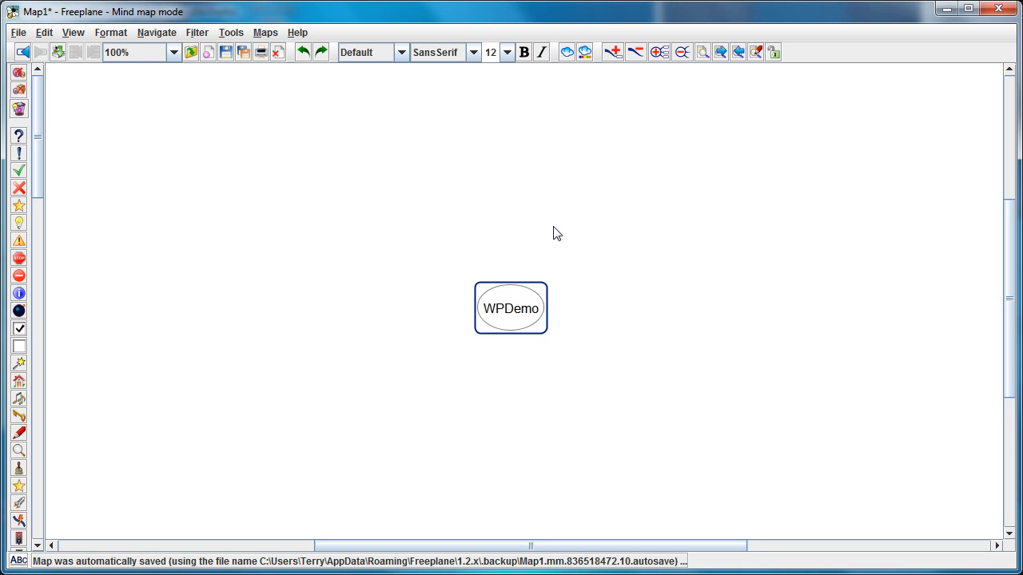
{"action": "key", "text": "Insert"}
{"action": "type", "text": "Home"}
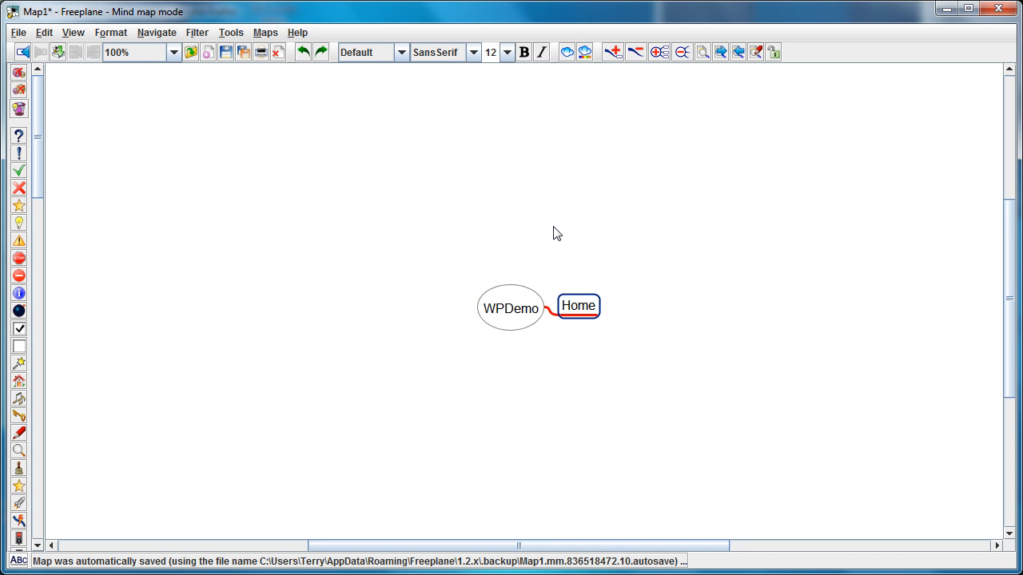
{"action": "key", "text": "Return"}
{"action": "type", "text": "About"}
{"action": "key", "text": "Return"}
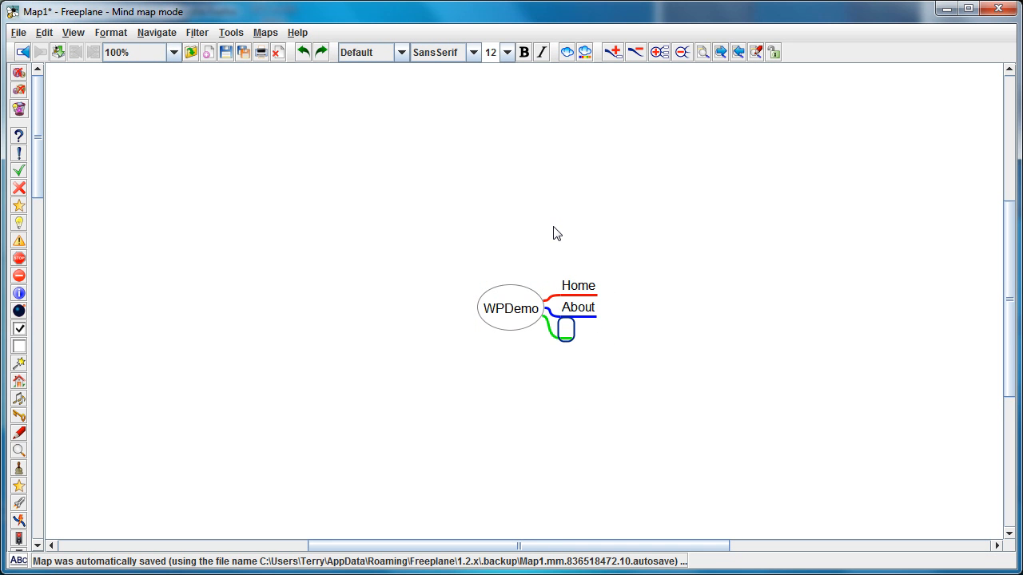
{"action": "type", "text": "Blog"}
{"action": "key", "text": "Return"}
{"action": "type", "text": "Articles"}
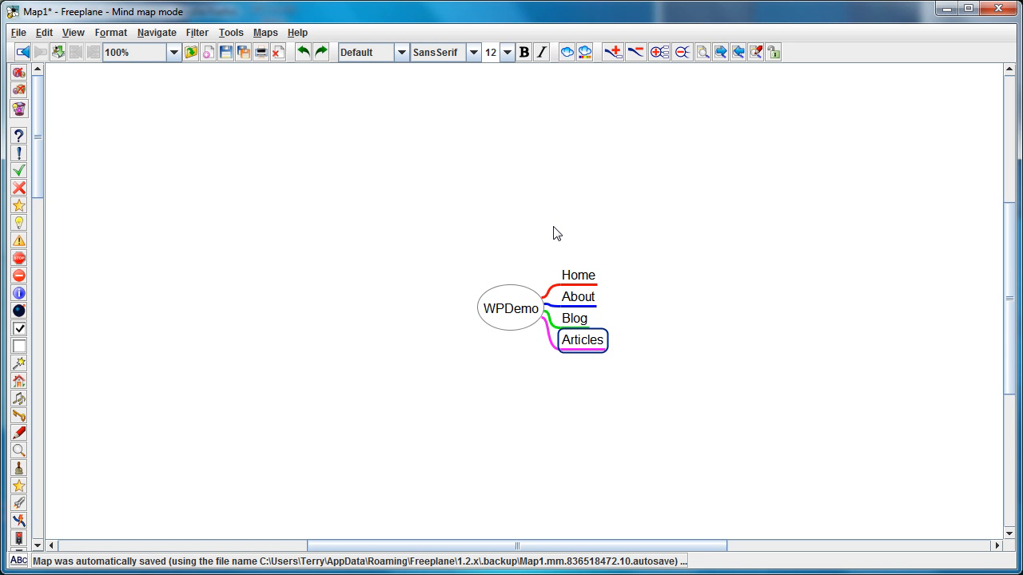
- Add a Cameras node under Articles with the child nodes Leica and Cannon
{"action": "key", "text": "Tab"}
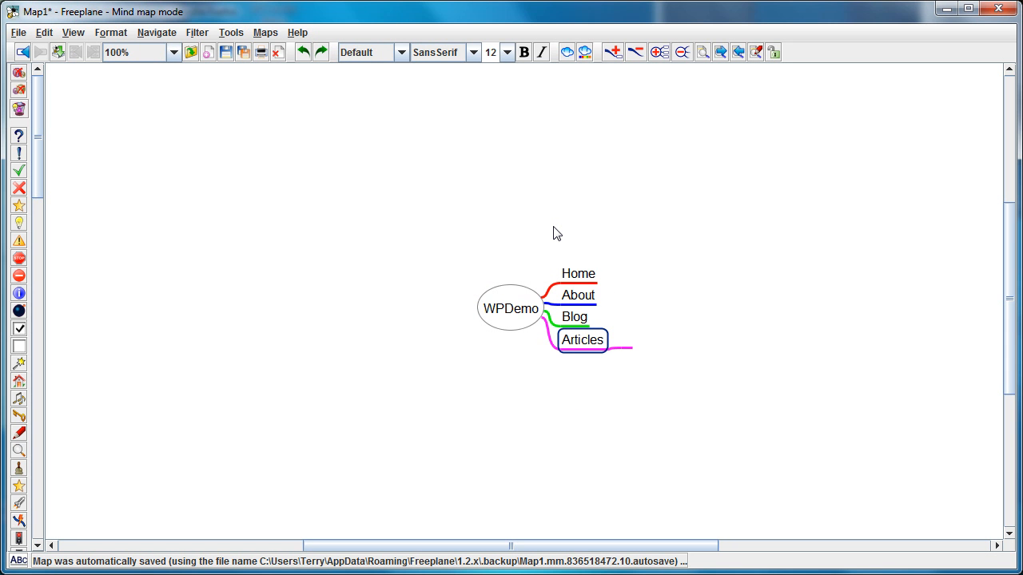
{"action": "type", "text": "Cameras"}
{"action": "key", "text": "Tab"}
{"action": "type", "text": "Leica"}
{"action": "key", "text": "Return"}
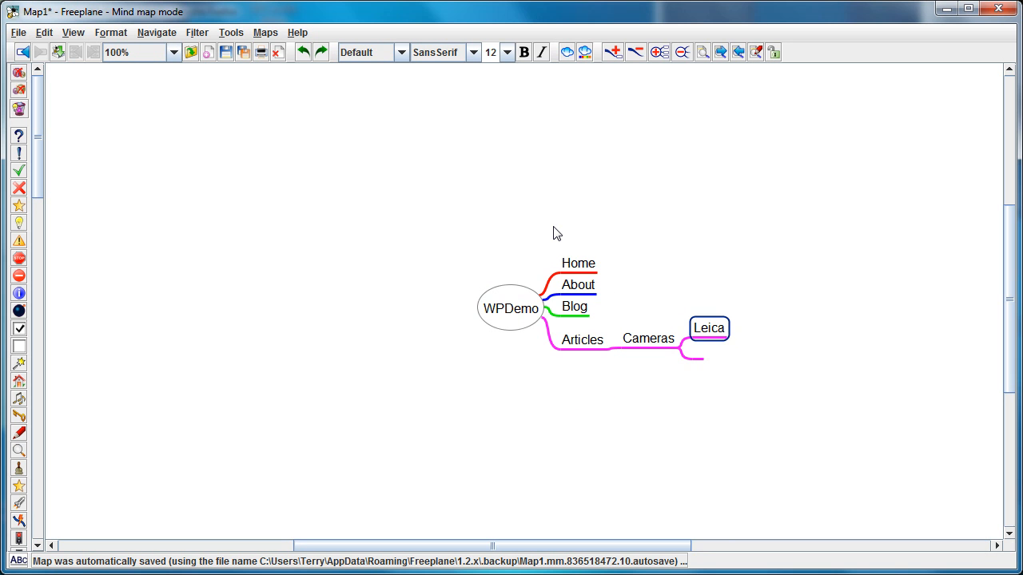
{"action": "type", "text": "Cannon"}
- Add a Photography node under Articles with the child nodes Color Correction, Cropping and Resizing
{"action": "key", "text": "Left"}
{"action": "key", "text": "Return"}
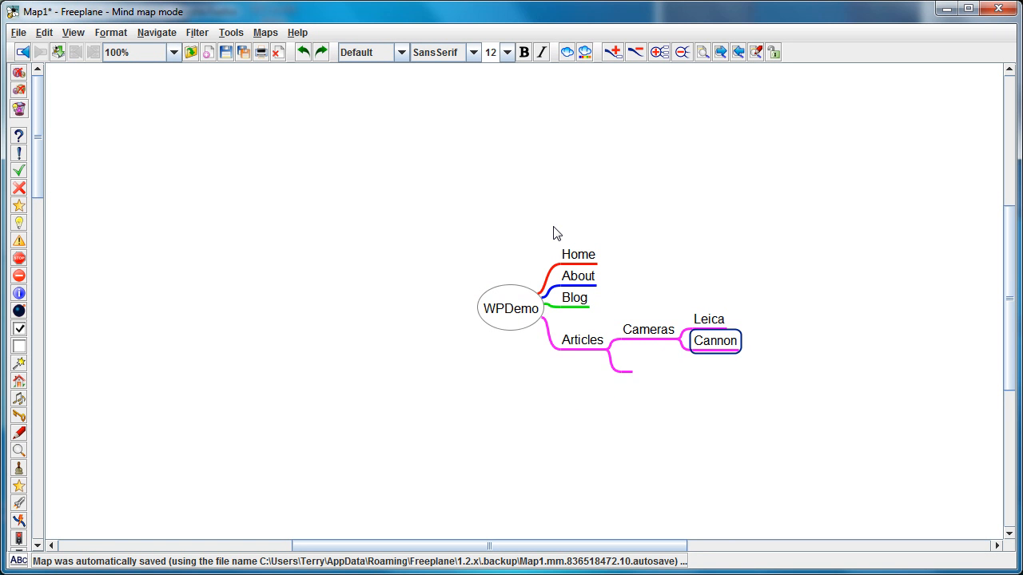
{"action": "type", "text": "Photography"}
{"action": "key", "text": "Return"}
{"action": "type", "text": "Color Correction"}
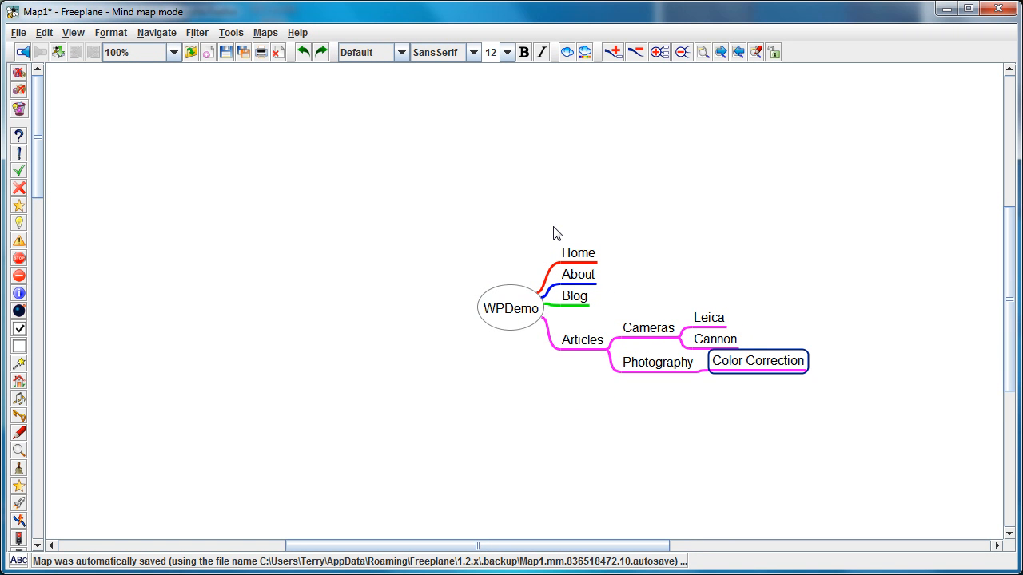
{"action": "key", "text": "Return"}
{"action": "type", "text": "Cropping"}
{"action": "key", "text": "Return"}
{"action": "type", "text": "Resizing"}
{"action": "key", "text": "Return"}
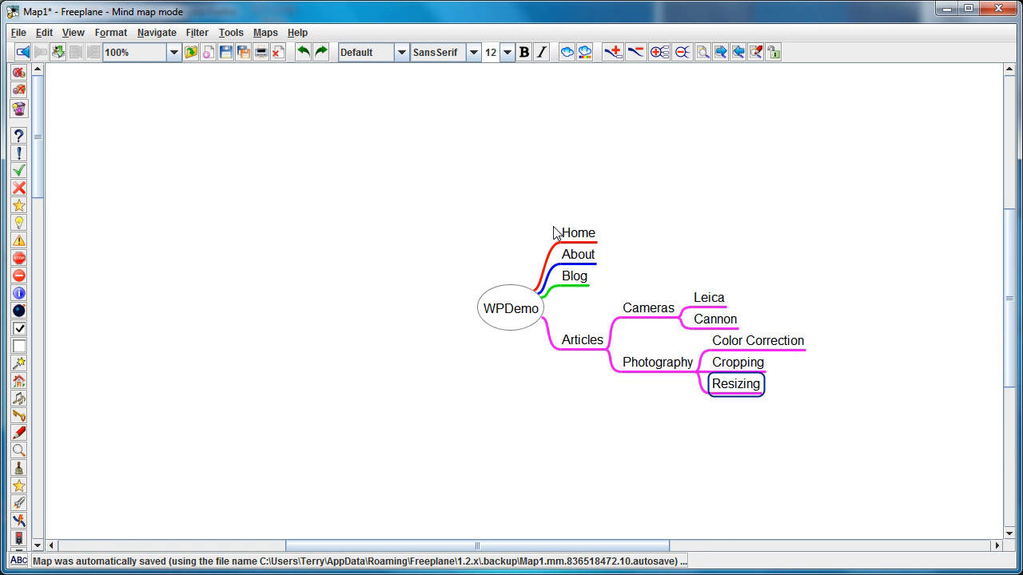
- Add two more first-level nodes to WPDemo: Disclaimer below Articles and Main Menu above Home
{"action": "key", "text": "Escape"}
{"action": "key", "text": "Insert"}
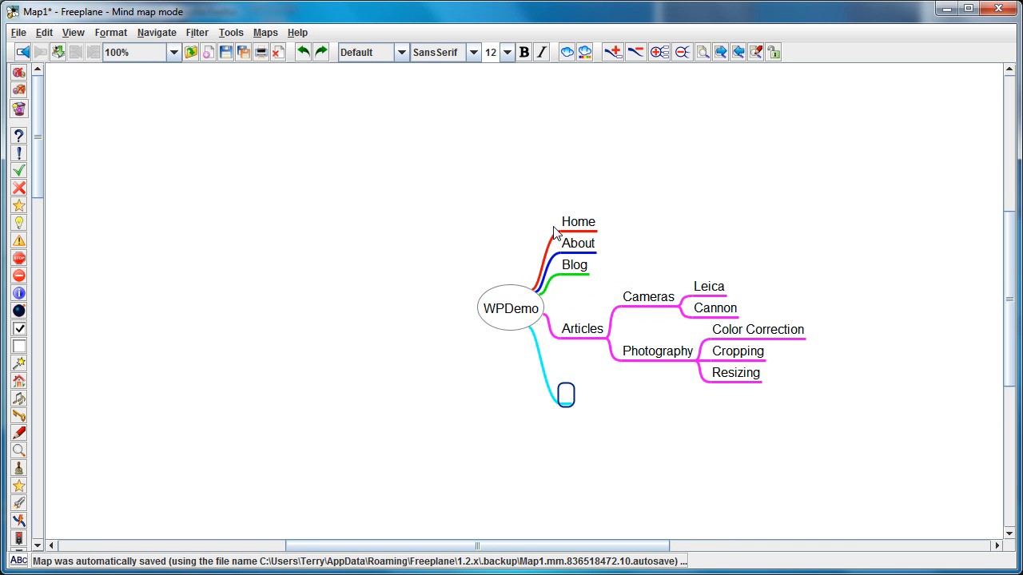
{"action": "type", "text": "Disclaimer"}
{"action": "key", "text": "Return"}
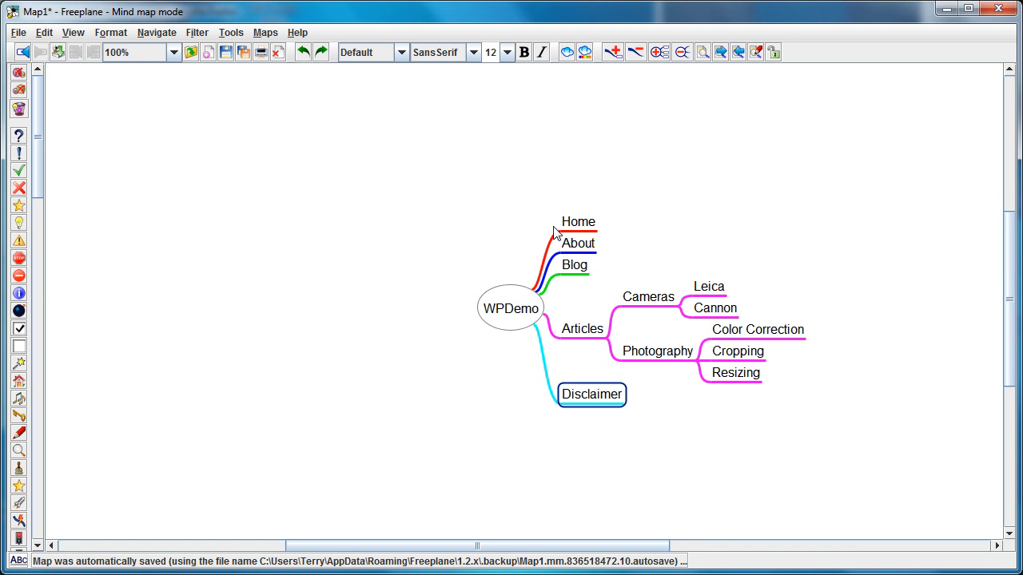
{"action": "key", "text": "Return"}
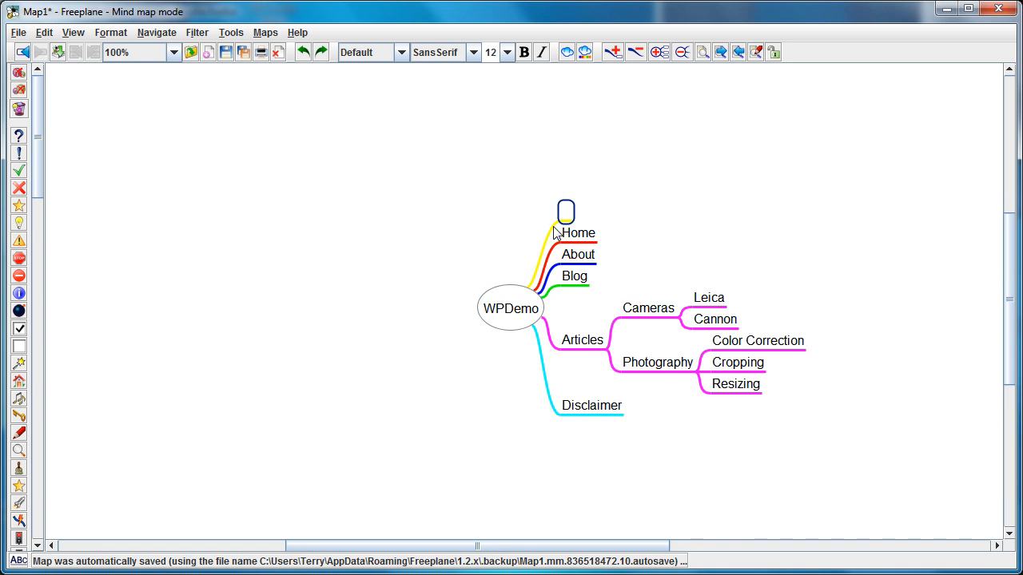
{"action": "type", "text": "Main Menu"}
{"action": "key", "text": "Return"}
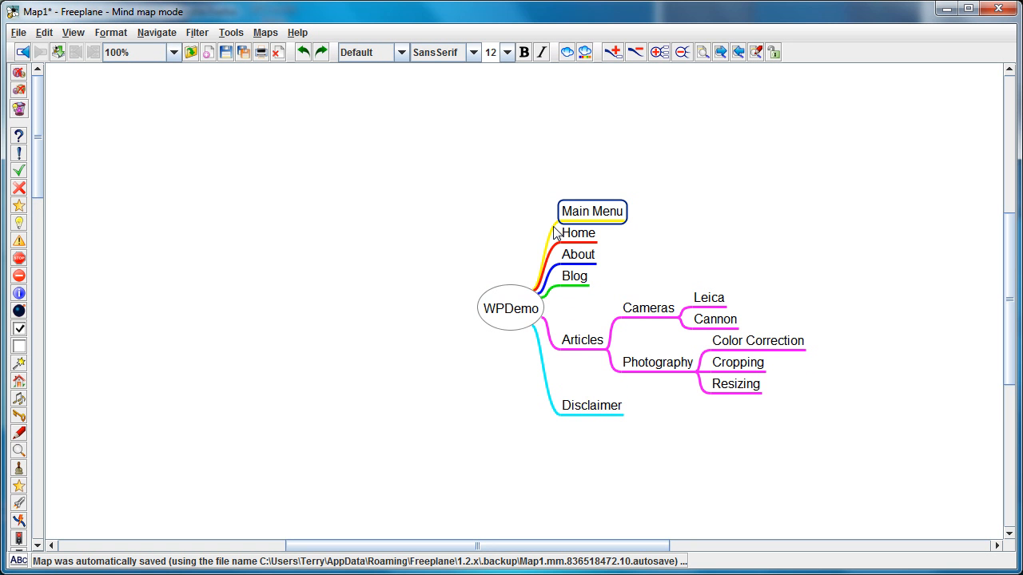
- Move the Home, About, Blog and Articles nodes under Main Menu
{"action": "key", "text": "Down"}
{"action": "key", "text": "ctrl+Right"}
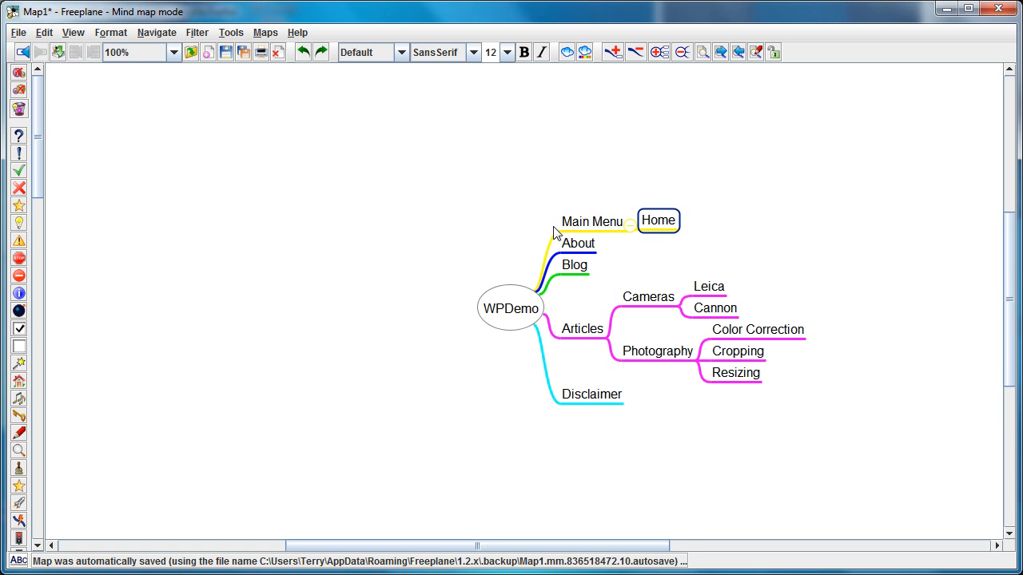
{"action": "key", "text": "Down"}
{"action": "key", "text": "ctrl+Right"}
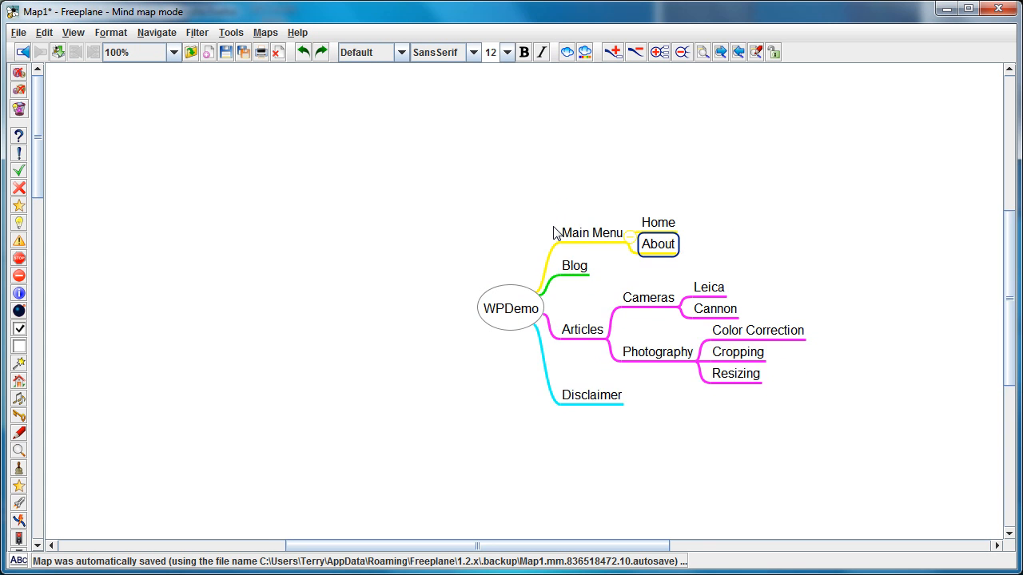
{"action": "key", "text": "Down"}
{"action": "key", "text": "ctrl+Right"}
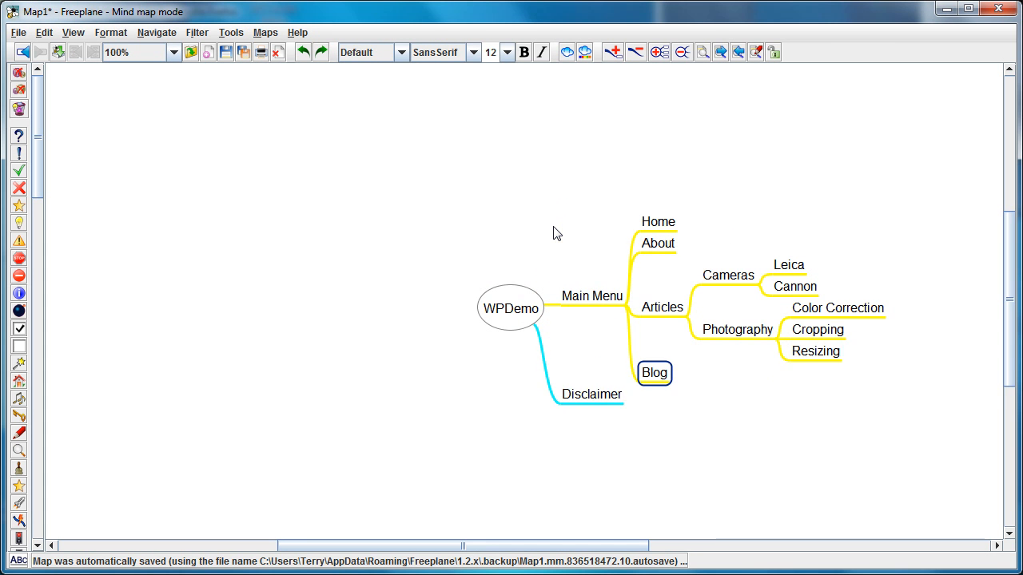
- Add a first-level Footer Menu node below Main Menu and move Disclaimer under it
{"action": "key", "text": "Left"}
{"action": "key", "text": "Return"}
{"action": "type", "text": "Footer Menu"}
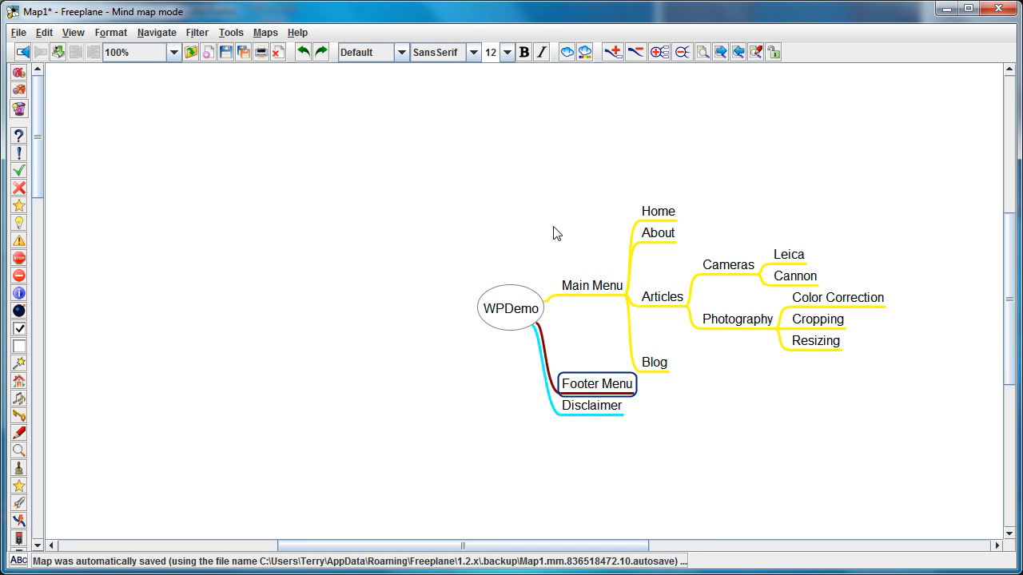
{"action": "key", "text": "Down"}
{"action": "key", "text": "ctrl+Right"}
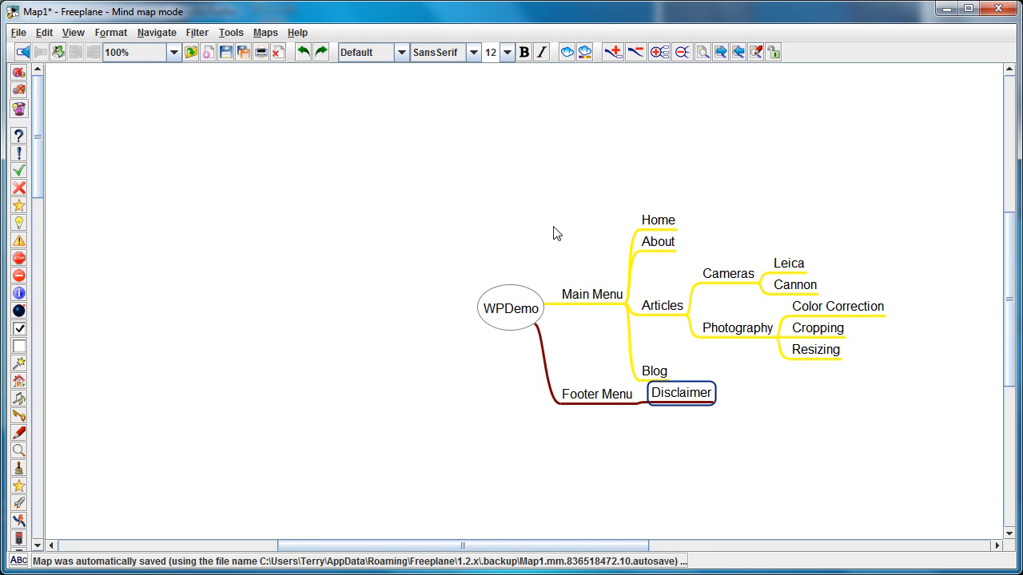
- Redo the addition of Contact Us under Main Menu and of Terms, Volunteers and Affiliates under Footer Menu
{"action": "key", "text": "Up"}
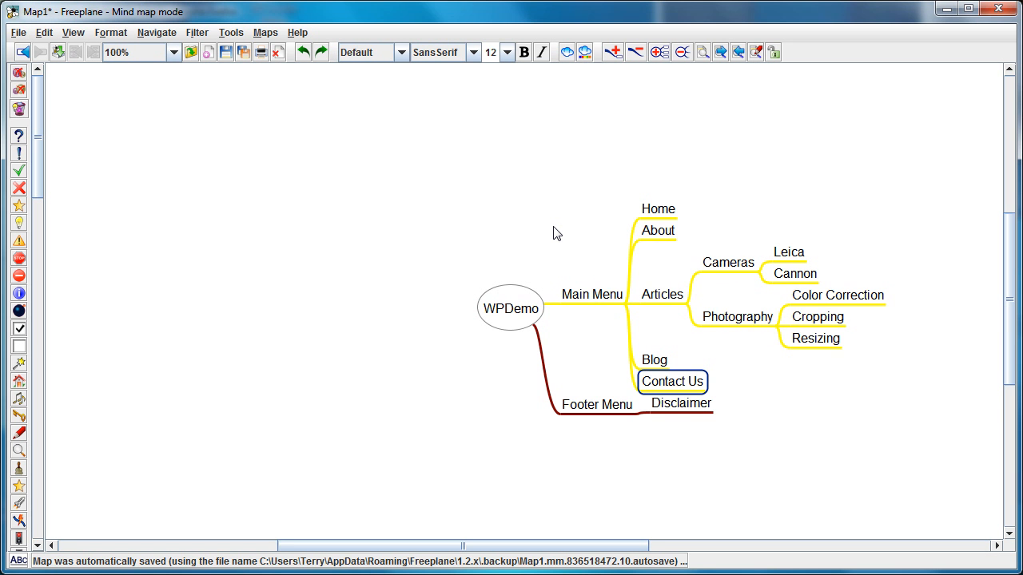
{"action": "key", "text": "ctrl+y"}
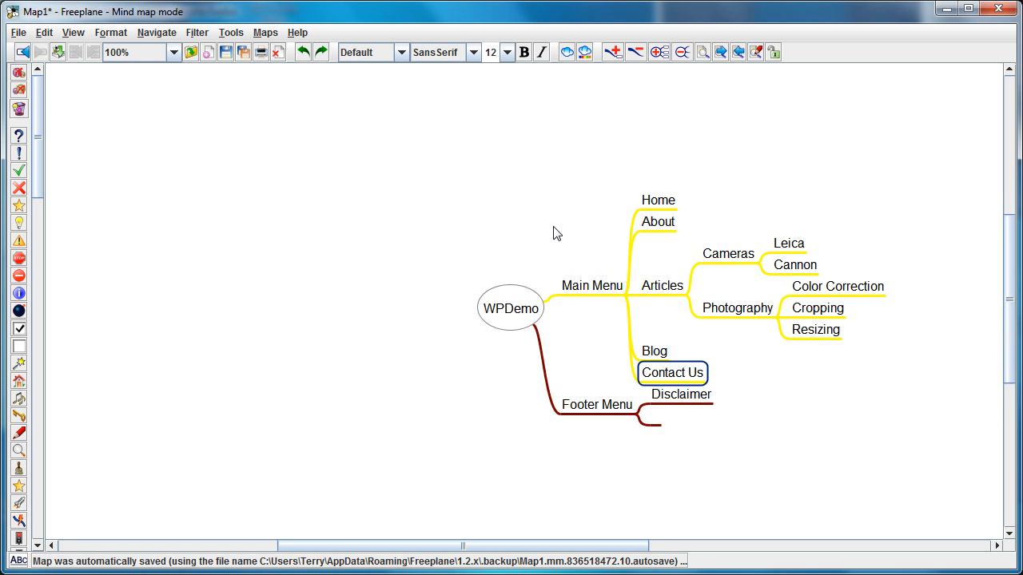
{"action": "key", "text": "ctrl+y"}
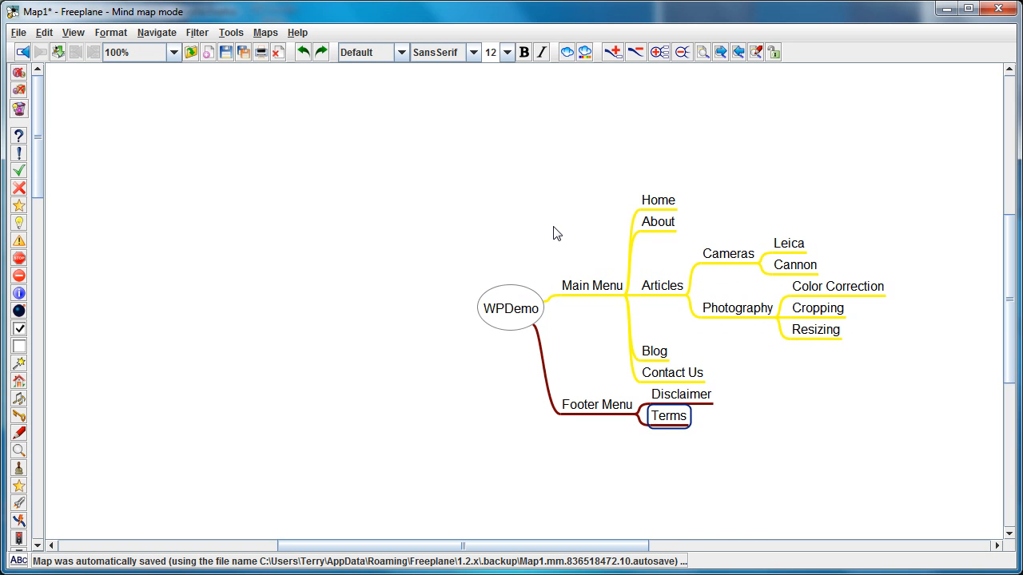
{"action": "key", "text": "ctrl+y"}
{"action": "key", "text": "ctrl+y"}
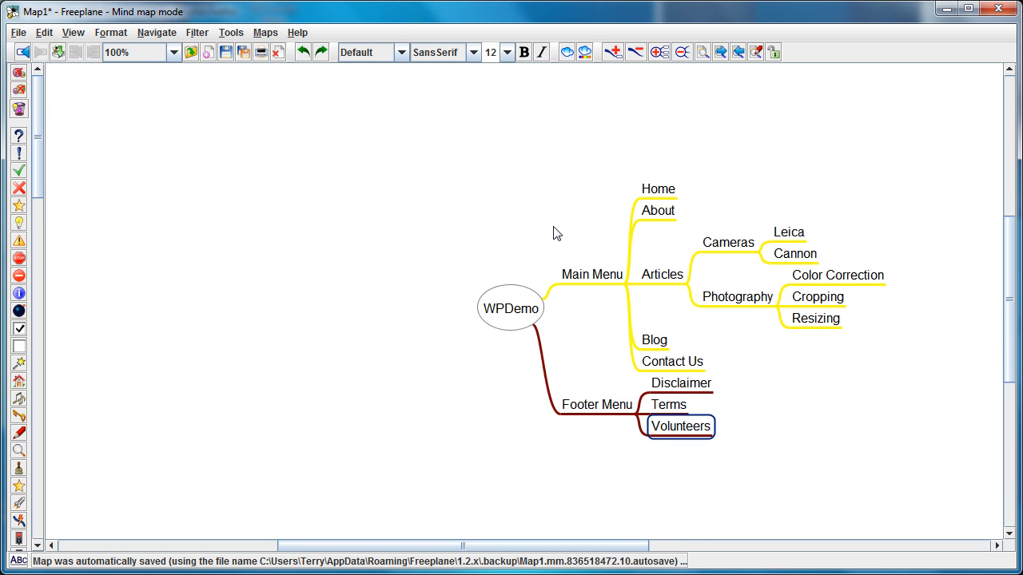
{"action": "key", "text": "ctrl+y"}
- Redo the addition of a first-level Sidebar Menu node holding a copy of the Articles branch
{"action": "key", "text": "ctrl+y"}
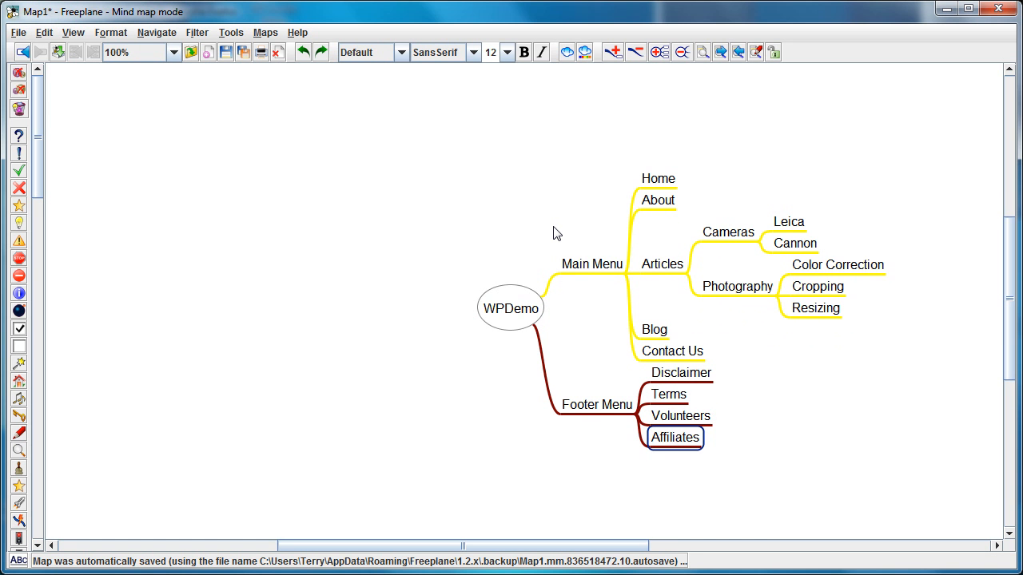
{"action": "key", "text": "ctrl+y"}
{"action": "key", "text": "ctrl+y"}
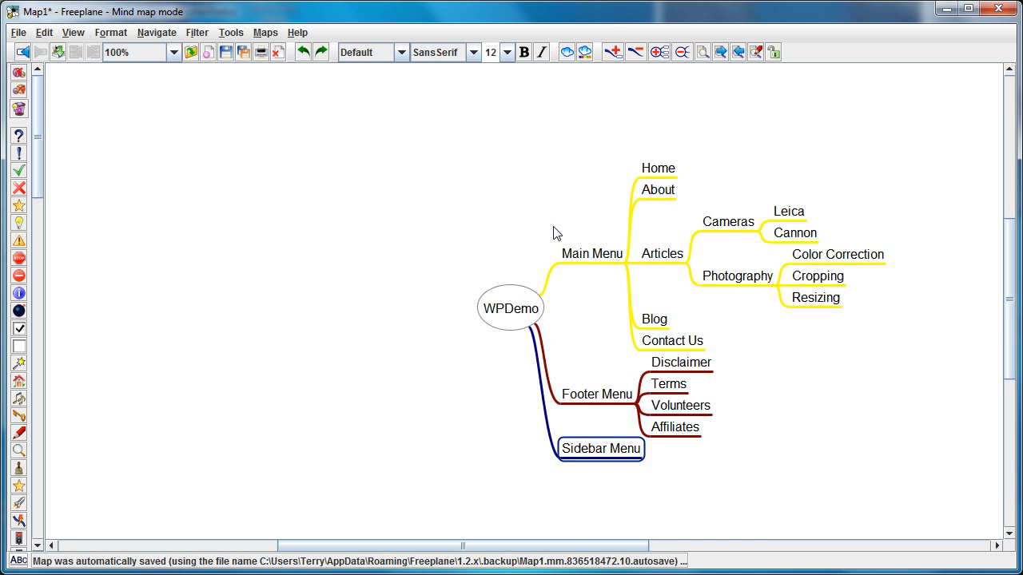
{"action": "key", "text": "ctrl+y"}
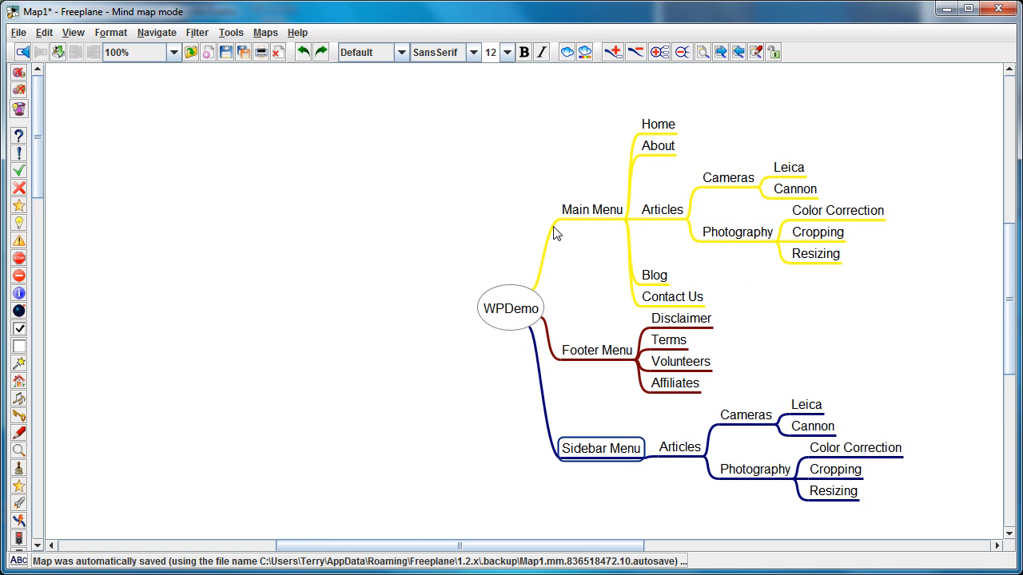
- View the copy commands available for the Articles node under Main Menu and dismiss them
{"action": "left_click", "coordinate": [662, 216]}
{"action": "right_click", "coordinate": [662, 215]}
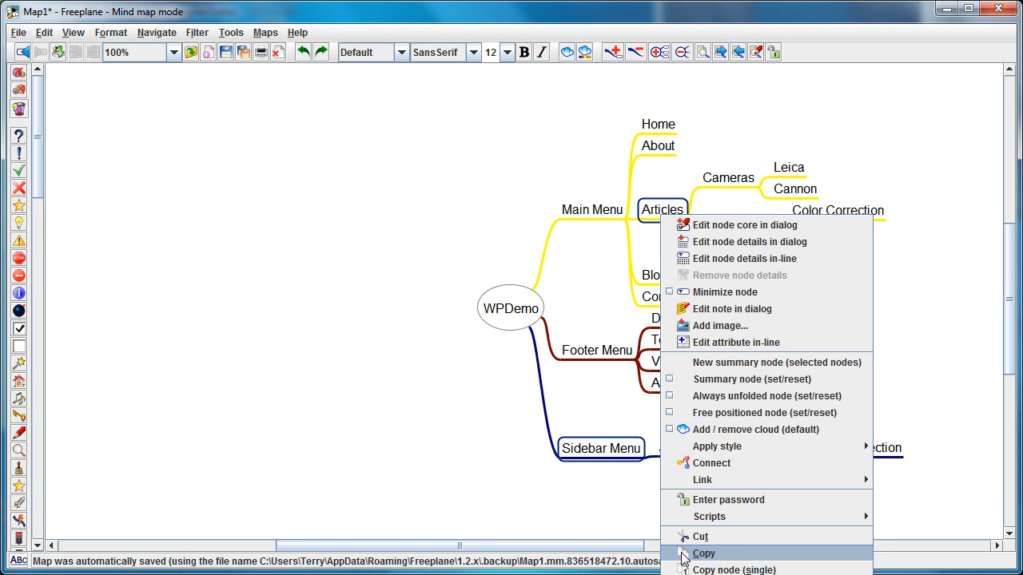
{"action": "left_click", "coordinate": [636, 455]}
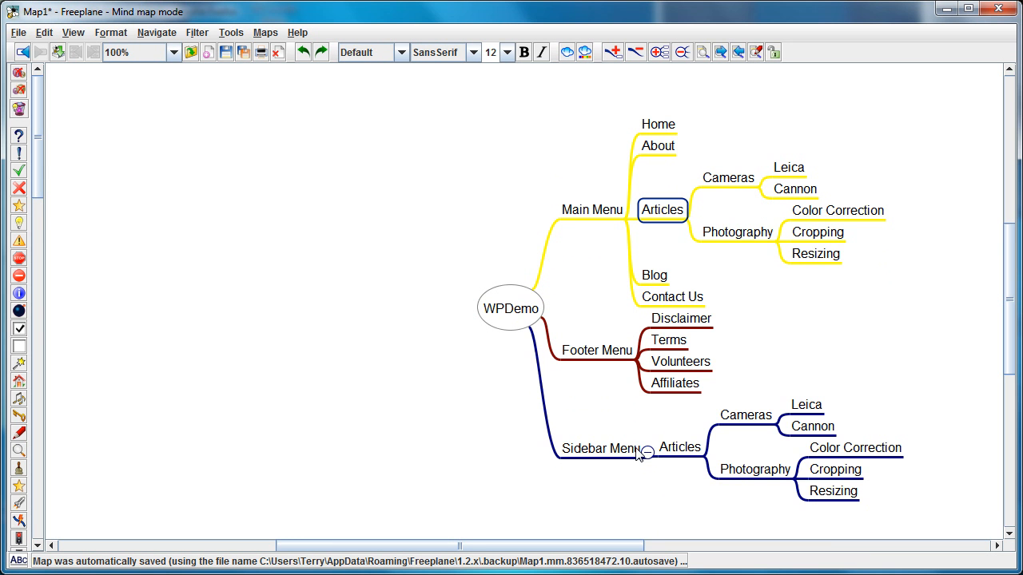
- Paste another copy of the Articles branch under Sidebar Menu and undo the paste
{"action": "right_click", "coordinate": [635, 453]}
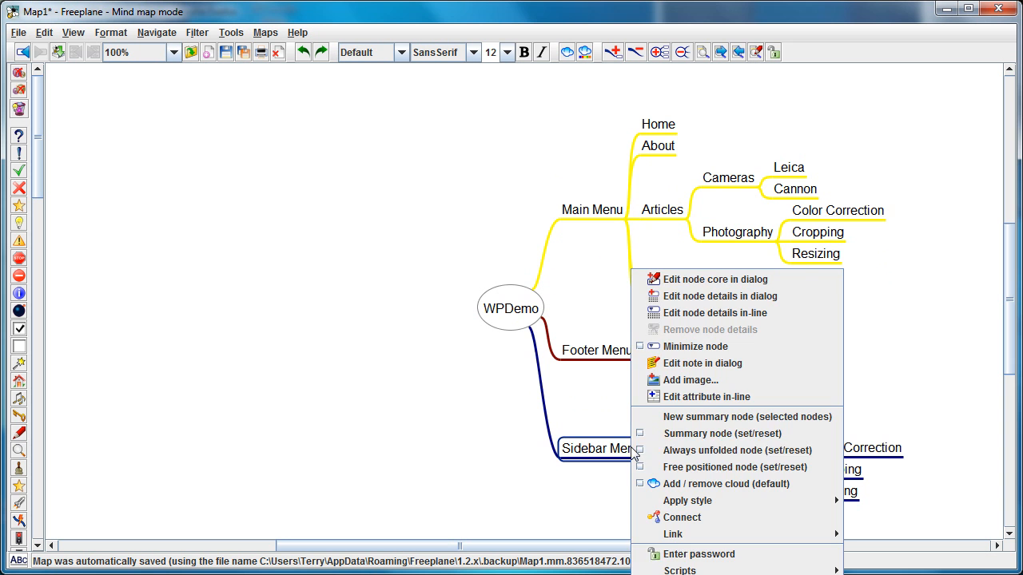
{"action": "left_click", "coordinate": [612, 496]}
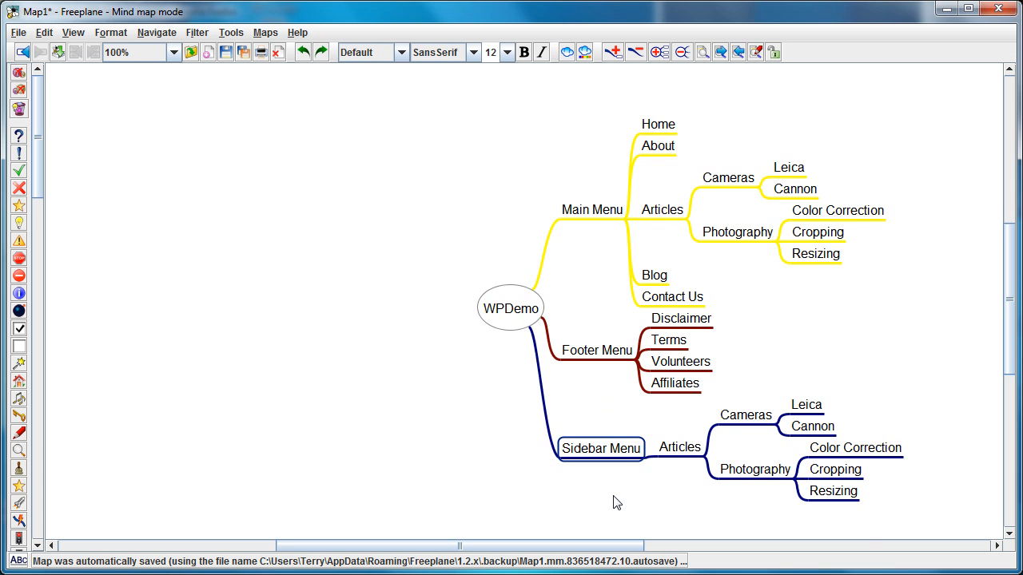
{"action": "key", "text": "ctrl+v"}
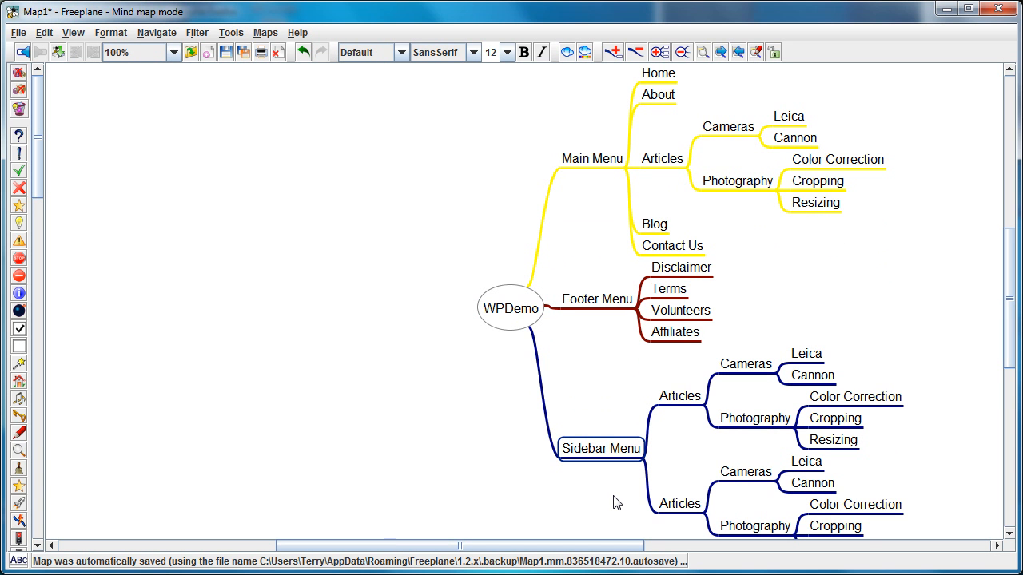
{"action": "key", "text": "ctrl+z"}
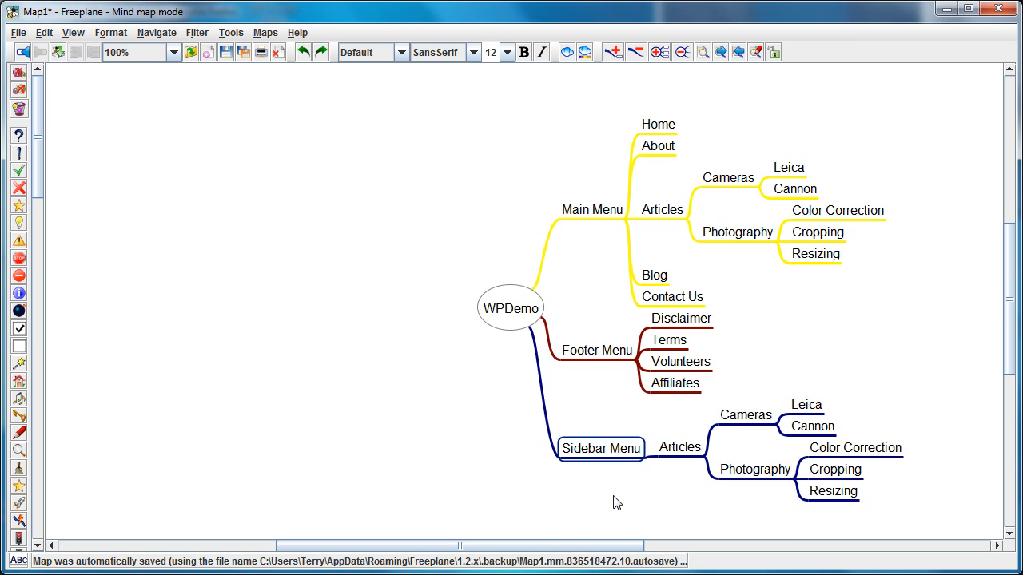
{"action": "key", "text": "ctrl+y"}
{"action": "key", "text": "ctrl+z"}
{"action": "left_click", "coordinate": [839, 466]}
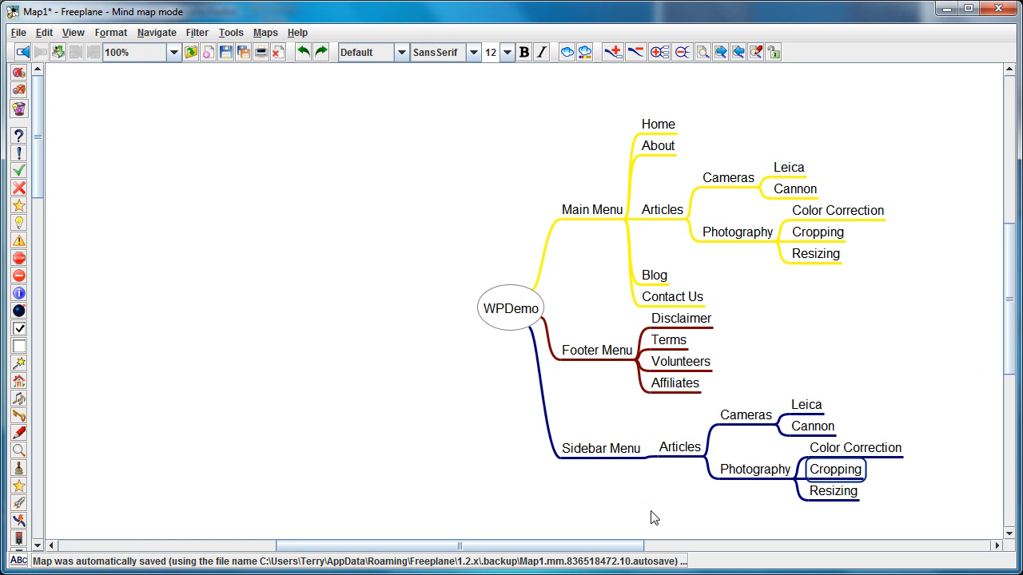
{"action": "left_click", "coordinate": [600, 450]}
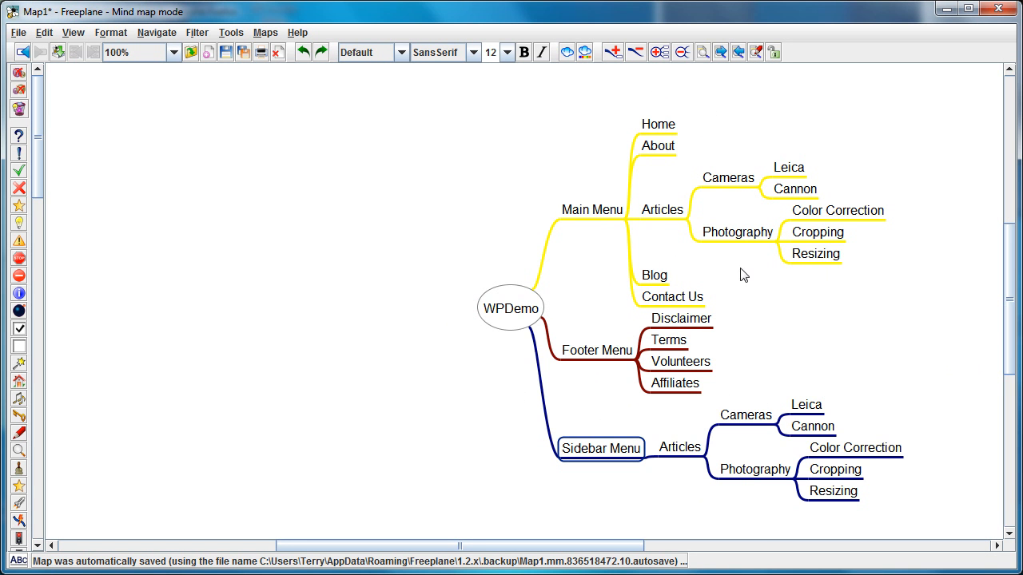
{"action": "left_click", "coordinate": [747, 238]}
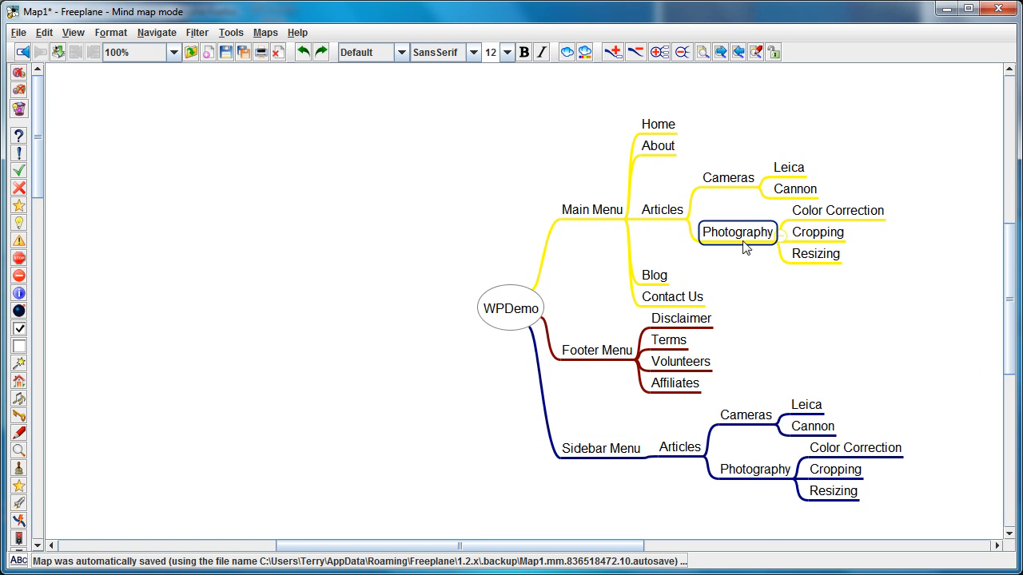
- Add a Blog Categories node below Articles under Sidebar Menu and leave the Articles branch unfolded
{"action": "left_click", "coordinate": [678, 449]}
{"action": "left_click", "coordinate": [684, 452]}
{"action": "key", "text": "Insert"}
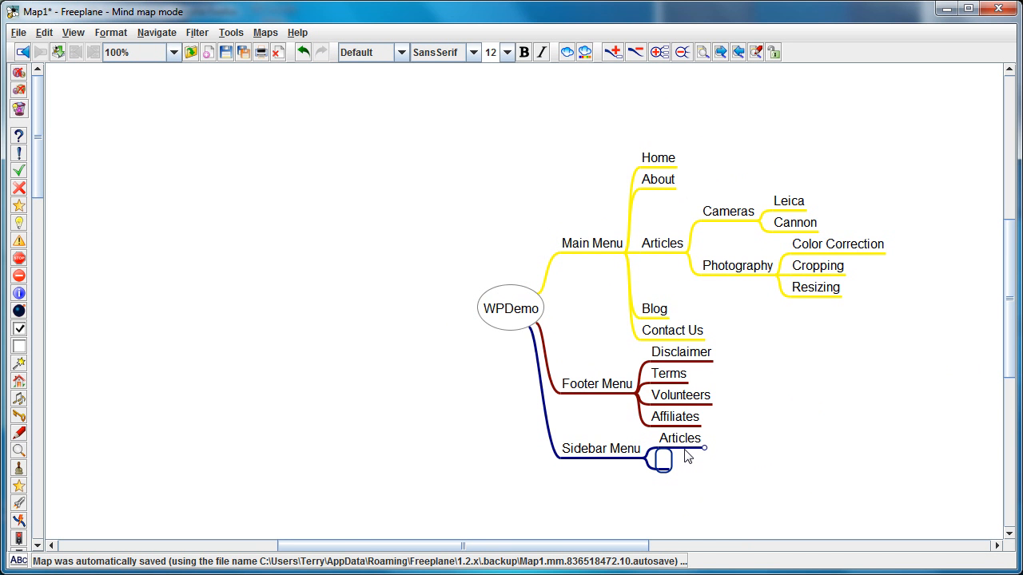
{"action": "type", "text": "Blo"}
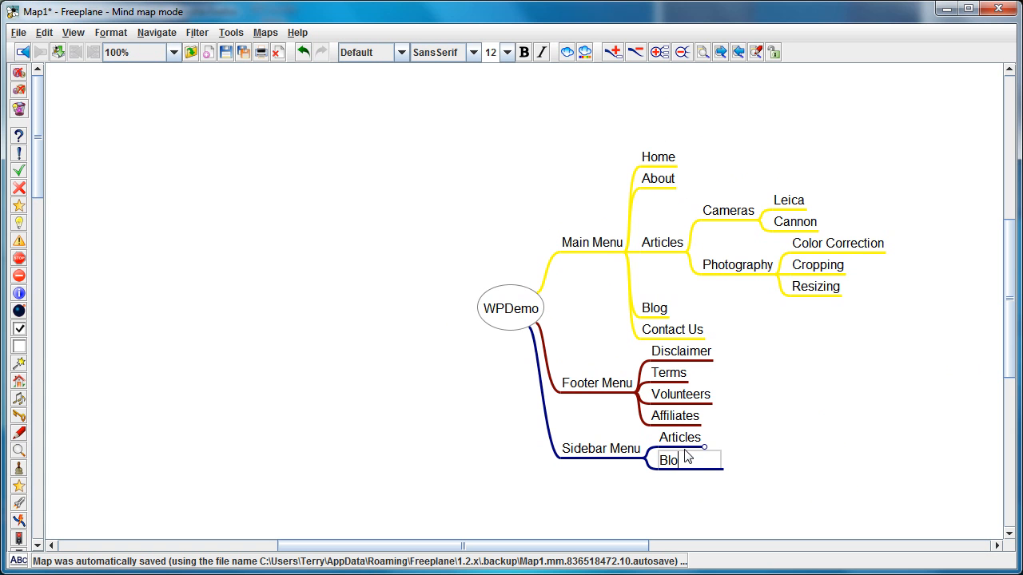
{"action": "type", "text": "g Categories"}
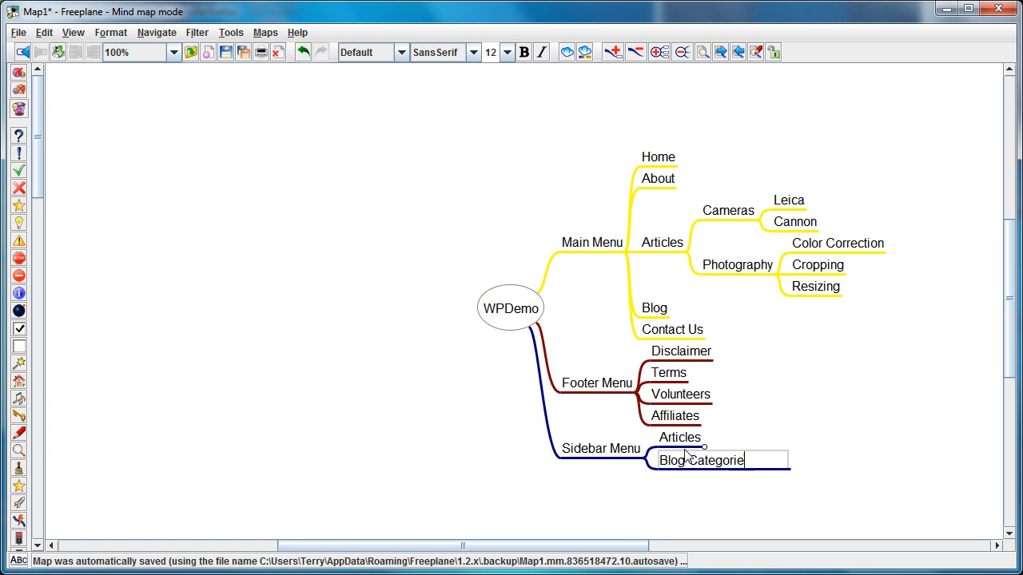
{"action": "key", "text": "Return"}
{"action": "left_click", "coordinate": [690, 442]}
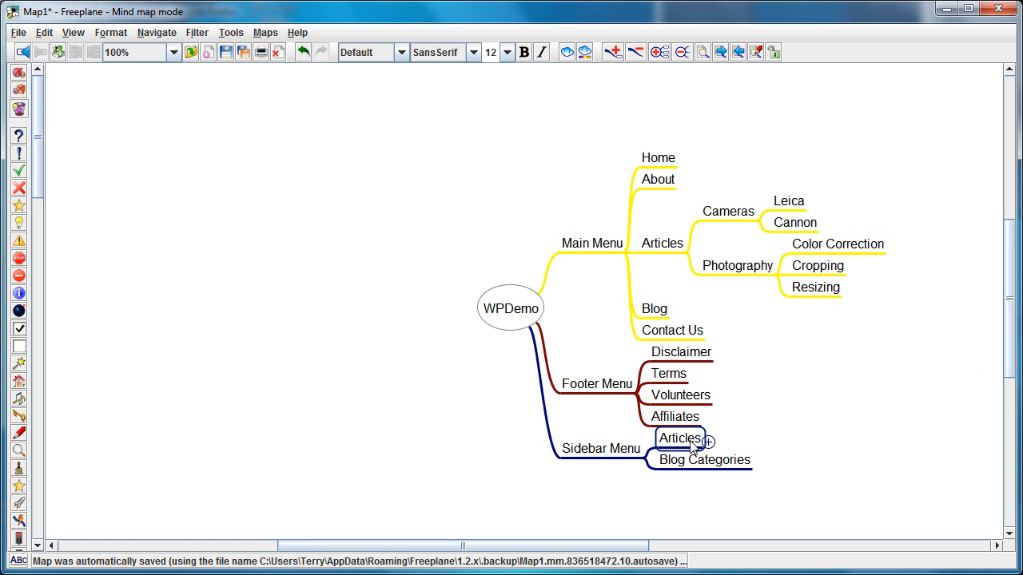
{"action": "left_click", "coordinate": [692, 445]}
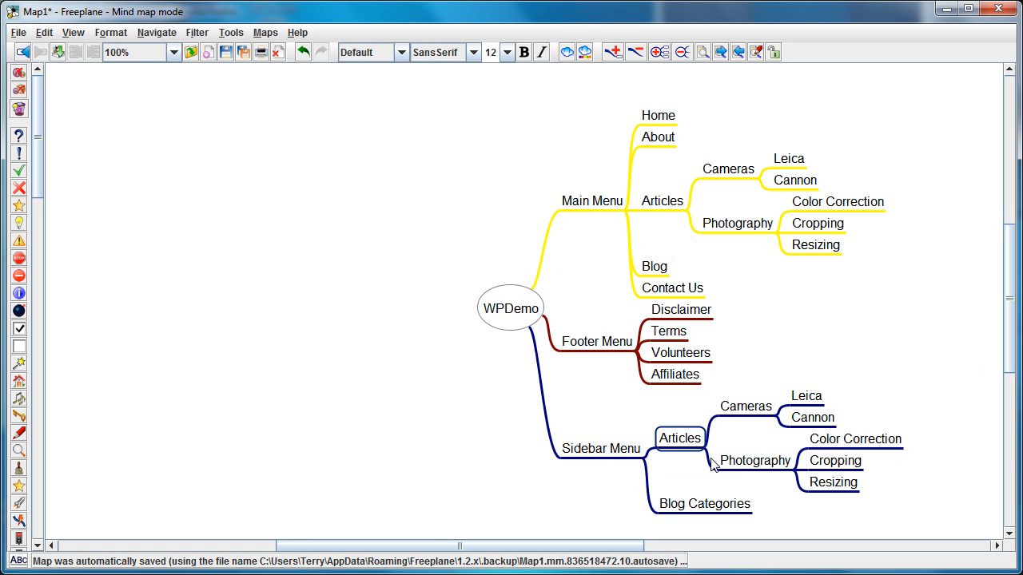
- Add a Tutorials child node under Blog Categories
{"action": "left_click", "coordinate": [750, 510]}
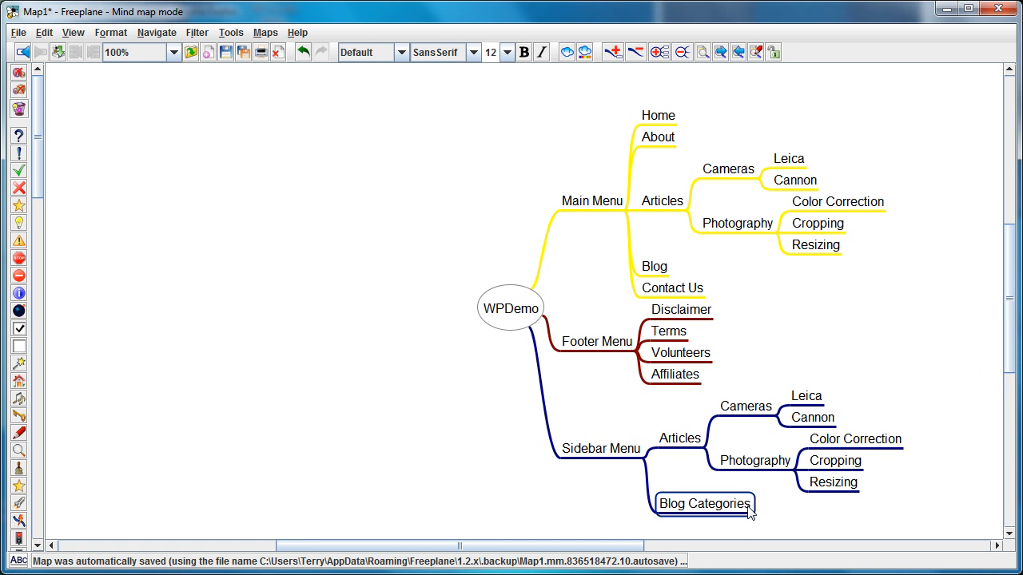
{"action": "key", "text": "Insert"}
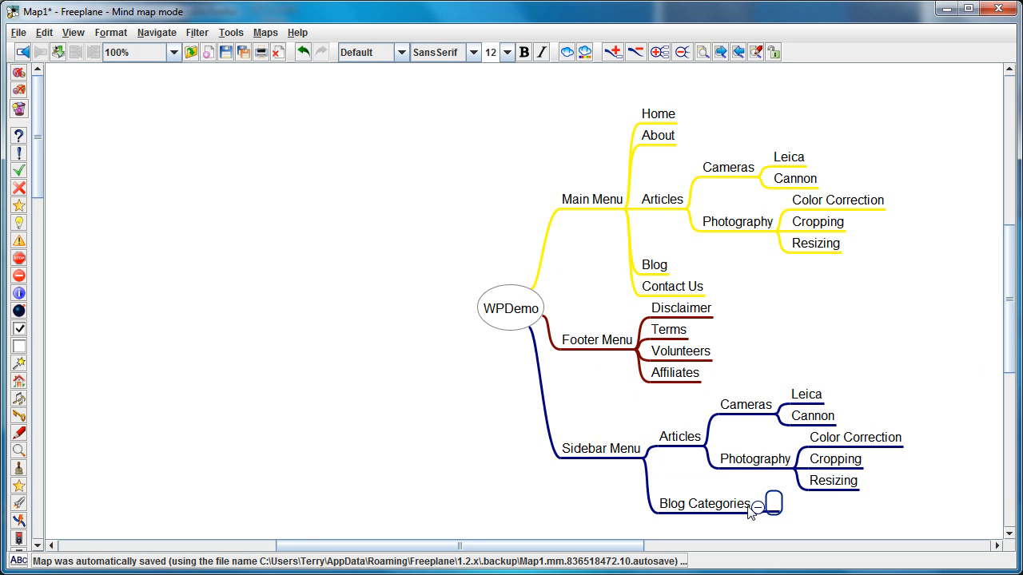
{"action": "type", "text": "Tutorials"}
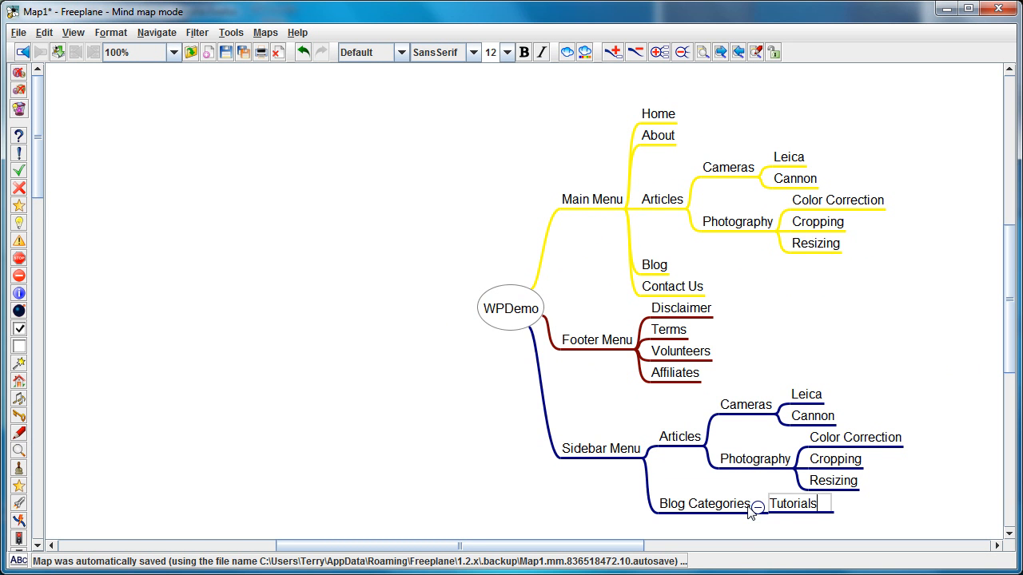
{"action": "key", "text": "Return"}
{"action": "key", "text": "Return"}
- Add Opinions and Reviews and Thoughts as sibling nodes below Tutorials under Blog Categories
{"action": "type", "text": "Opti"}
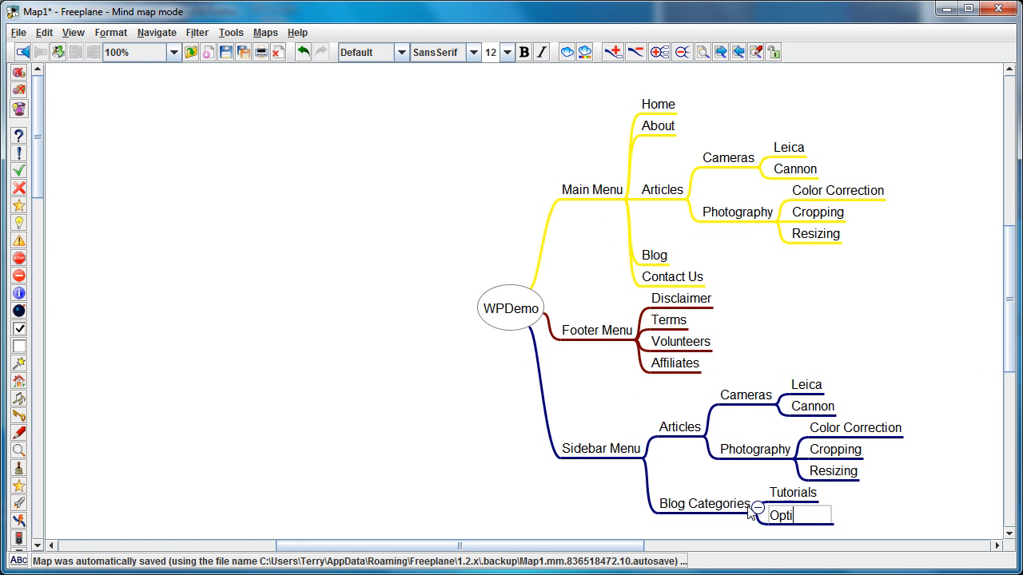
{"action": "type", "text": "o"}
{"action": "key", "text": "BackSpace"}
{"action": "key", "text": "BackSpace"}
{"action": "type", "text": "nions and Reviews"}
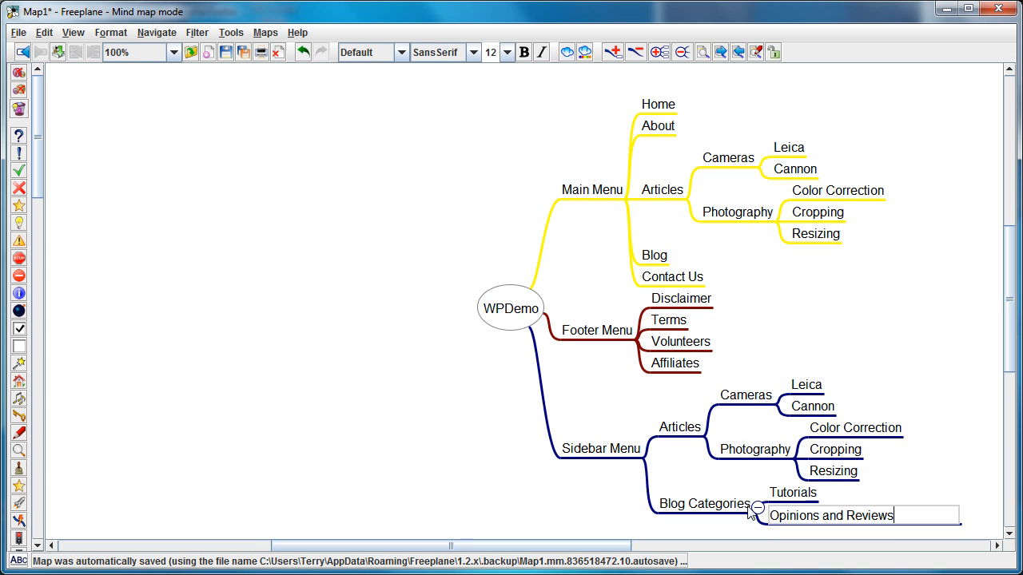
{"action": "key", "text": "Return"}
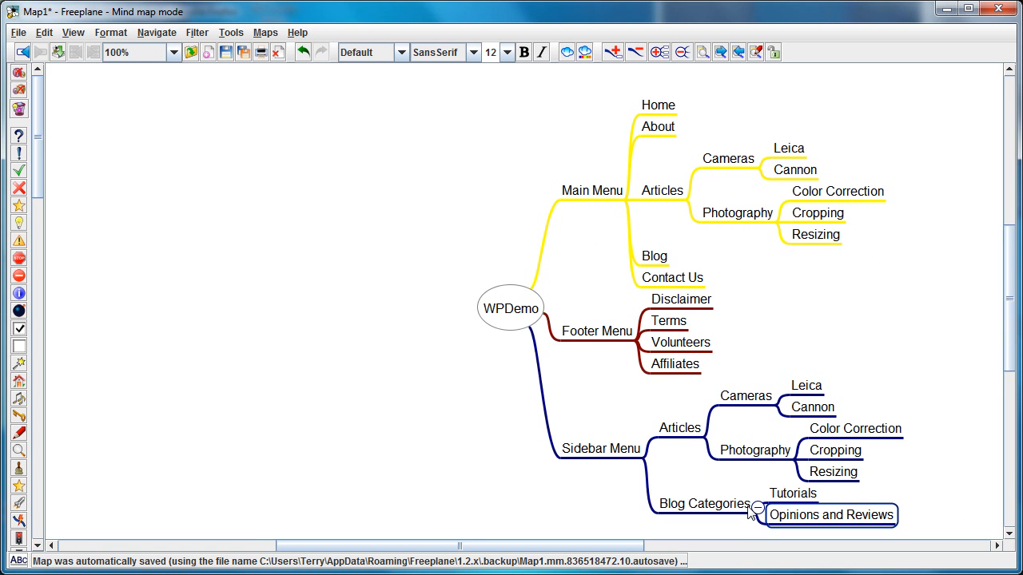
{"action": "key", "text": "Return"}
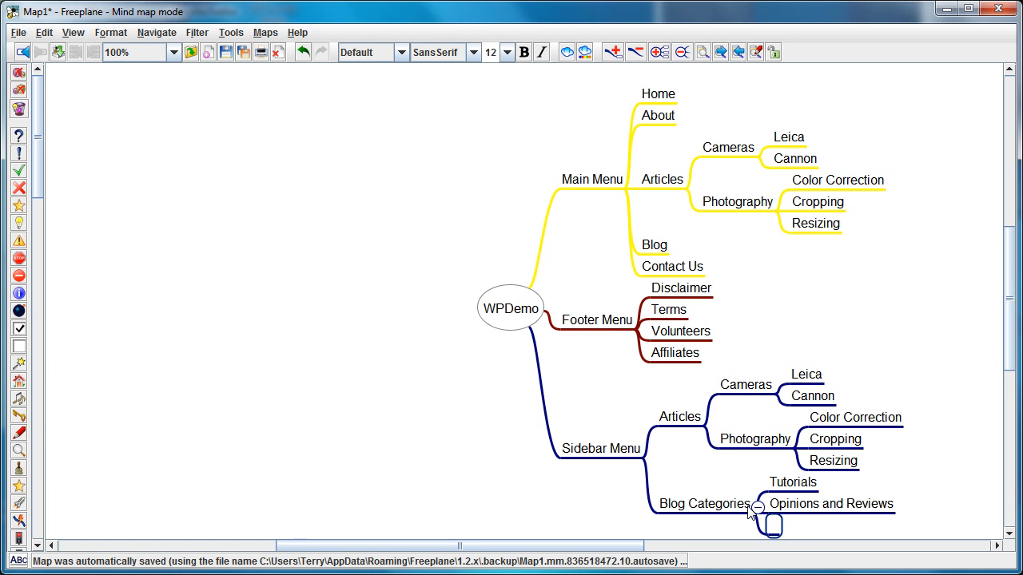
{"action": "type", "text": "Thoughts"}
{"action": "key", "text": "Return"}
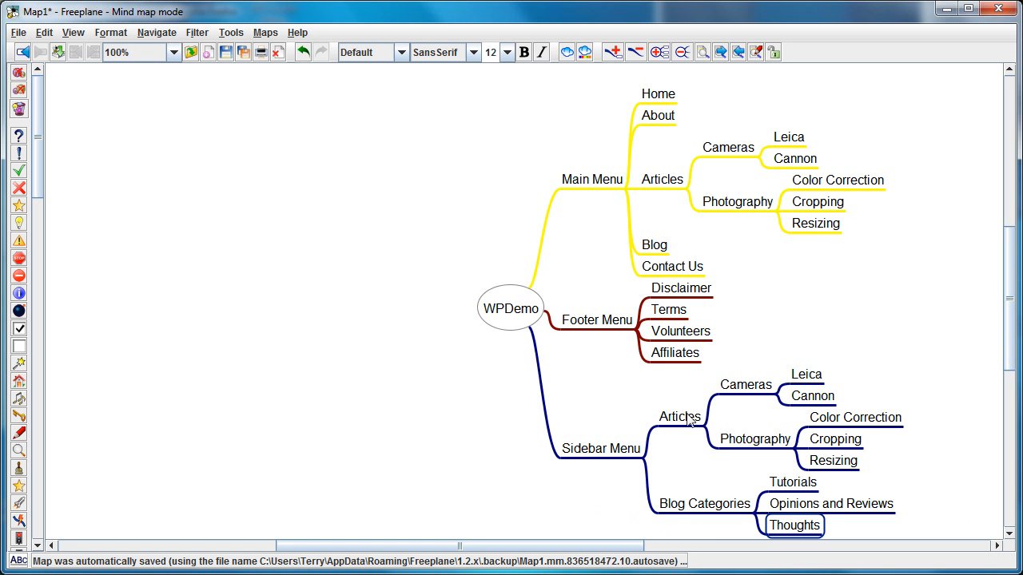
{"action": "left_click", "coordinate": [765, 205]}
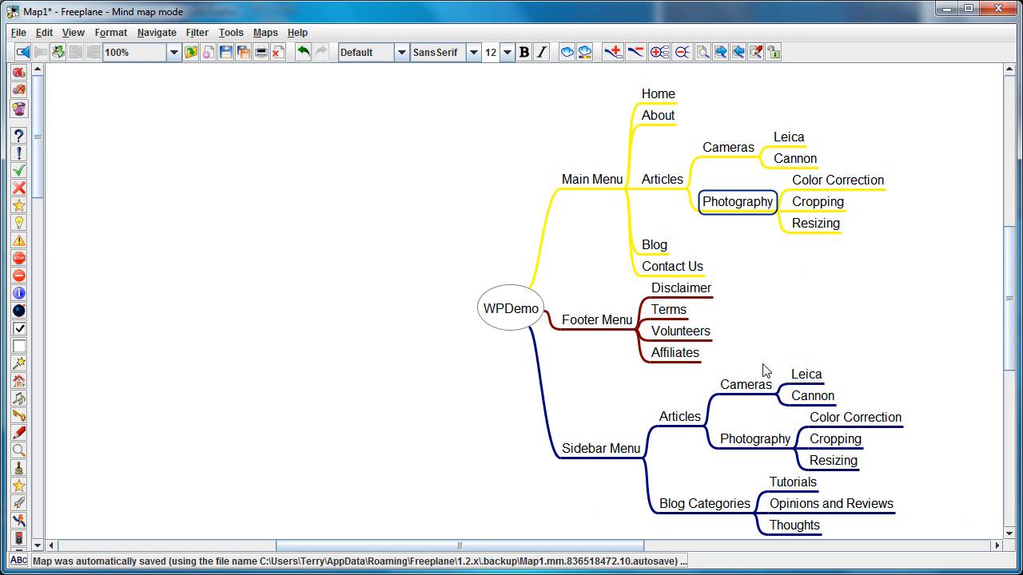
{"action": "left_click", "coordinate": [722, 396]}
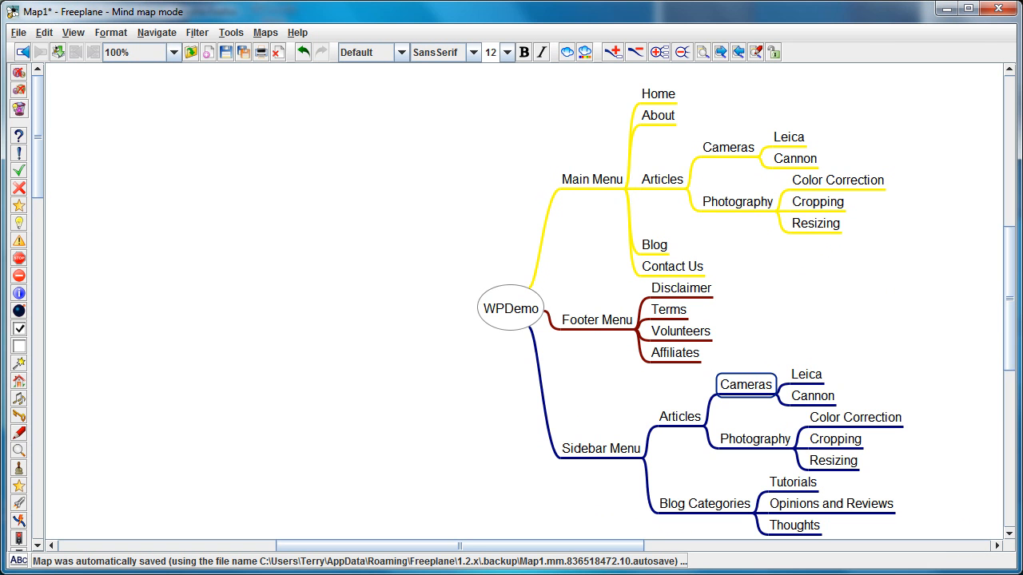
- Switch to Firefox, log in to the WordPress demo site with the prefilled credentials and open the WordPress updates page
{"action": "key", "text": "alt+Tab"}
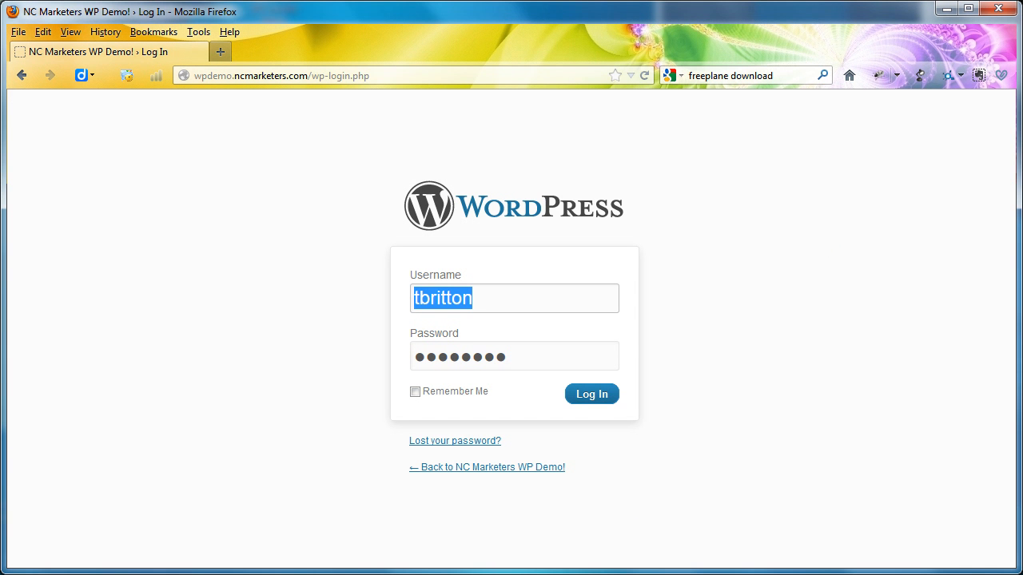
{"action": "left_click", "coordinate": [596, 399]}
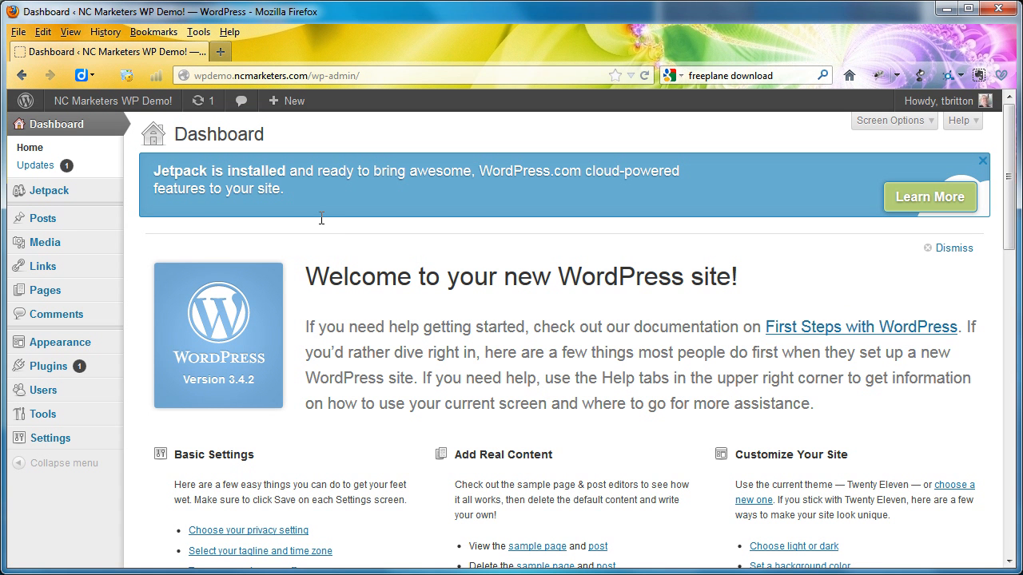
{"action": "left_click", "coordinate": [42, 165]}
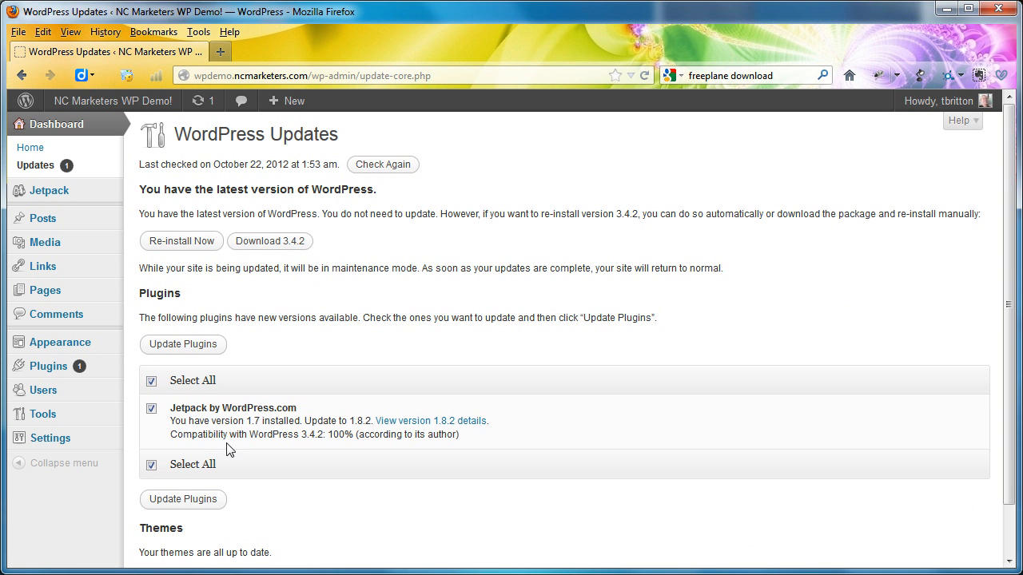
- Update the Jetpack by WordPress.com plugin and return to the list of installed plugins
{"action": "left_click", "coordinate": [200, 502]}
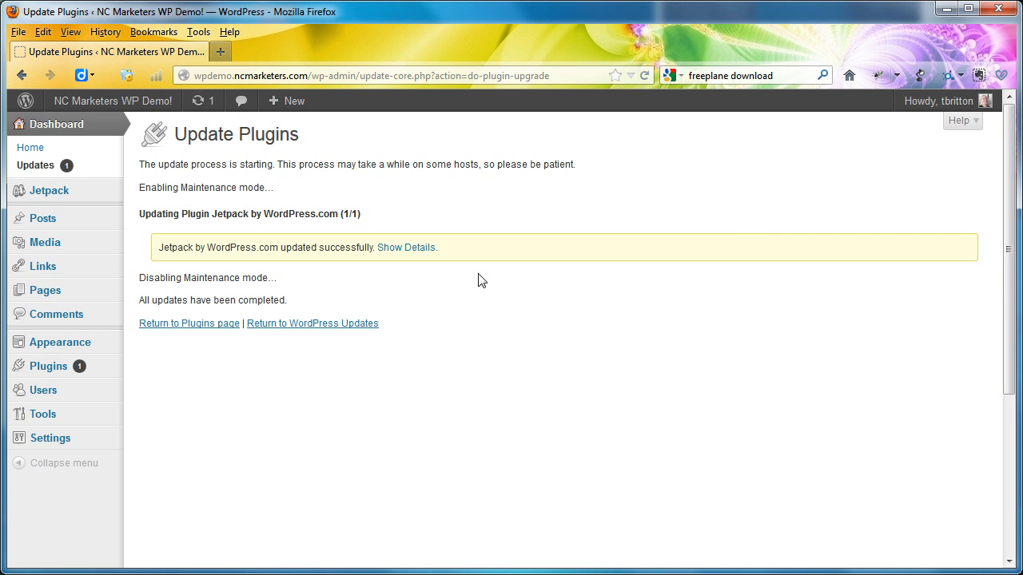
{"action": "left_click", "coordinate": [201, 329]}
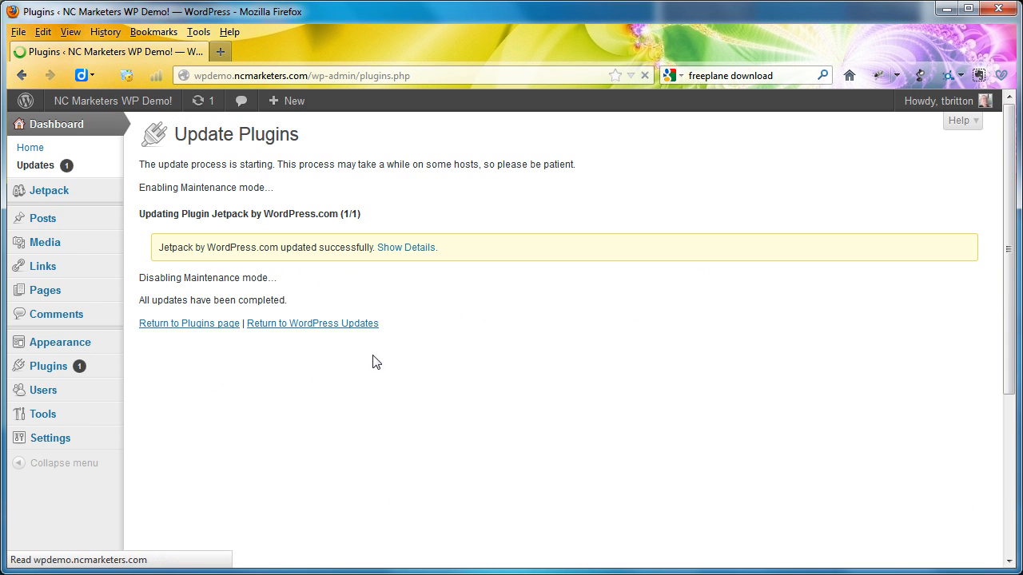
{"action": "scroll", "coordinate": [416, 291], "scroll_direction": "down", "scroll_amount": 1}
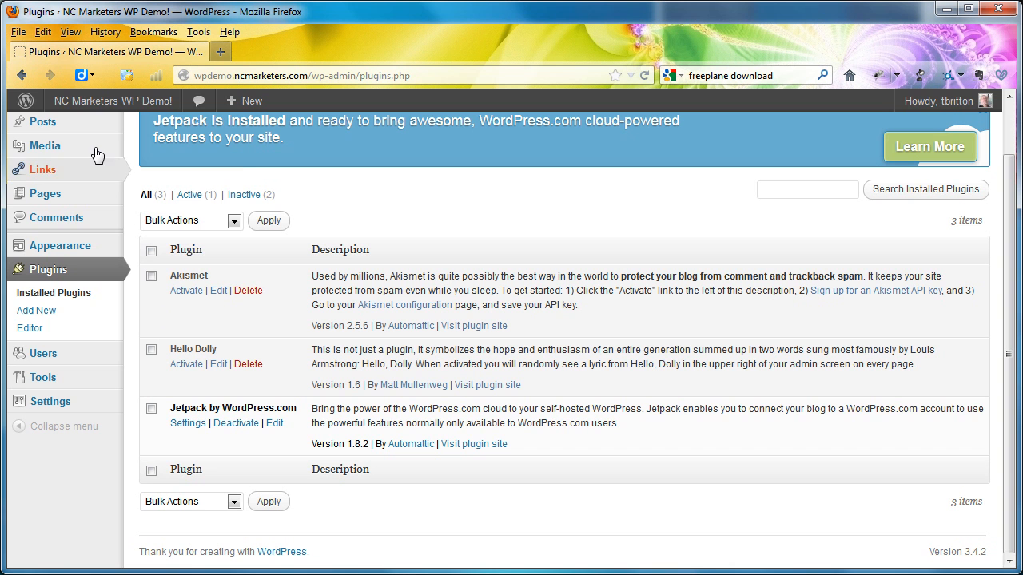
- Create a new page titled Home and publish it
{"action": "mouse_move", "coordinate": [71, 134]}
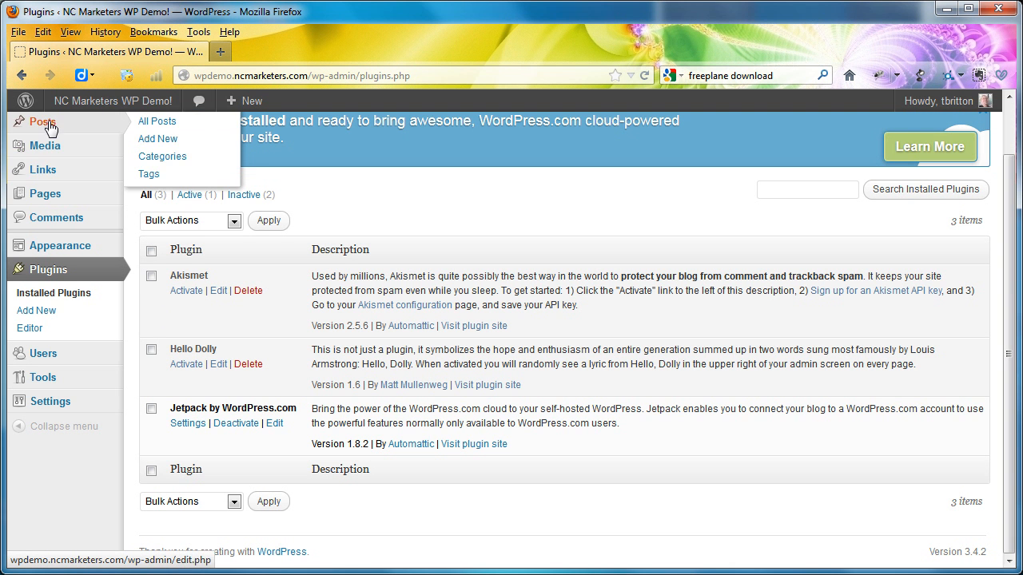
{"action": "mouse_move", "coordinate": [51, 199]}
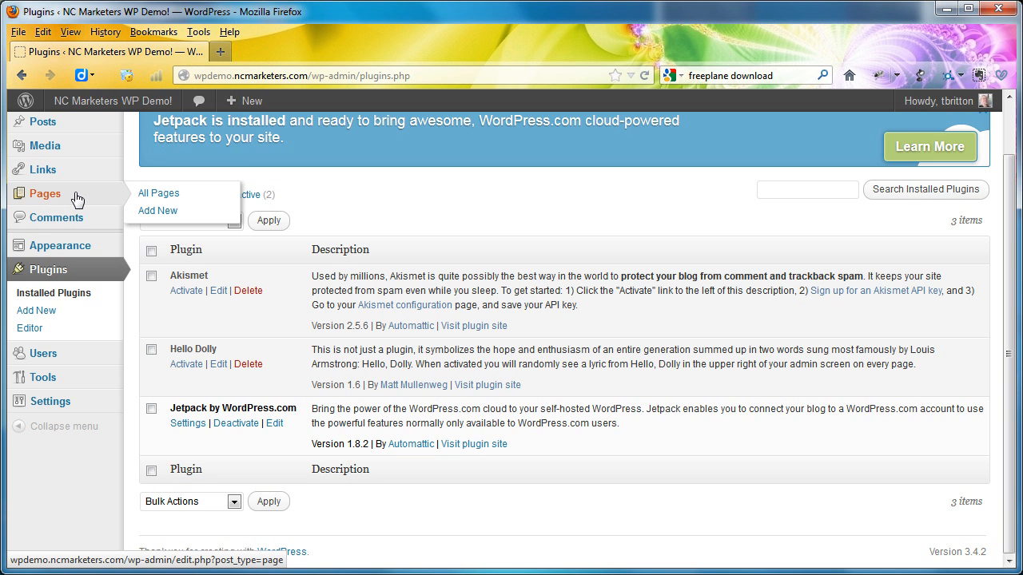
{"action": "left_click", "coordinate": [159, 212]}
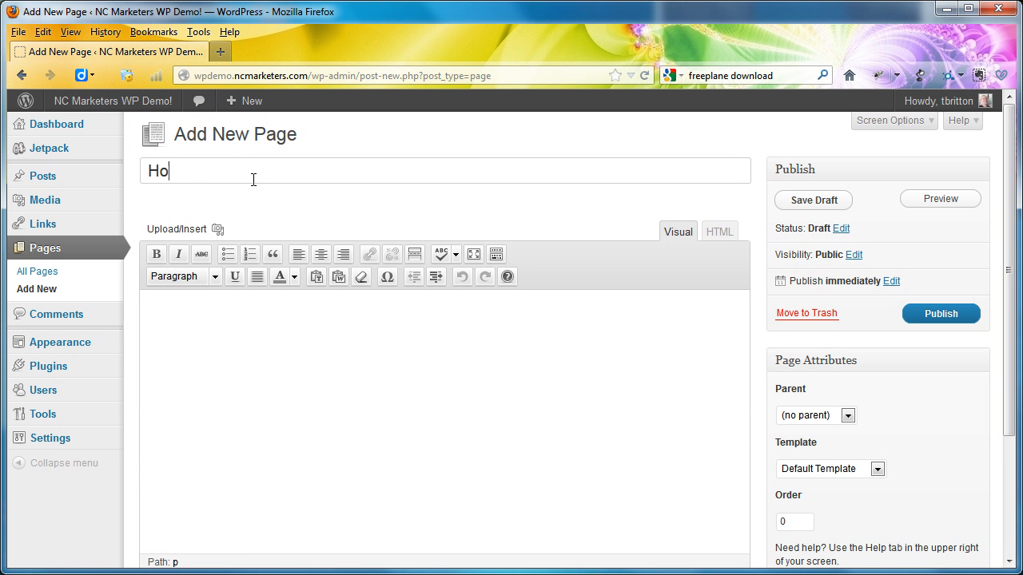
{"action": "type", "text": "me"}
{"action": "left_click", "coordinate": [956, 317]}
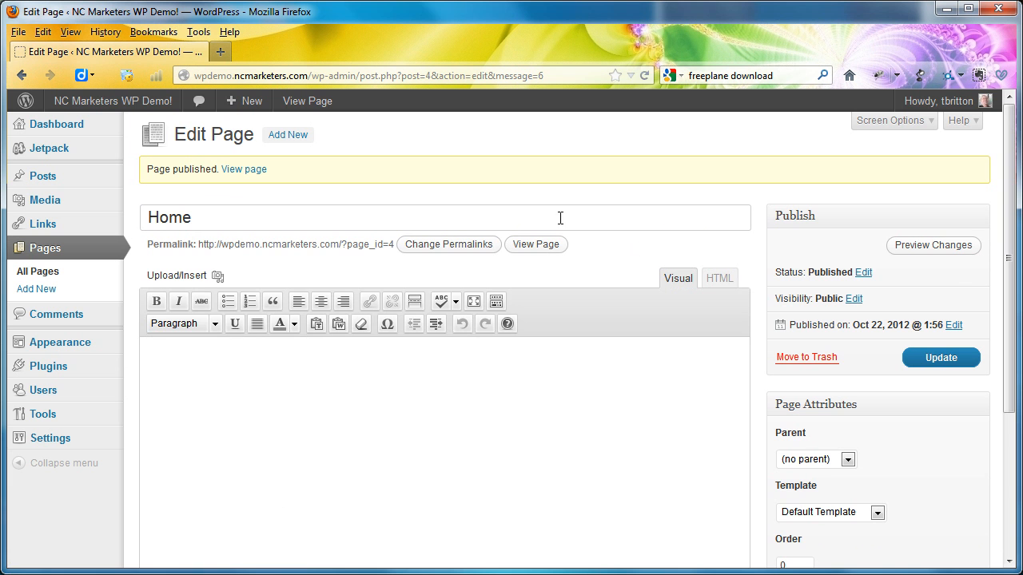
- Start a new page, check the Main Menu plan in the Freeplane map, and publish the page with the title About
{"action": "left_click", "coordinate": [295, 142]}
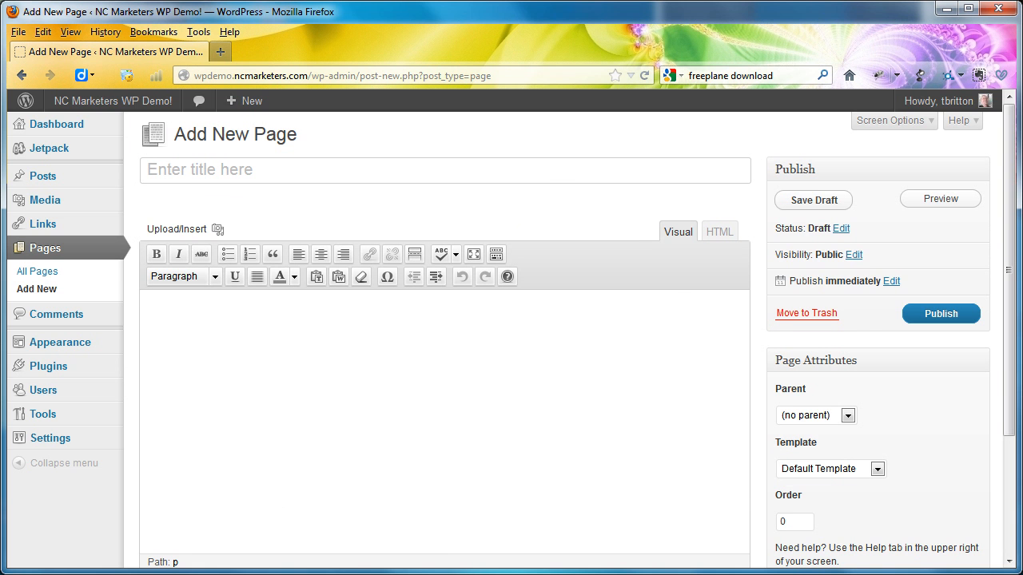
{"action": "key", "text": "alt+Tab"}
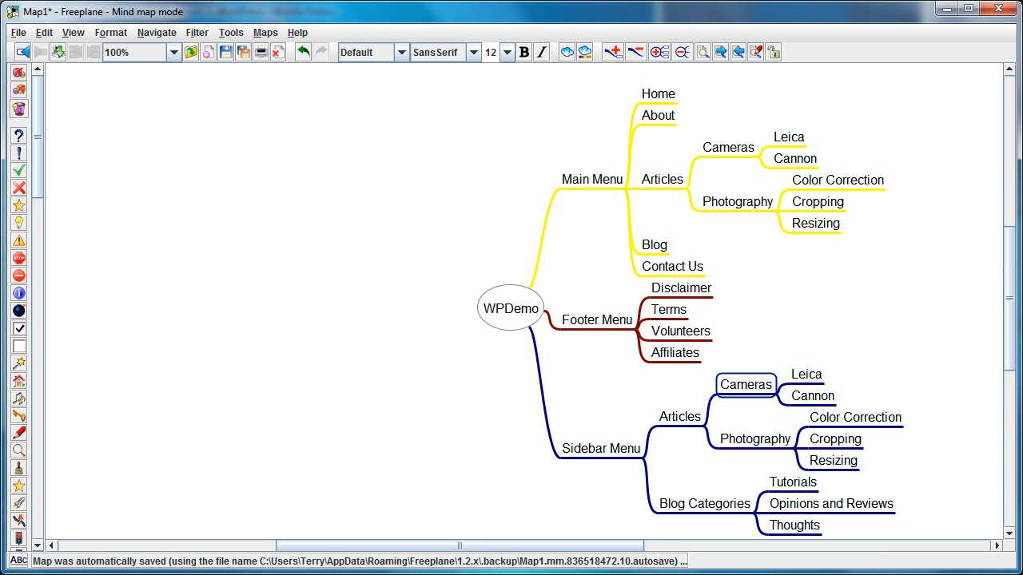
{"action": "key", "text": "alt+Tab"}
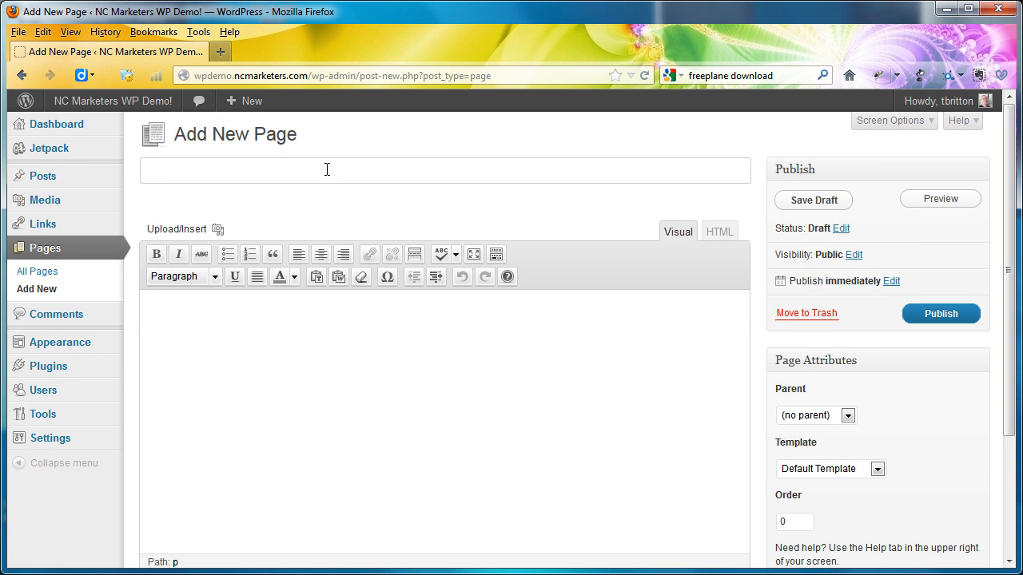
{"action": "type", "text": "About"}
{"action": "left_click", "coordinate": [915, 314]}
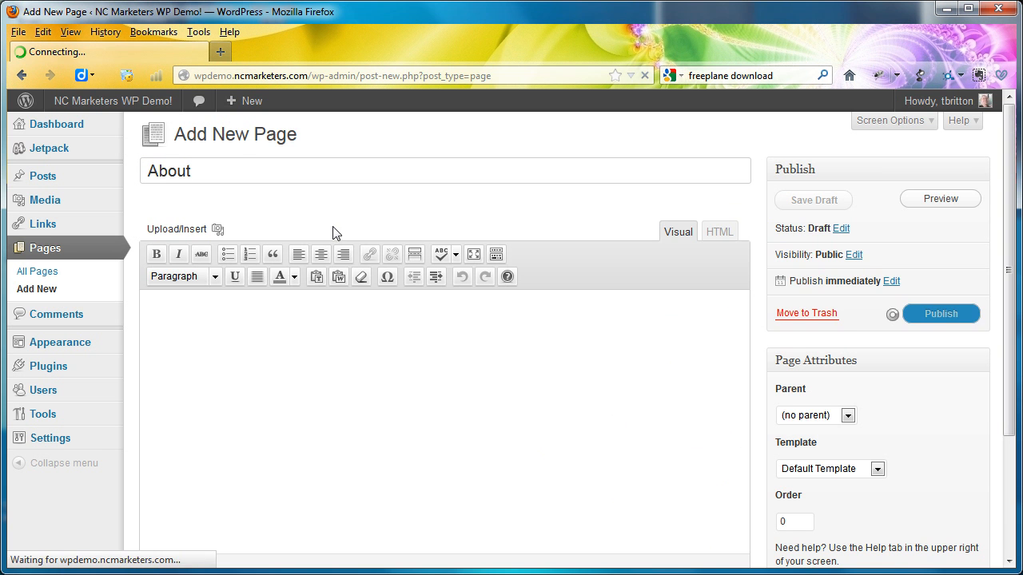
- Create a new page titled Contact Us and publish it
{"action": "left_click", "coordinate": [287, 135]}
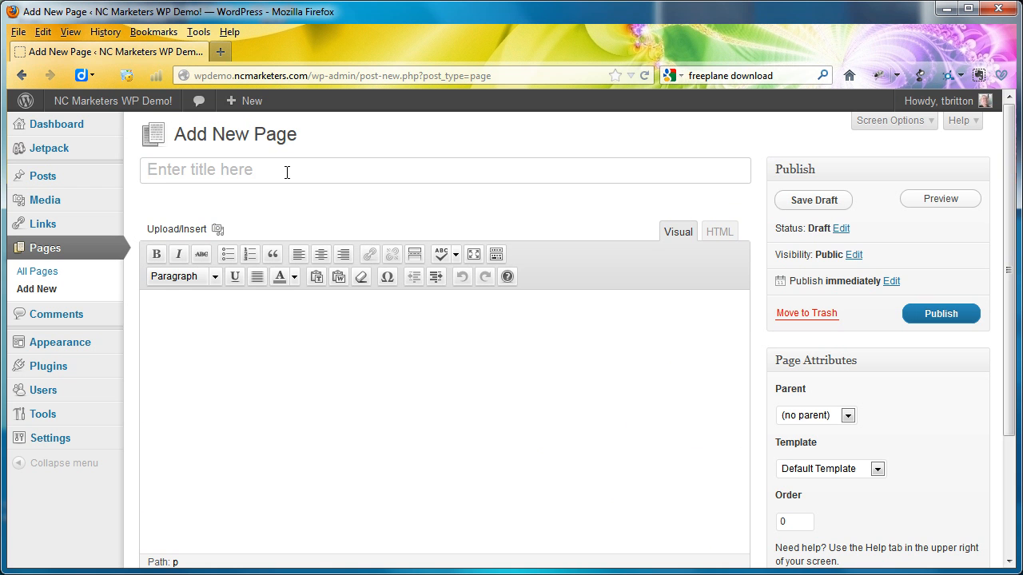
{"action": "left_click", "coordinate": [287, 173]}
{"action": "type", "text": "Contact Us"}
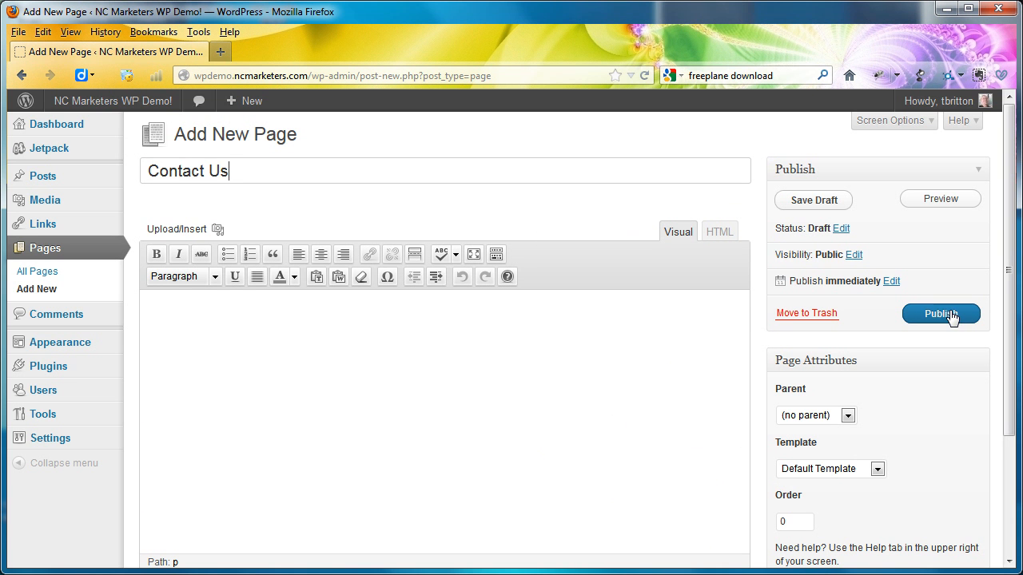
{"action": "left_click", "coordinate": [950, 315]}
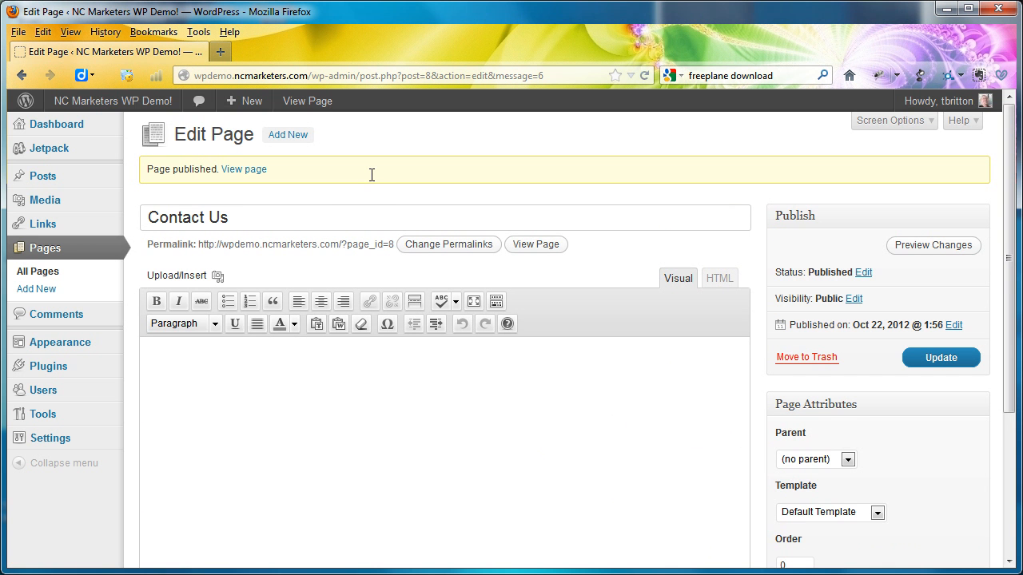
- Create a new page titled Articles and publish it
{"action": "left_click_drag", "start_coordinate": [344, 159], "coordinate": [295, 134]}
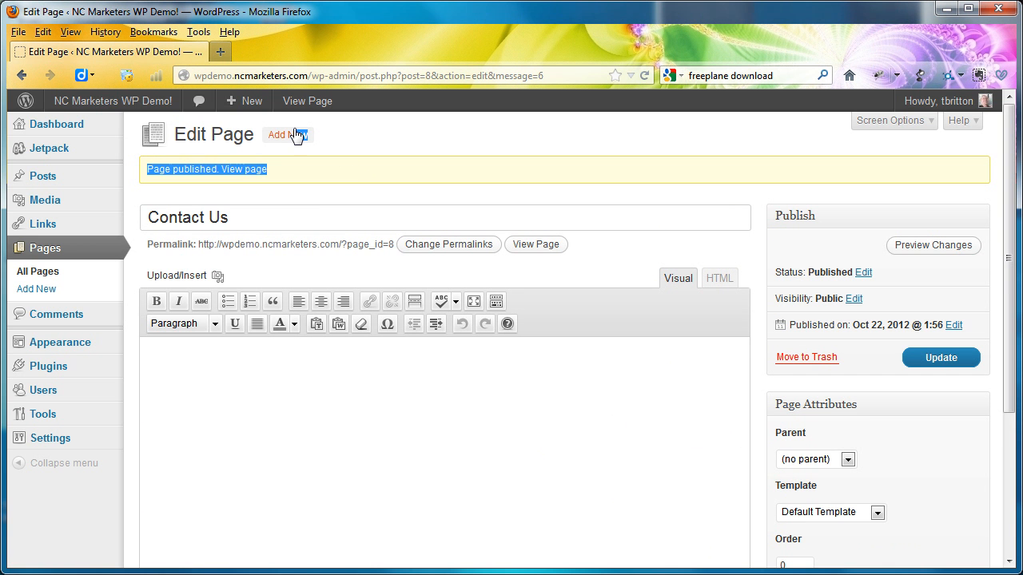
{"action": "left_click", "coordinate": [296, 135]}
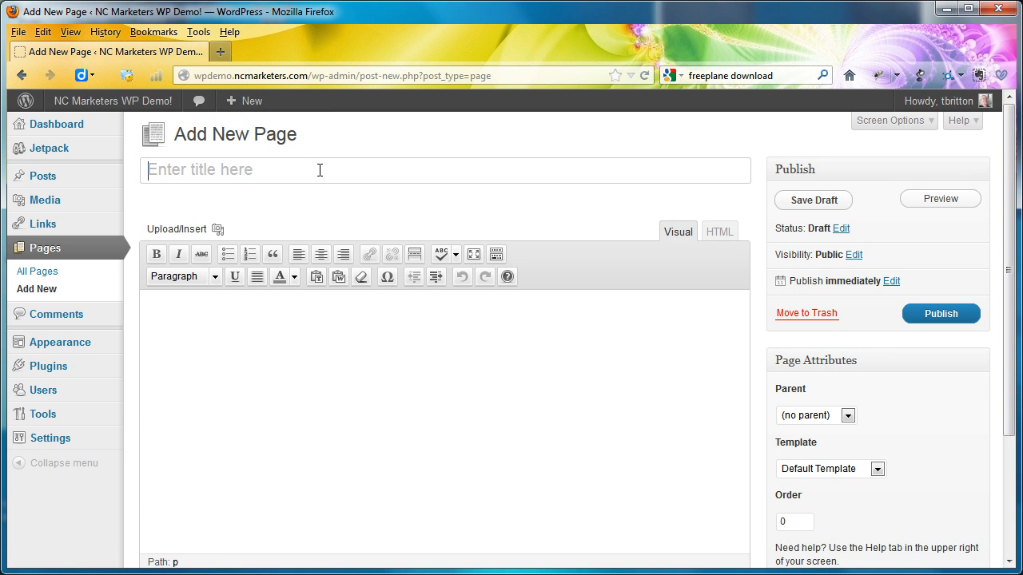
{"action": "type", "text": "Art"}
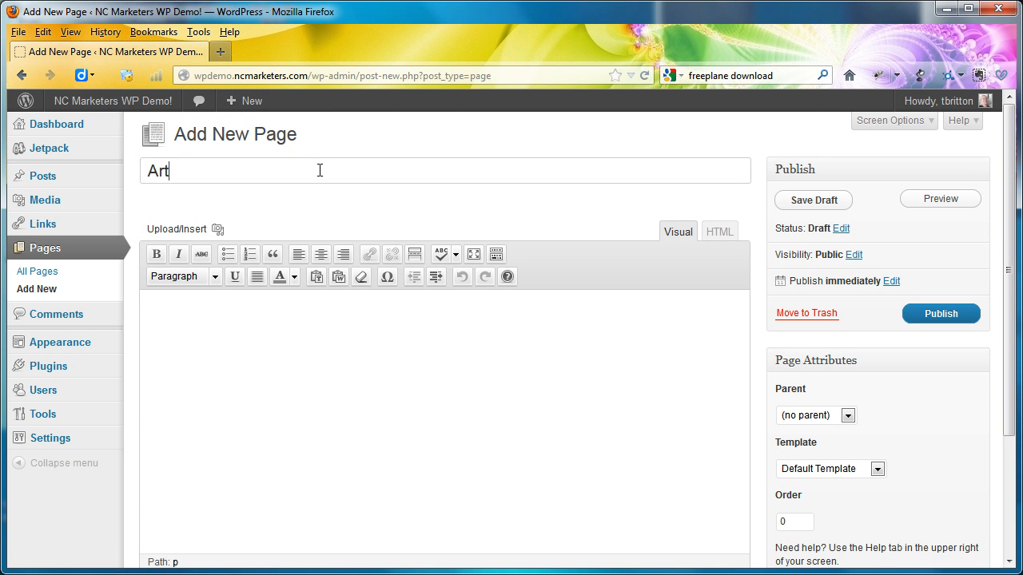
{"action": "type", "text": "icles"}
{"action": "left_click", "coordinate": [959, 317]}
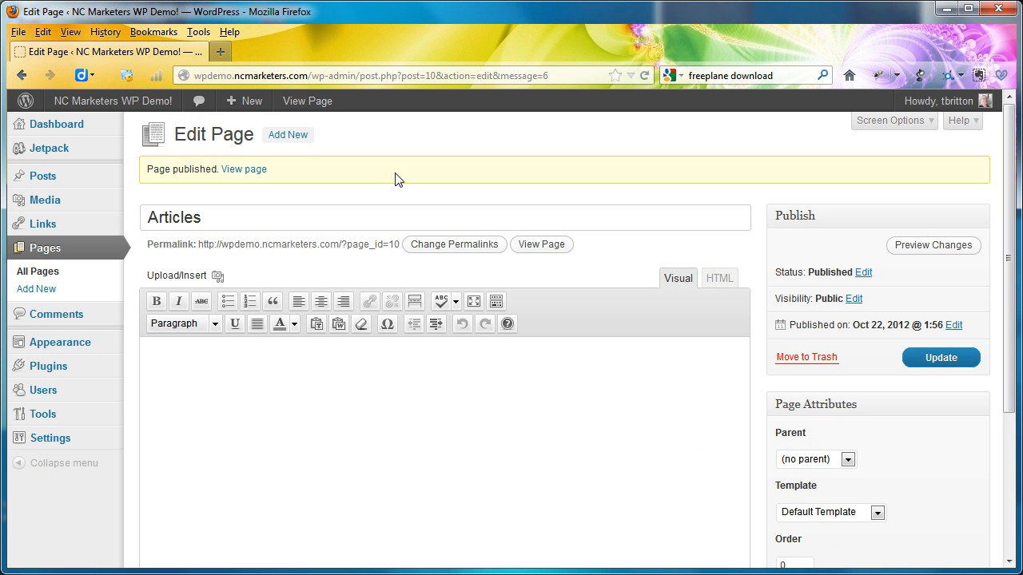
- Start a new page, check the Articles branch in the Freeplane map, and publish the page with the title Cameras
{"action": "left_click", "coordinate": [280, 137]}
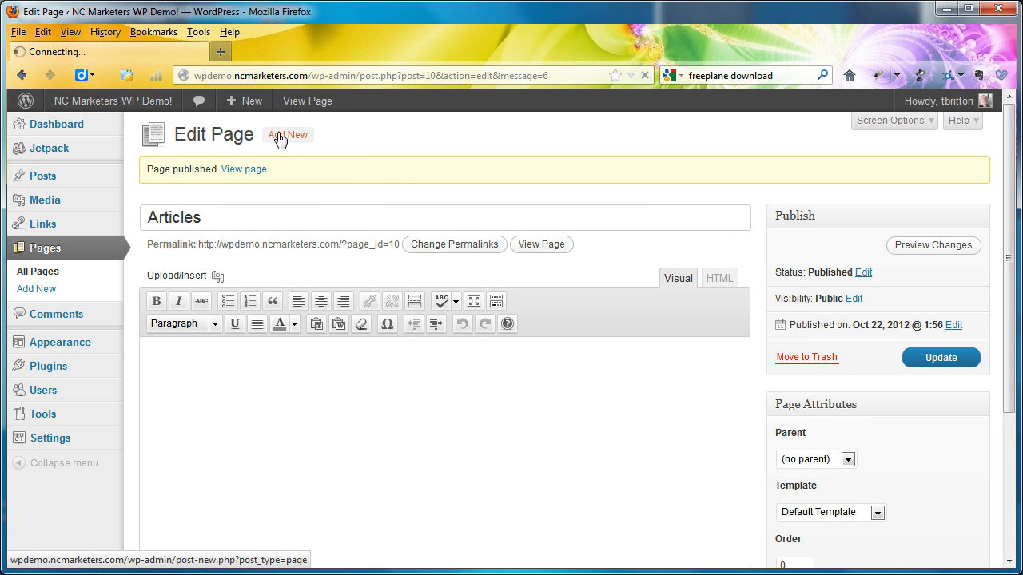
{"action": "key", "text": "alt+Tab"}
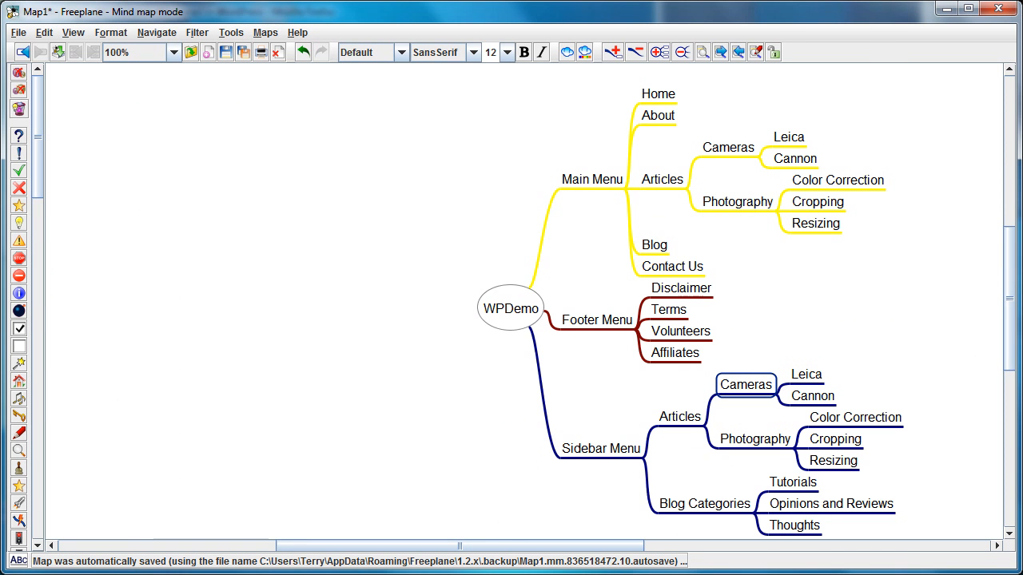
{"action": "key", "text": "alt+Tab"}
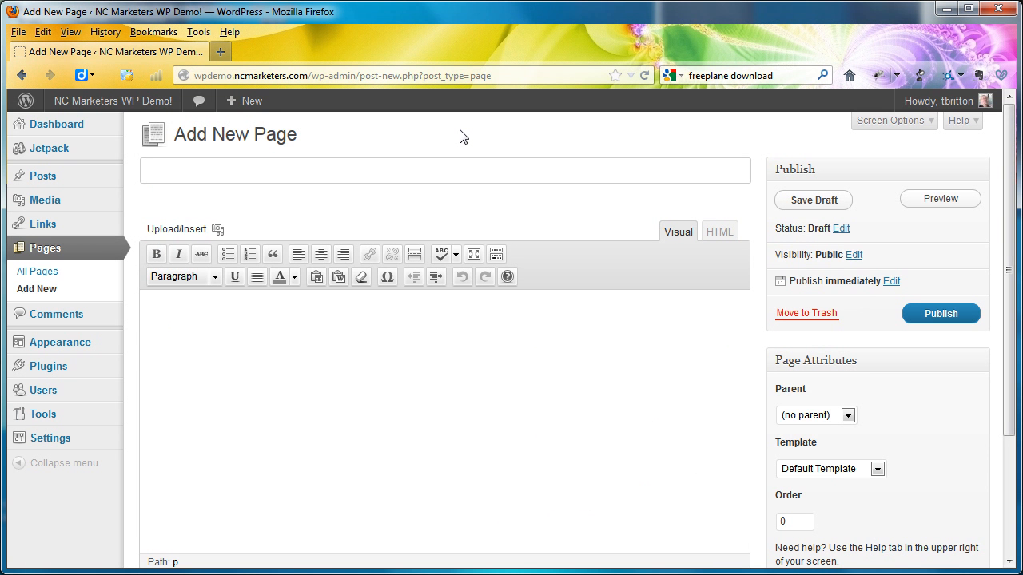
{"action": "type", "text": "Cameras"}
{"action": "left_click", "coordinate": [943, 313]}
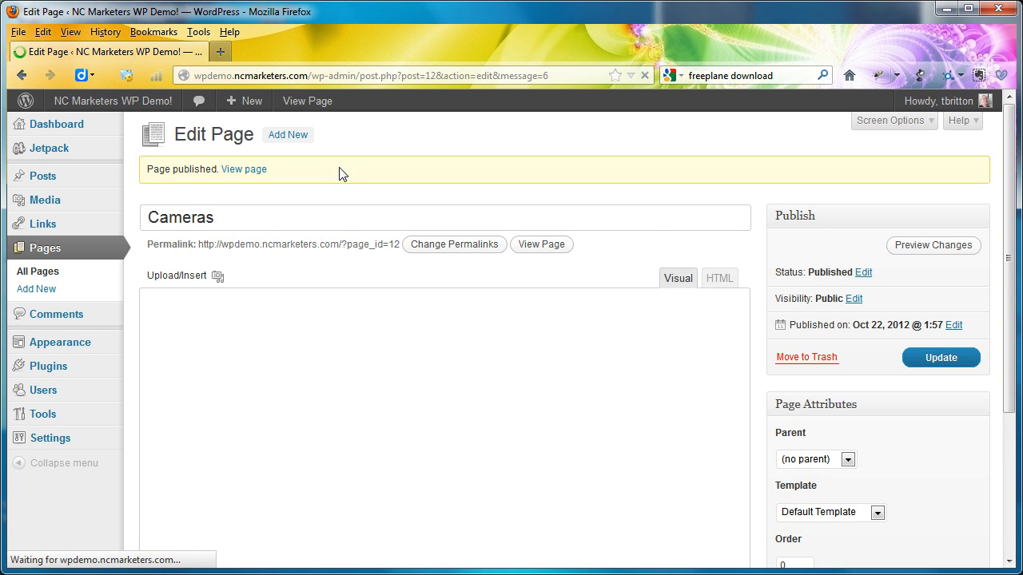
- Create a new page titled Leica and publish it
{"action": "left_click", "coordinate": [294, 136]}
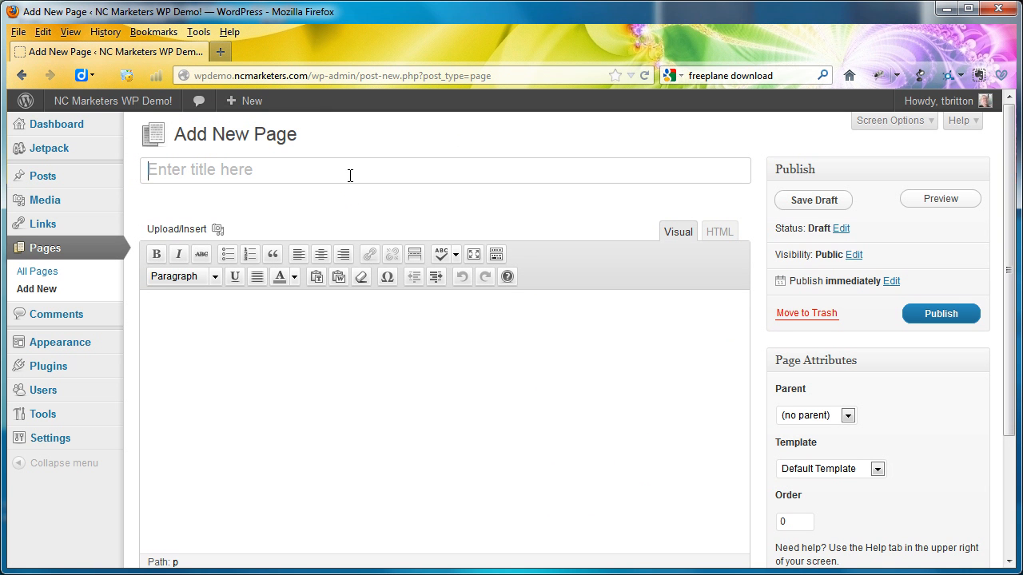
{"action": "type", "text": "Leica"}
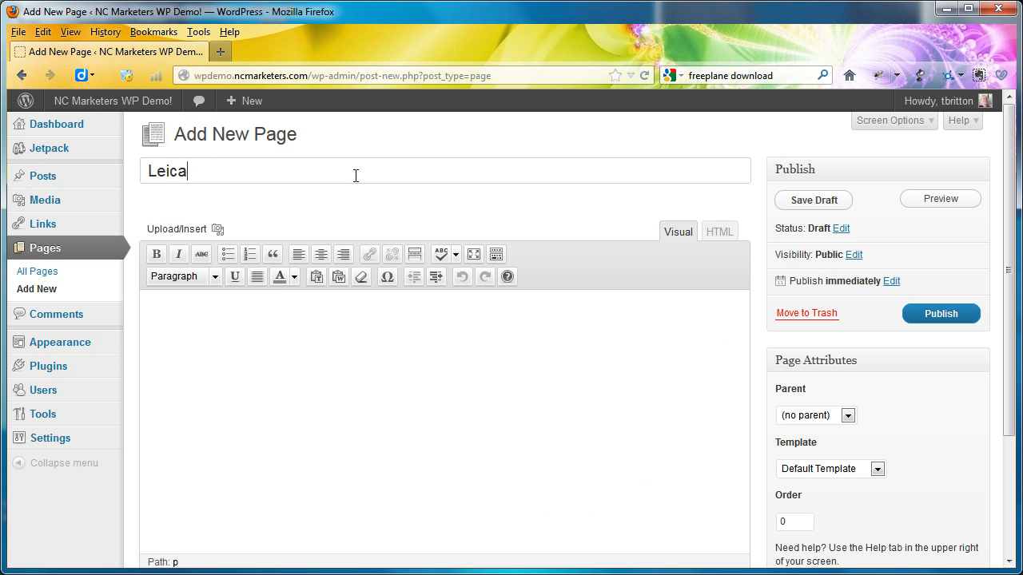
{"action": "left_click", "coordinate": [917, 316]}
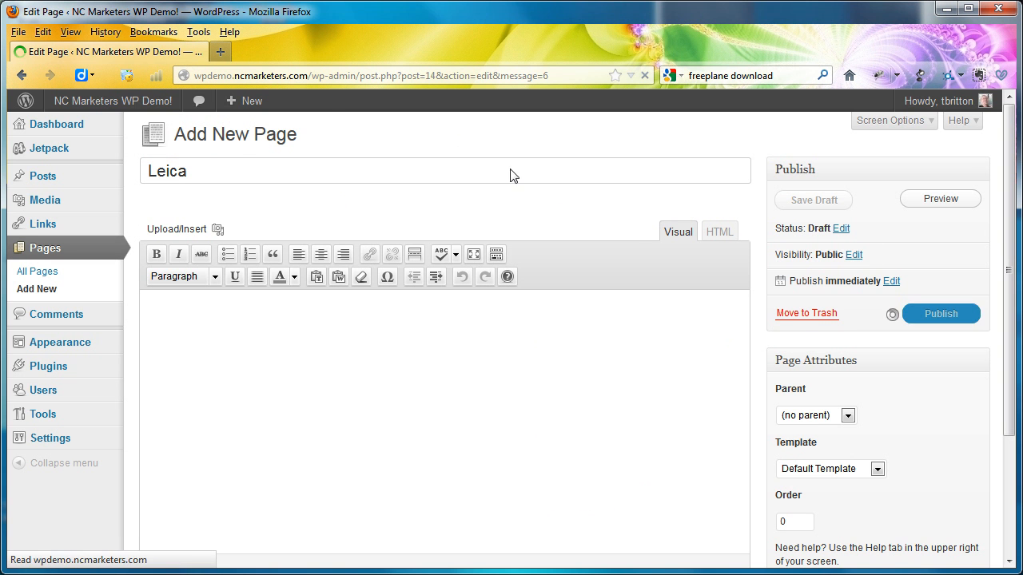
- Create a new page titled Cannon and publish it
{"action": "left_click", "coordinate": [296, 138]}
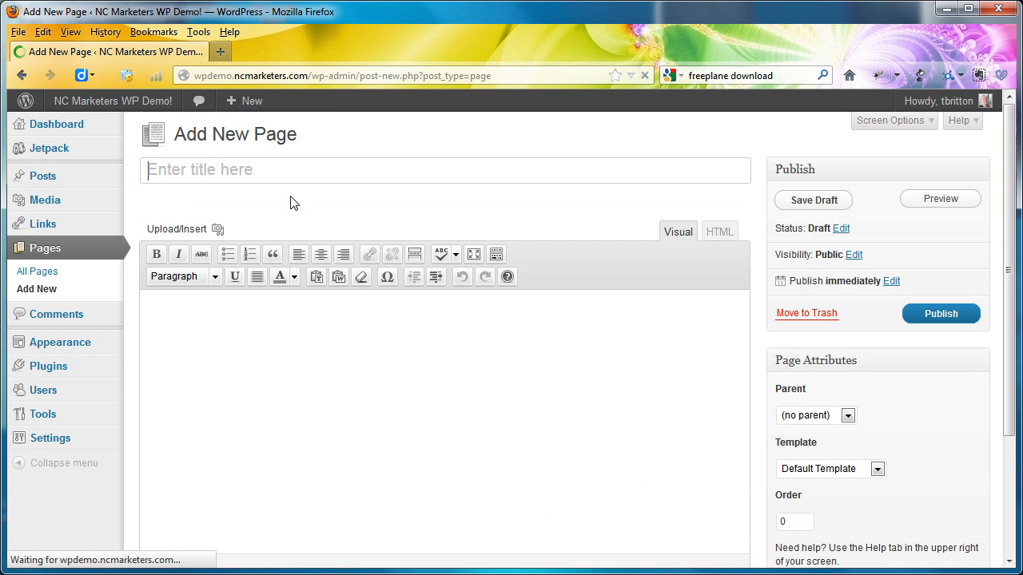
{"action": "type", "text": "Cannong"}
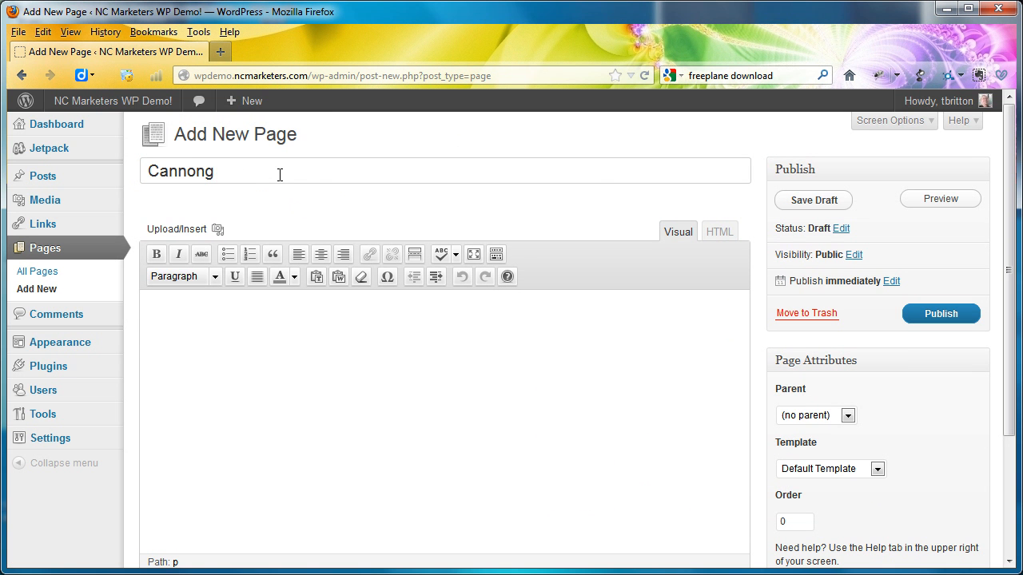
{"action": "key", "text": "BackSpace"}
{"action": "left_click", "coordinate": [942, 314]}
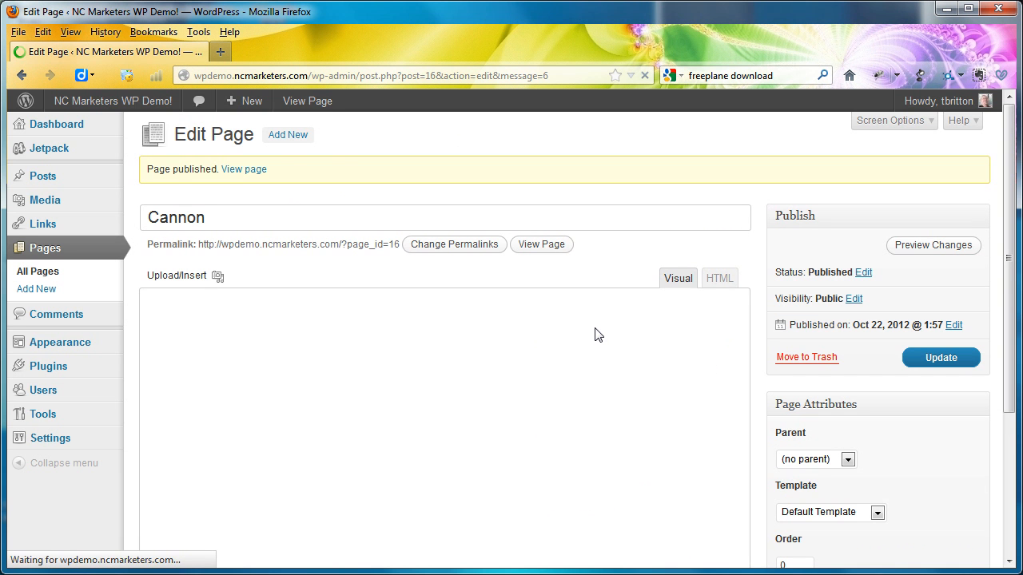
- Start a new page, consult the Freeplane map for the next item, and publish the page with the title Photography
{"action": "left_click", "coordinate": [289, 136]}
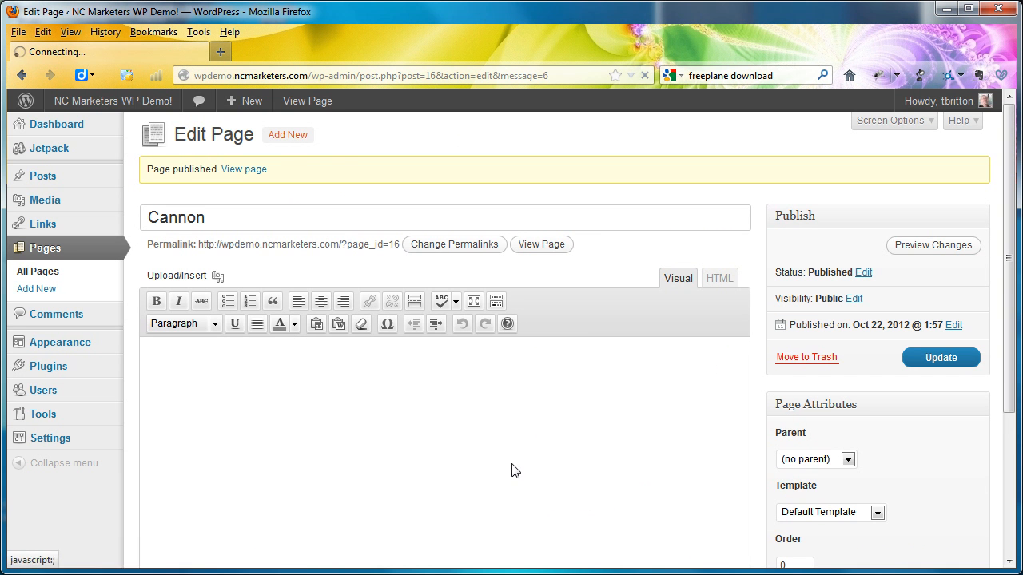
{"action": "key", "text": "alt+Tab"}
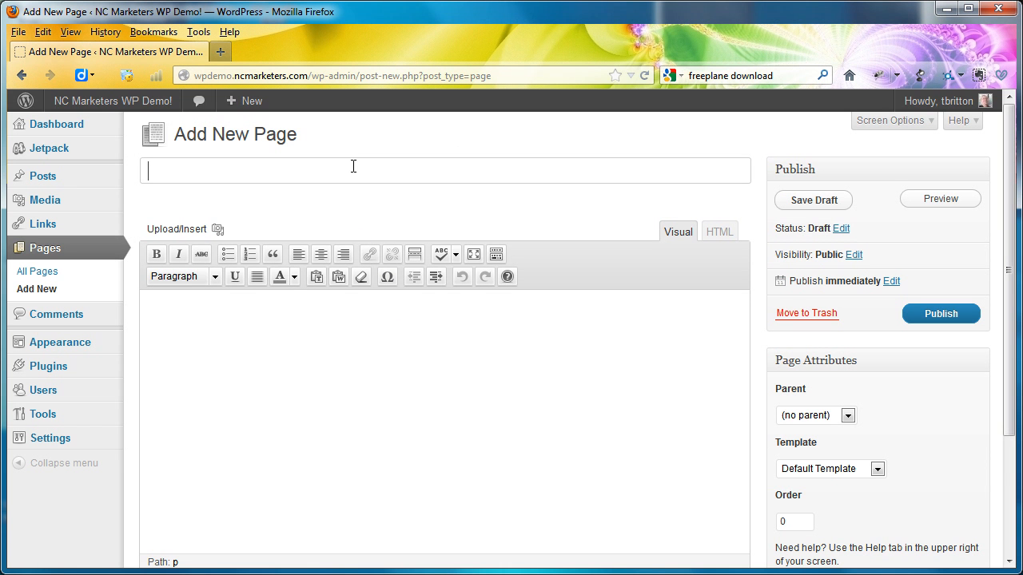
{"action": "type", "text": "OPh"}
{"action": "key", "text": "BackSpace"}
{"action": "key", "text": "BackSpace"}
{"action": "type", "text": "Photography"}
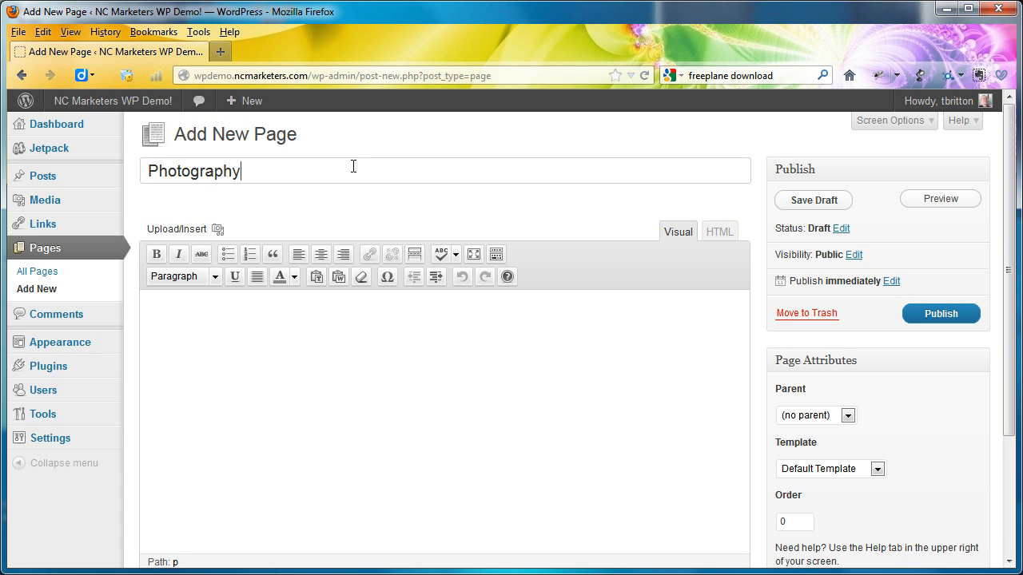
{"action": "left_click", "coordinate": [941, 317]}
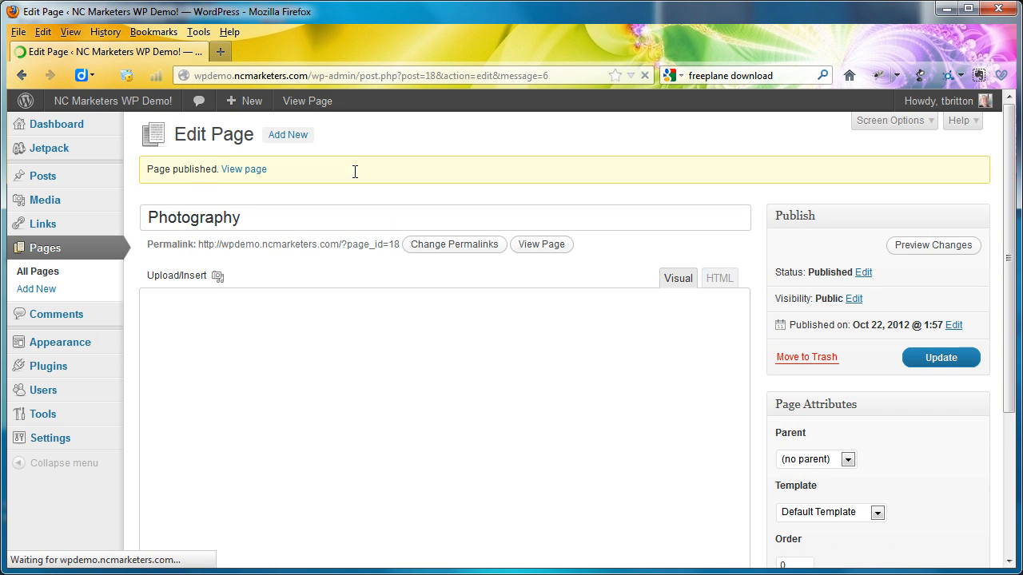
- Create a new page titled Color Correction and publish it
{"action": "left_click", "coordinate": [302, 138]}
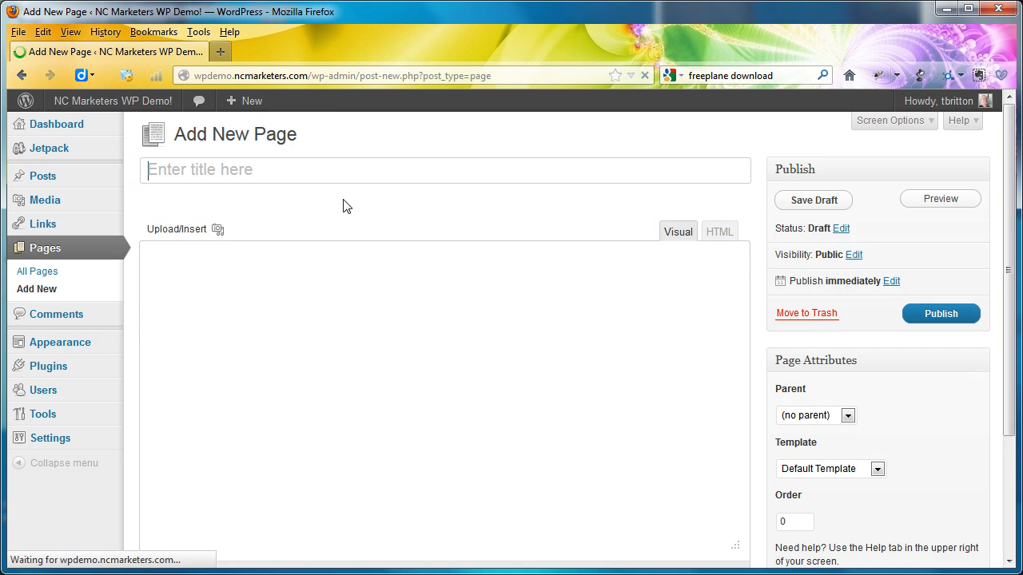
{"action": "type", "text": "Col"}
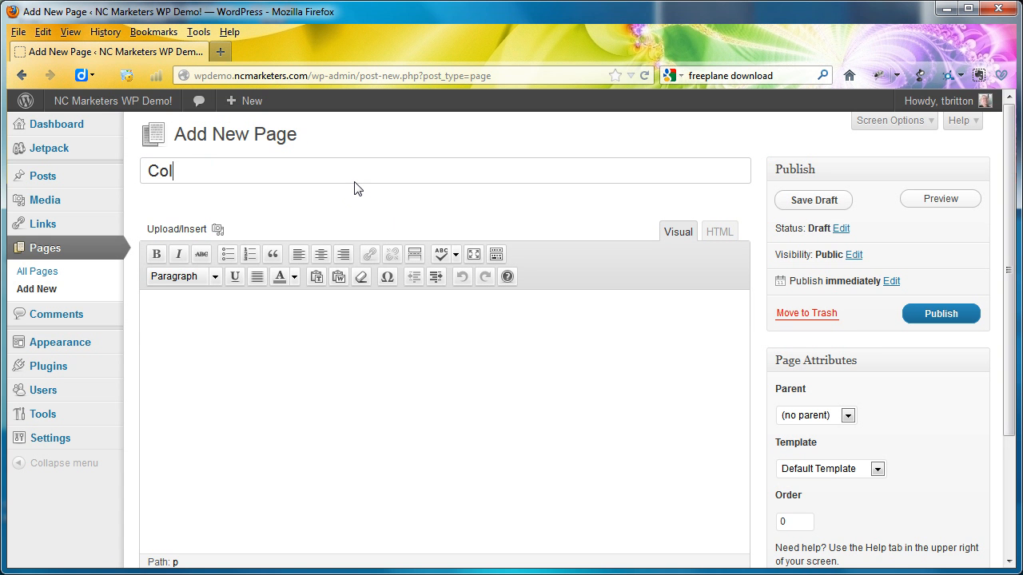
{"action": "type", "text": "or Correction"}
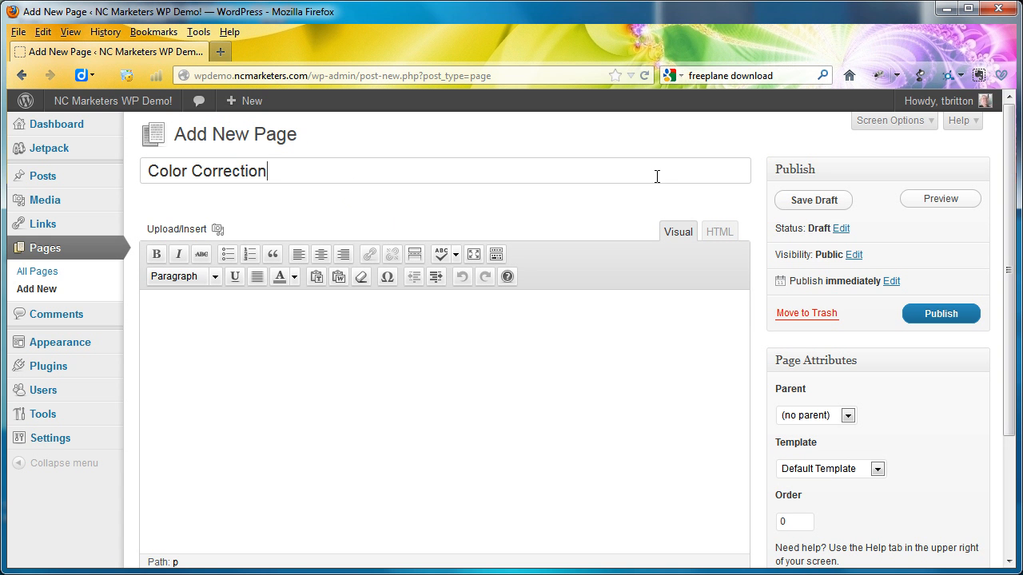
{"action": "left_click", "coordinate": [935, 319]}
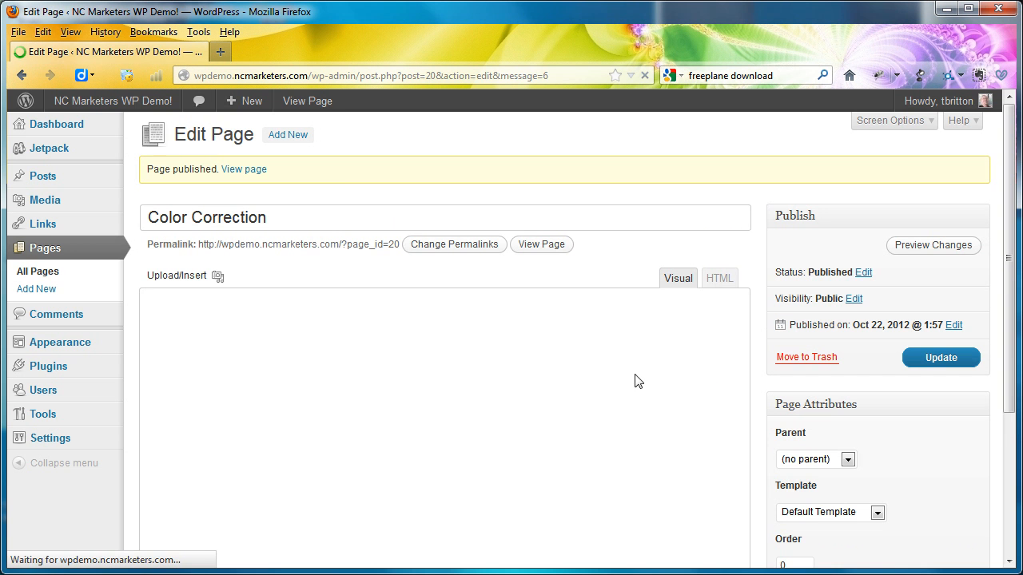
- Start a new page, check the Photography branch in the Freeplane map, and publish the page with the title Cropping
{"action": "left_click", "coordinate": [294, 135]}
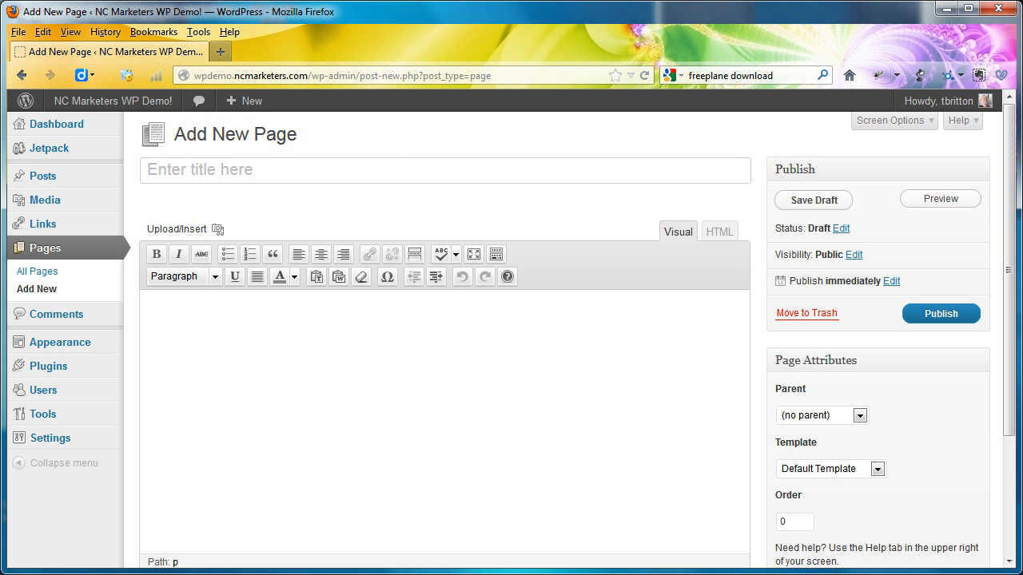
{"action": "key", "text": "alt+Tab"}
{"action": "key", "text": "alt+Tab"}
{"action": "key", "text": "alt+Tab"}
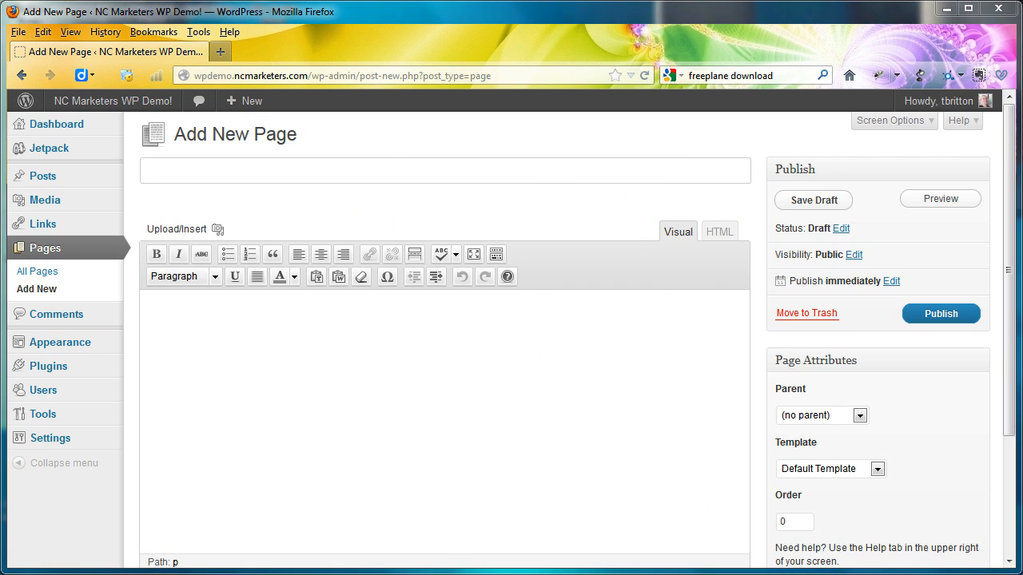
{"action": "key", "text": "alt+Tab"}
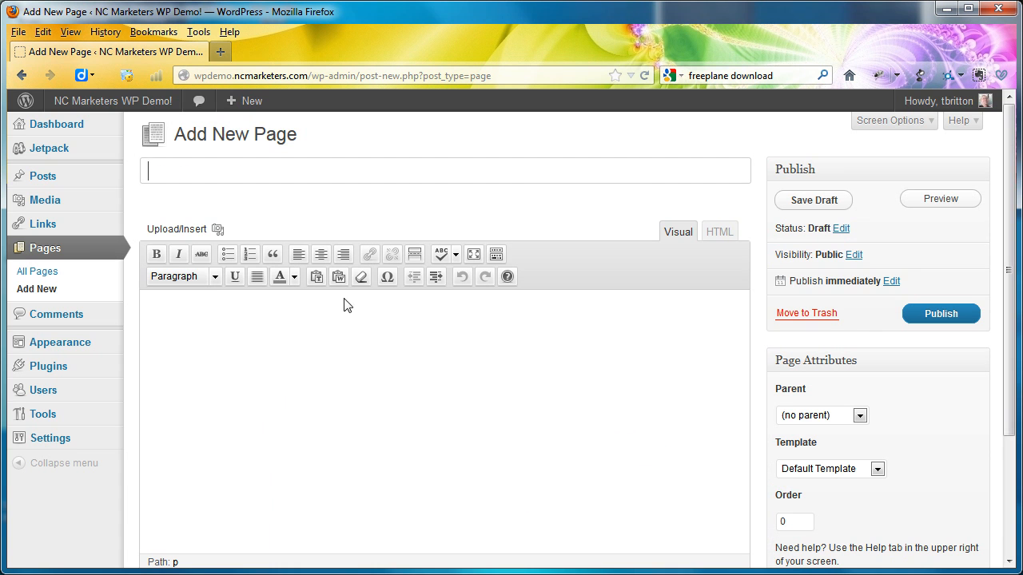
{"action": "type", "text": "Crop"}
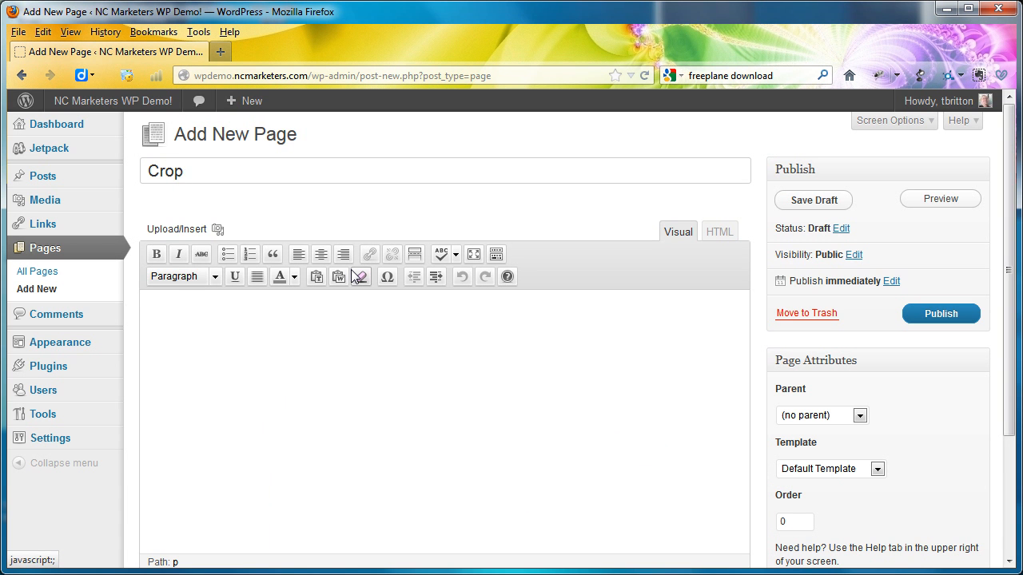
{"action": "type", "text": "ping"}
{"action": "left_click", "coordinate": [944, 313]}
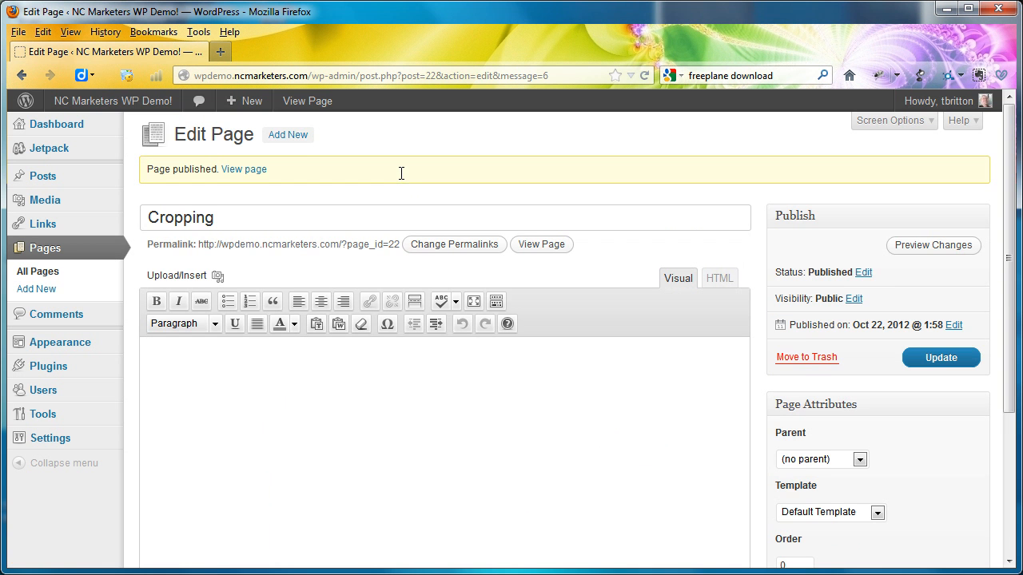
- Create a new page titled Resizing and publish it
{"action": "left_click", "coordinate": [300, 136]}
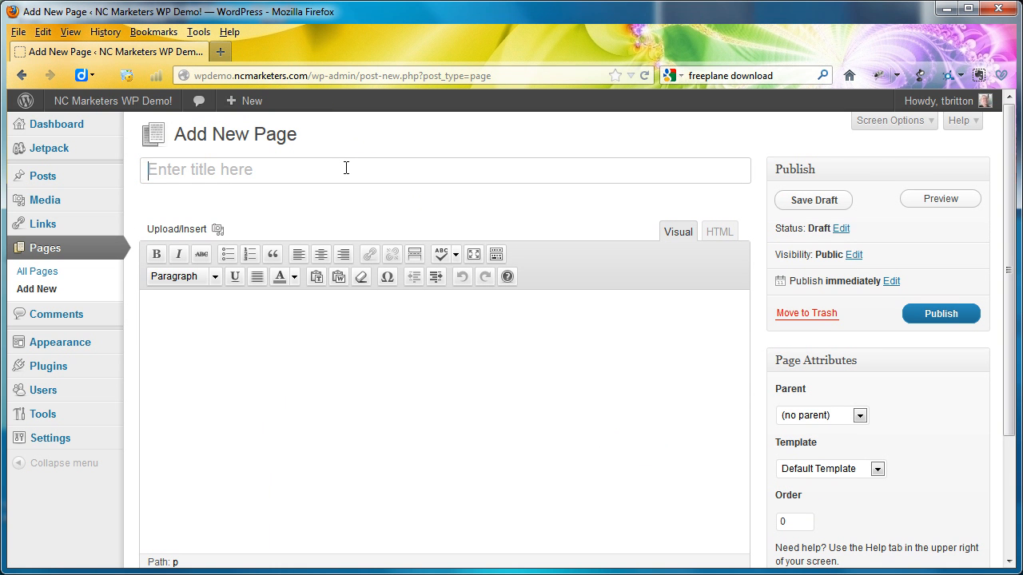
{"action": "left_click", "coordinate": [346, 168]}
{"action": "type", "text": "Rexi"}
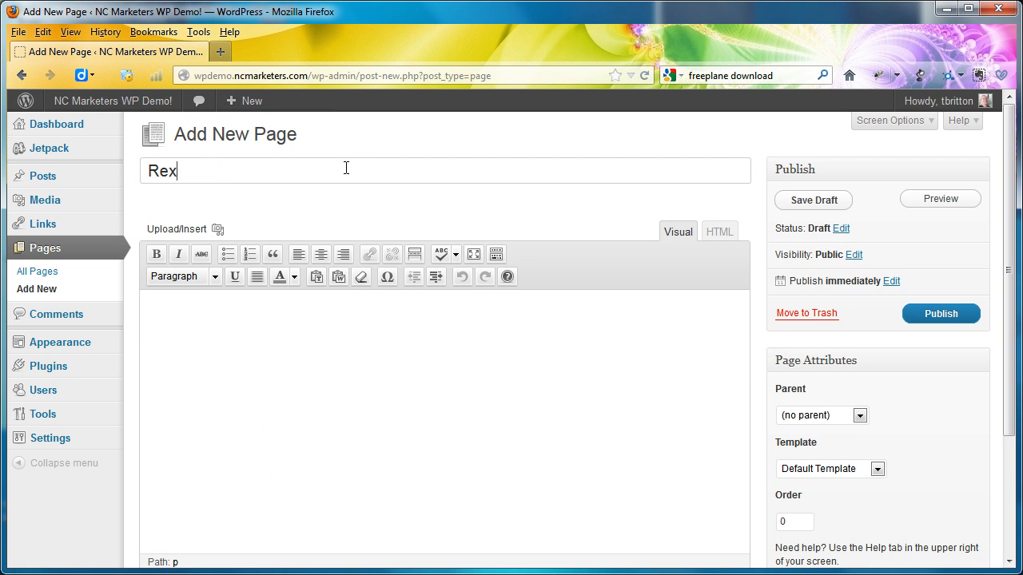
{"action": "key", "text": "BackSpace"}
{"action": "type", "text": "sizing"}
{"action": "left_click", "coordinate": [940, 316]}
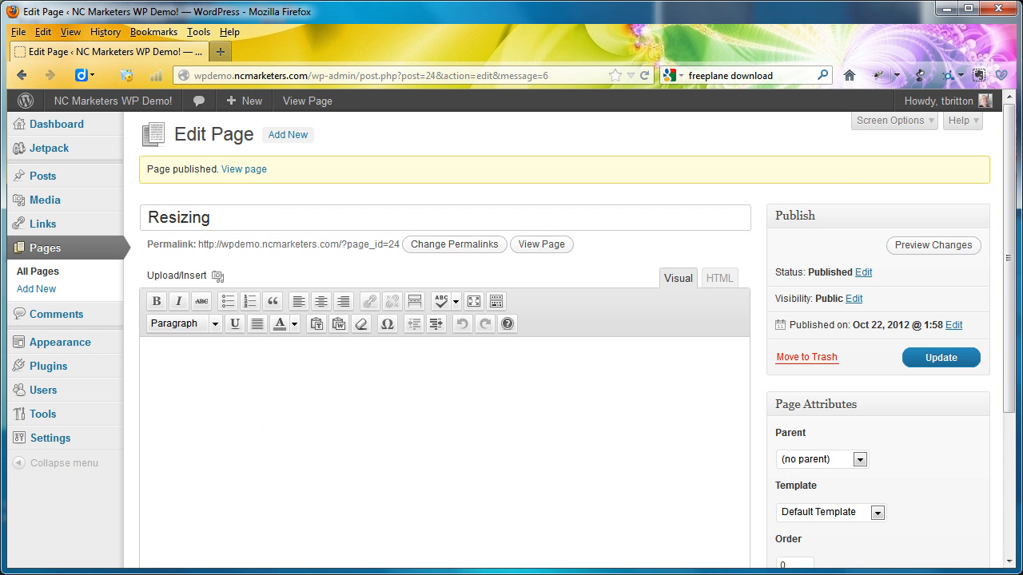
- Check the Freeplane map for the next Main Menu item, then create a WordPress page titled Blog and publish it
{"action": "key", "text": "alt+Tab"}
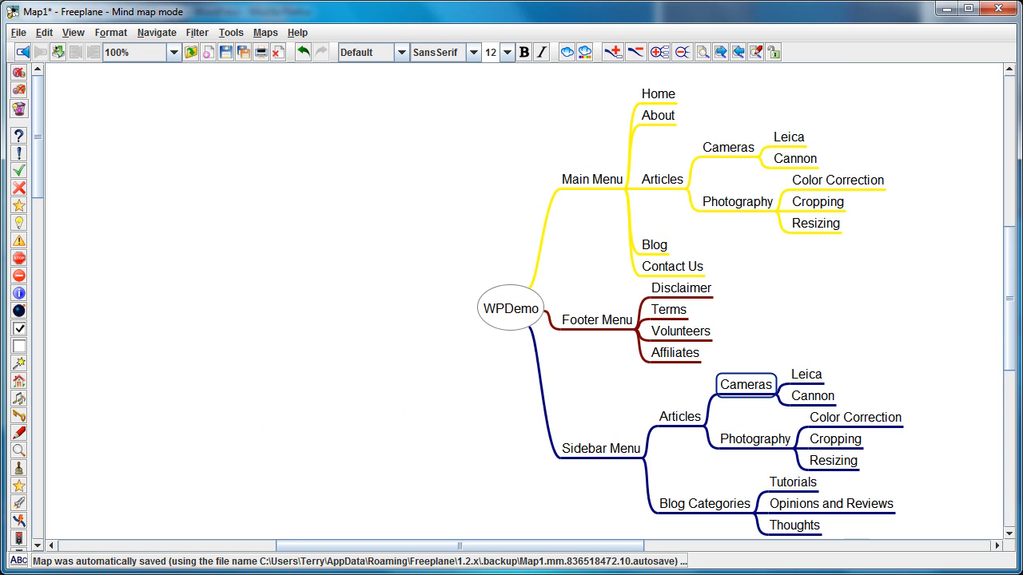
{"action": "key", "text": "alt+Tab"}
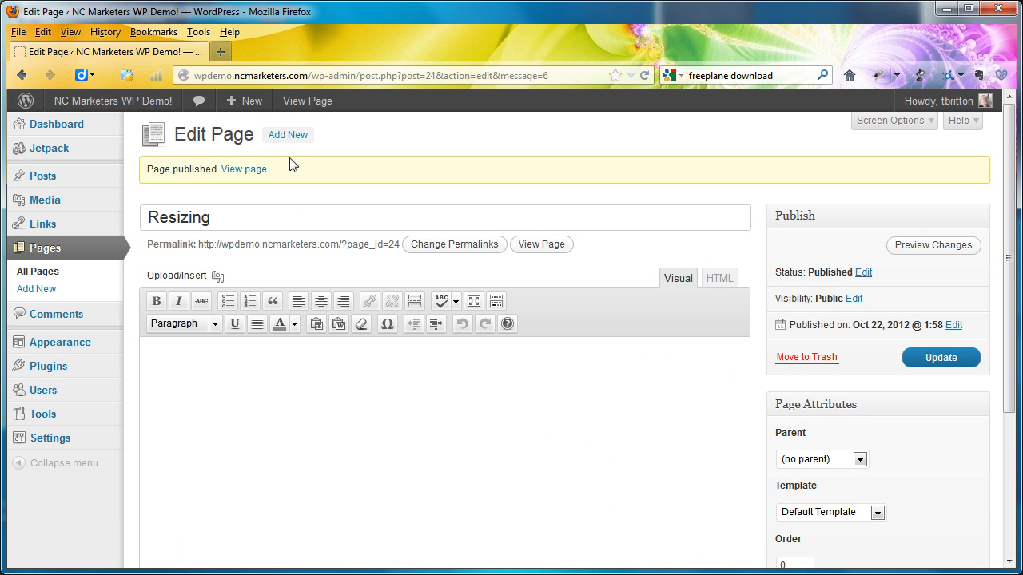
{"action": "left_click", "coordinate": [282, 135]}
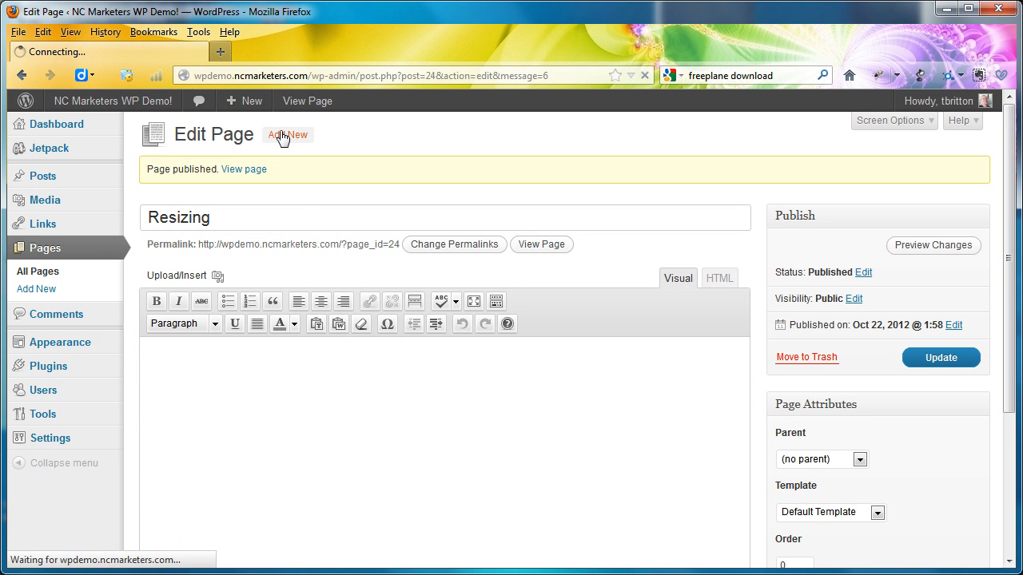
{"action": "type", "text": "Blog"}
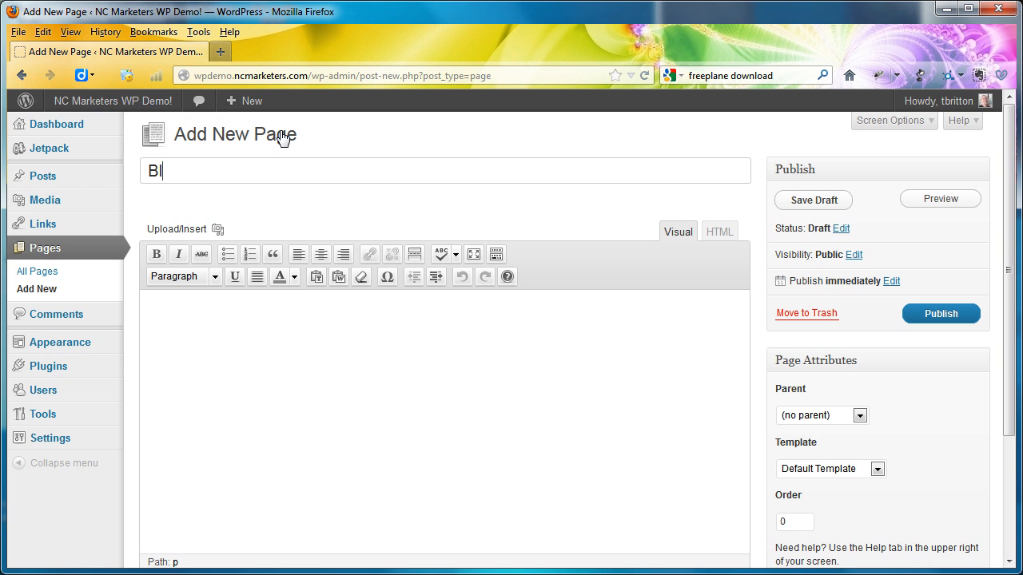
{"action": "left_click", "coordinate": [944, 315]}
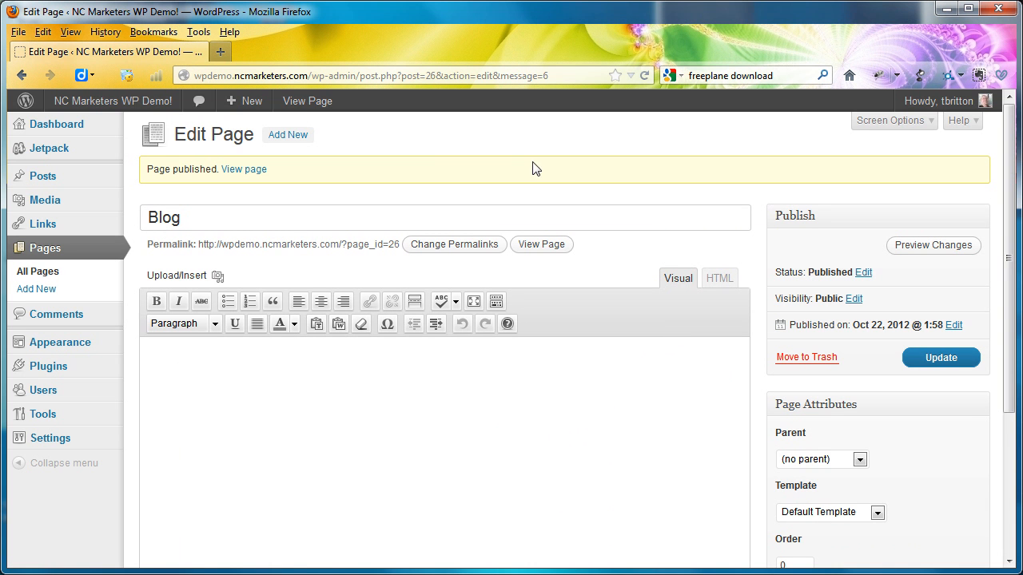
- Create a new page titled Terms and publish it
{"action": "left_click", "coordinate": [293, 137]}
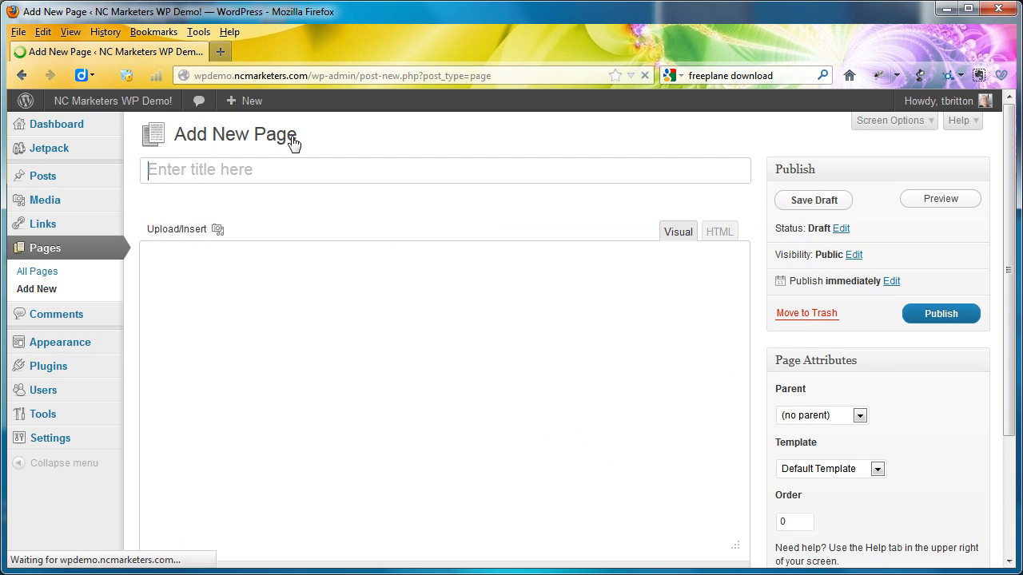
{"action": "type", "text": "Terms"}
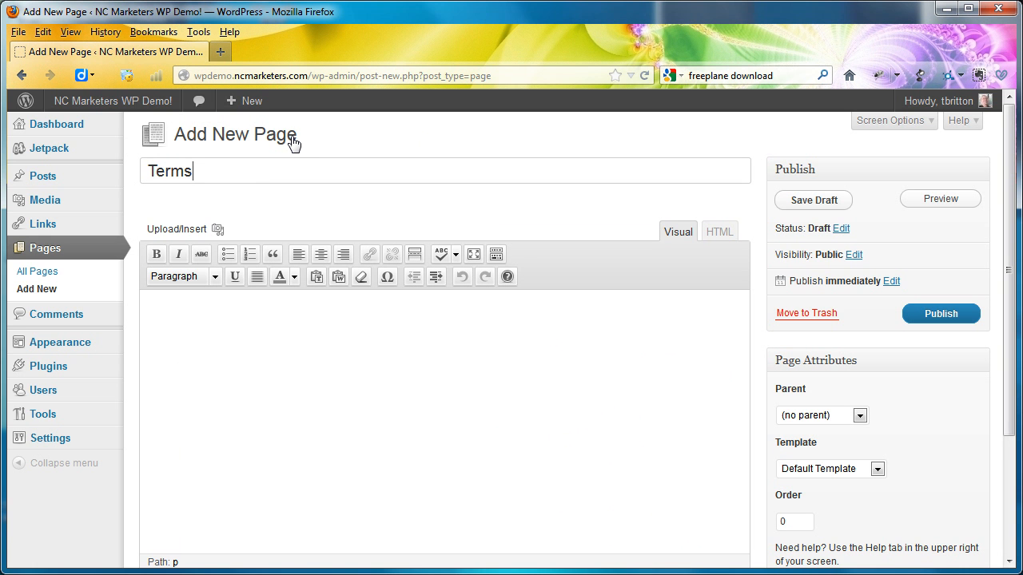
{"action": "left_click", "coordinate": [932, 316]}
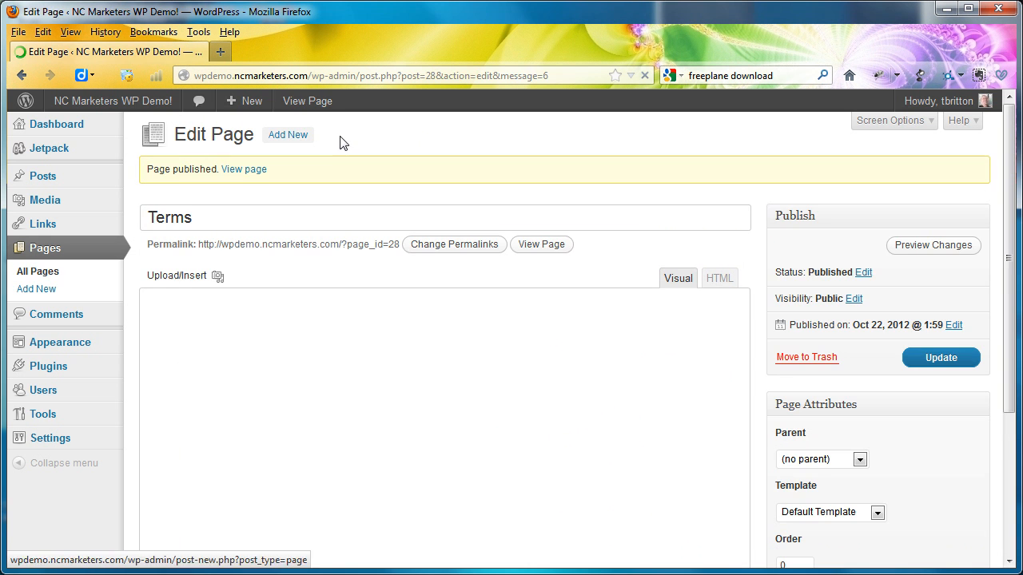
- Create a new page titled Disclaimer and publish it
{"action": "left_click", "coordinate": [303, 139]}
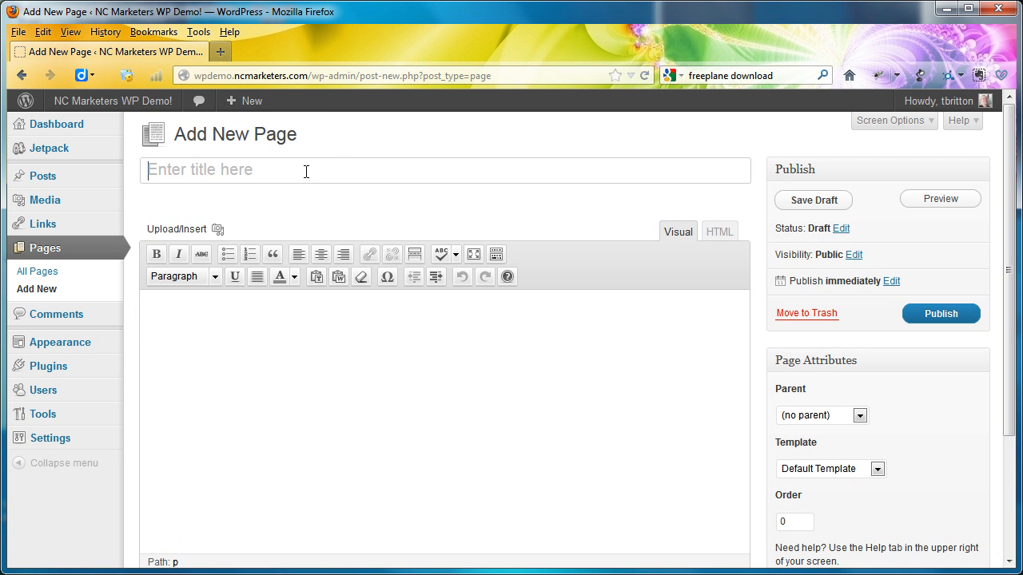
{"action": "type", "text": "Disc"}
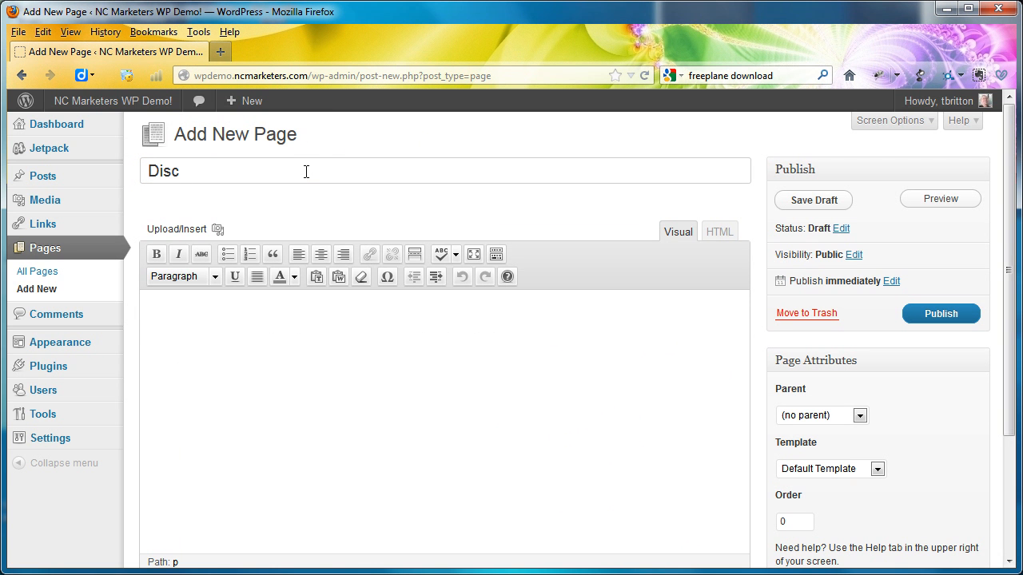
{"action": "type", "text": "laimer"}
{"action": "left_click", "coordinate": [948, 316]}
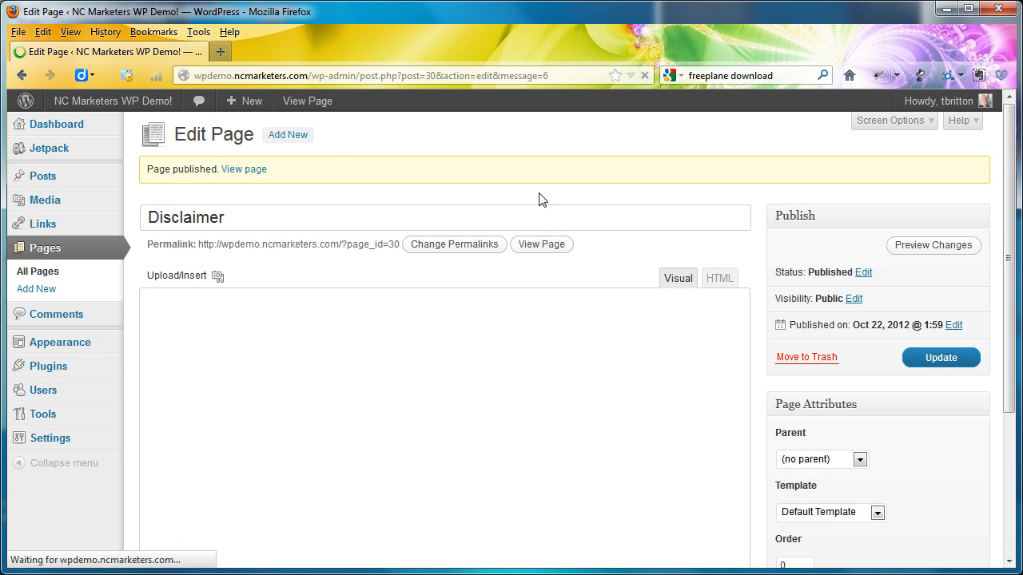
- Create a new page titled Volunteers and publish it
{"action": "left_click", "coordinate": [288, 136]}
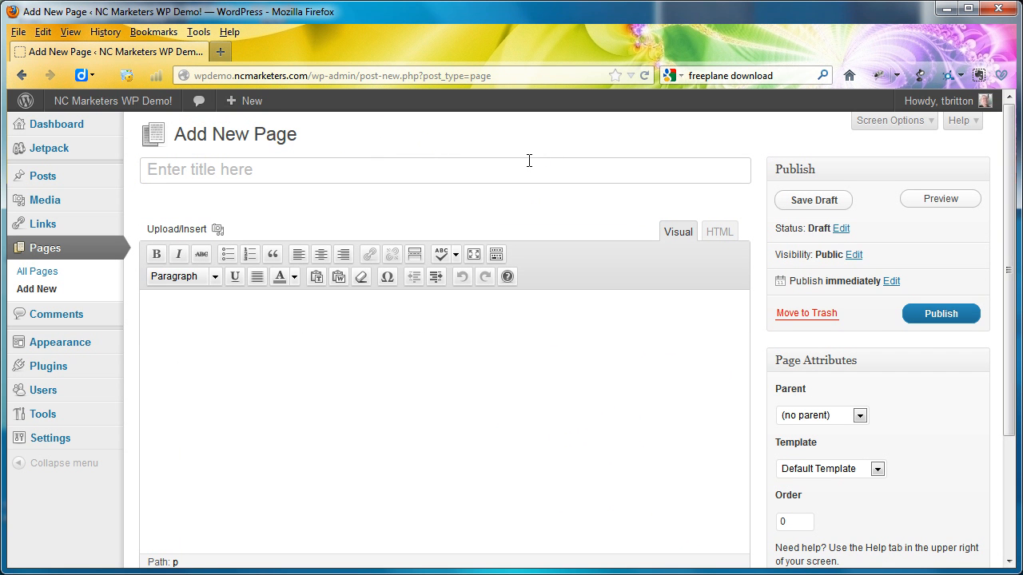
{"action": "type", "text": "V"}
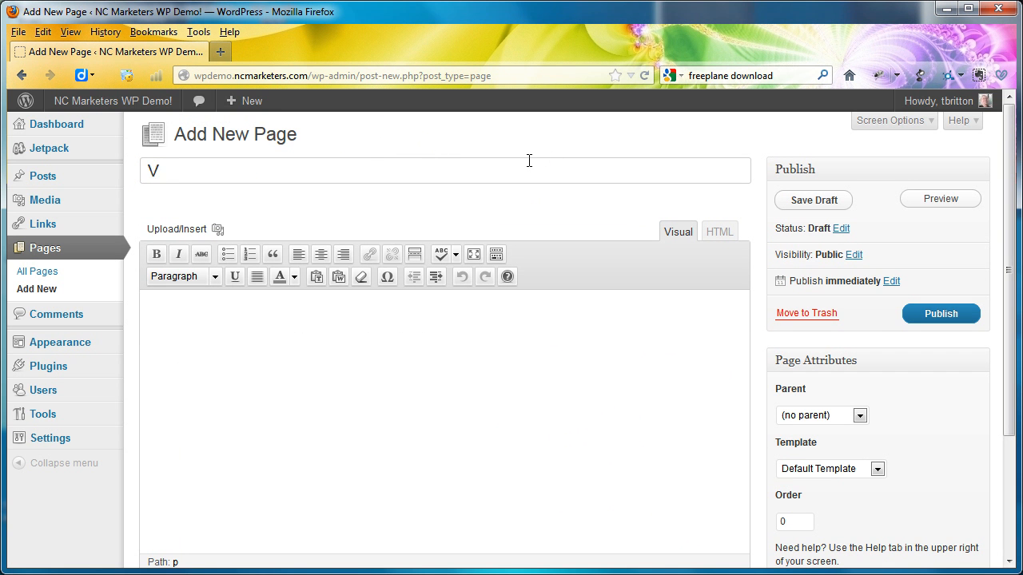
{"action": "type", "text": "olunteers"}
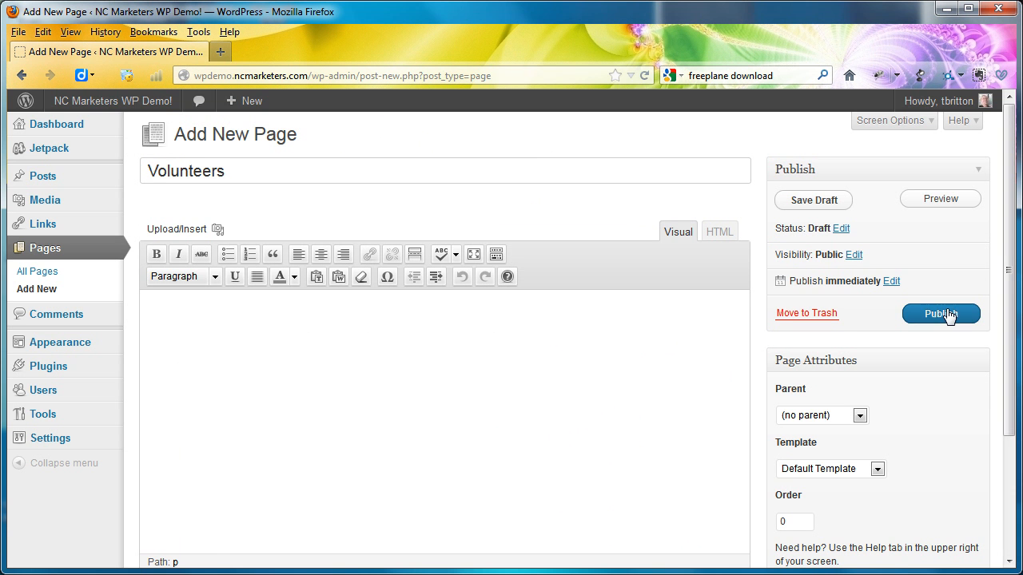
{"action": "left_click", "coordinate": [944, 314]}
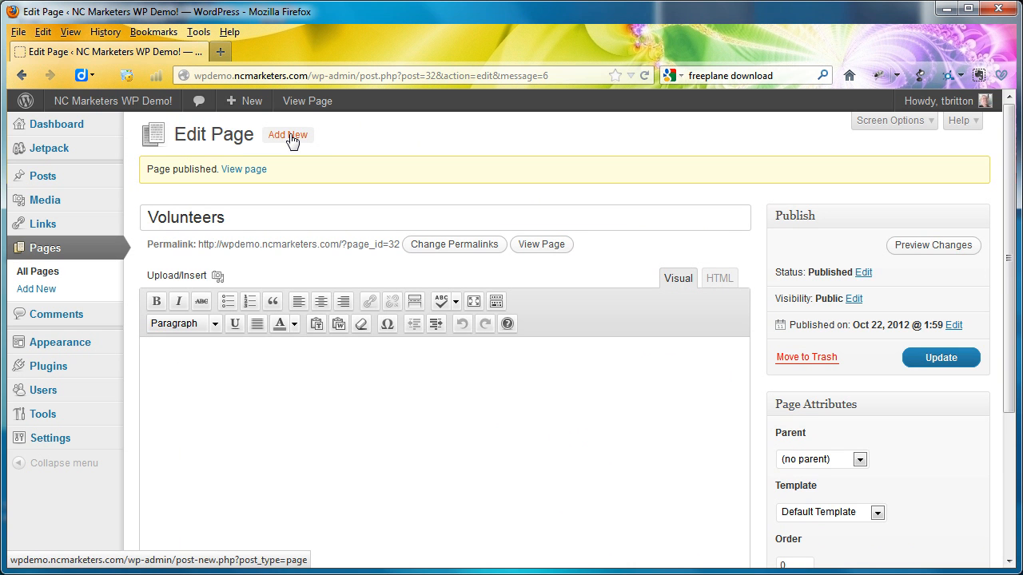
- Create a new page titled Affiliates and publish it
{"action": "left_click", "coordinate": [291, 137]}
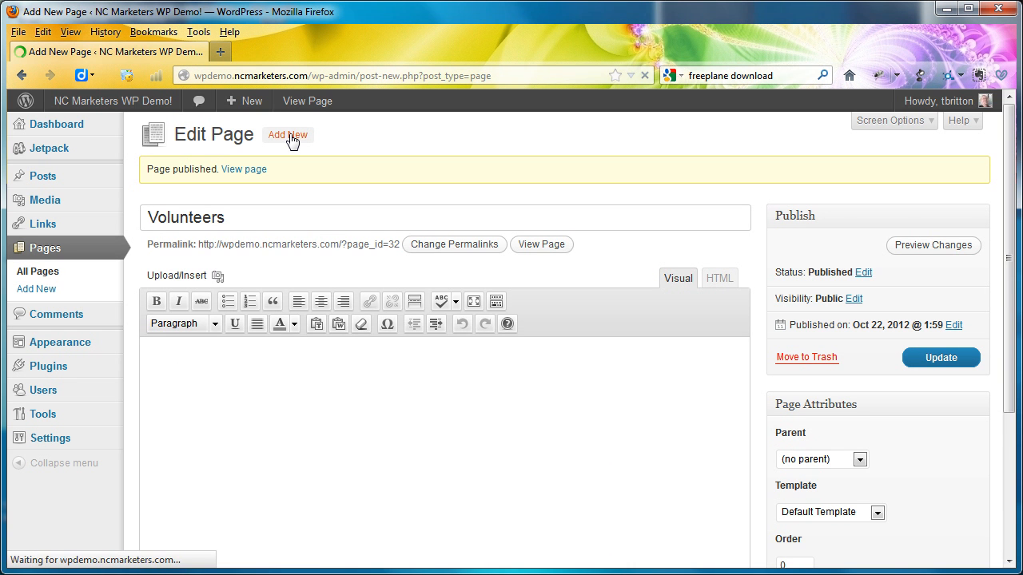
{"action": "type", "text": "Affili"}
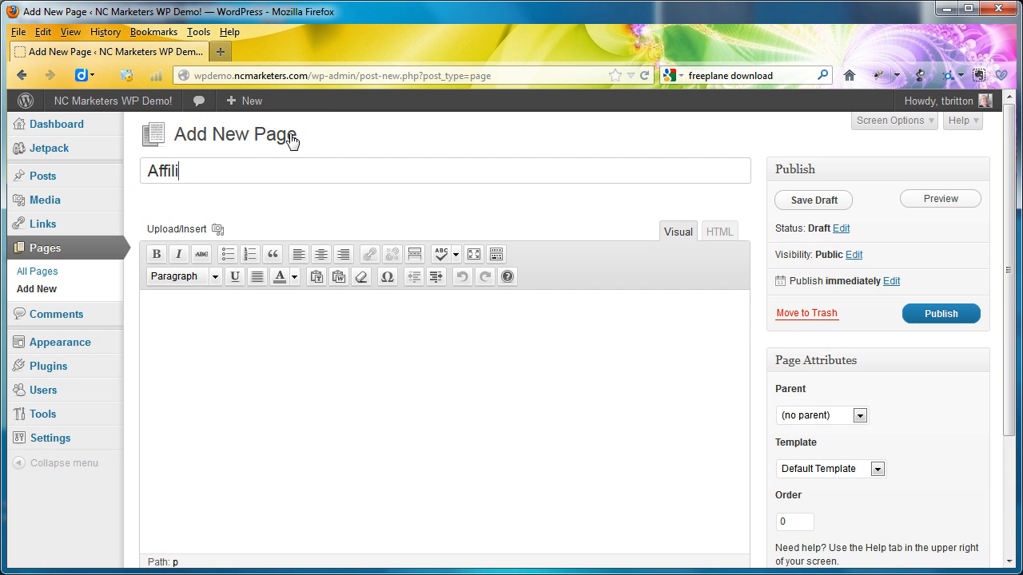
{"action": "type", "text": "ates"}
{"action": "left_click", "coordinate": [941, 315]}
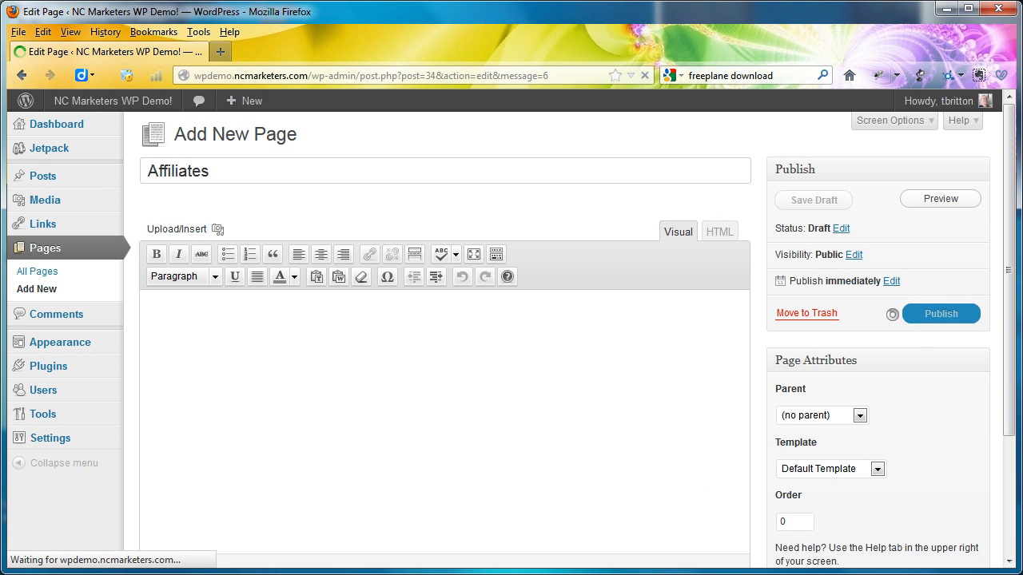
- Review the planned menu items in the Freeplane map, then return to WordPress and open the post categories management page
{"action": "key", "text": "alt+Tab"}
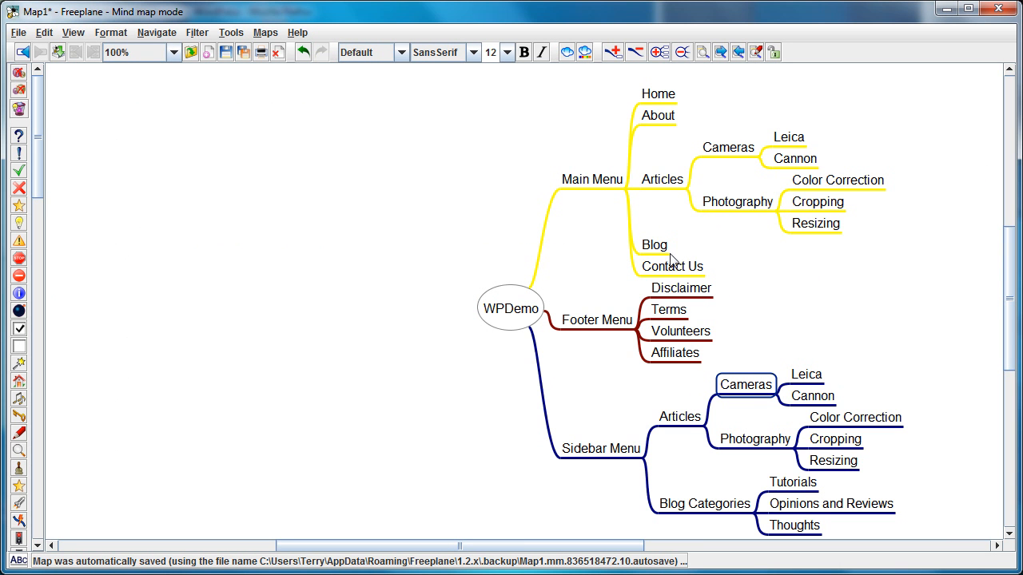
{"action": "left_click", "coordinate": [657, 188]}
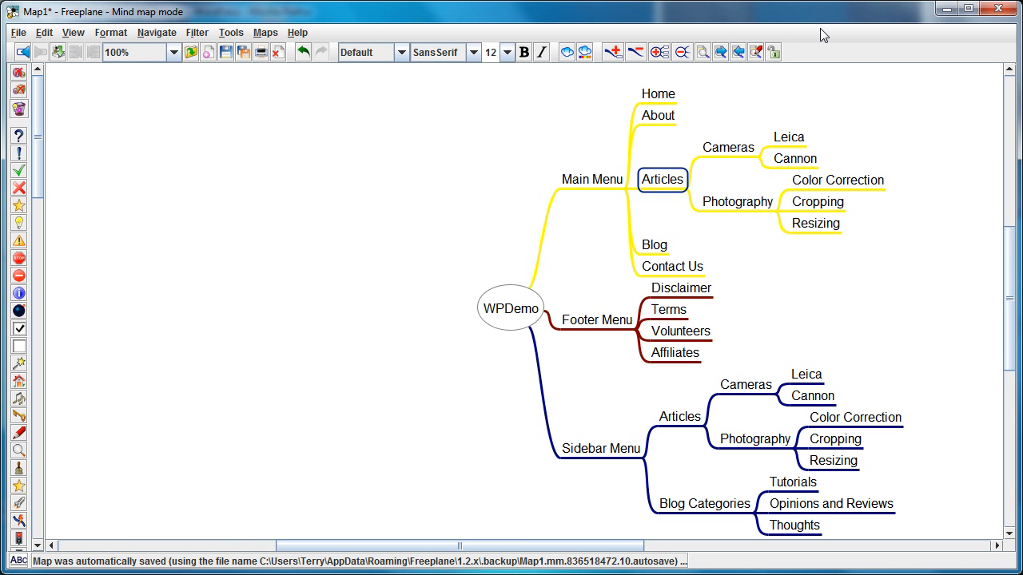
{"action": "left_click", "coordinate": [946, 10]}
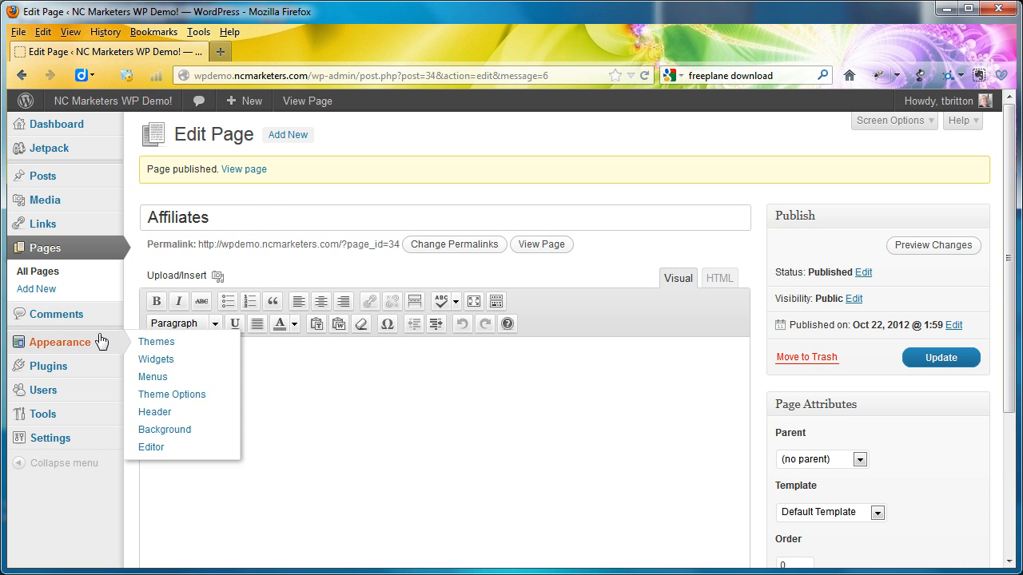
{"action": "mouse_move", "coordinate": [62, 175]}
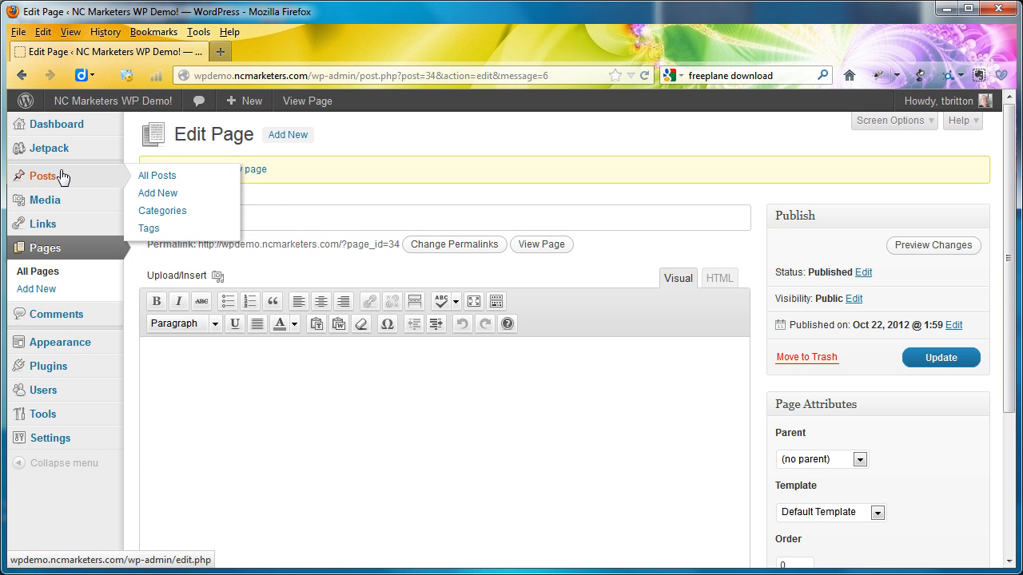
{"action": "left_click", "coordinate": [179, 213]}
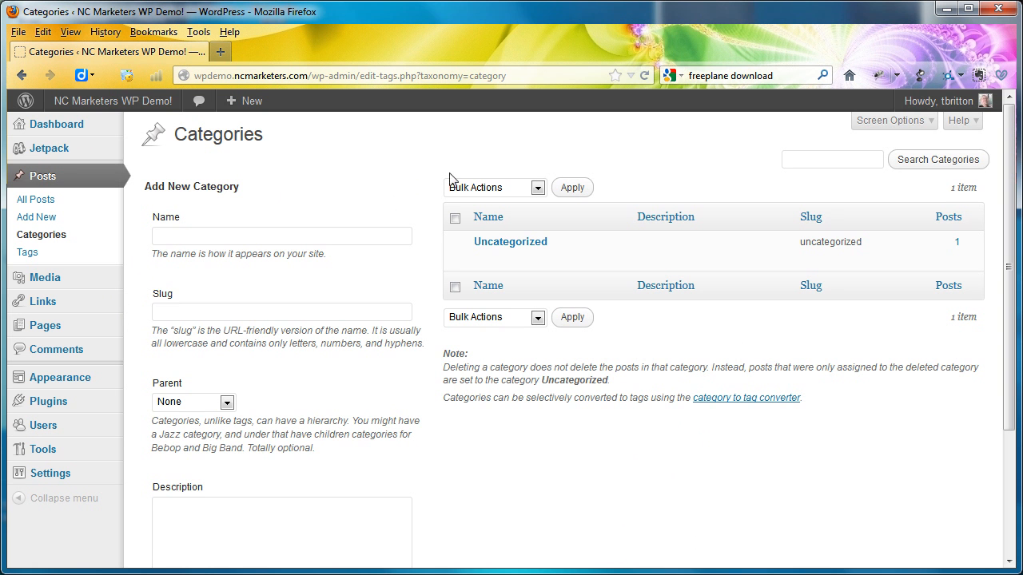
{"action": "mouse_move", "coordinate": [524, 237]}
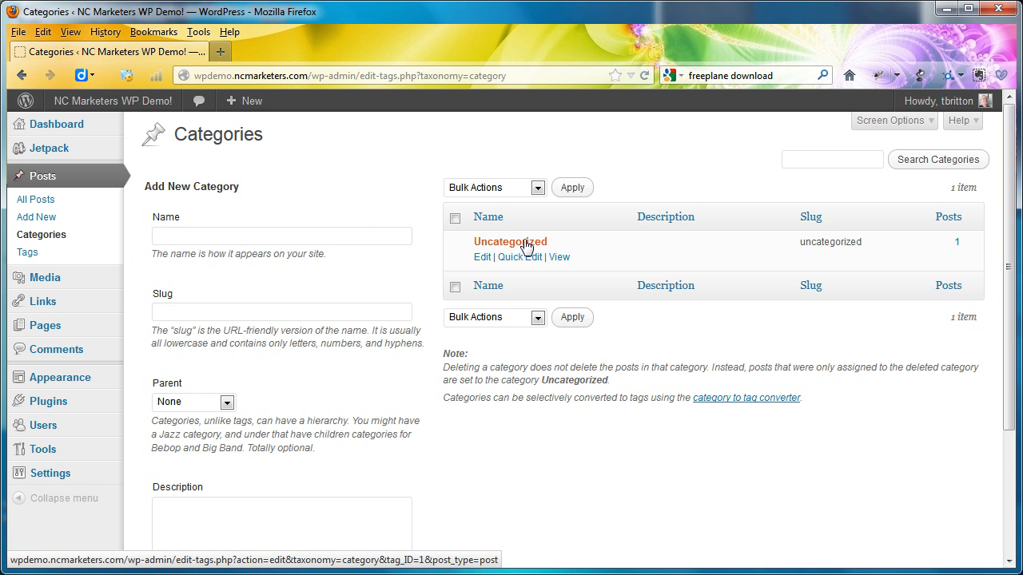
- Add a post category named Tutorials, taking the name from the Blog Categories branch of the Freeplane map
{"action": "left_click", "coordinate": [262, 236]}
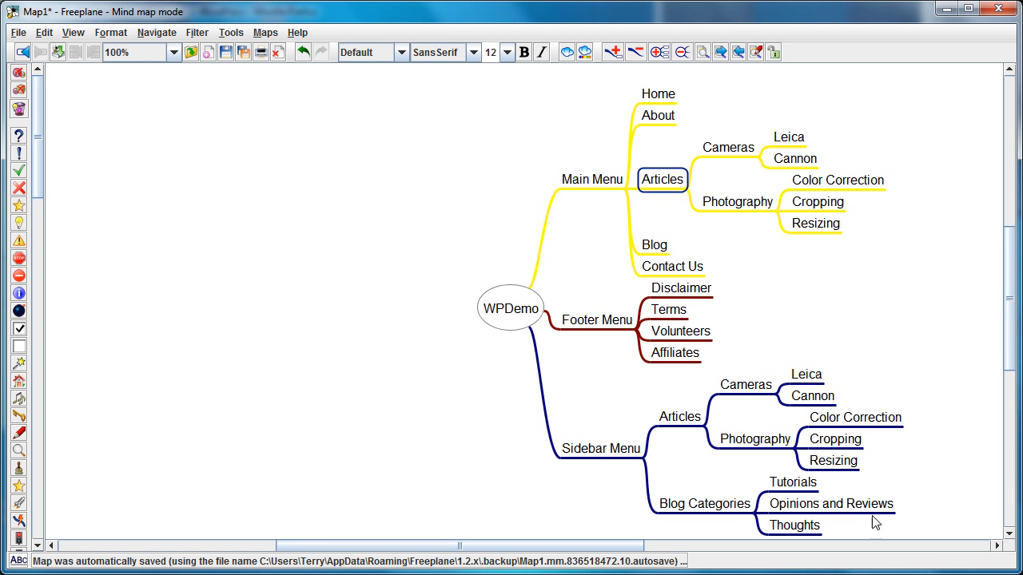
{"action": "left_click", "coordinate": [794, 487]}
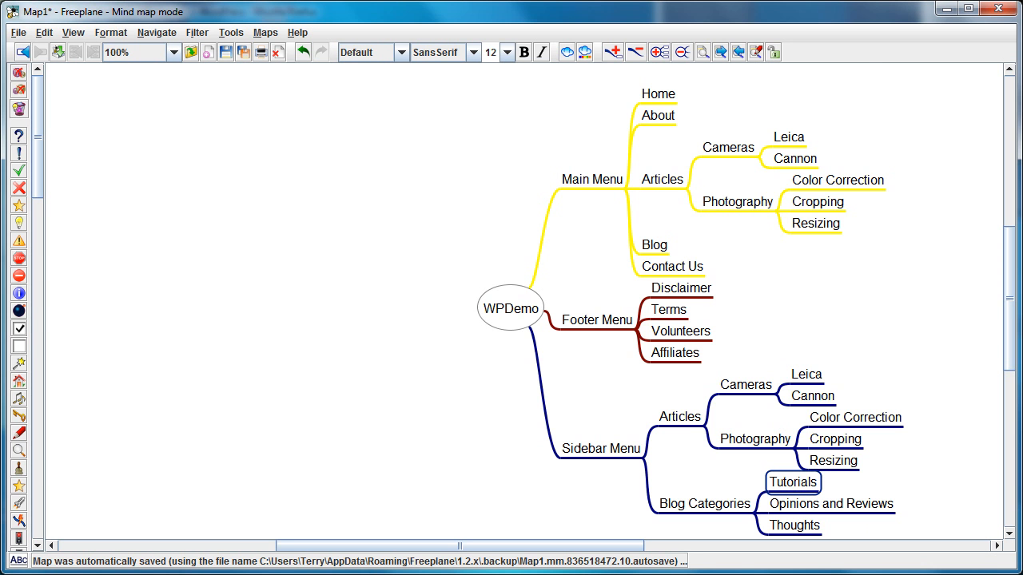
{"action": "key", "text": "alt+Tab"}
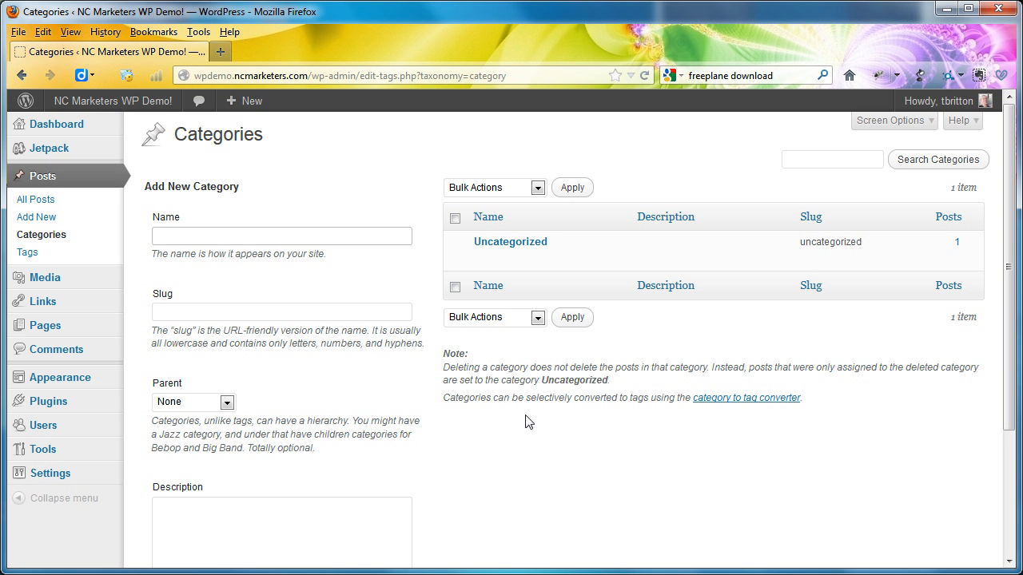
{"action": "type", "text": "Tutorials"}
{"action": "scroll", "coordinate": [354, 374], "scroll_direction": "down", "scroll_amount": 4}
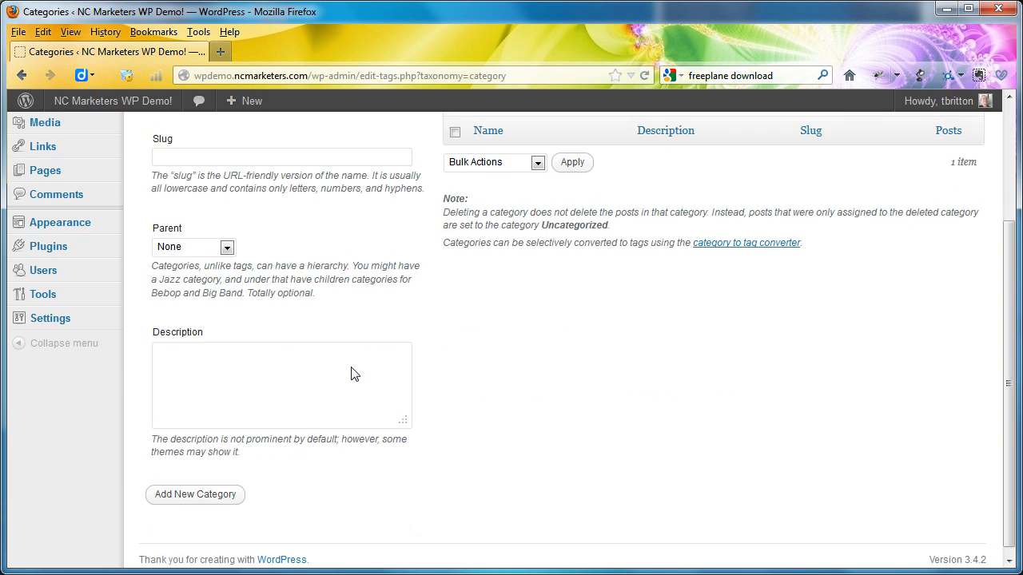
{"action": "left_click", "coordinate": [225, 490]}
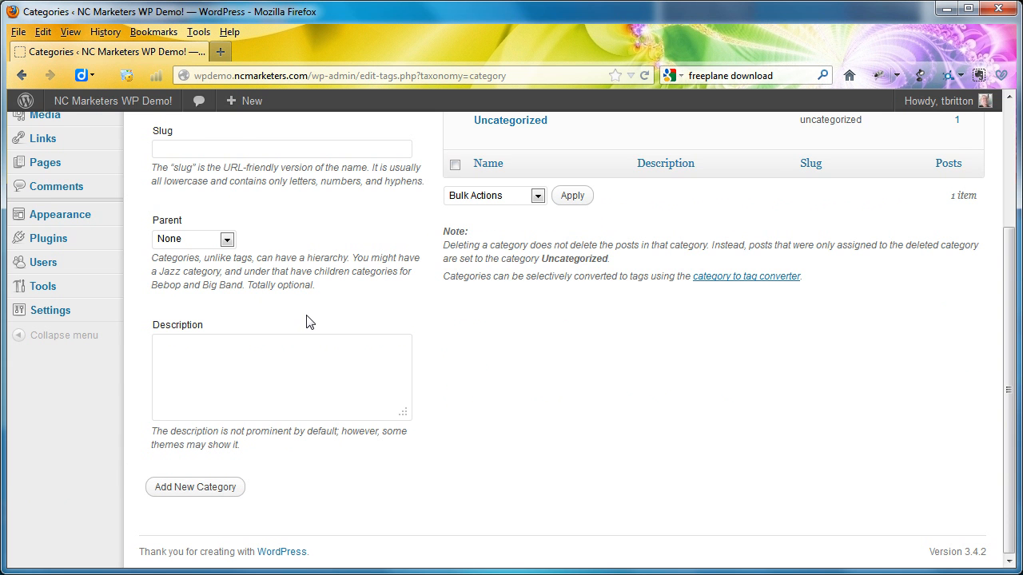
- Add a post category named Opinions and Reviews with no parent category
{"action": "scroll", "coordinate": [306, 322], "scroll_direction": "up", "scroll_amount": 4}
{"action": "left_click", "coordinate": [277, 237]}
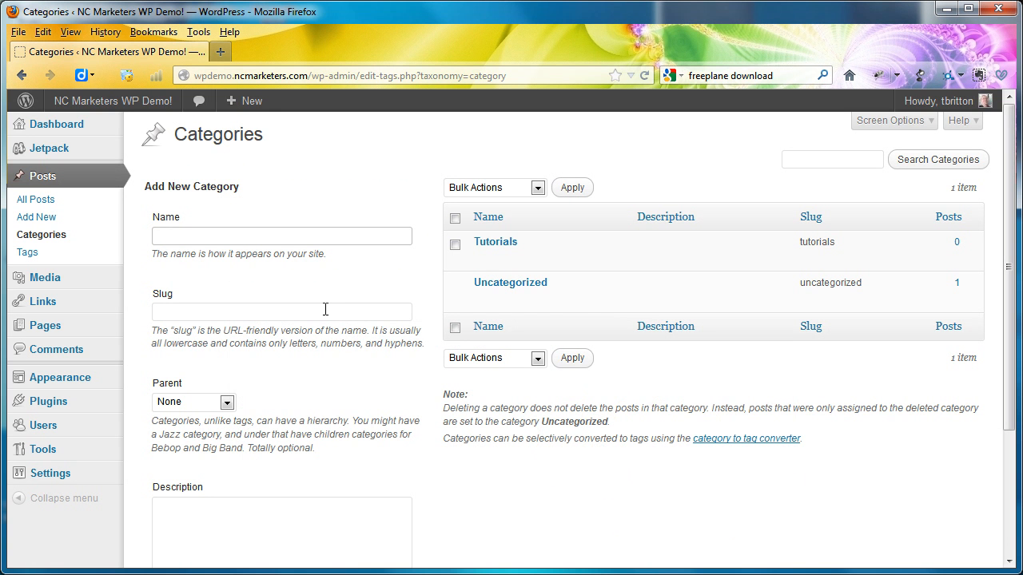
{"action": "type", "text": "Op"}
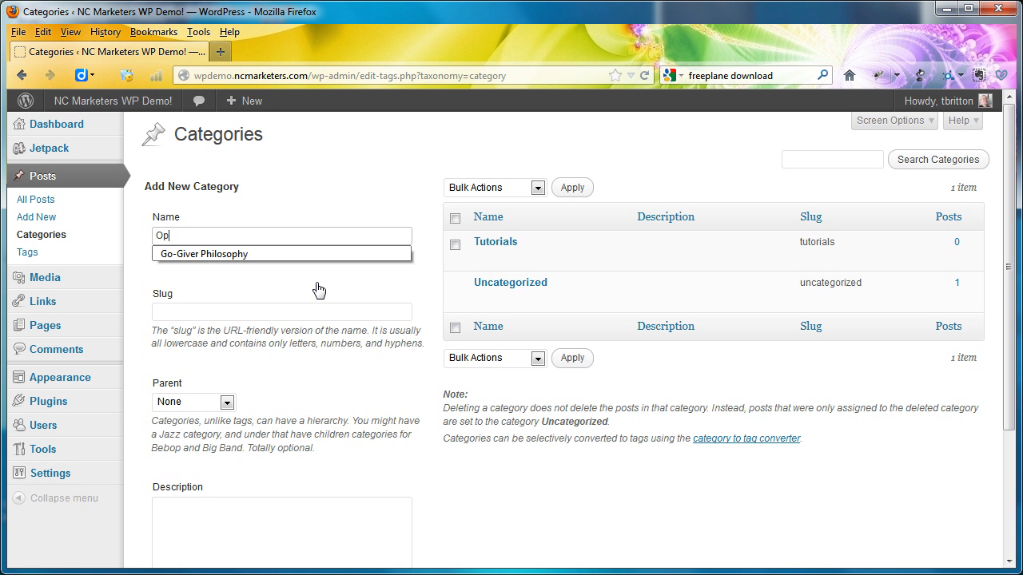
{"action": "type", "text": "om"}
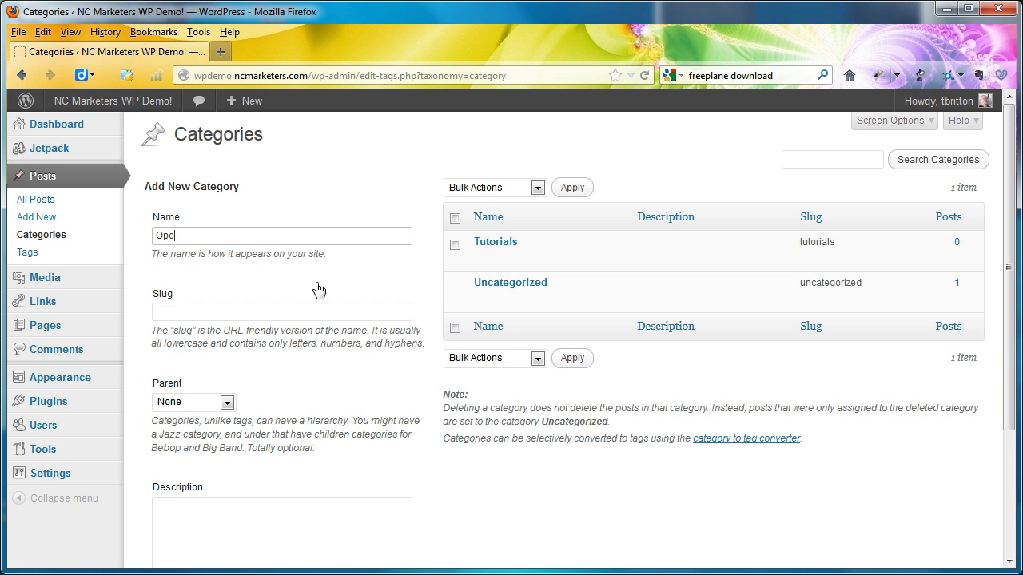
{"action": "key", "text": "BackSpace"}
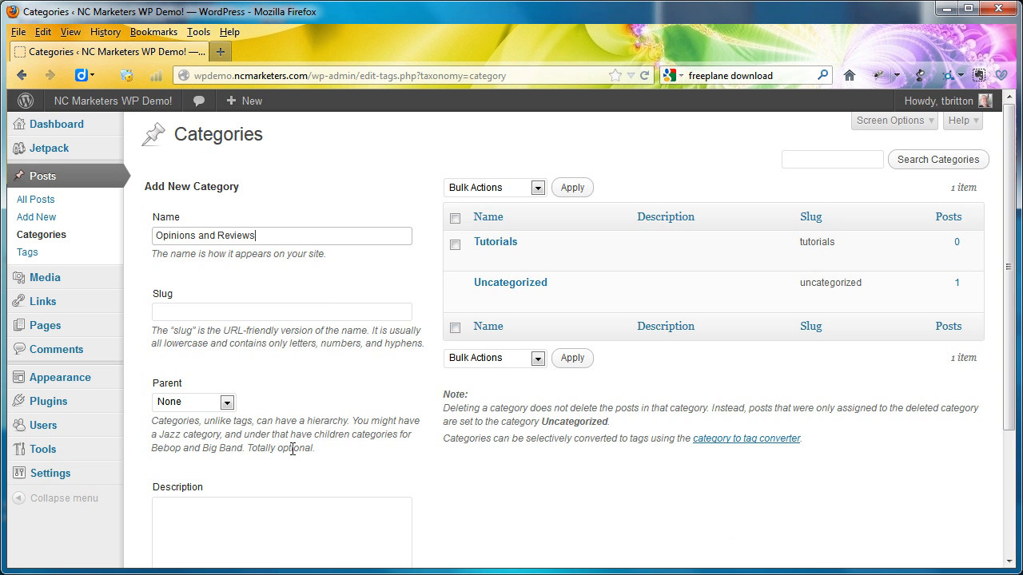
{"action": "scroll", "coordinate": [293, 448], "scroll_direction": "down", "scroll_amount": 3}
{"action": "left_click", "coordinate": [212, 489]}
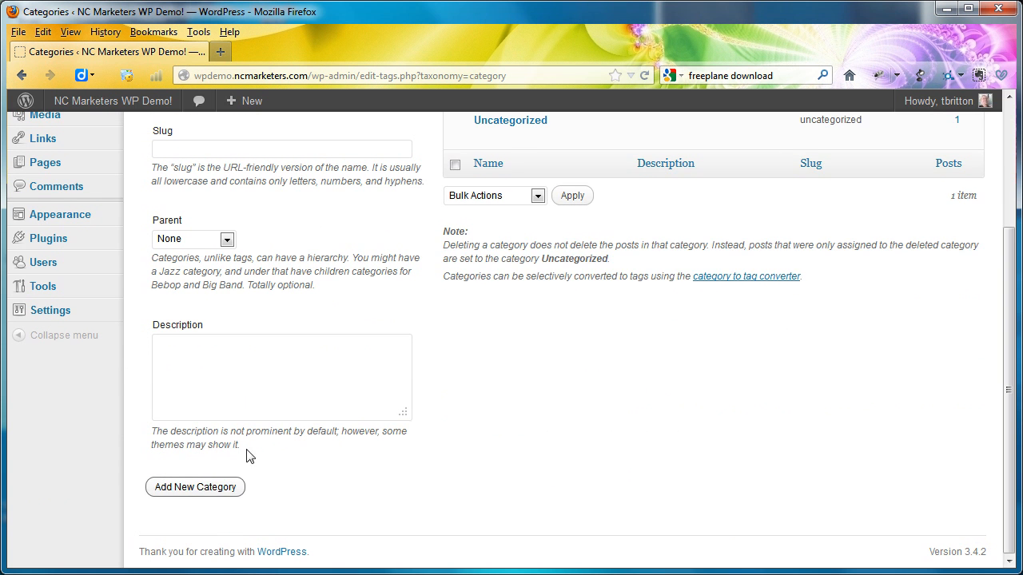
- Add a post category named Thoughts with no parent category
{"action": "scroll", "coordinate": [325, 174], "scroll_direction": "up", "scroll_amount": 4}
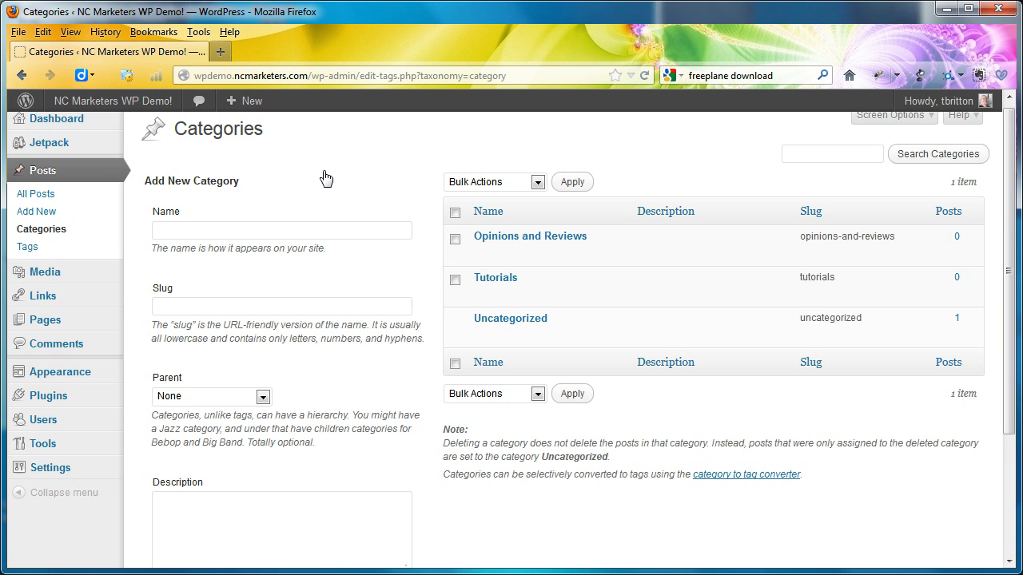
{"action": "left_click", "coordinate": [281, 234]}
{"action": "type", "text": "Thoughts"}
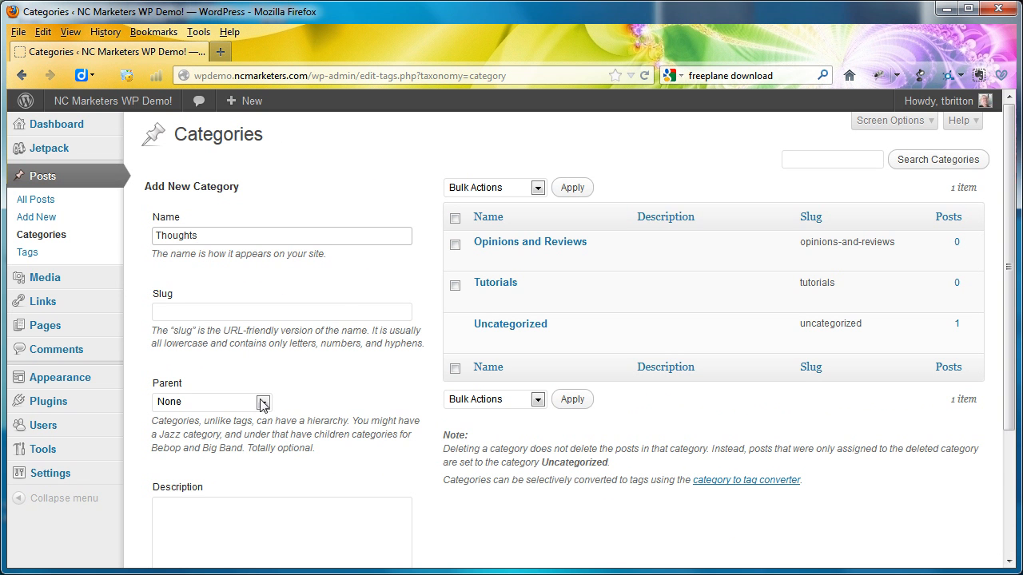
{"action": "scroll", "coordinate": [255, 418], "scroll_direction": "down", "scroll_amount": 3}
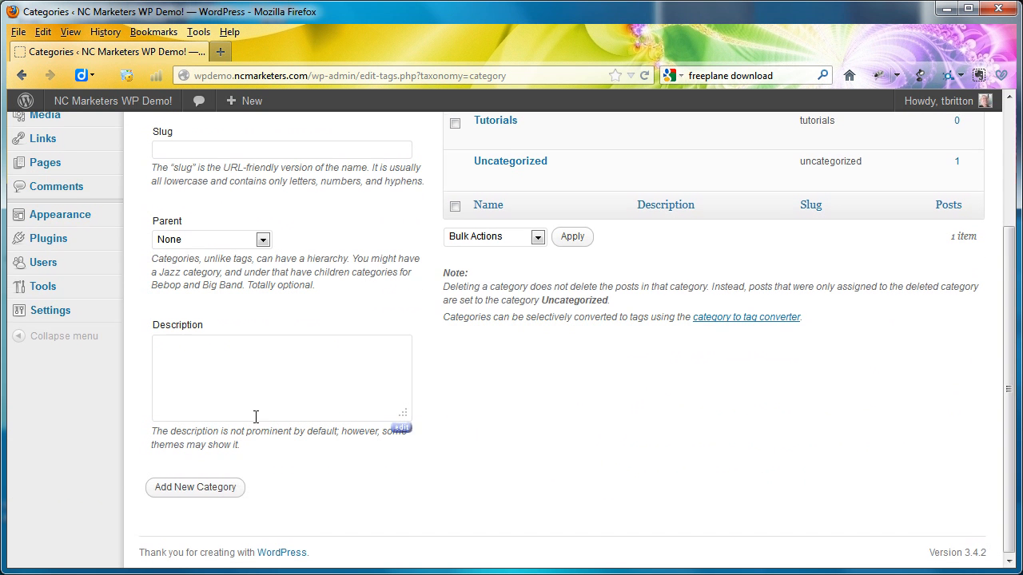
{"action": "left_click", "coordinate": [221, 489]}
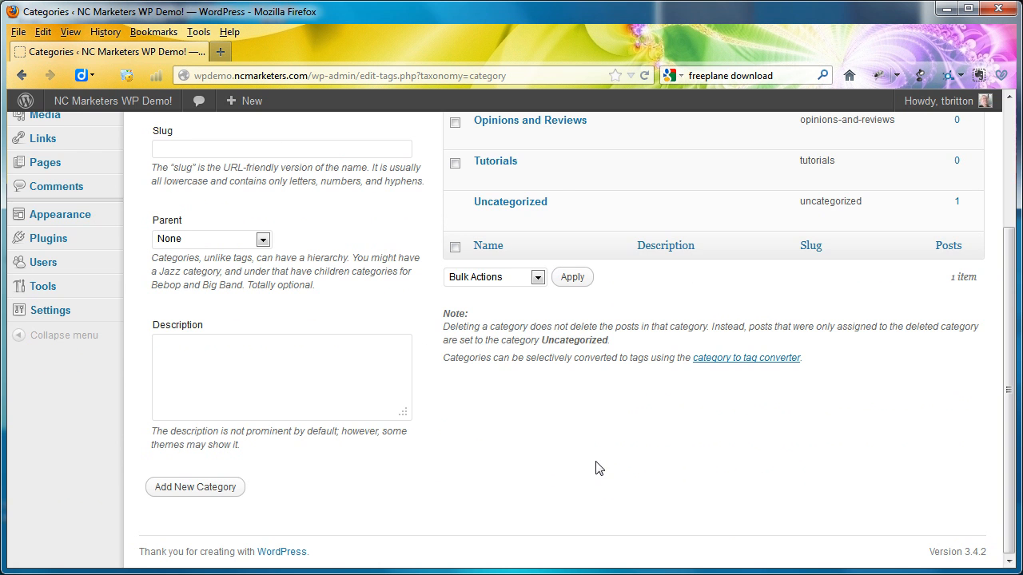
{"action": "scroll", "coordinate": [598, 468], "scroll_direction": "up", "scroll_amount": 3}
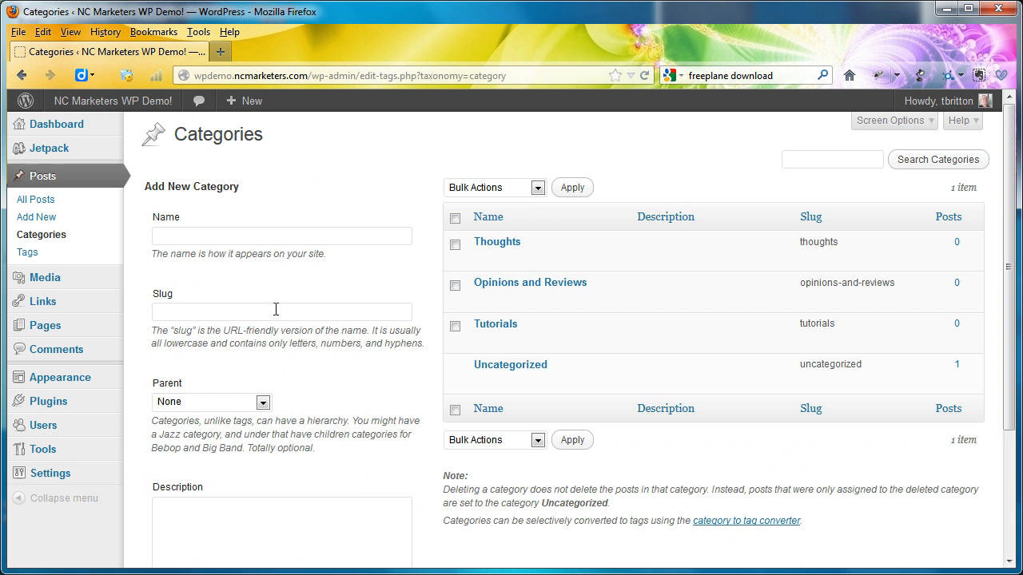
- Open the Privacy settings and save the site visibility as "Ask search engines not to index this site"
{"action": "scroll", "coordinate": [230, 302], "scroll_direction": "down", "scroll_amount": 3}
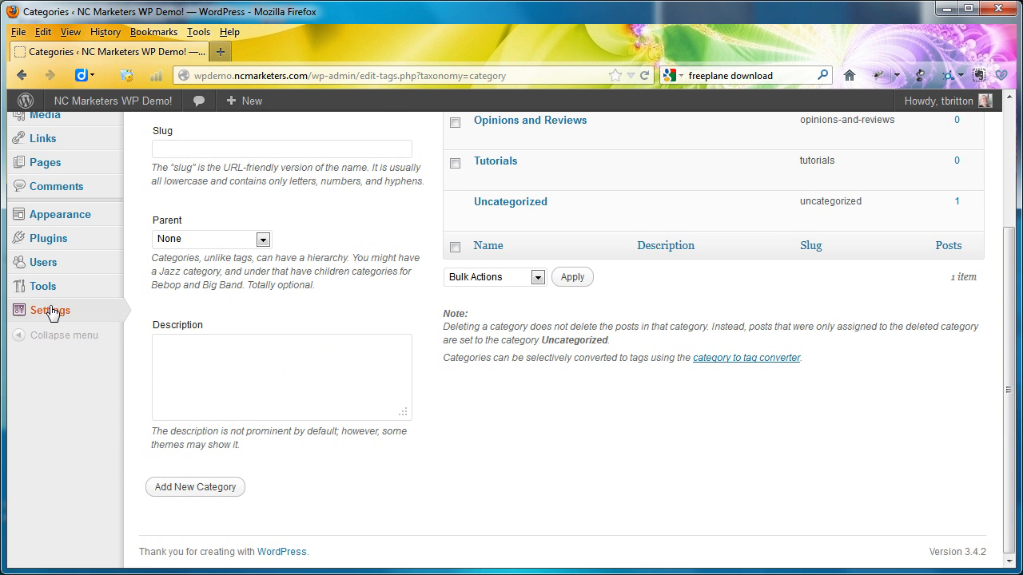
{"action": "mouse_move", "coordinate": [50, 310]}
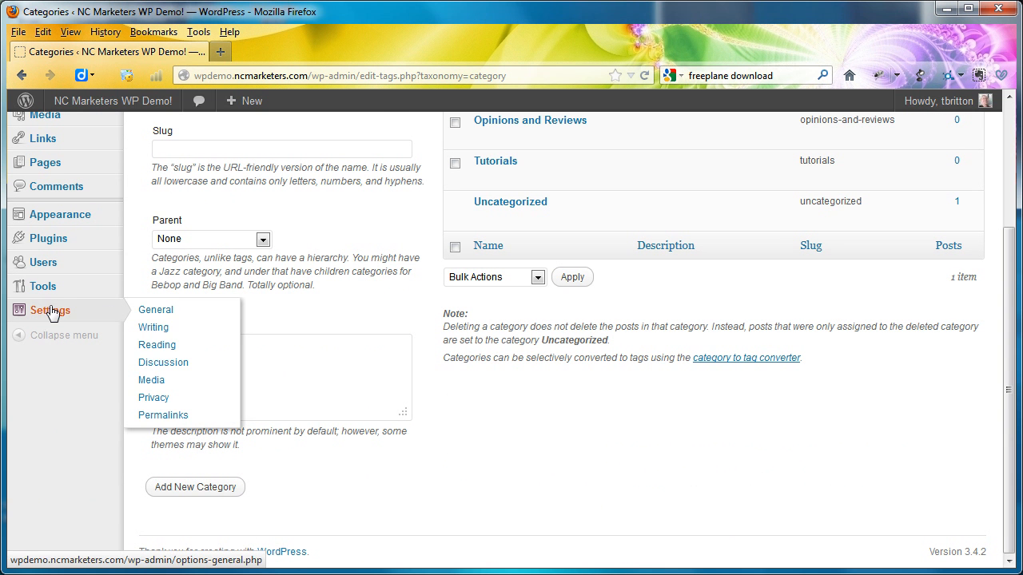
{"action": "left_click", "coordinate": [159, 398]}
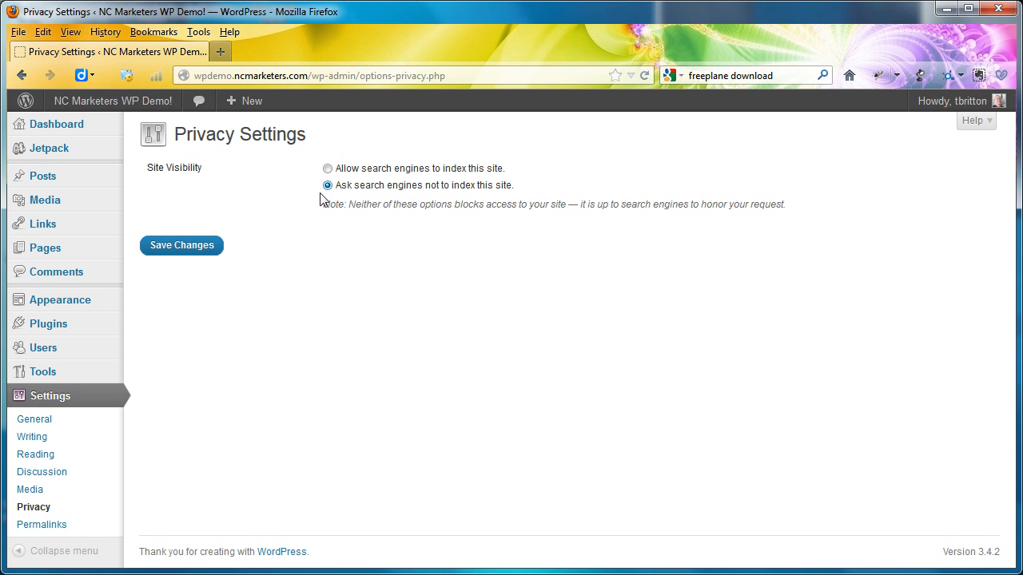
{"action": "left_click", "coordinate": [204, 245]}
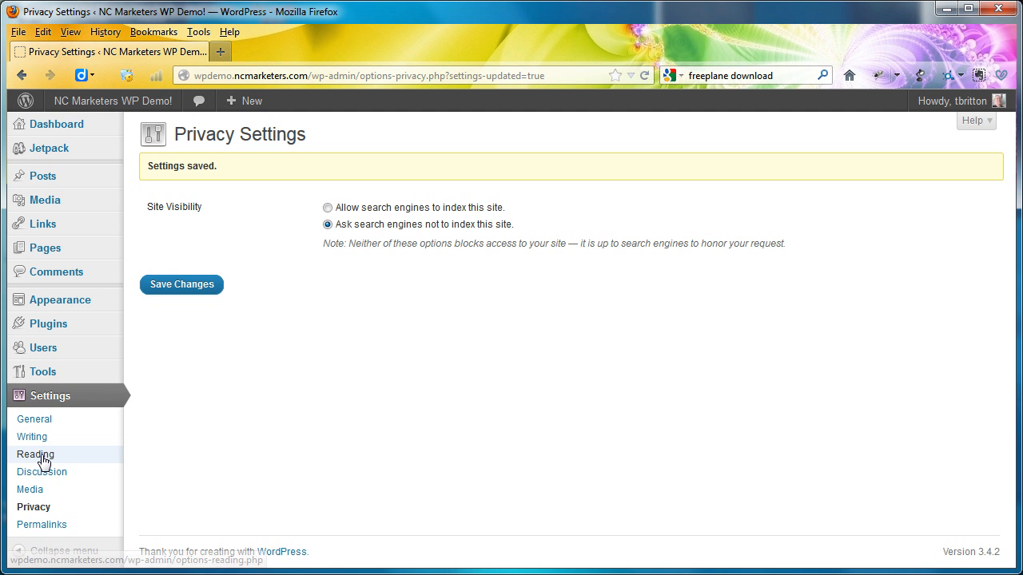
- Check the Reading settings, then visit the live site and examine the front page's navigation menu and posts
{"action": "left_click", "coordinate": [85, 311]}
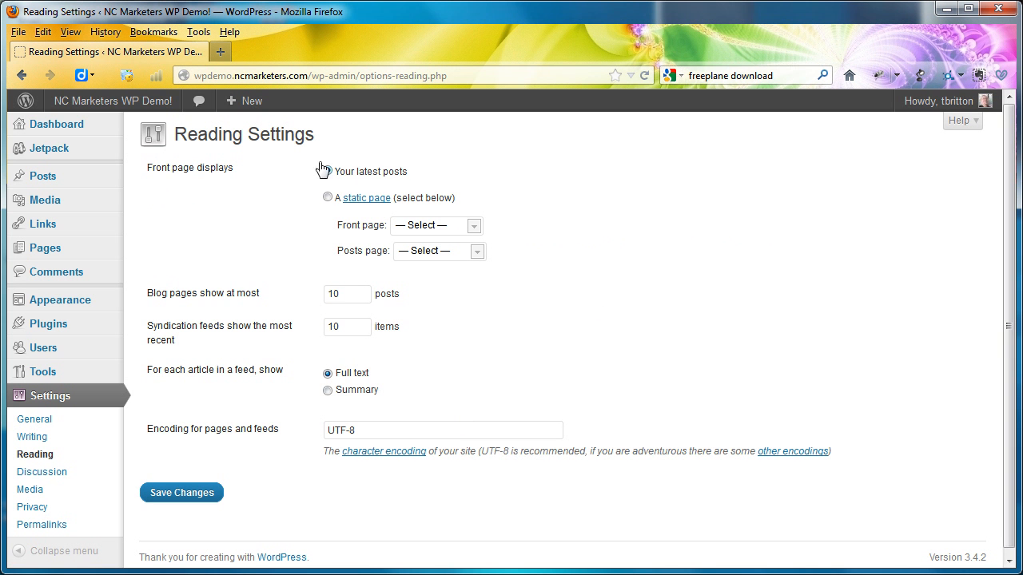
{"action": "left_click", "coordinate": [136, 102]}
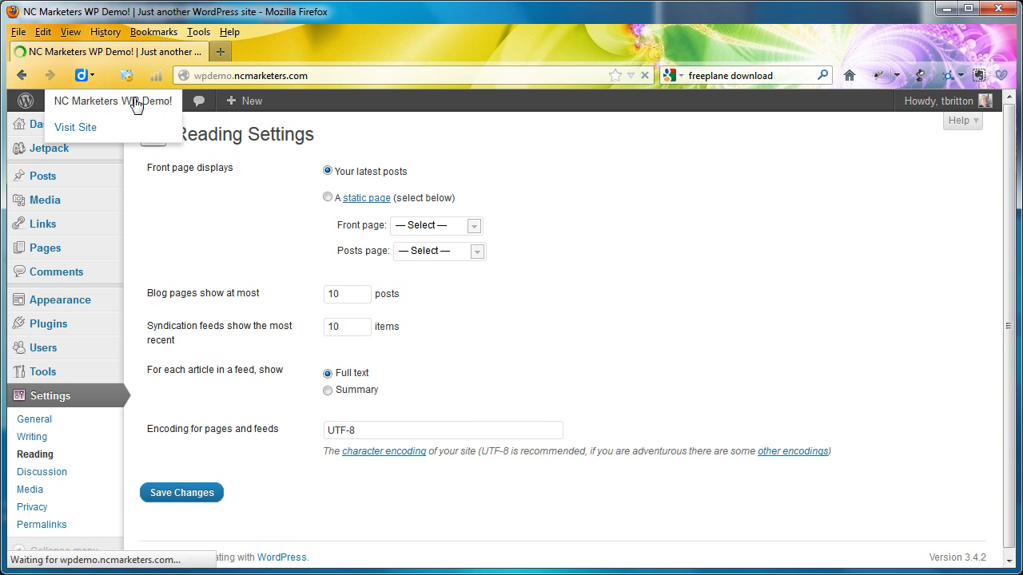
{"action": "scroll", "coordinate": [71, 266], "scroll_direction": "down", "scroll_amount": 1}
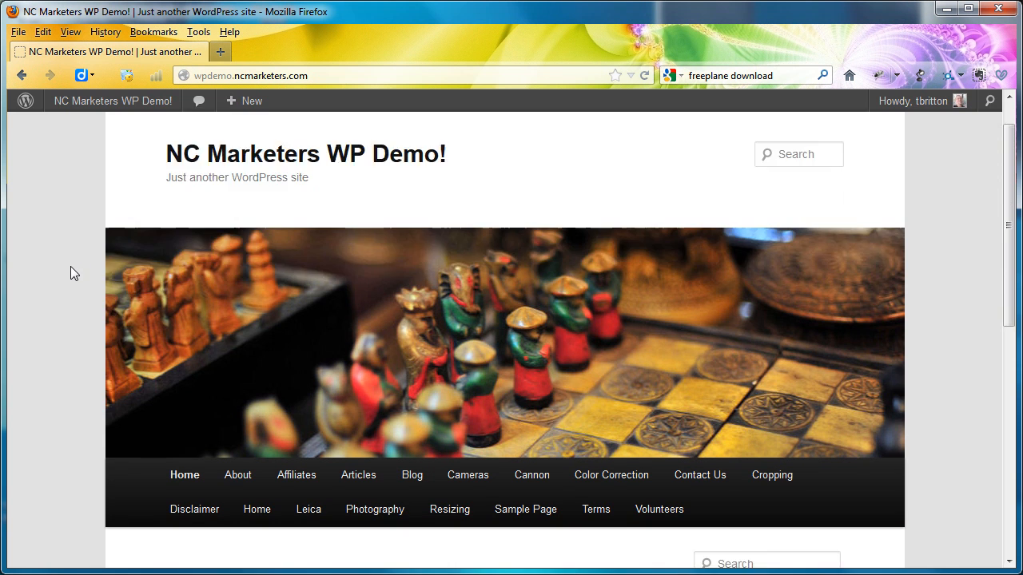
{"action": "scroll", "coordinate": [71, 268], "scroll_direction": "down", "scroll_amount": 7}
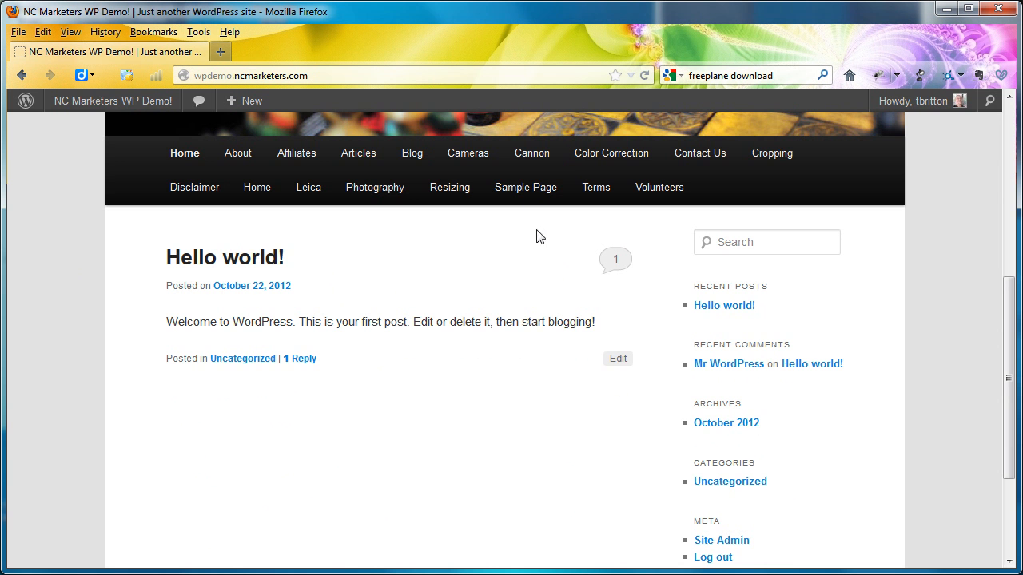
- Open the Sample Page on the live site and examine its content and the navigation menu above it
{"action": "left_click", "coordinate": [529, 193]}
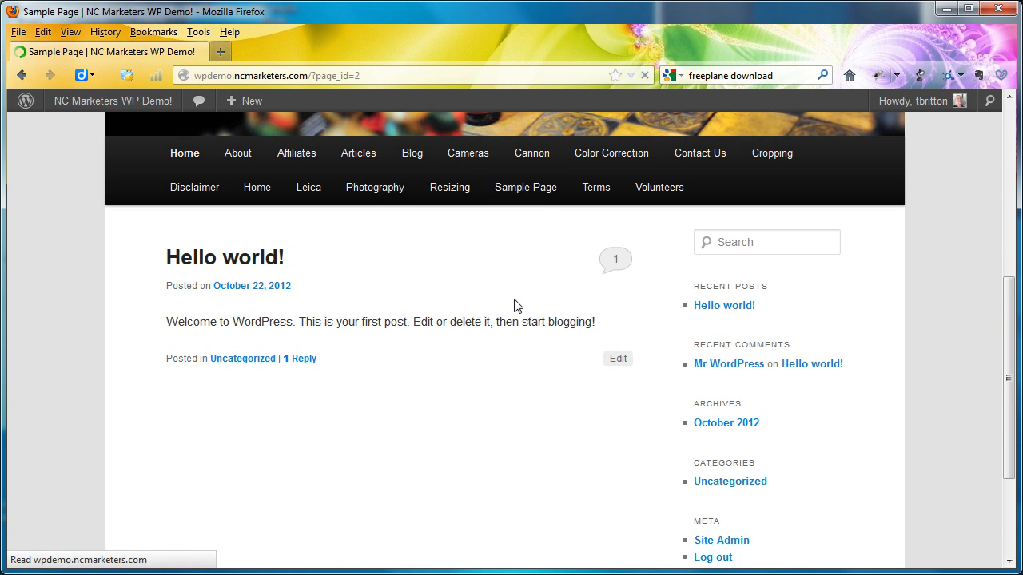
{"action": "scroll", "coordinate": [359, 411], "scroll_direction": "down", "scroll_amount": 10}
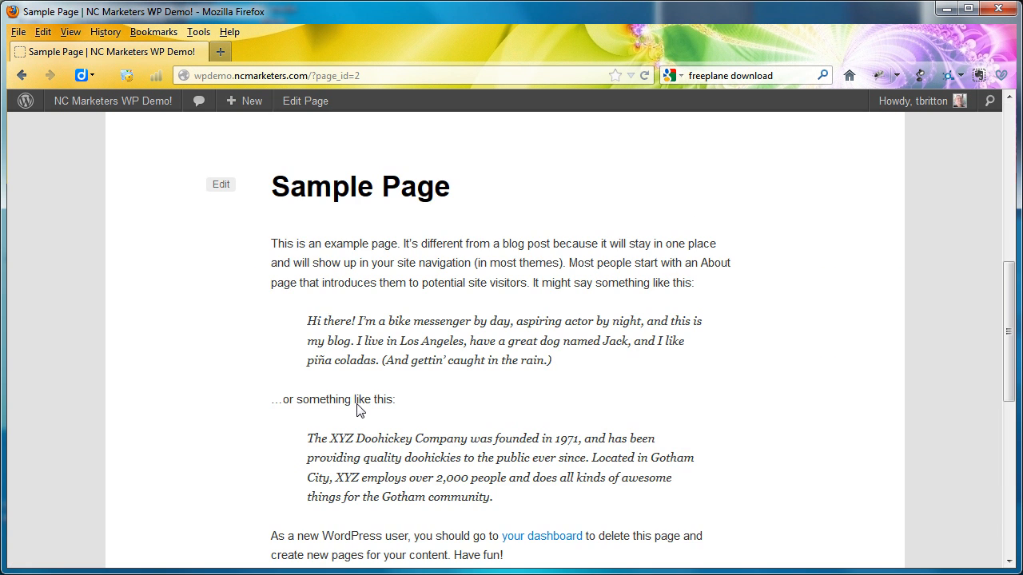
{"action": "scroll", "coordinate": [355, 404], "scroll_direction": "up", "scroll_amount": 10}
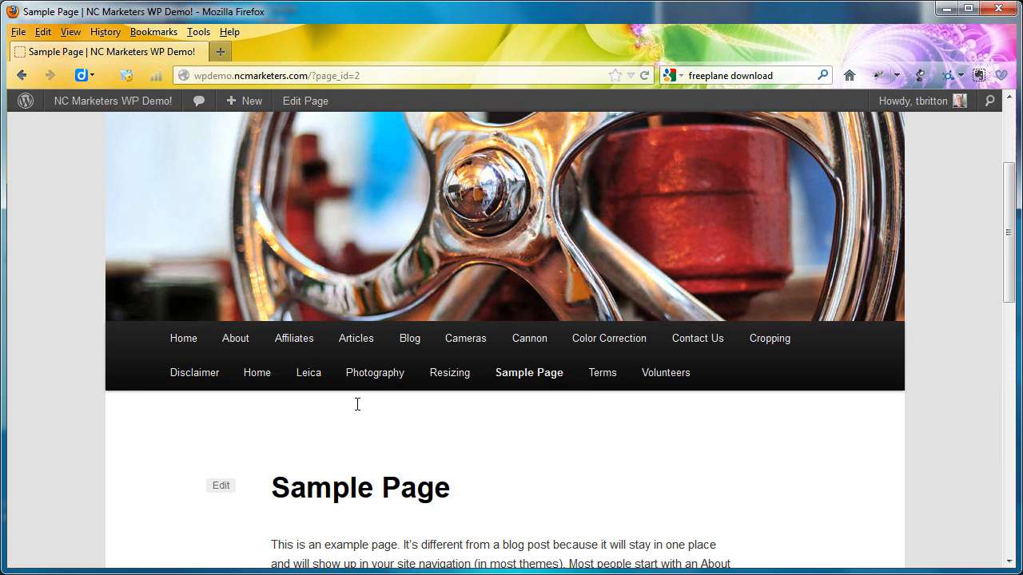
{"action": "scroll", "coordinate": [357, 404], "scroll_direction": "up", "scroll_amount": 4}
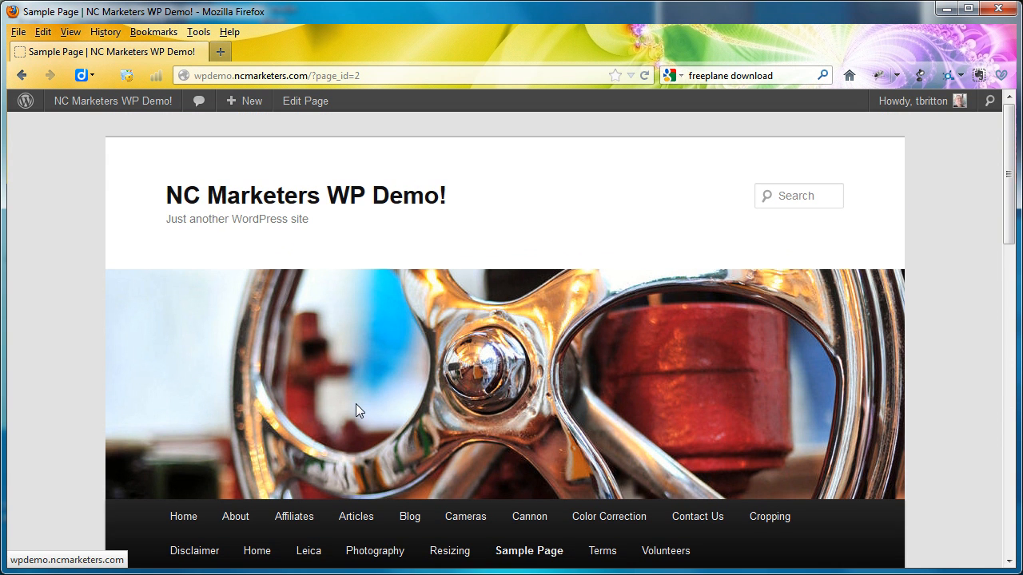
{"action": "scroll", "coordinate": [356, 407], "scroll_direction": "down", "scroll_amount": 6}
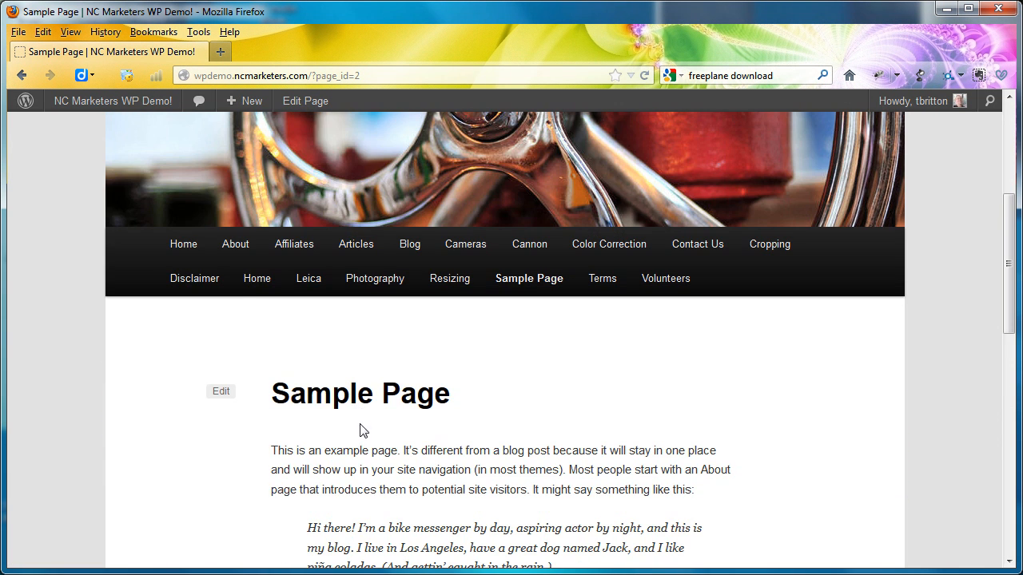
{"action": "scroll", "coordinate": [363, 439], "scroll_direction": "down", "scroll_amount": 3}
{"action": "scroll", "coordinate": [364, 439], "scroll_direction": "up", "scroll_amount": 3}
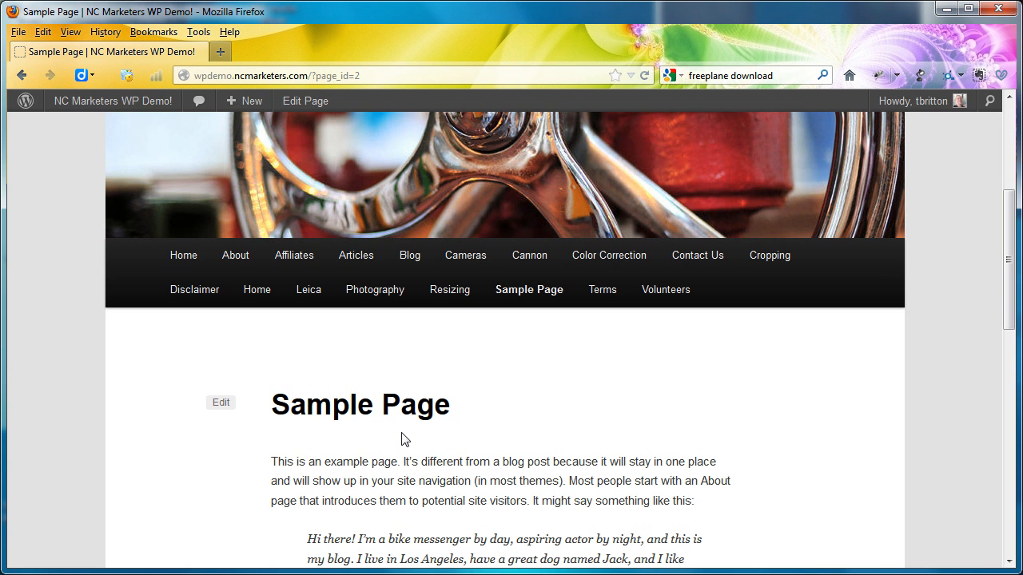
{"action": "scroll", "coordinate": [404, 439], "scroll_direction": "down", "scroll_amount": 5}
{"action": "scroll", "coordinate": [403, 436], "scroll_direction": "up", "scroll_amount": 5}
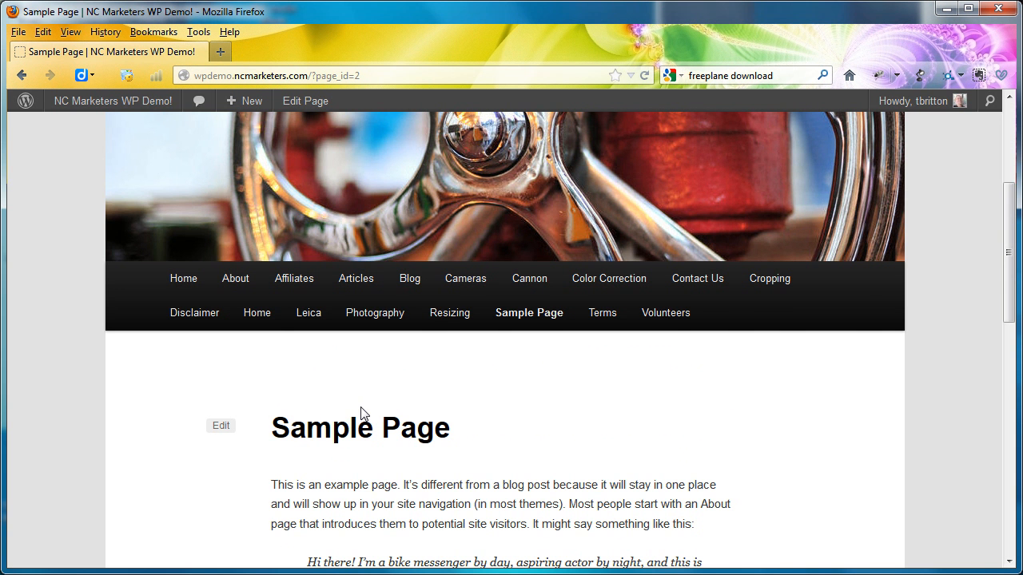
{"action": "scroll", "coordinate": [361, 413], "scroll_direction": "down", "scroll_amount": 5}
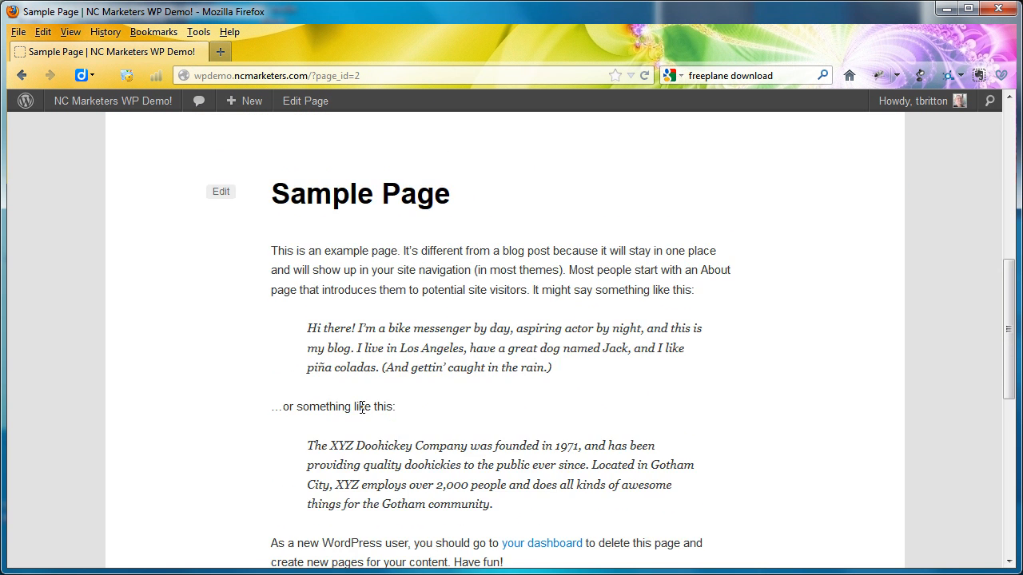
{"action": "scroll", "coordinate": [362, 412], "scroll_direction": "up", "scroll_amount": 4}
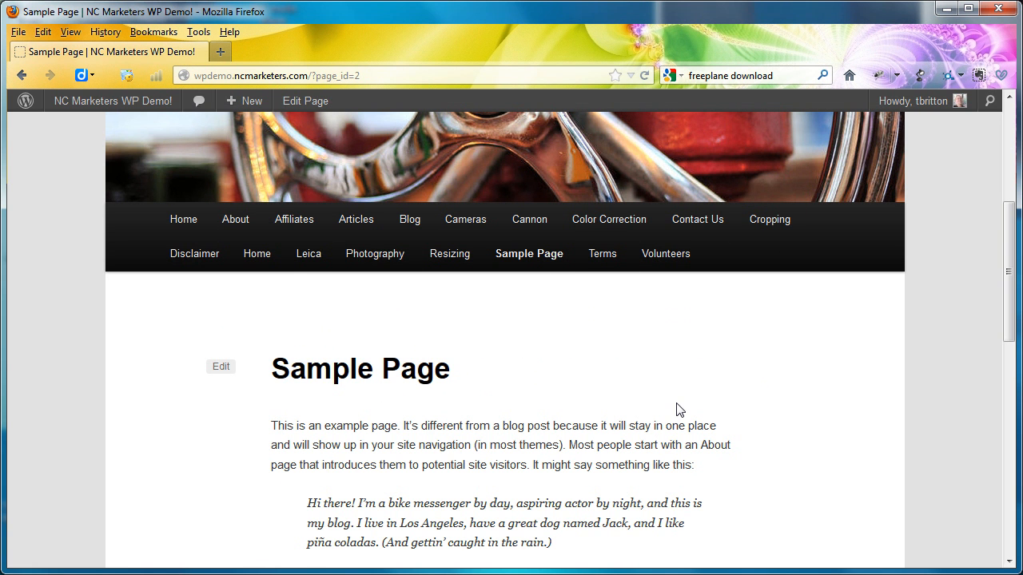
- Return to the admin dashboard's Reading settings and choose a static front page, using the Home page
{"action": "left_click", "coordinate": [90, 104]}
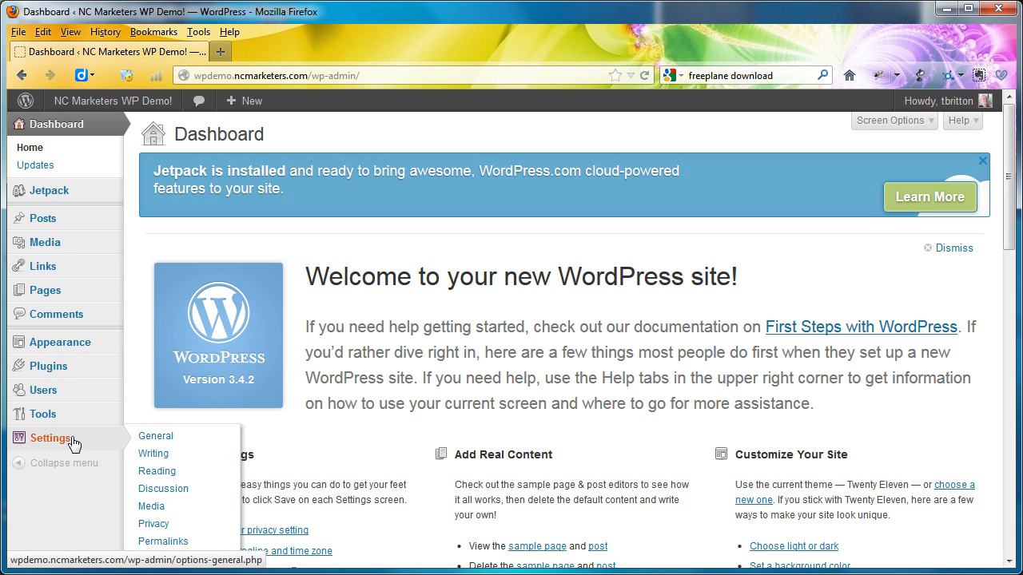
{"action": "left_click", "coordinate": [71, 441]}
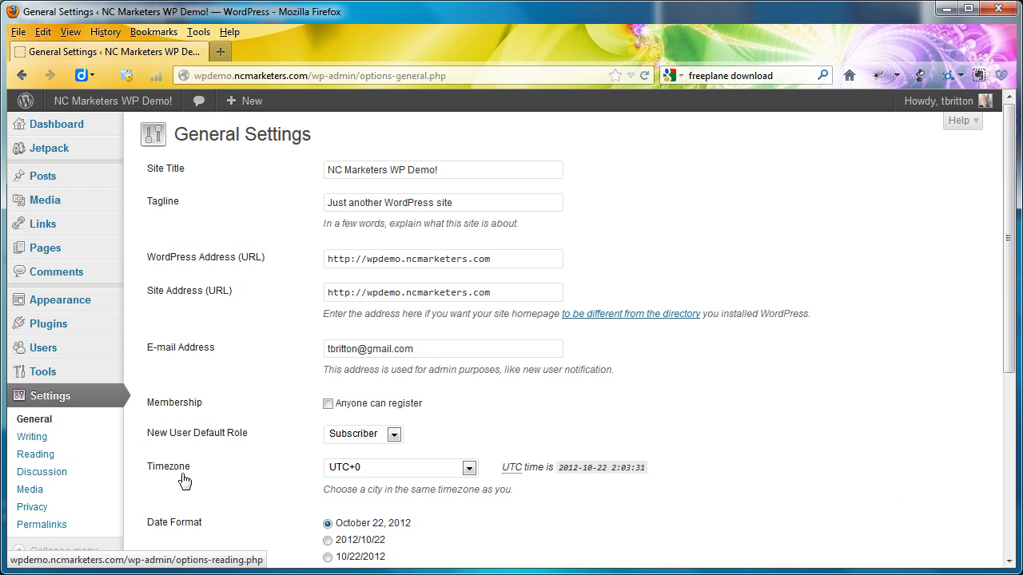
{"action": "left_click", "coordinate": [49, 456]}
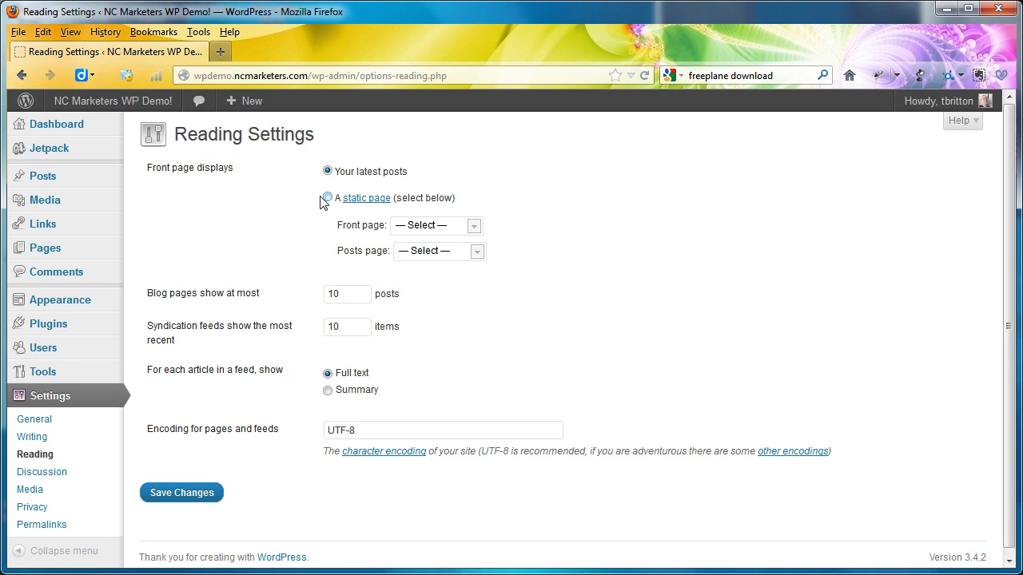
{"action": "left_click", "coordinate": [328, 197]}
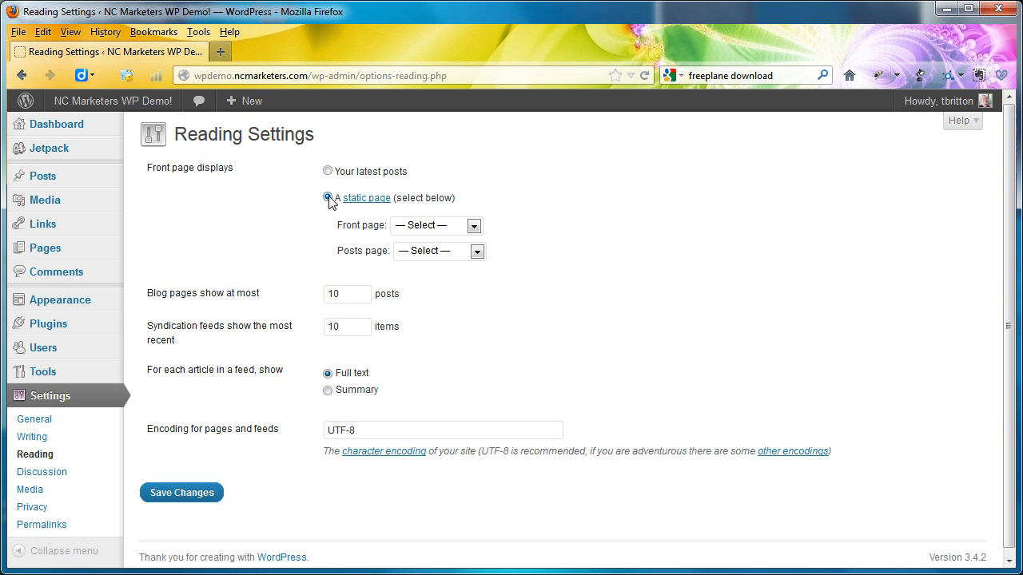
{"action": "left_click", "coordinate": [474, 227]}
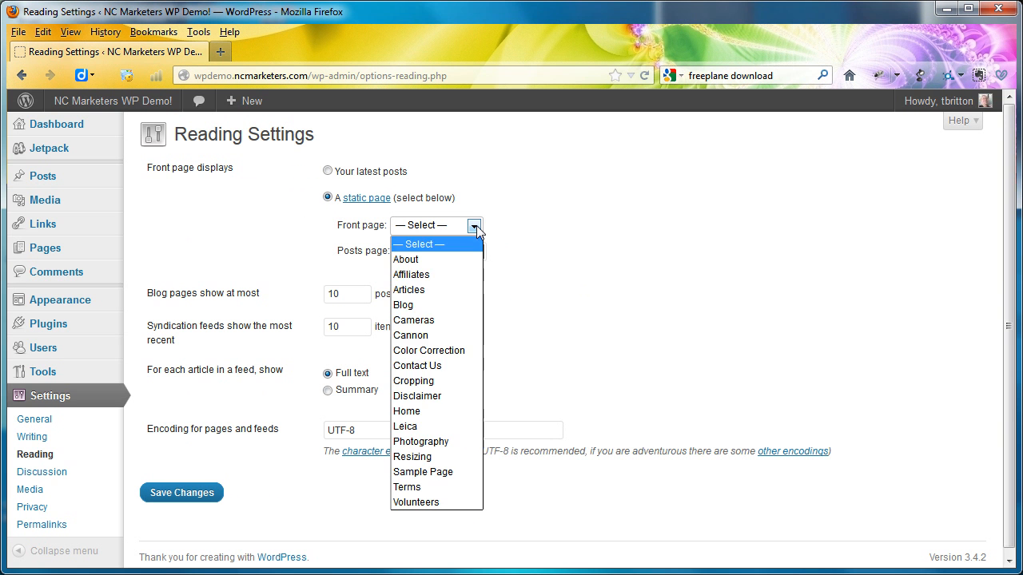
{"action": "left_click", "coordinate": [442, 411]}
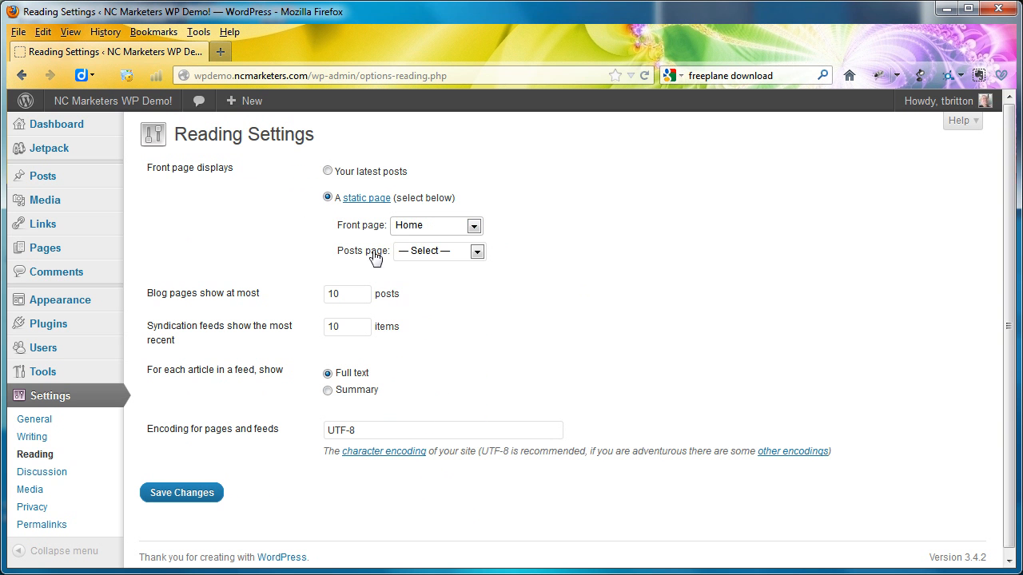
- Set the posts page to Blog and save the Reading settings
{"action": "left_click", "coordinate": [477, 251]}
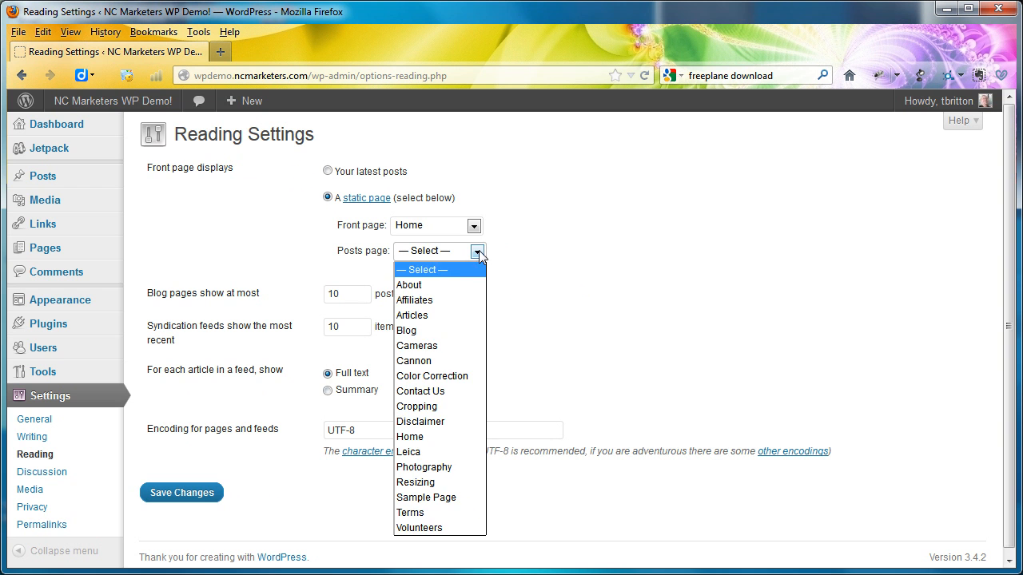
{"action": "left_click", "coordinate": [424, 331]}
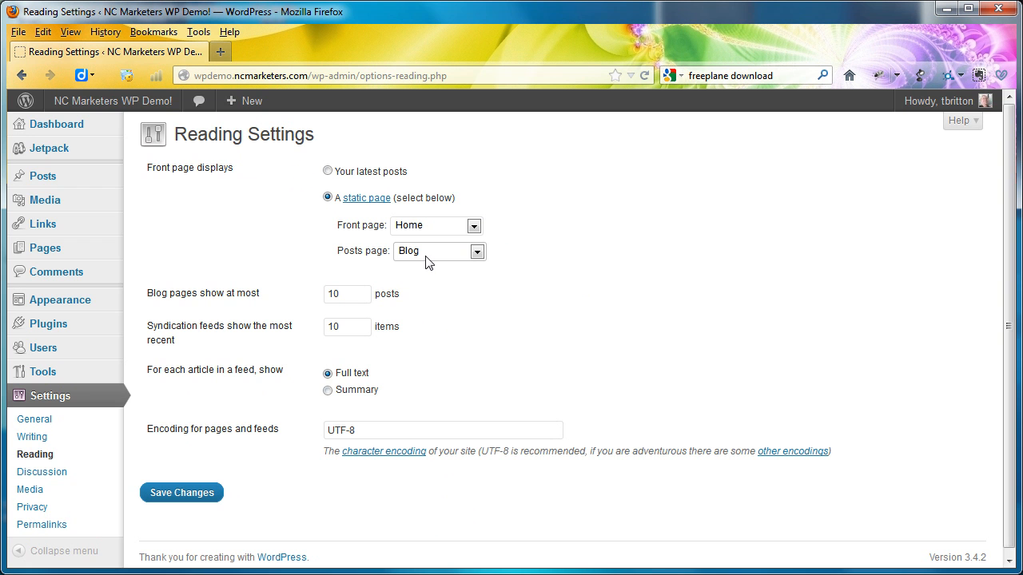
{"action": "mouse_move", "coordinate": [45, 178]}
{"action": "left_click", "coordinate": [206, 493]}
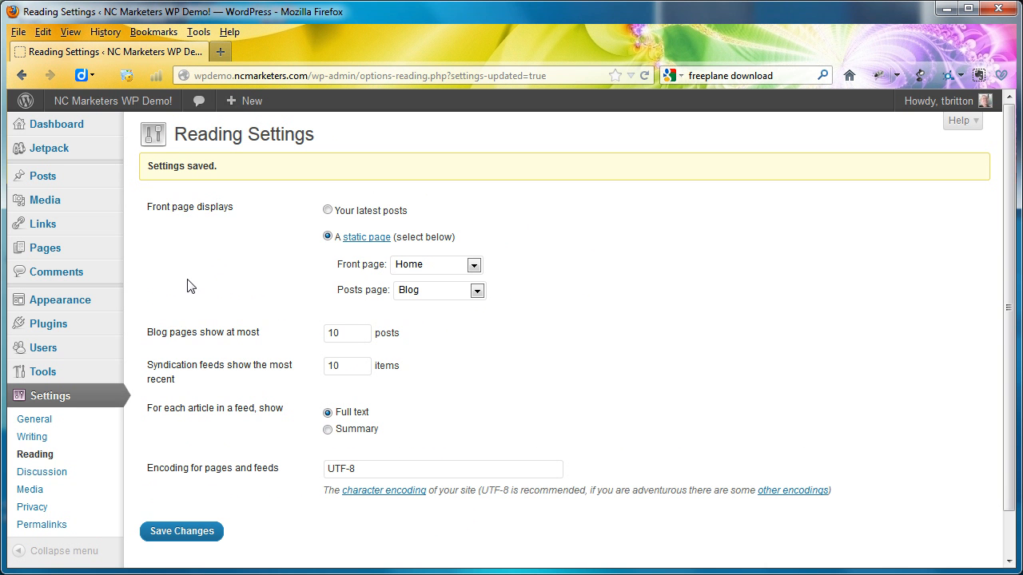
- Open the Menus settings, then visit the live site and examine the front page's navigation menu
{"action": "mouse_move", "coordinate": [90, 300]}
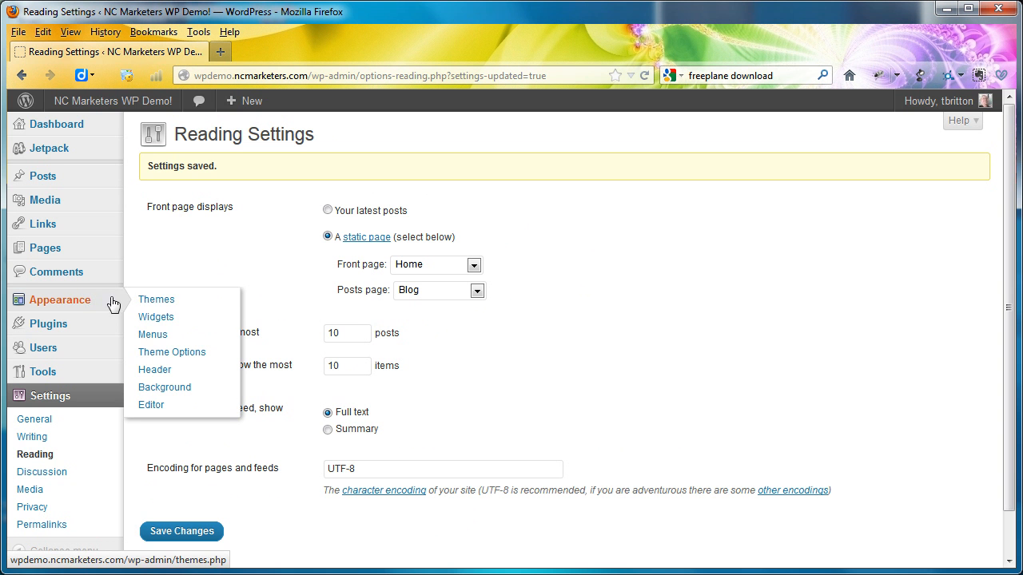
{"action": "left_click", "coordinate": [163, 337]}
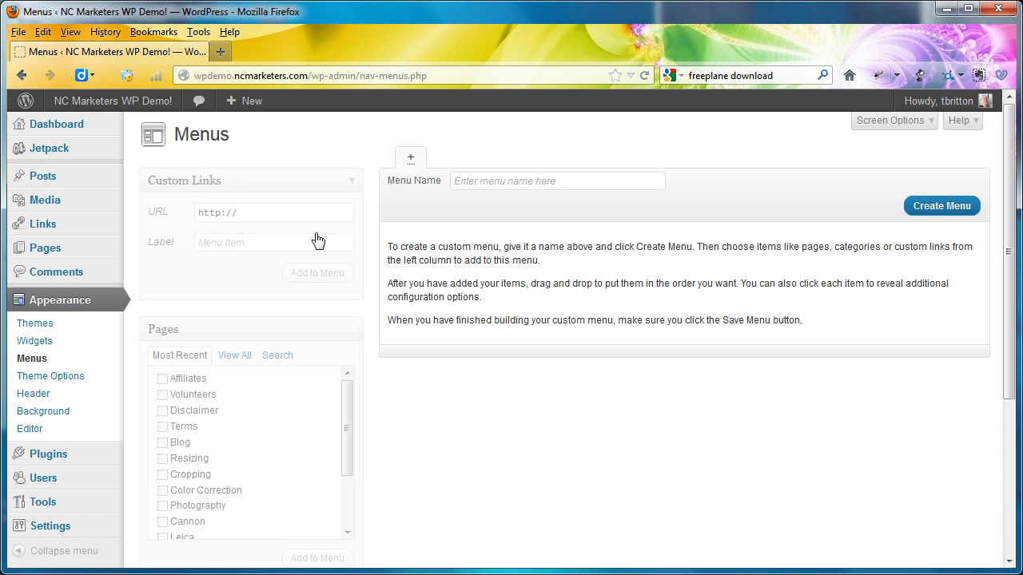
{"action": "left_click", "coordinate": [145, 106]}
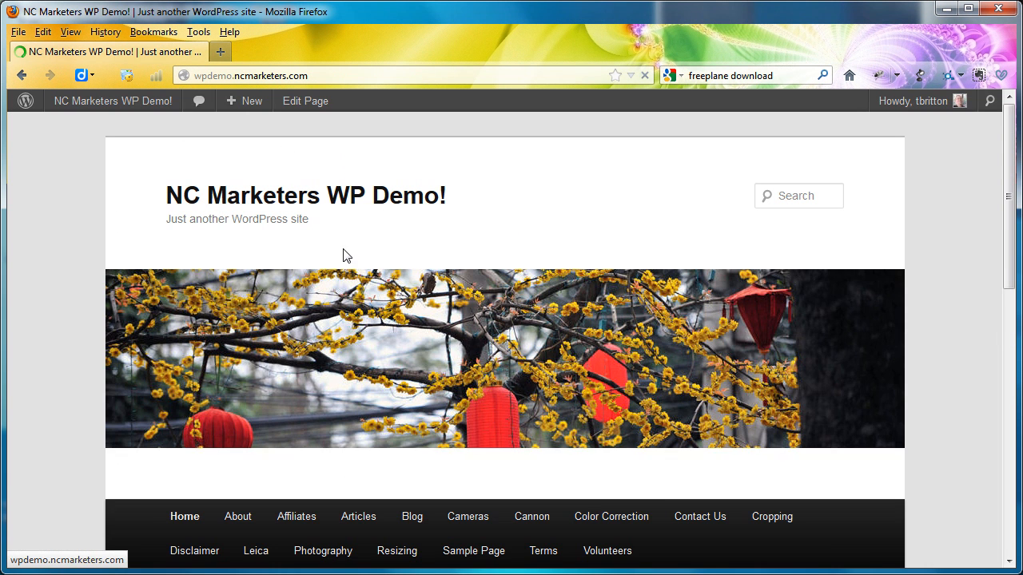
{"action": "scroll", "coordinate": [581, 495], "scroll_direction": "down", "scroll_amount": 5}
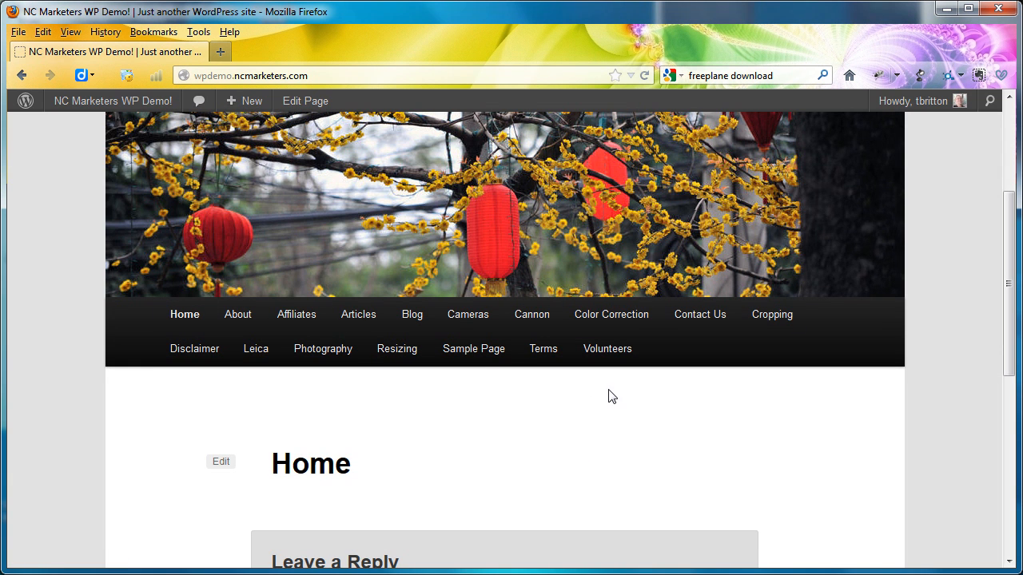
- Return to the Menus settings in the admin dashboard and create a custom menu named Main Menu
{"action": "mouse_move", "coordinate": [119, 109]}
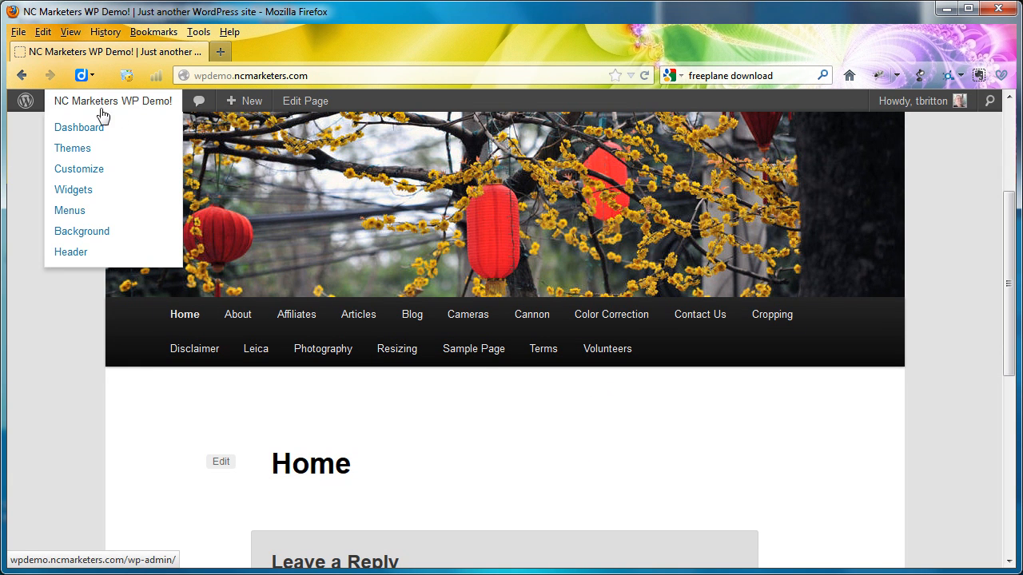
{"action": "left_click", "coordinate": [102, 106]}
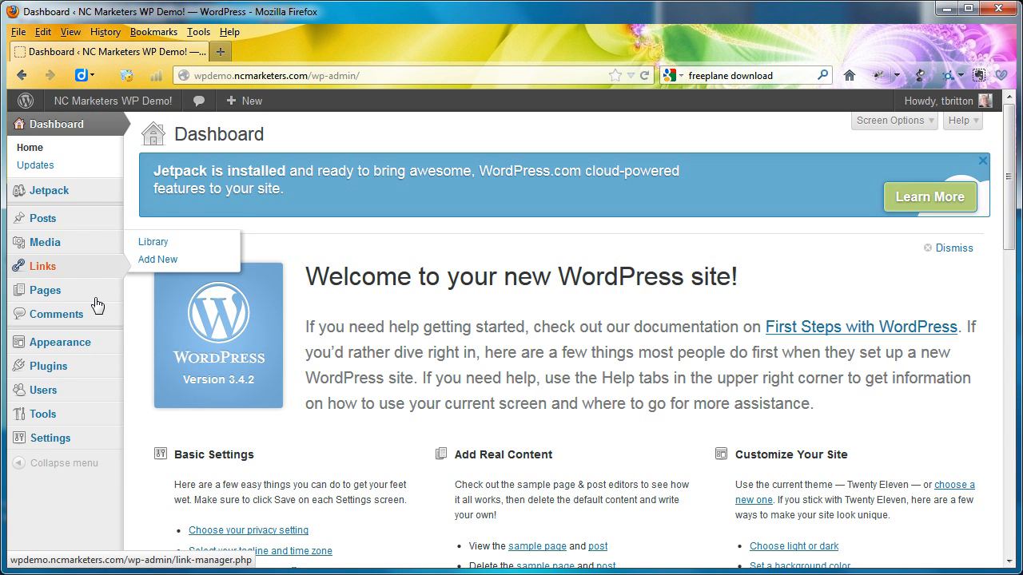
{"action": "mouse_move", "coordinate": [104, 342]}
{"action": "left_click", "coordinate": [156, 380]}
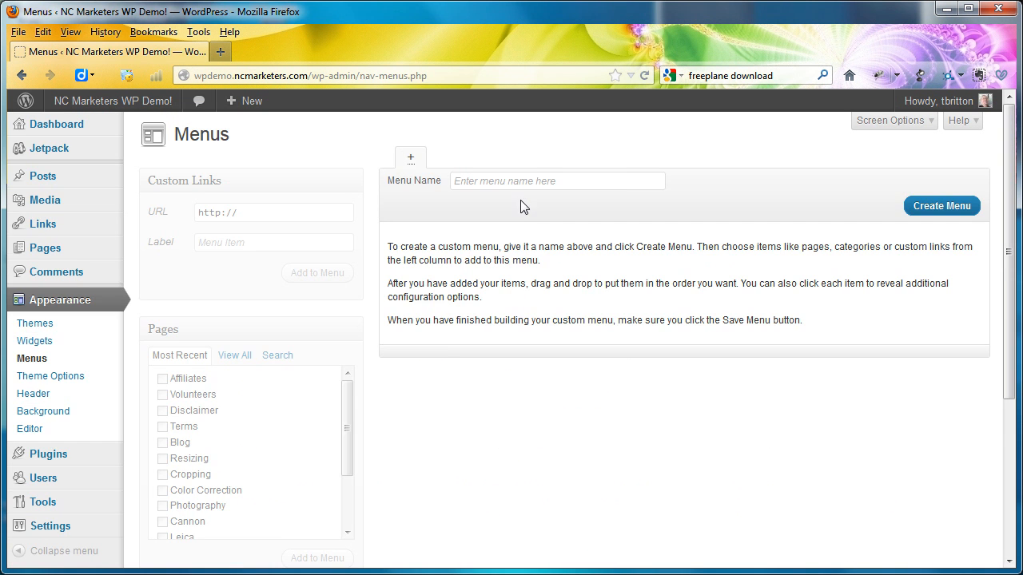
{"action": "left_click", "coordinate": [518, 178]}
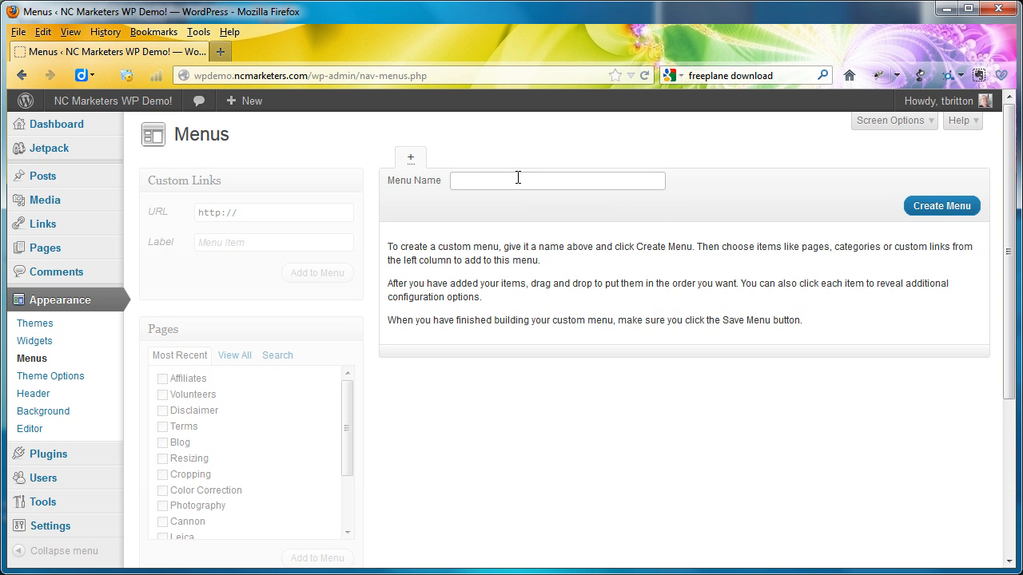
{"action": "type", "text": "Main"}
{"action": "key", "text": "Down"}
{"action": "key", "text": "Return"}
{"action": "left_click", "coordinate": [927, 213]}
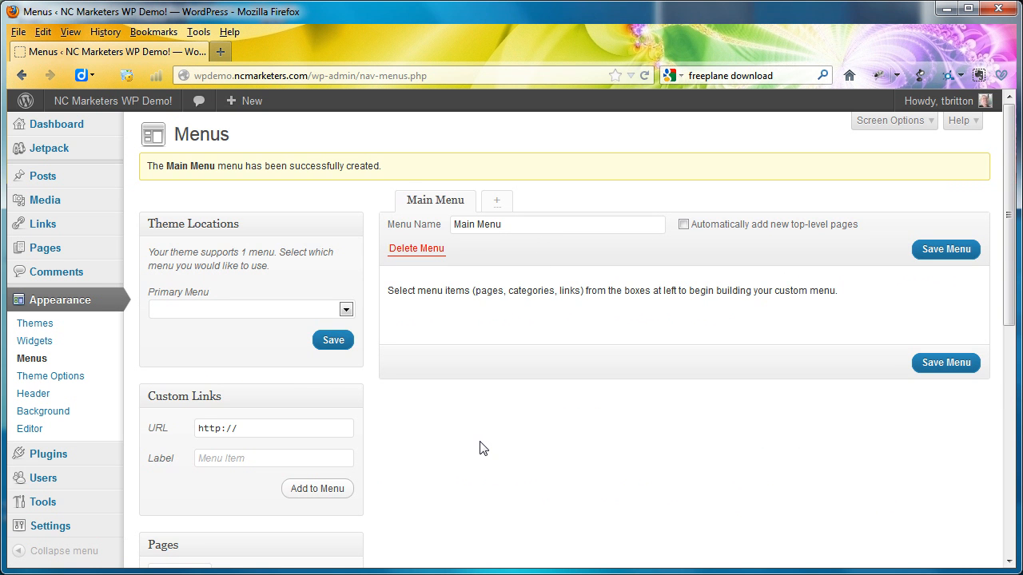
- Add all the recent pages except Affiliates, Volunteers, Disclaimer and Terms to Main Menu
{"action": "scroll", "coordinate": [480, 447], "scroll_direction": "down", "scroll_amount": 5}
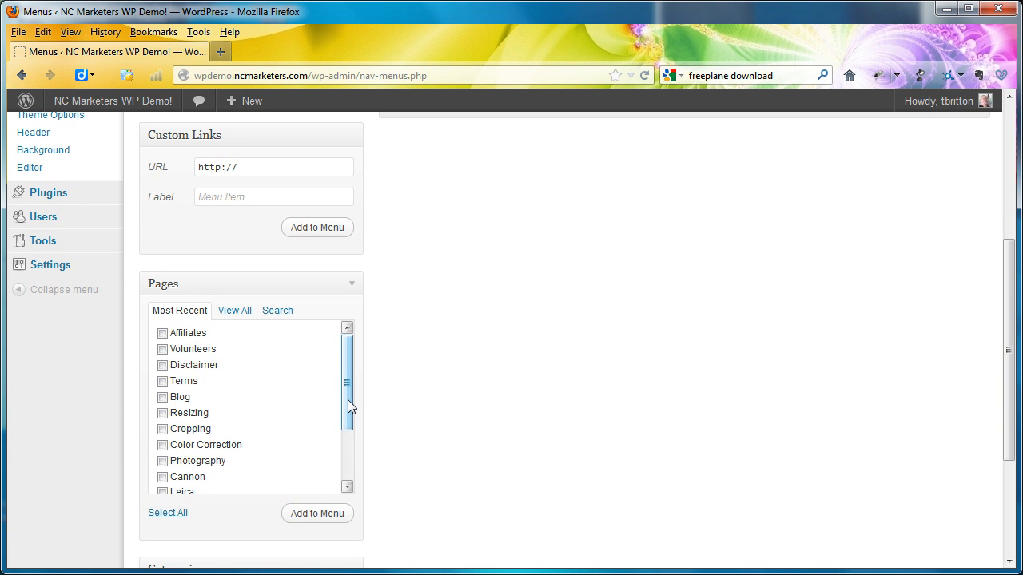
{"action": "scroll", "coordinate": [347, 401], "scroll_direction": "down", "scroll_amount": 3}
{"action": "scroll", "coordinate": [347, 401], "scroll_direction": "up", "scroll_amount": 3}
{"action": "left_click", "coordinate": [166, 515]}
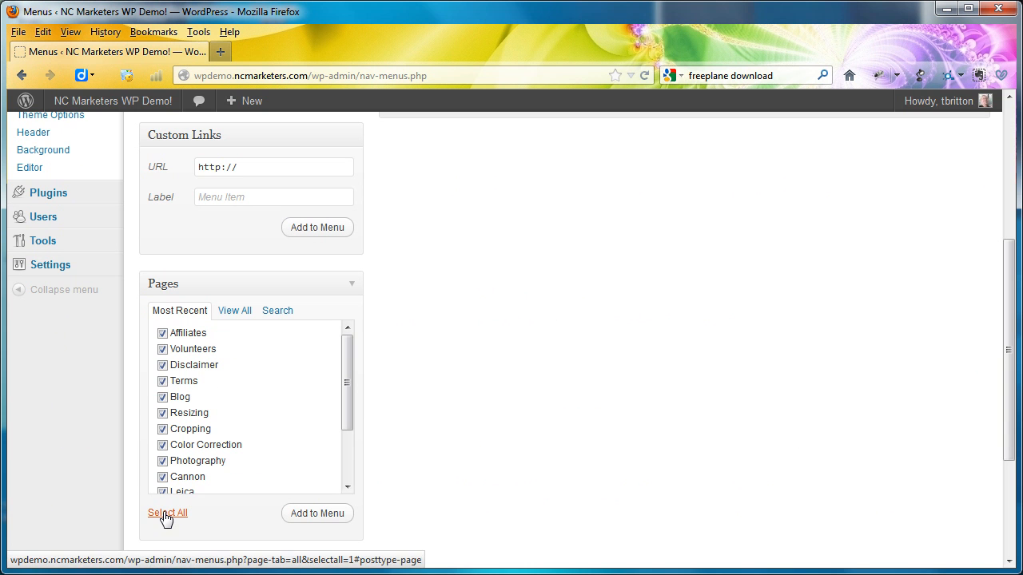
{"action": "left_click", "coordinate": [163, 366]}
{"action": "left_click", "coordinate": [163, 349]}
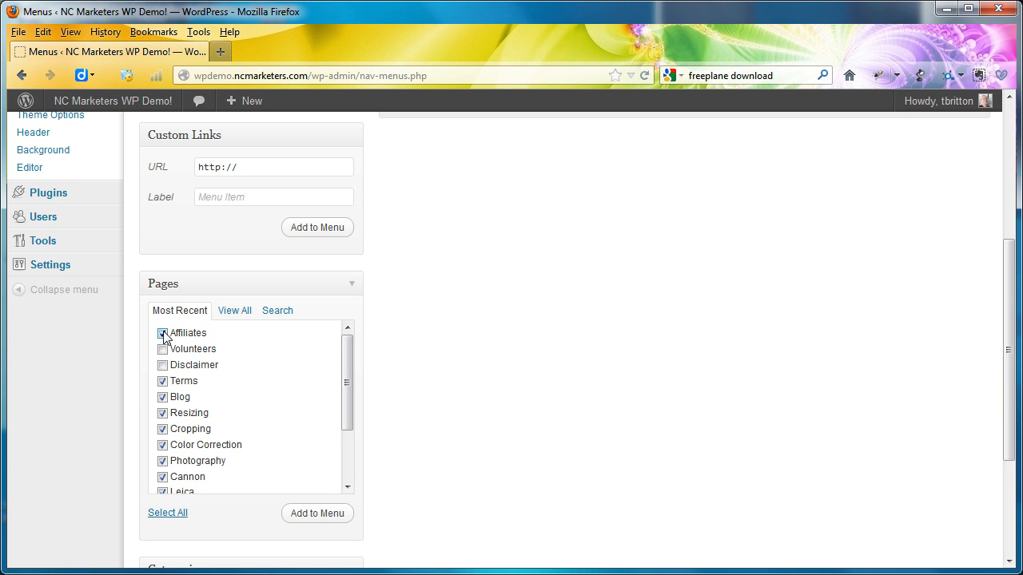
{"action": "left_click", "coordinate": [163, 334]}
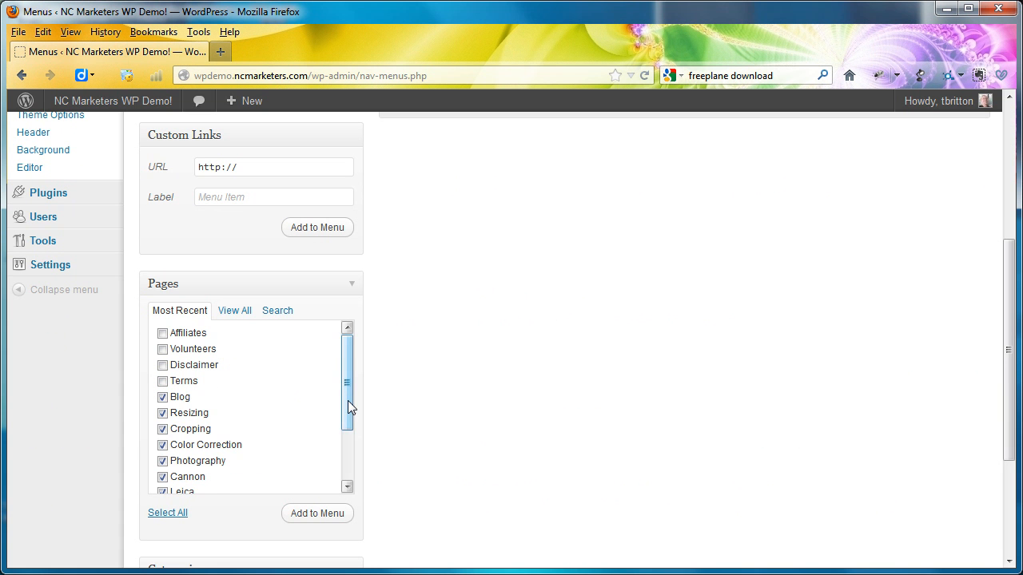
{"action": "left_click_drag", "start_coordinate": [347, 400], "coordinate": [341, 474]}
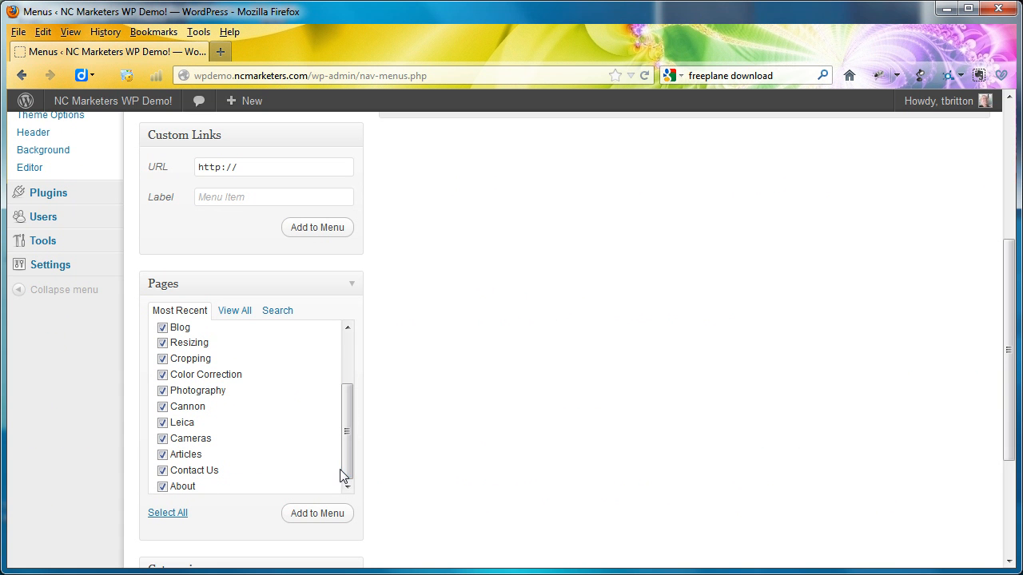
{"action": "left_click", "coordinate": [317, 514]}
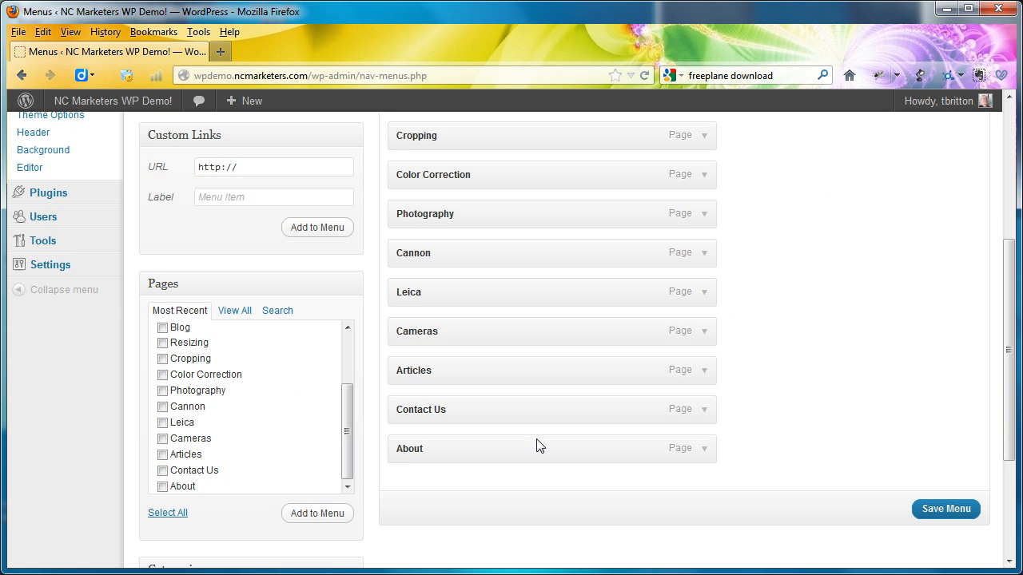
- Examine the page items in Main Menu and check the recent pages list for a missing Home page
{"action": "scroll", "coordinate": [885, 419], "scroll_direction": "up", "scroll_amount": 4}
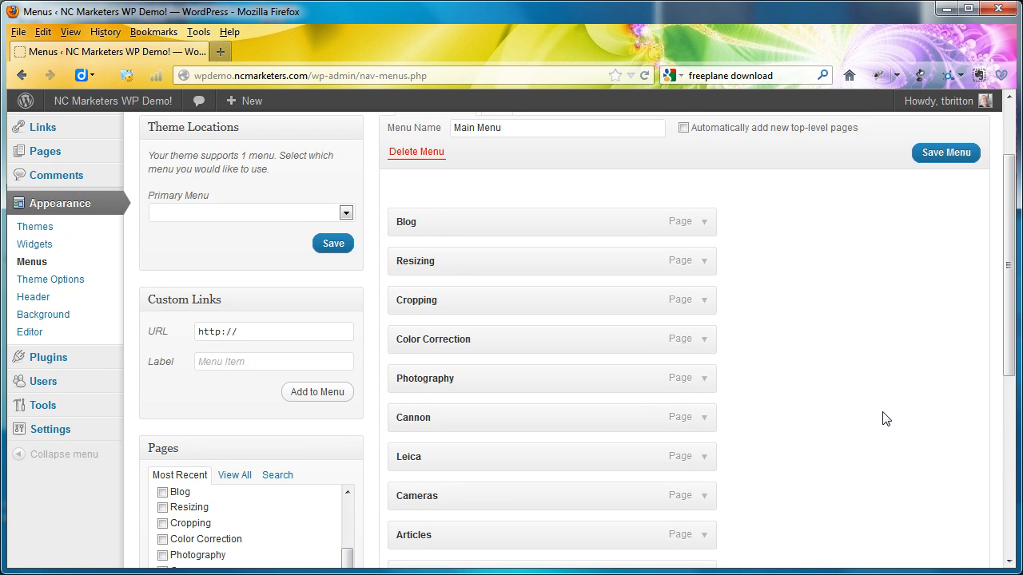
{"action": "scroll", "coordinate": [885, 419], "scroll_direction": "down", "scroll_amount": 3}
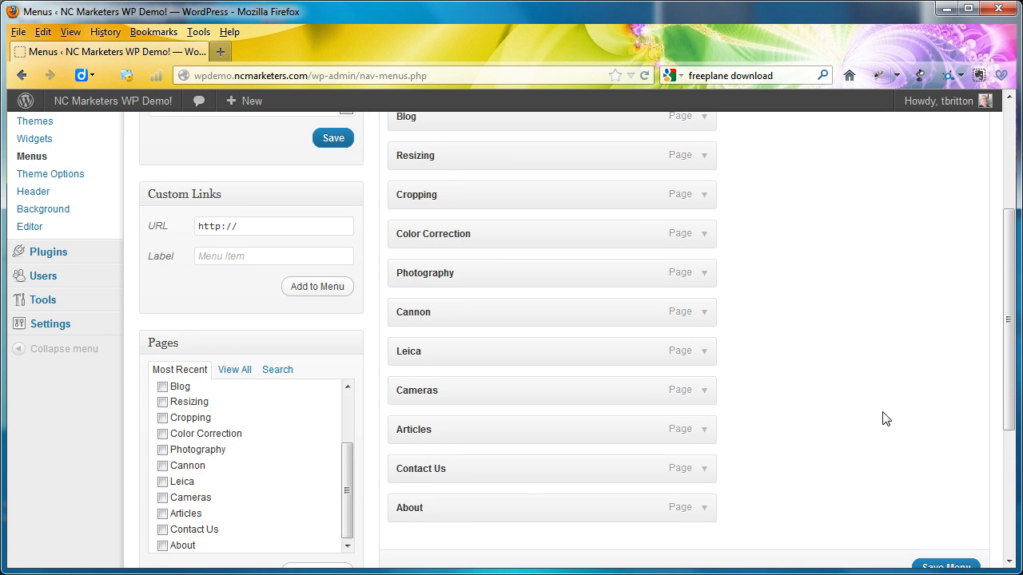
{"action": "scroll", "coordinate": [885, 418], "scroll_direction": "up", "scroll_amount": 1}
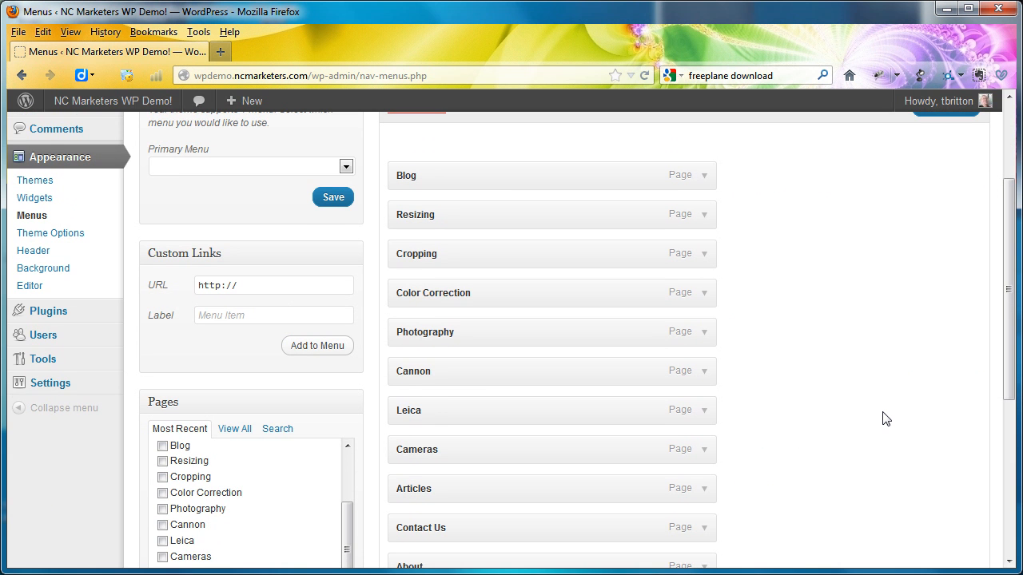
{"action": "scroll", "coordinate": [885, 419], "scroll_direction": "down", "scroll_amount": 2}
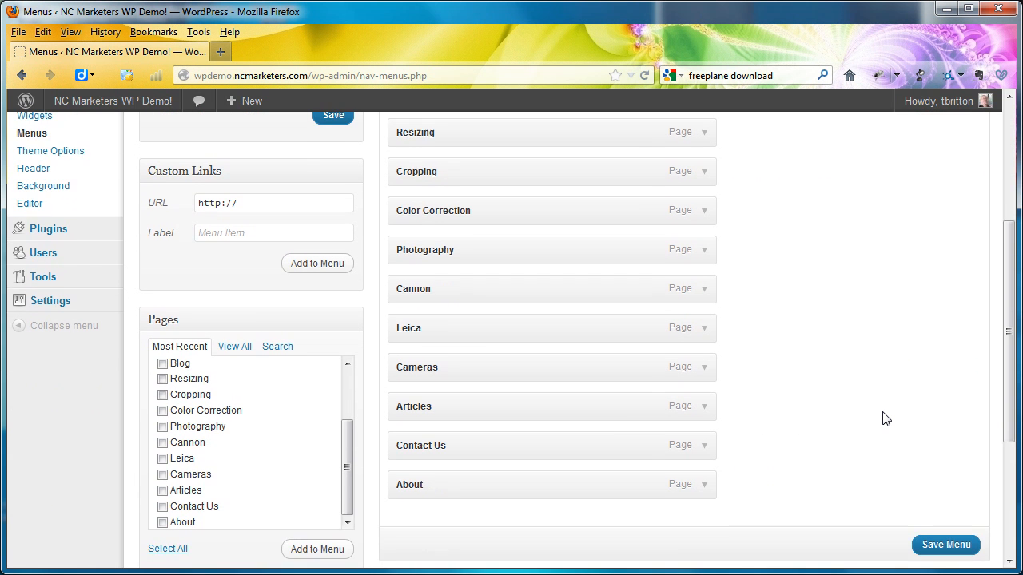
{"action": "scroll", "coordinate": [886, 418], "scroll_direction": "up", "scroll_amount": 4}
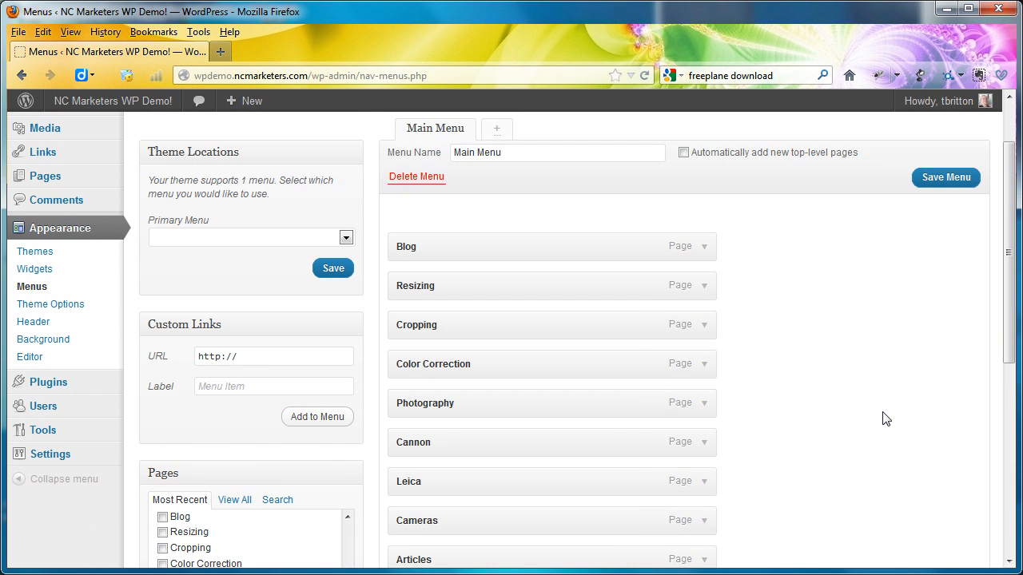
{"action": "scroll", "coordinate": [886, 419], "scroll_direction": "down", "scroll_amount": 4}
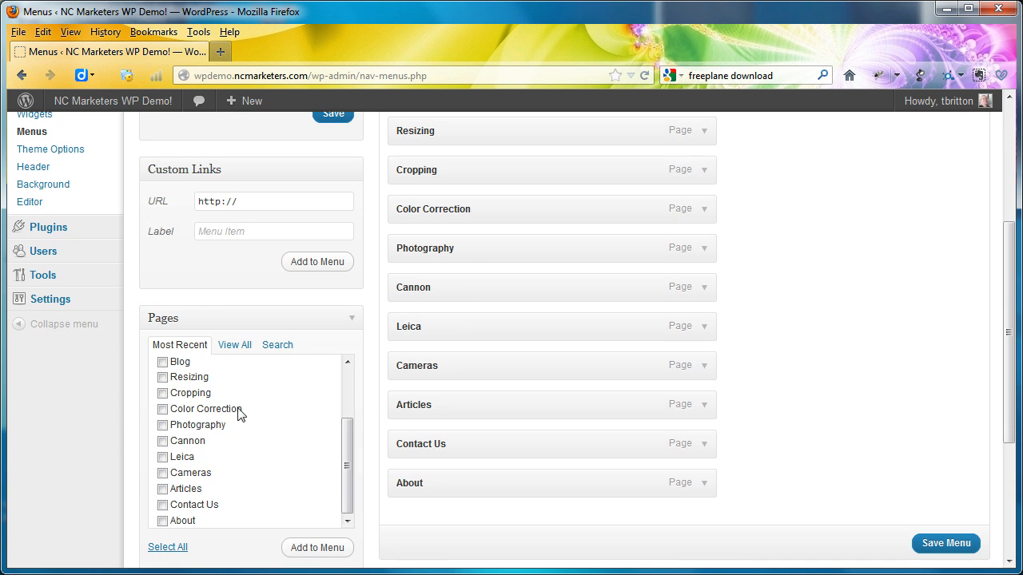
{"action": "left_click", "coordinate": [346, 396]}
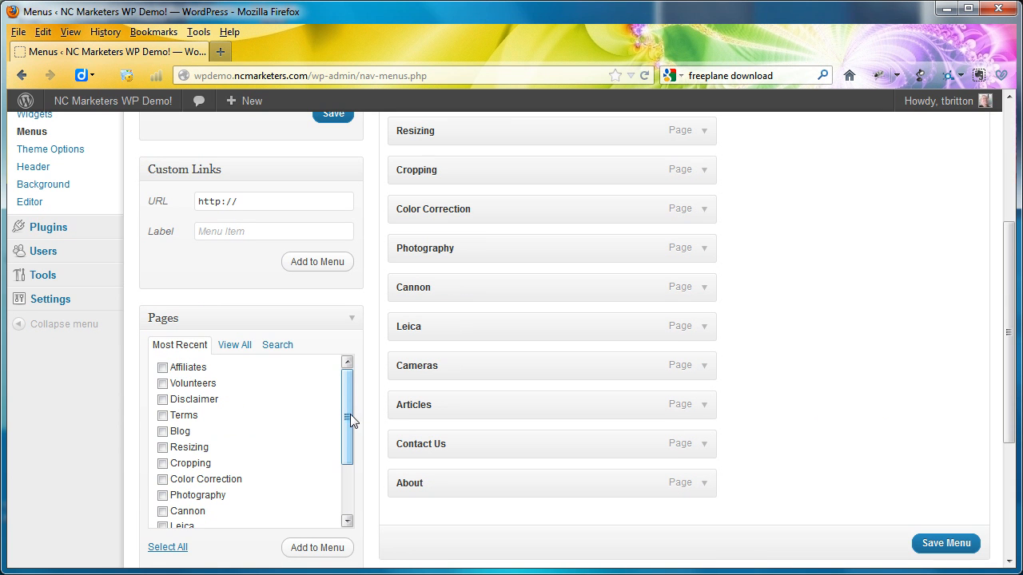
{"action": "scroll", "coordinate": [350, 414], "scroll_direction": "down", "scroll_amount": 1}
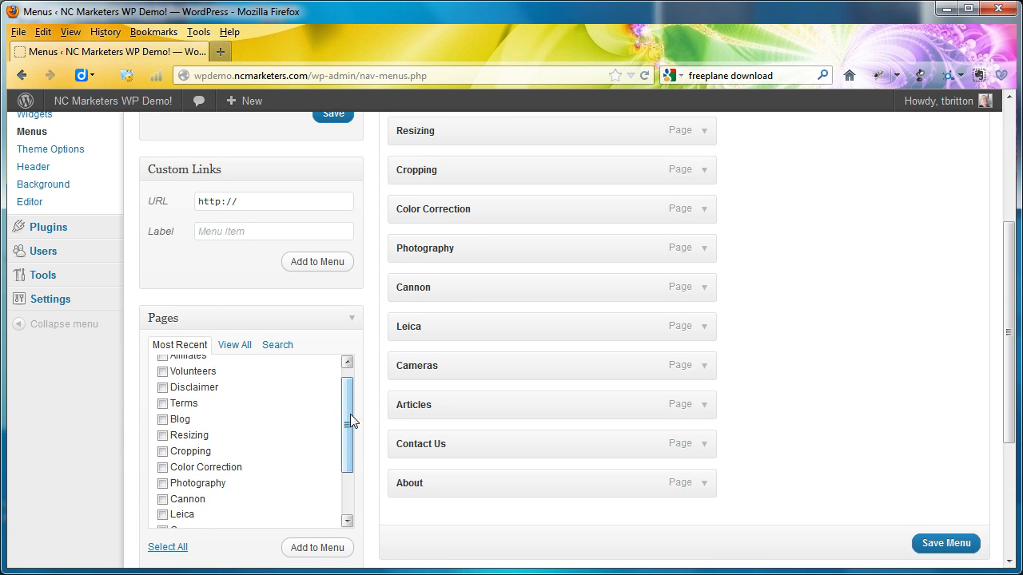
{"action": "left_click", "coordinate": [236, 345]}
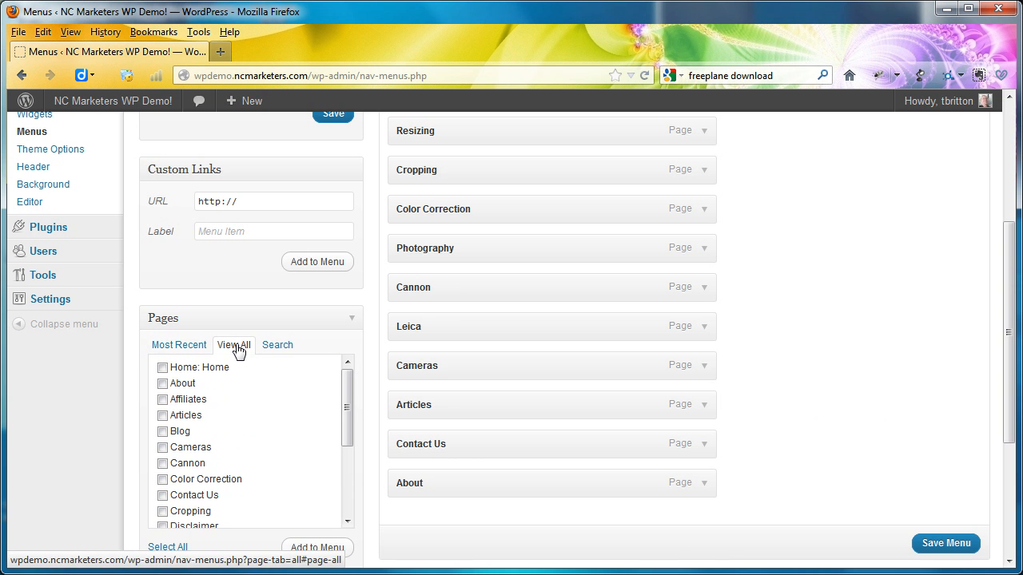
{"action": "left_click", "coordinate": [163, 370]}
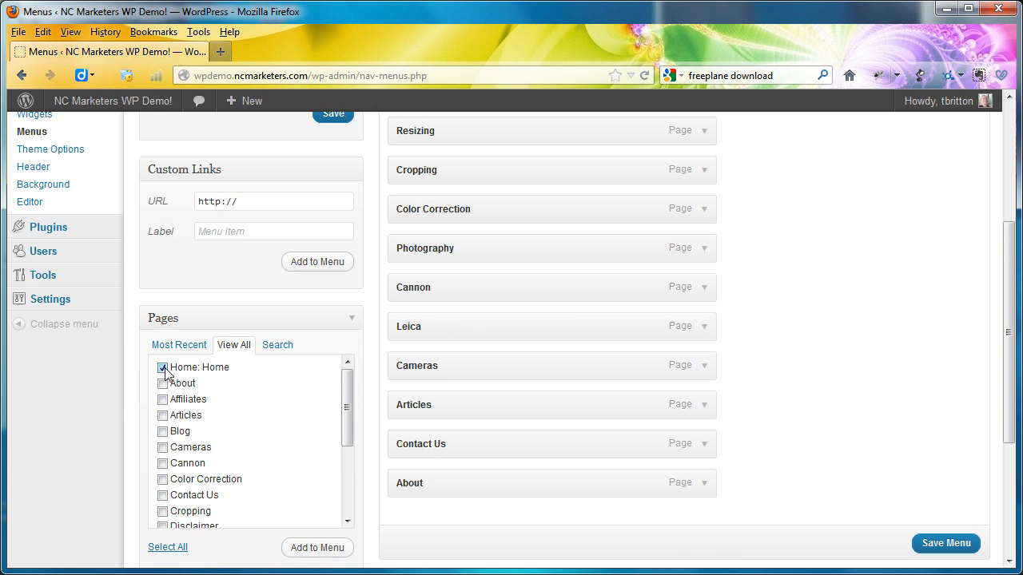
{"action": "left_click", "coordinate": [320, 552]}
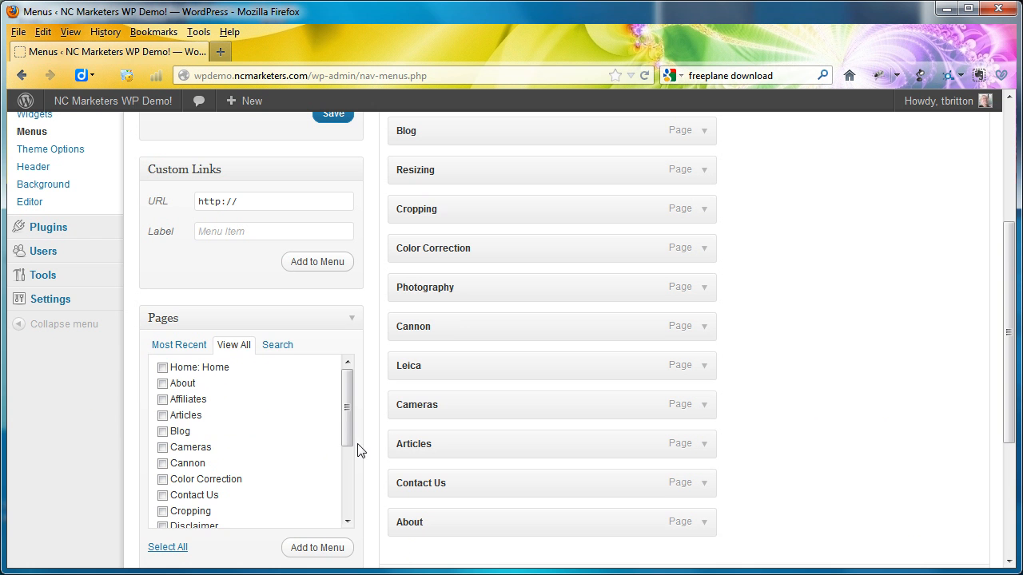
{"action": "left_click_drag", "start_coordinate": [345, 459], "coordinate": [346, 507]}
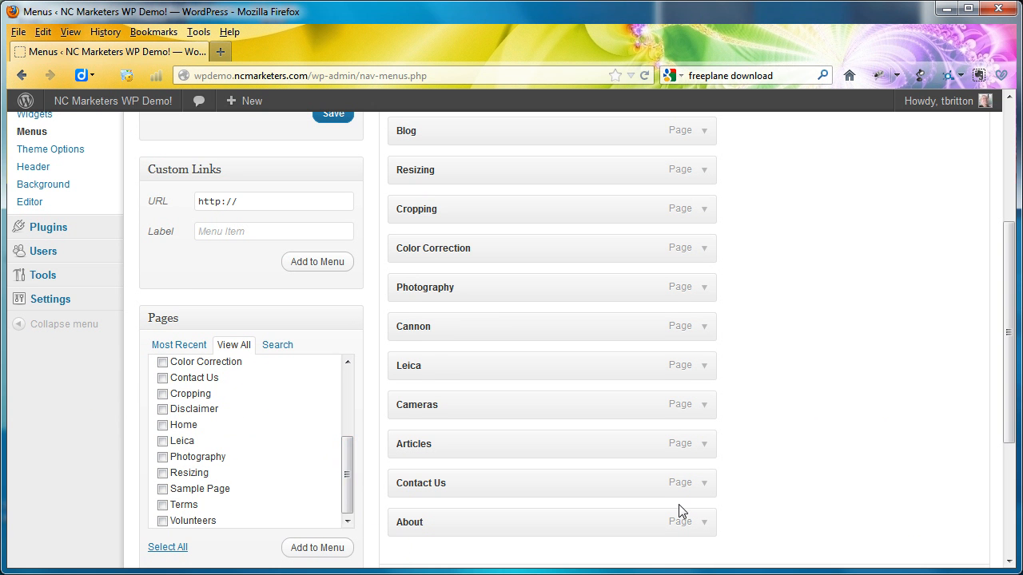
{"action": "scroll", "coordinate": [679, 505], "scroll_direction": "up", "scroll_amount": 5}
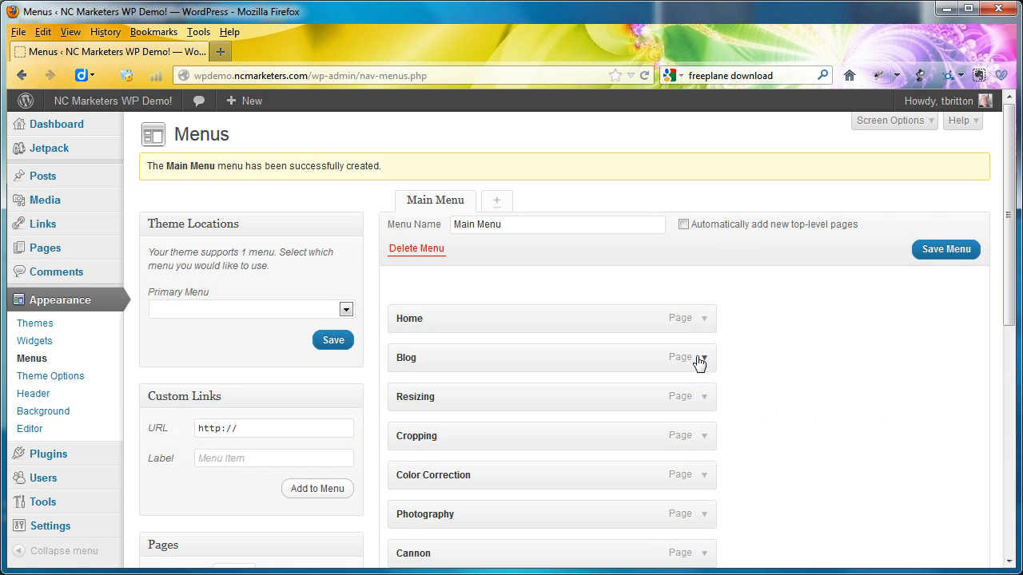
{"action": "left_click", "coordinate": [703, 324]}
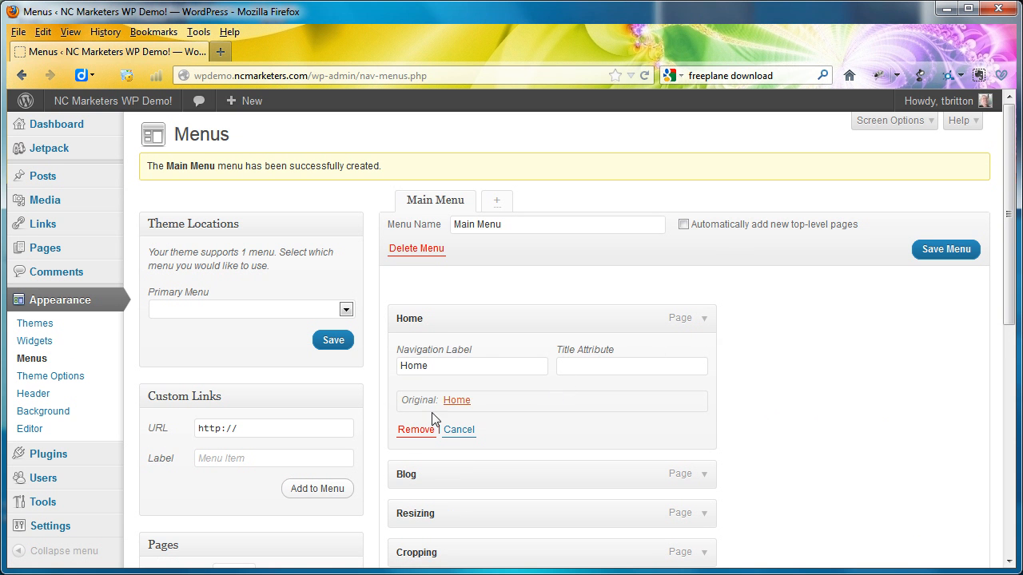
{"action": "left_click", "coordinate": [410, 436]}
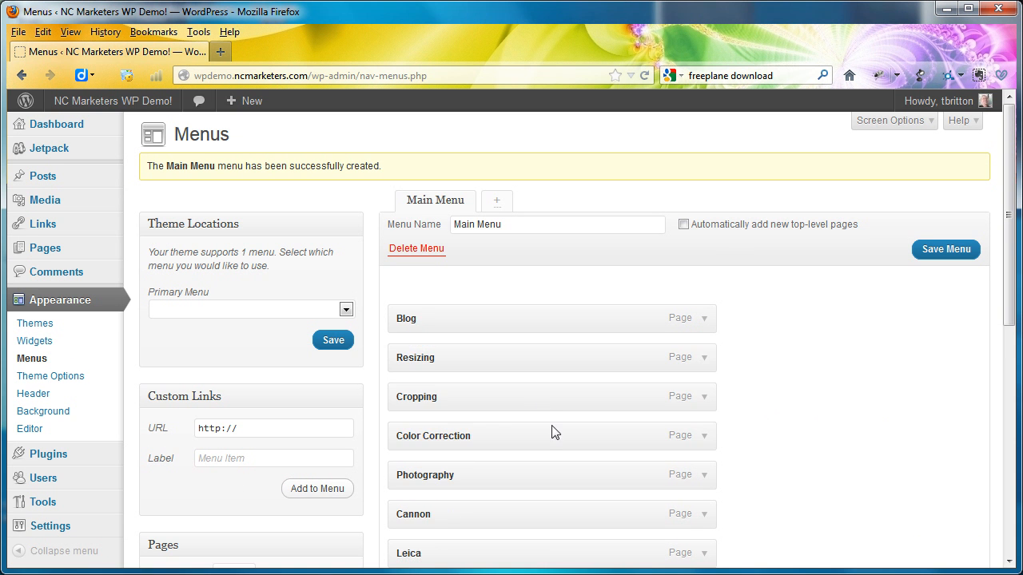
- Add the regular Home page to Main Menu and move it above Blog as the first item
{"action": "scroll", "coordinate": [199, 498], "scroll_direction": "down", "scroll_amount": 5}
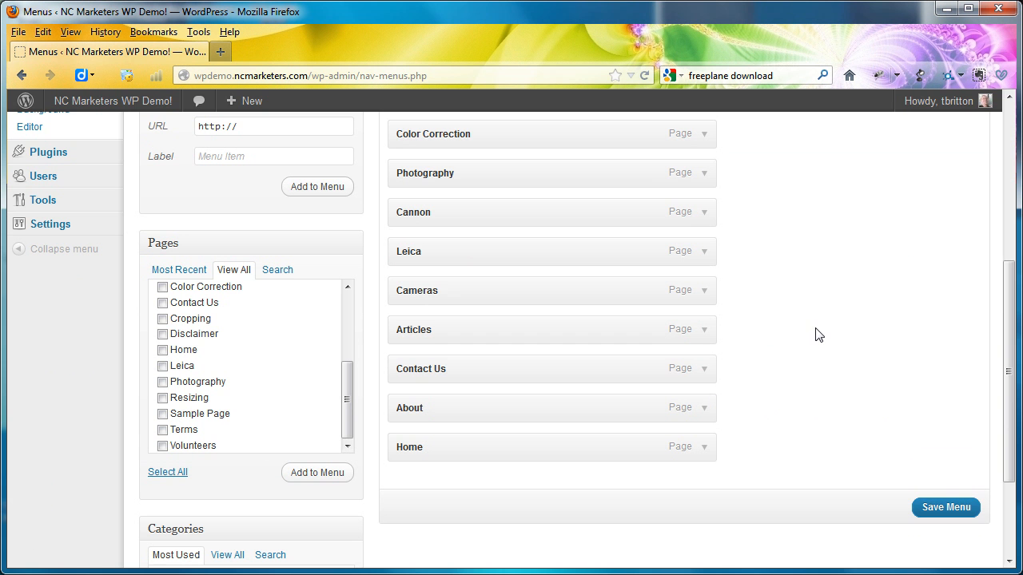
{"action": "left_click_drag", "start_coordinate": [589, 446], "coordinate": [581, 320]}
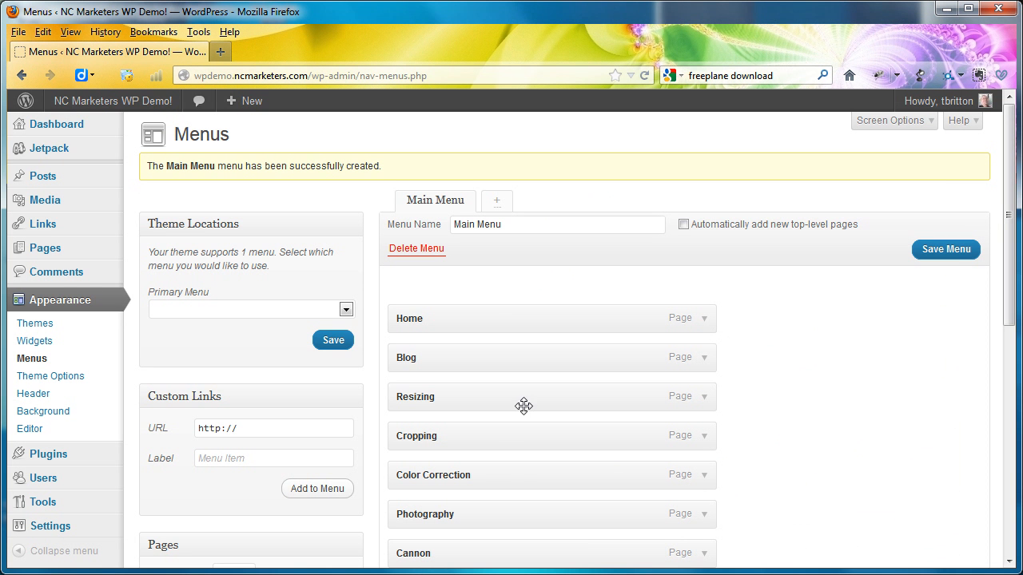
- Move the About item directly below Home and the Leica item to the end, below Contact Us
{"action": "scroll", "coordinate": [595, 503], "scroll_direction": "down", "scroll_amount": 1}
{"action": "scroll", "coordinate": [596, 503], "scroll_direction": "down", "scroll_amount": 3}
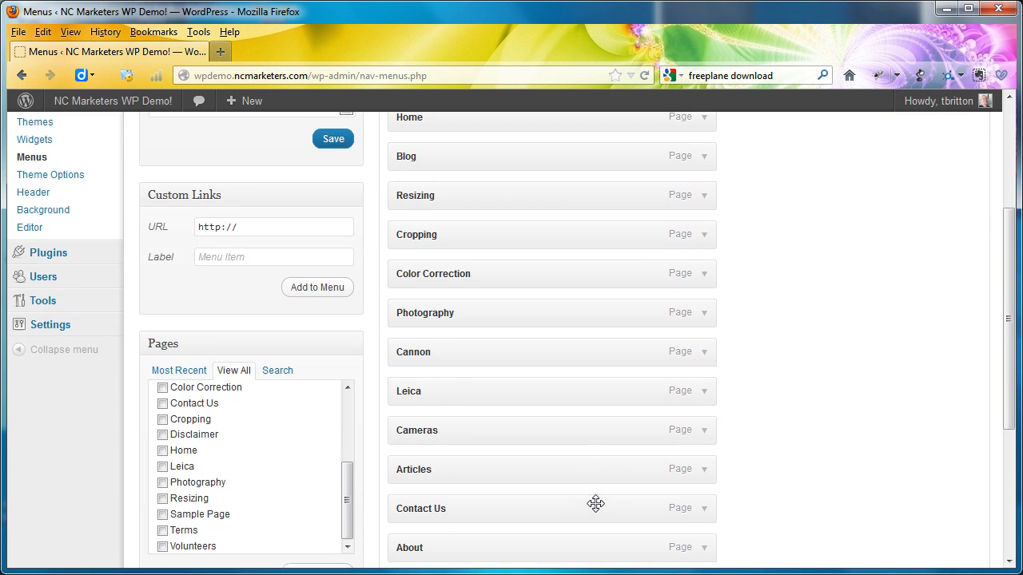
{"action": "left_click_drag", "start_coordinate": [492, 555], "coordinate": [496, 140]}
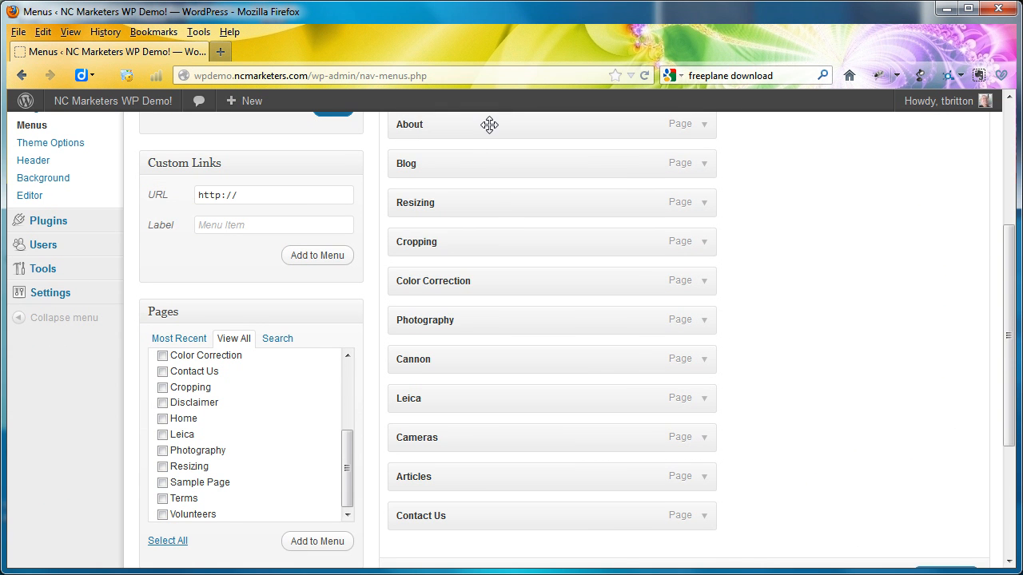
{"action": "scroll", "coordinate": [489, 138], "scroll_direction": "up", "scroll_amount": 2}
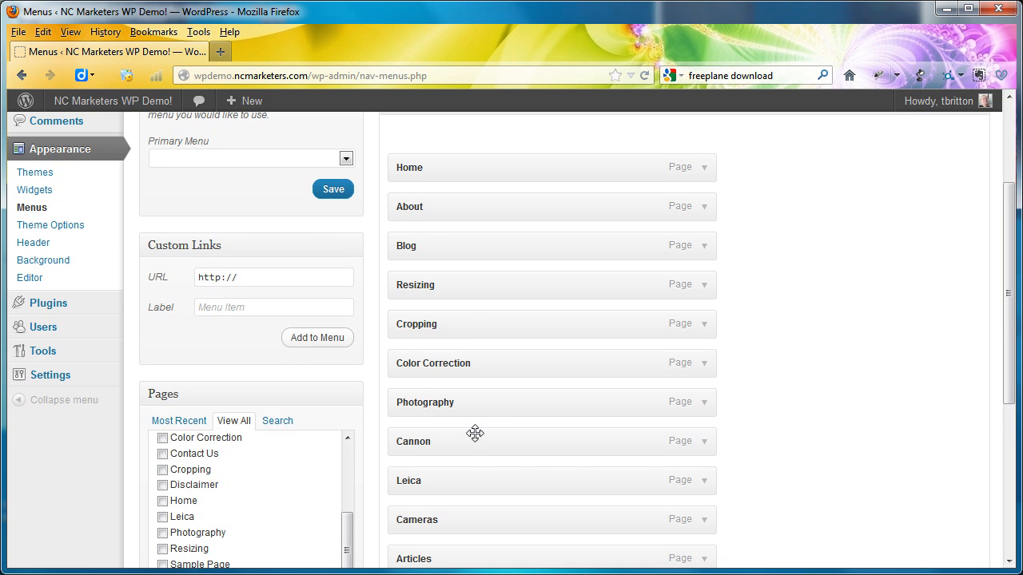
{"action": "left_click_drag", "start_coordinate": [477, 478], "coordinate": [486, 393]}
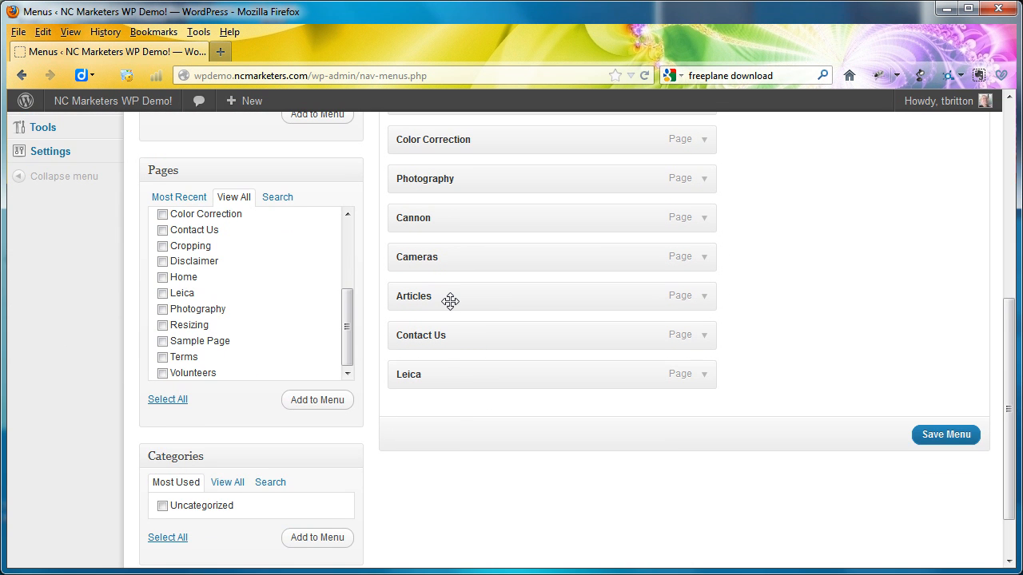
- Move the Articles item directly below About and the Contact Us item directly below Blog in Main Menu
{"action": "left_click_drag", "start_coordinate": [450, 301], "coordinate": [441, 342]}
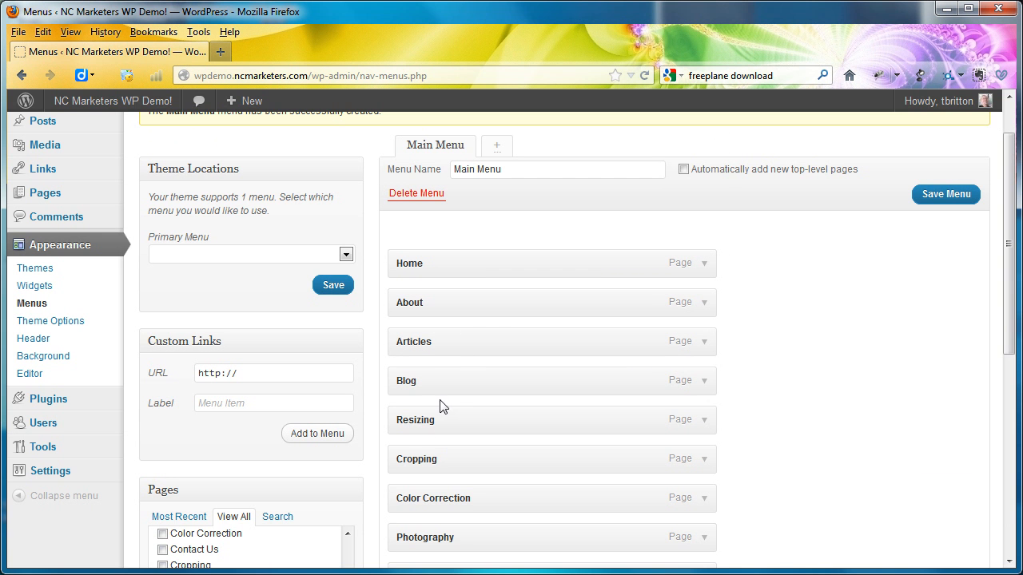
{"action": "scroll", "coordinate": [453, 503], "scroll_direction": "down", "scroll_amount": 4}
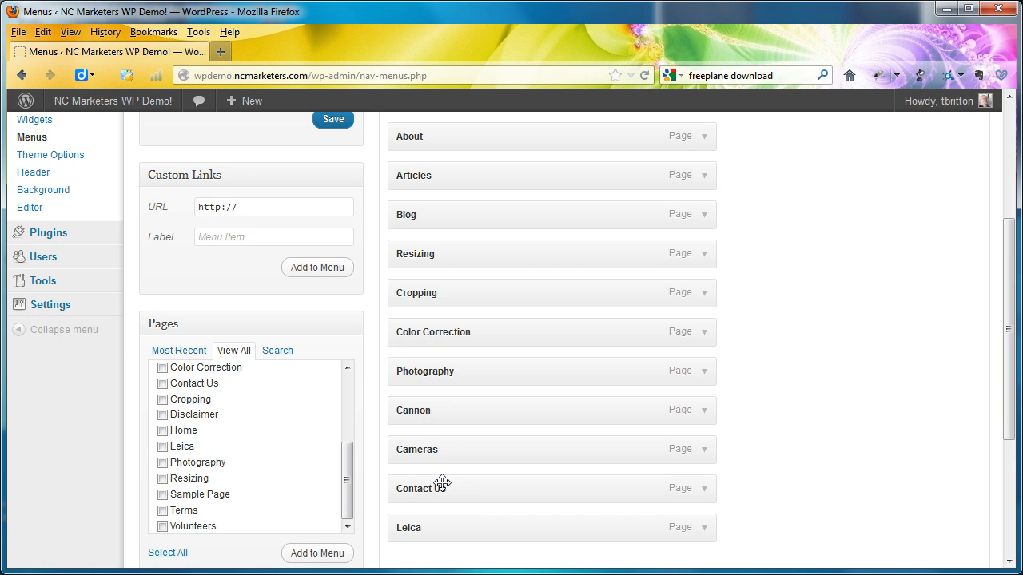
{"action": "left_click_drag", "start_coordinate": [442, 484], "coordinate": [434, 248]}
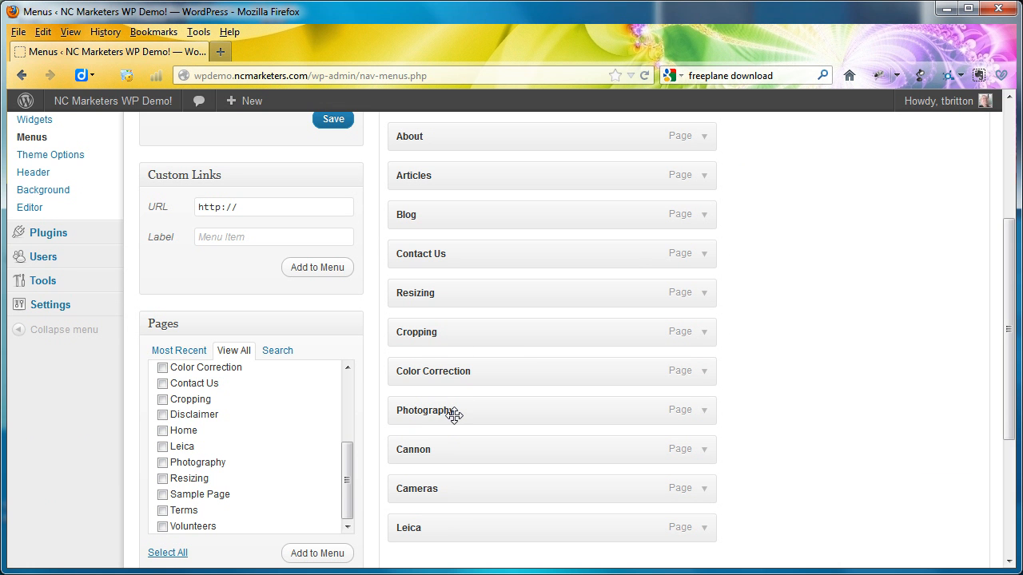
- Nest Cameras and Photography as sub-items of Articles, and Leica and Cannon one level deeper under Cameras
{"action": "left_click_drag", "start_coordinate": [429, 488], "coordinate": [458, 211]}
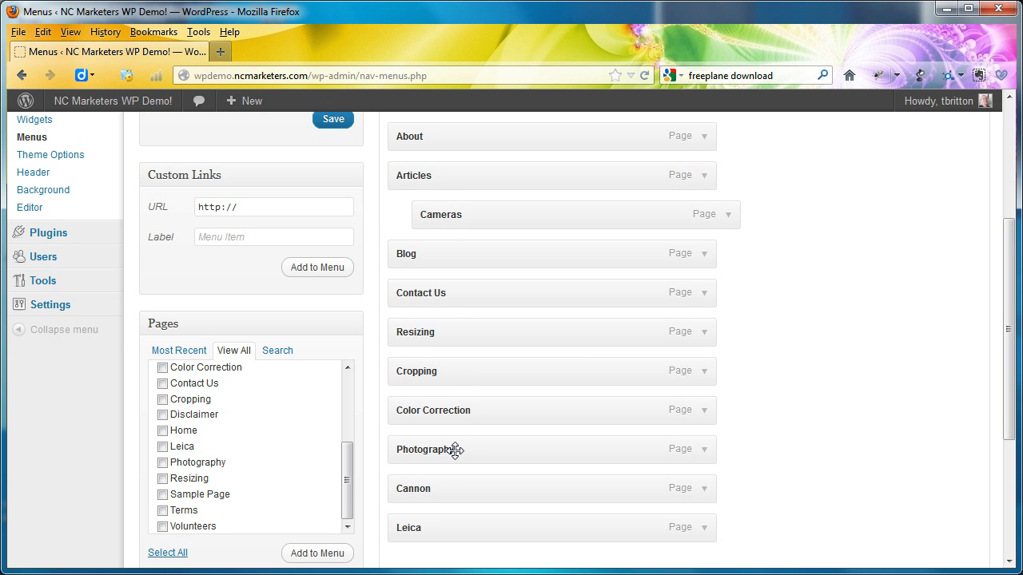
{"action": "left_click_drag", "start_coordinate": [454, 450], "coordinate": [479, 250]}
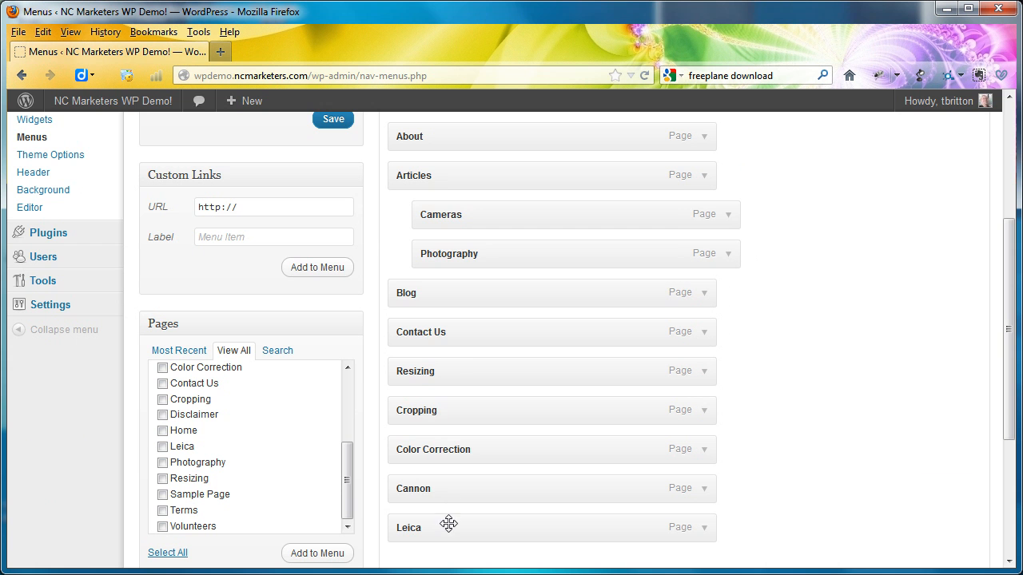
{"action": "left_click_drag", "start_coordinate": [448, 518], "coordinate": [504, 248]}
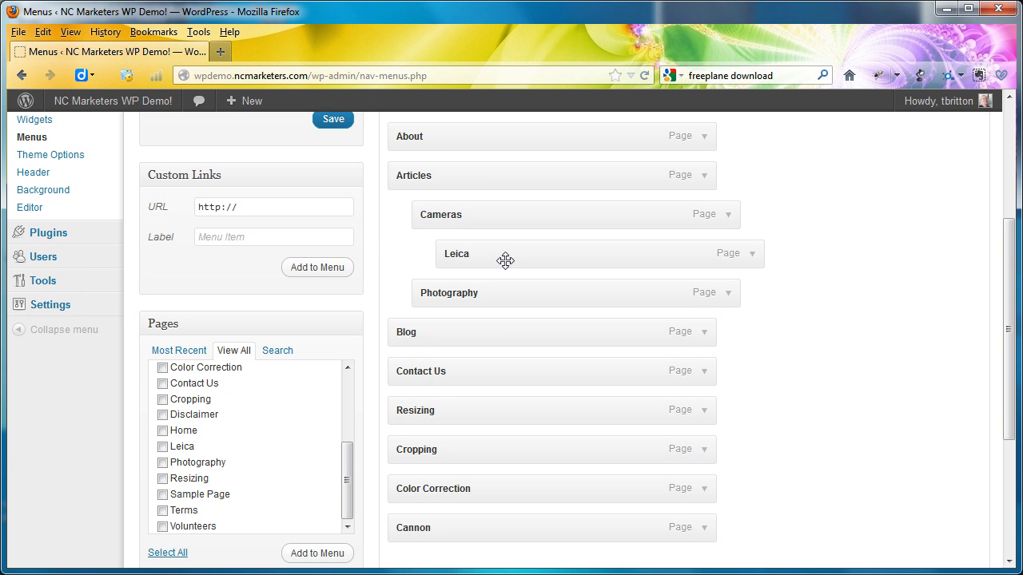
{"action": "left_click_drag", "start_coordinate": [452, 531], "coordinate": [454, 517]}
{"action": "left_click_drag", "start_coordinate": [454, 508], "coordinate": [495, 293]}
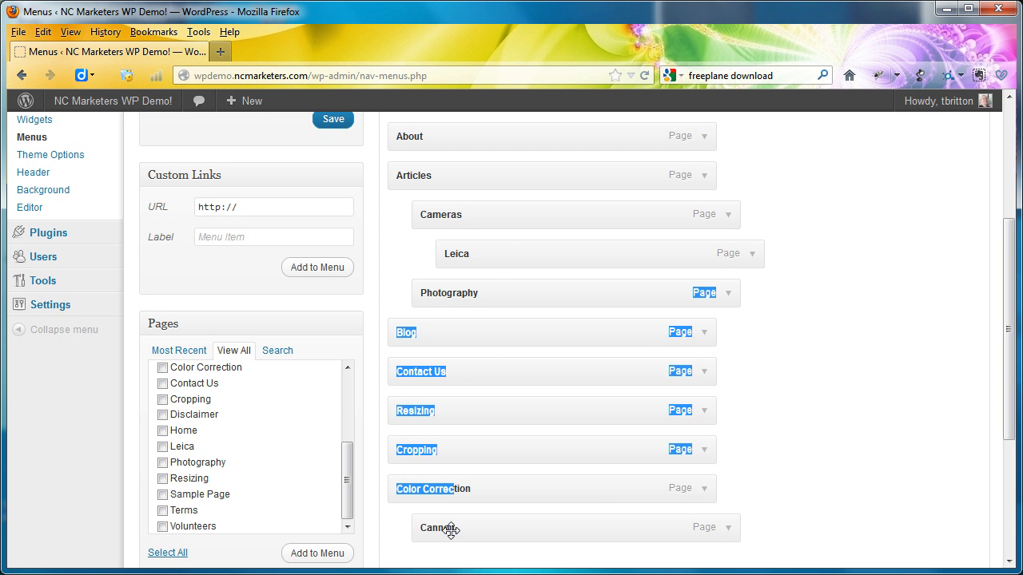
{"action": "left_click_drag", "start_coordinate": [451, 530], "coordinate": [480, 297]}
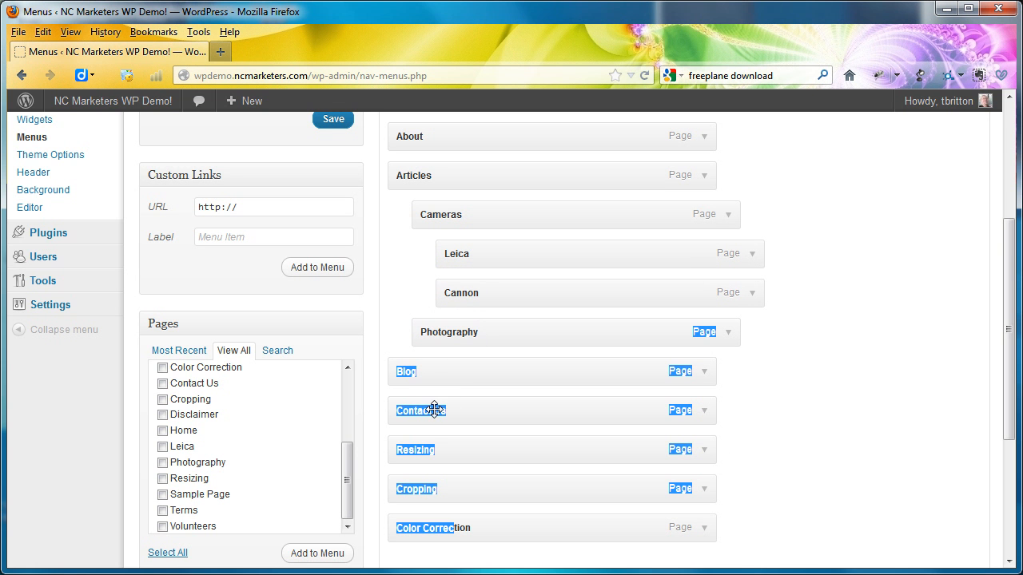
{"action": "double_click", "coordinate": [832, 428]}
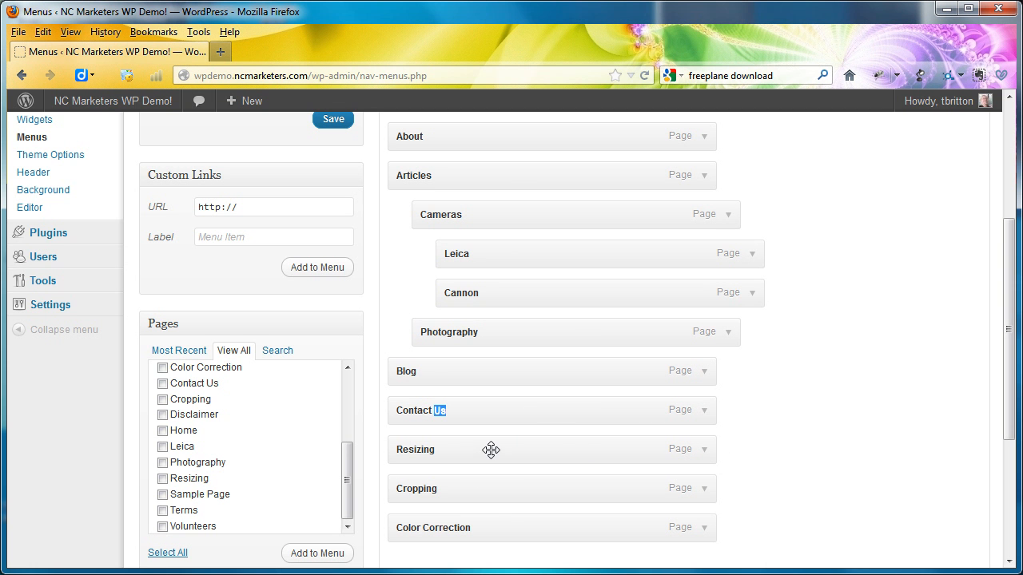
- Nest Color Correction, Cropping and Resizing, in that order, as sub-items of Photography
{"action": "left_click_drag", "start_coordinate": [505, 531], "coordinate": [555, 373]}
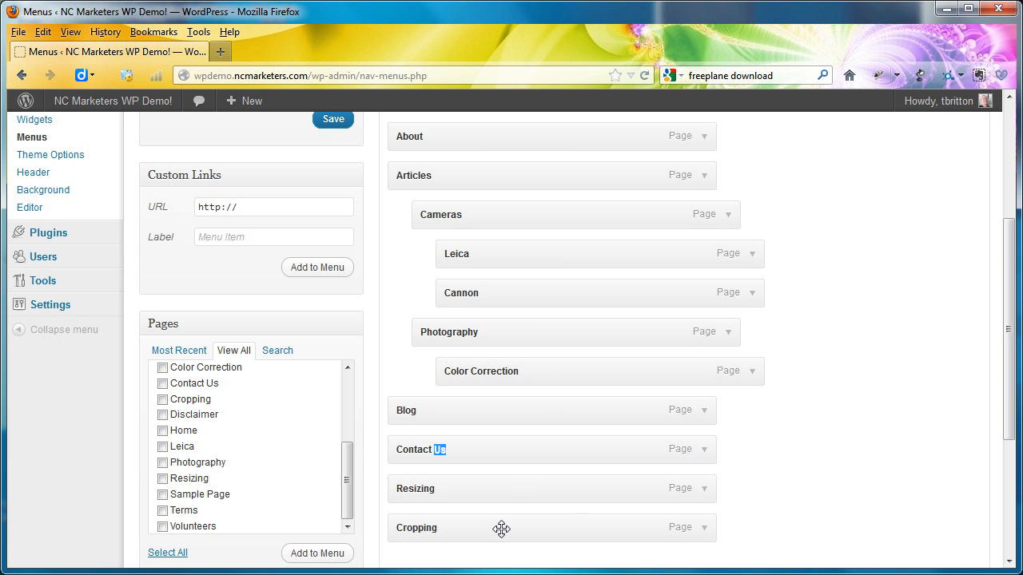
{"action": "left_click_drag", "start_coordinate": [501, 530], "coordinate": [551, 410]}
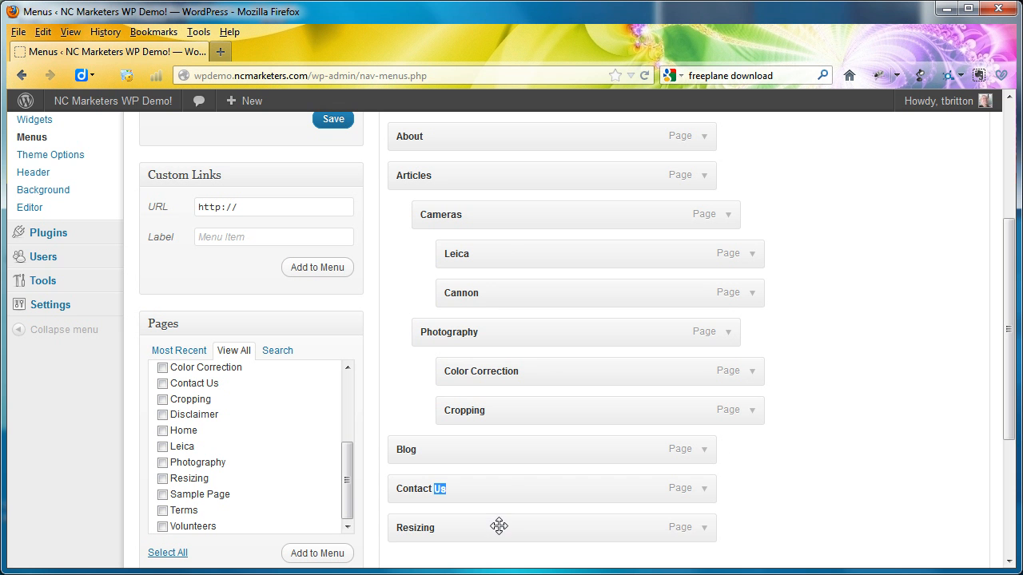
{"action": "left_click_drag", "start_coordinate": [498, 520], "coordinate": [553, 448]}
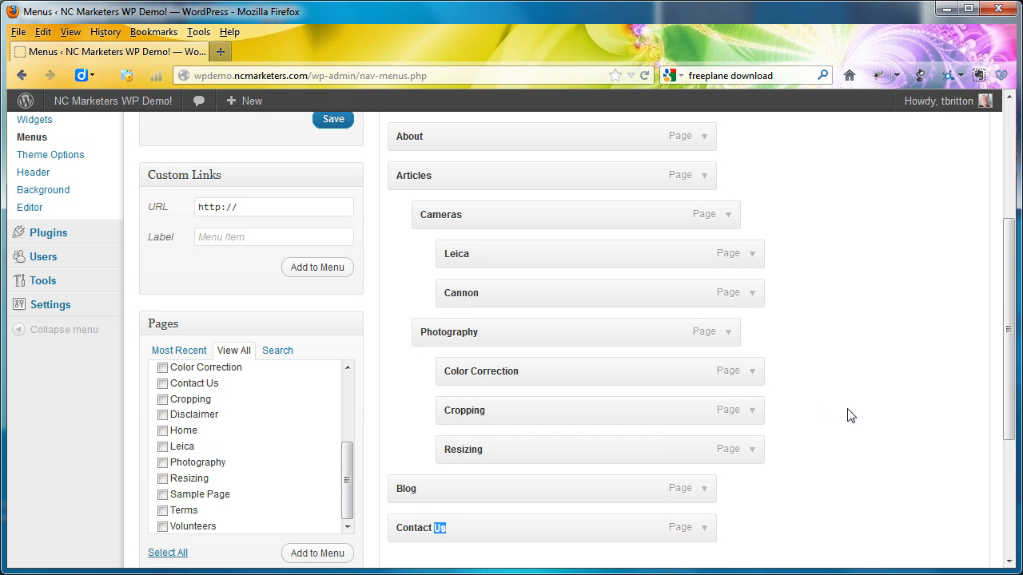
- Save Main Menu, then assign it as the theme's Primary Menu and save the theme location
{"action": "scroll", "coordinate": [850, 416], "scroll_direction": "up", "scroll_amount": 5}
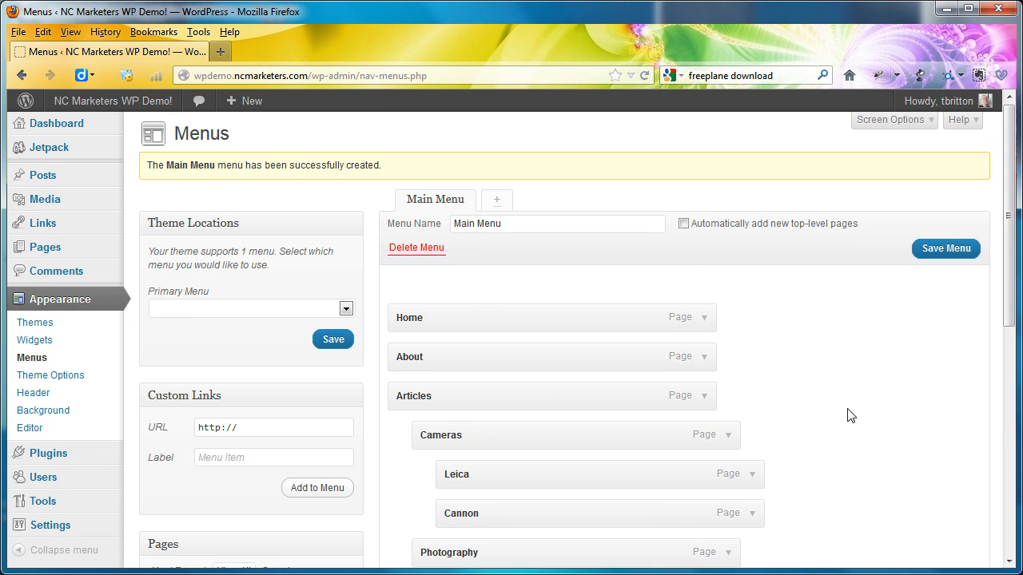
{"action": "left_click", "coordinate": [931, 254]}
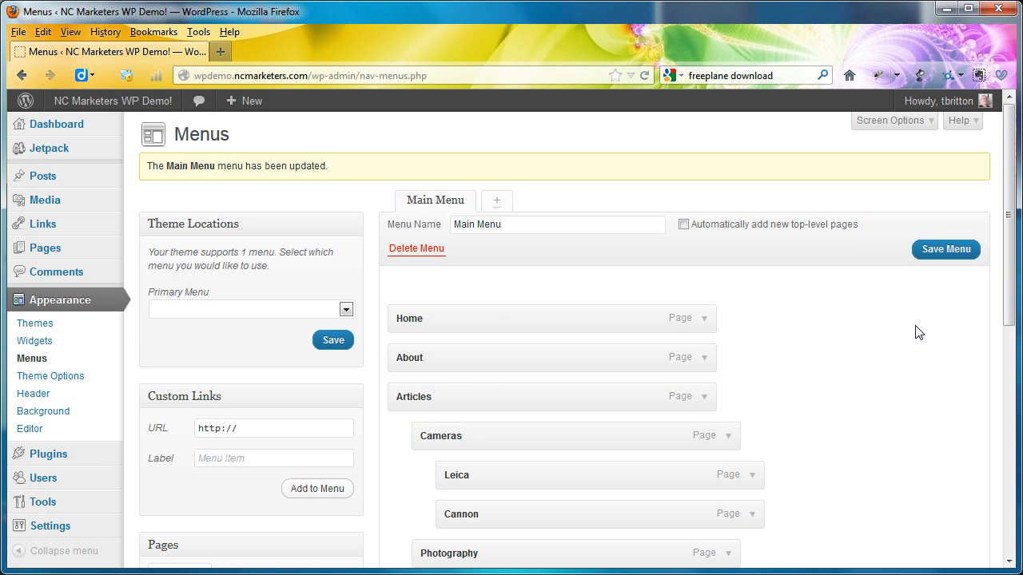
{"action": "left_click", "coordinate": [346, 310]}
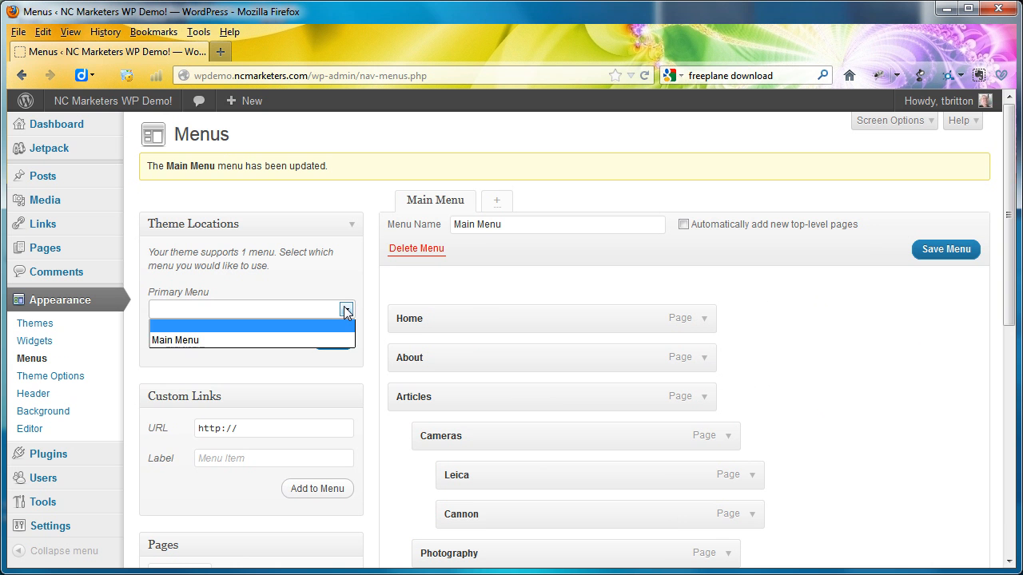
{"action": "left_click", "coordinate": [228, 348]}
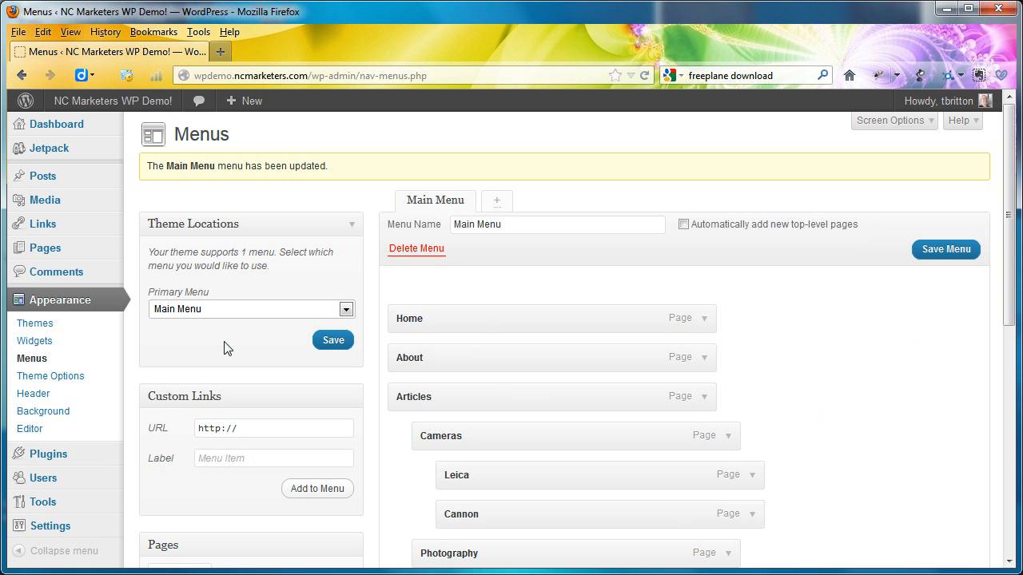
{"action": "left_click", "coordinate": [331, 342]}
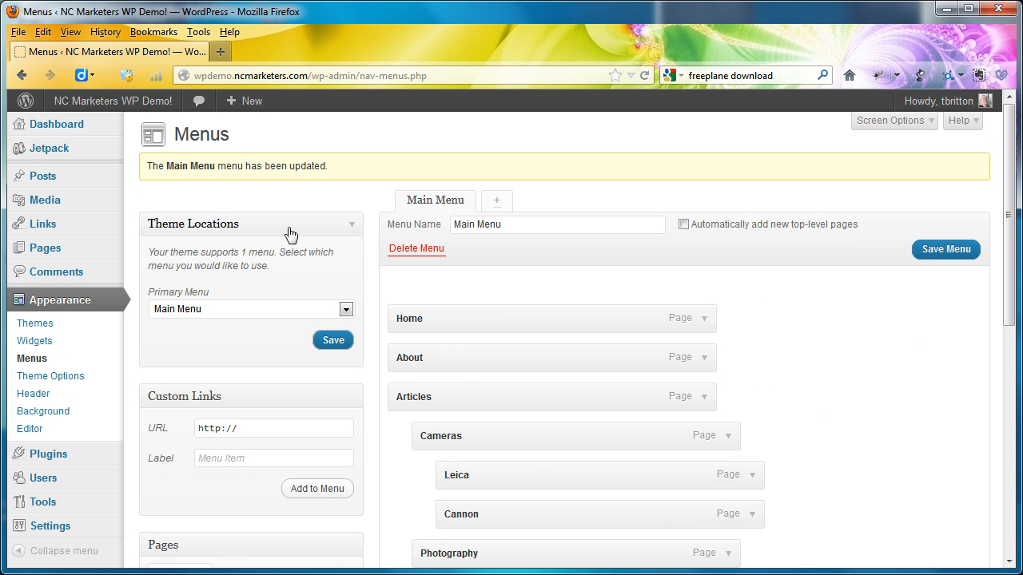
- View the live site, open the Photography page from its navigation, and check the Cameras and Photography submenus under Articles
{"action": "left_click", "coordinate": [146, 102]}
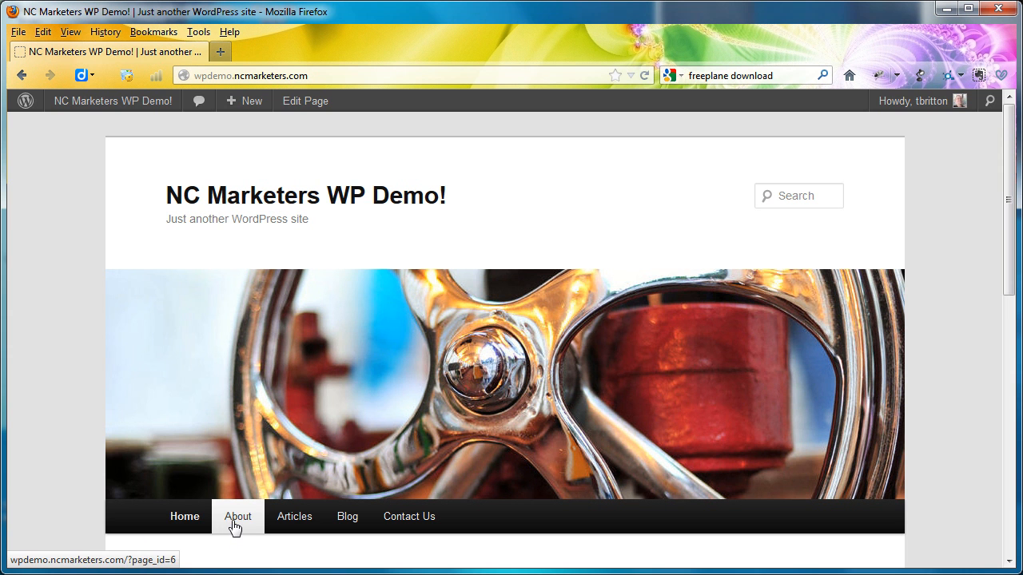
{"action": "scroll", "coordinate": [234, 527], "scroll_direction": "down", "scroll_amount": 1}
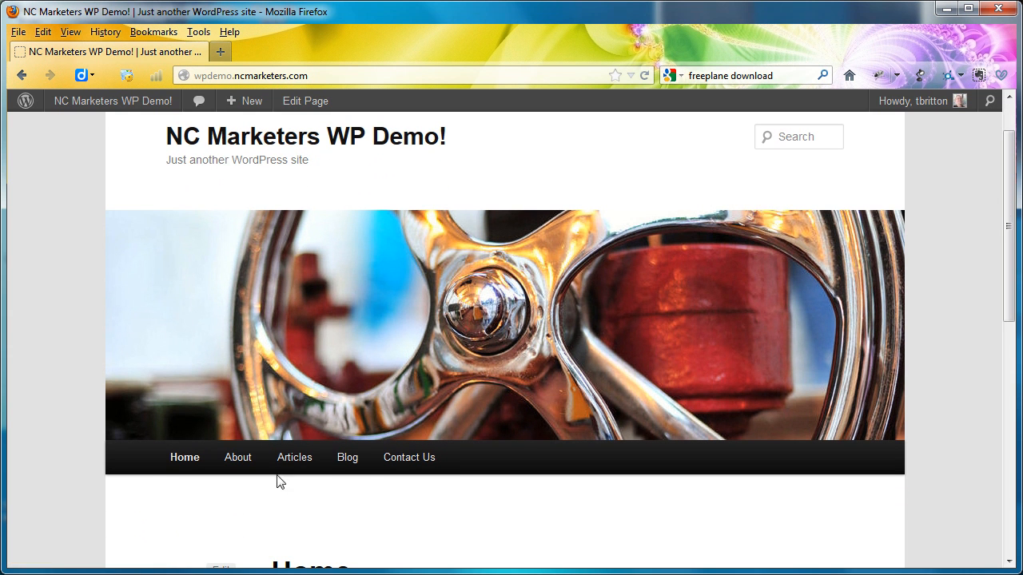
{"action": "mouse_move", "coordinate": [293, 470]}
{"action": "mouse_move", "coordinate": [295, 491]}
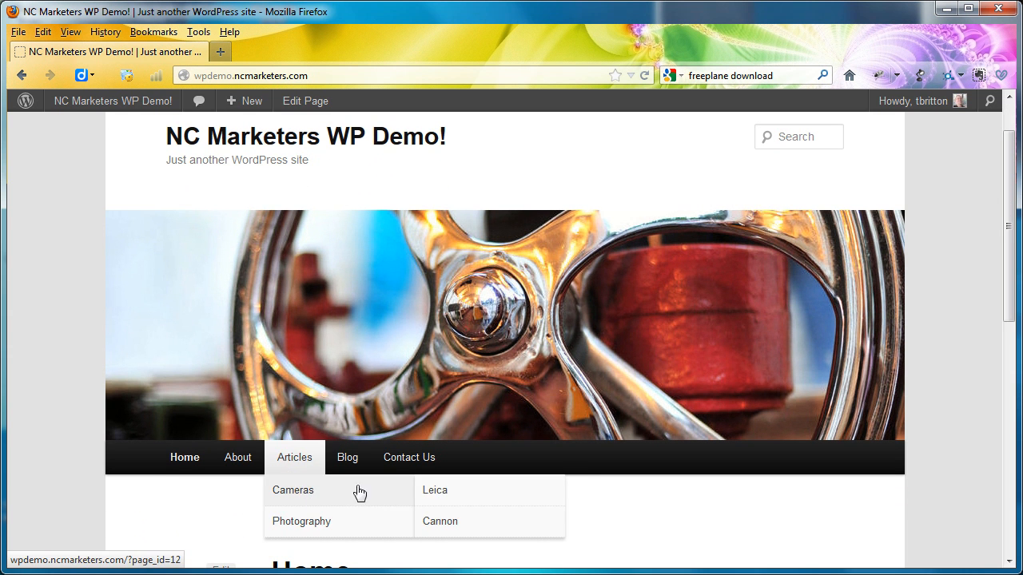
{"action": "left_click", "coordinate": [327, 532]}
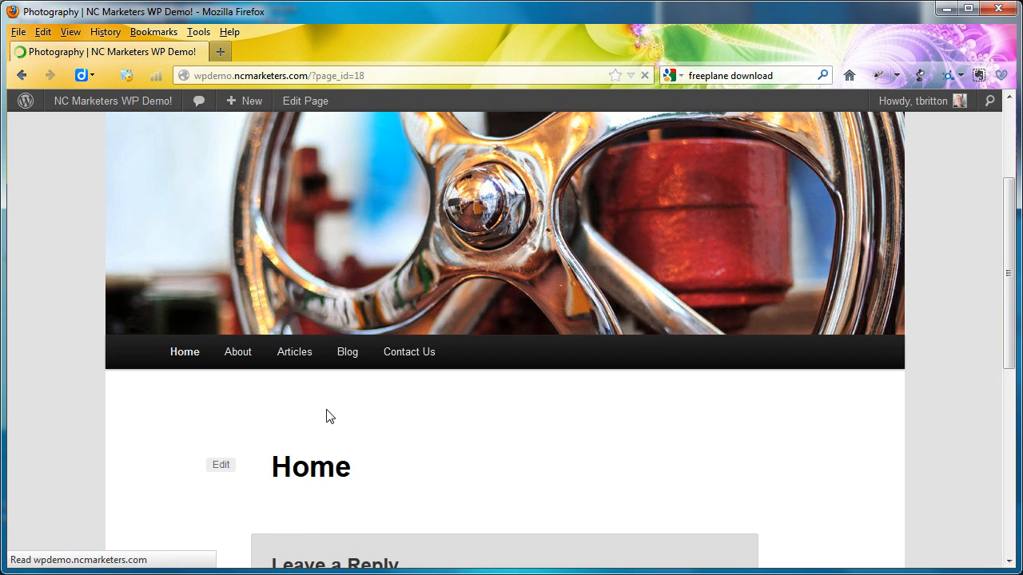
{"action": "scroll", "coordinate": [315, 500], "scroll_direction": "down", "scroll_amount": 5}
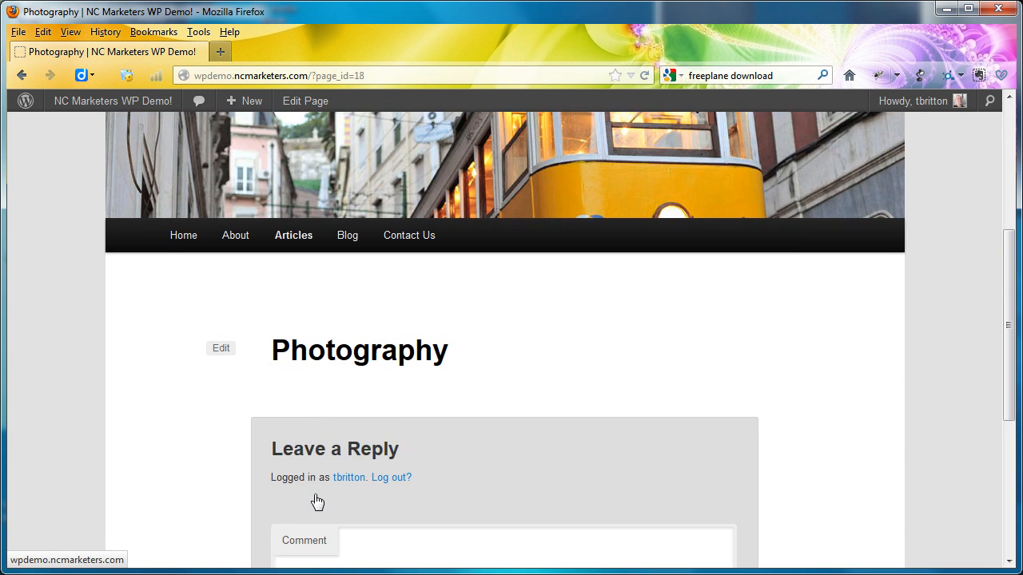
{"action": "mouse_move", "coordinate": [296, 248]}
{"action": "mouse_move", "coordinate": [301, 270]}
{"action": "mouse_move", "coordinate": [309, 303]}
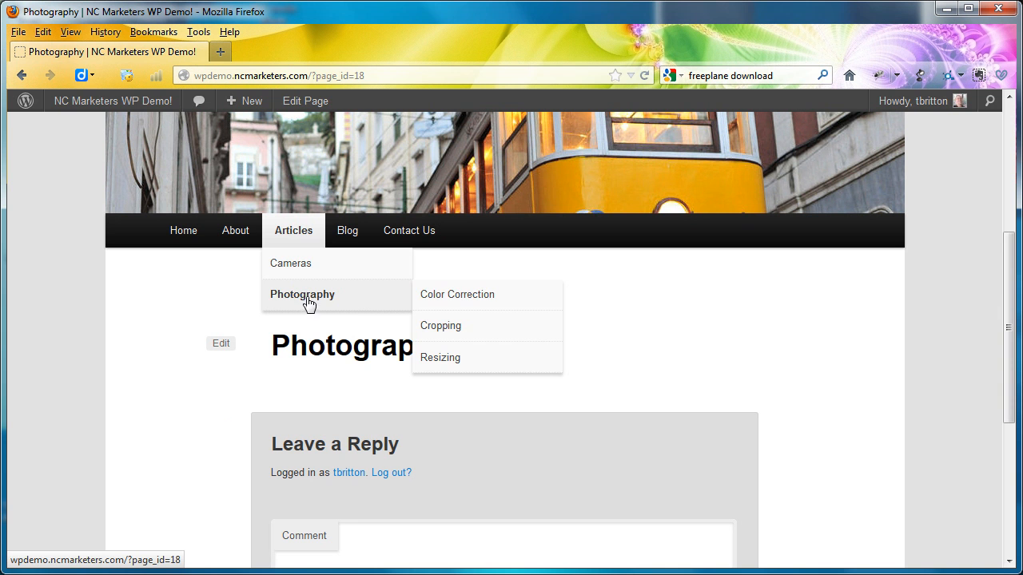
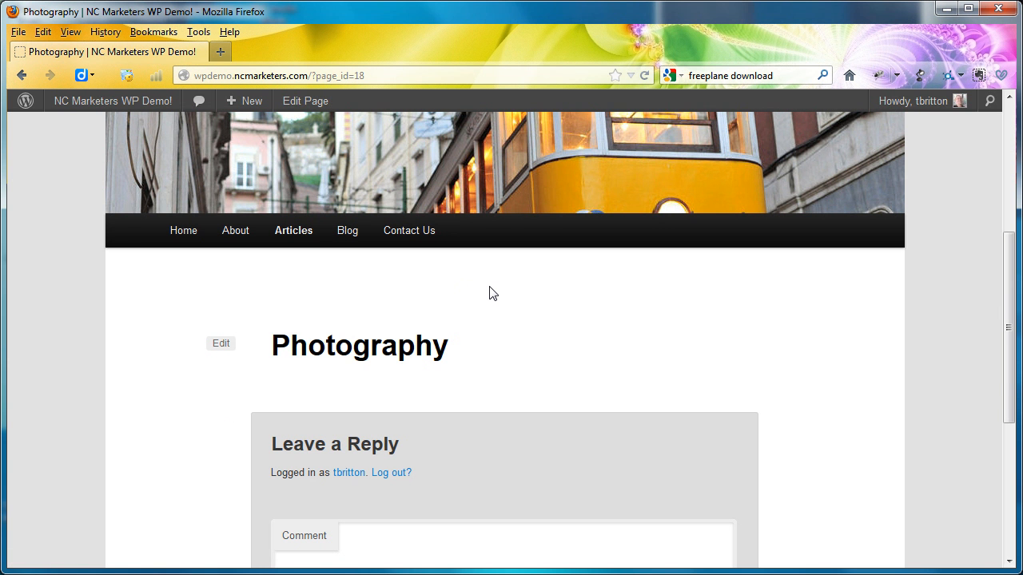
- Open the Home page from the live site's navigation and look over its header, navigation bar and content
{"action": "scroll", "coordinate": [489, 293], "scroll_direction": "down", "scroll_amount": 1}
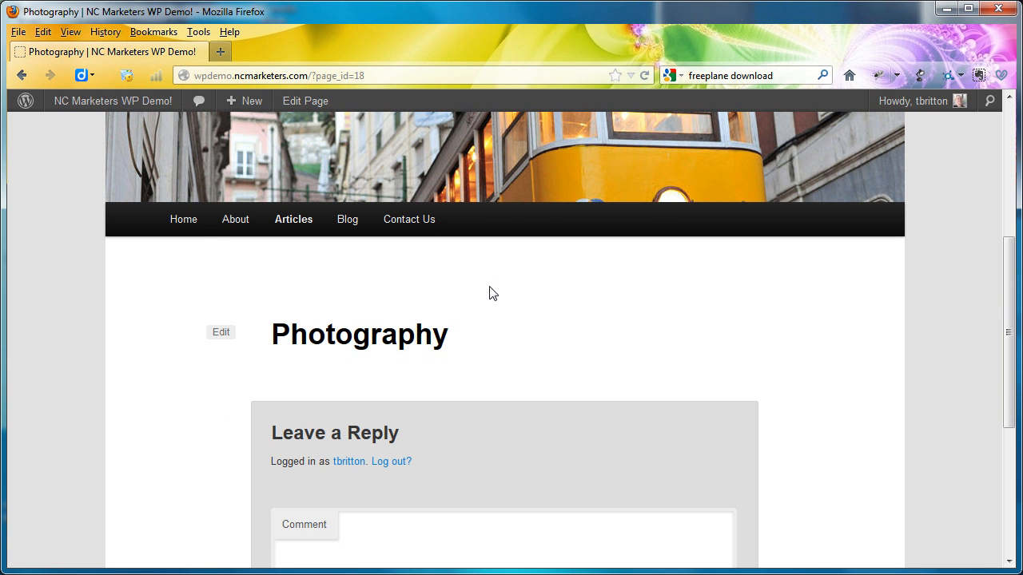
{"action": "left_click", "coordinate": [189, 230]}
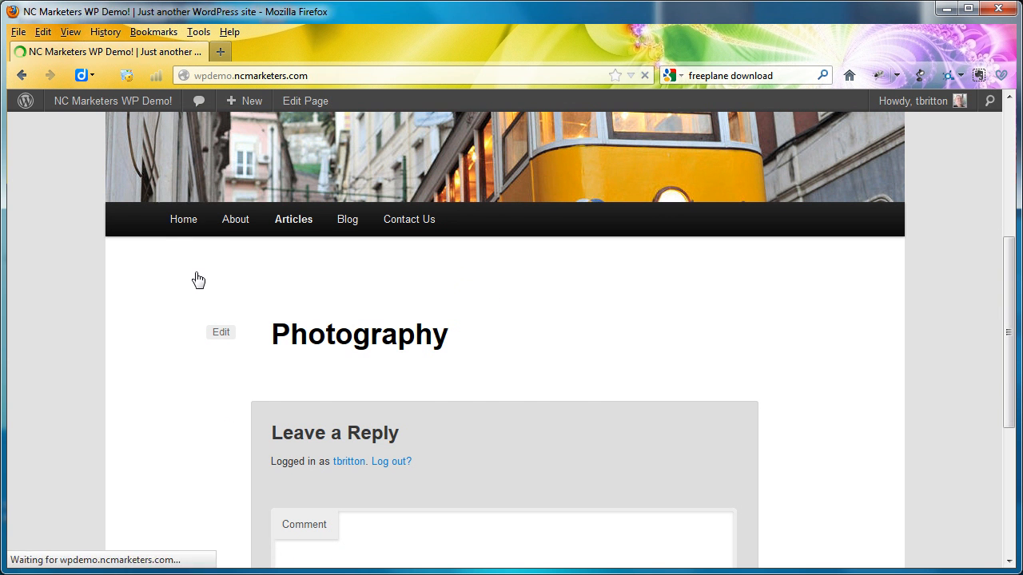
{"action": "scroll", "coordinate": [183, 330], "scroll_direction": "down", "scroll_amount": 1}
{"action": "scroll", "coordinate": [183, 330], "scroll_direction": "down", "scroll_amount": 10}
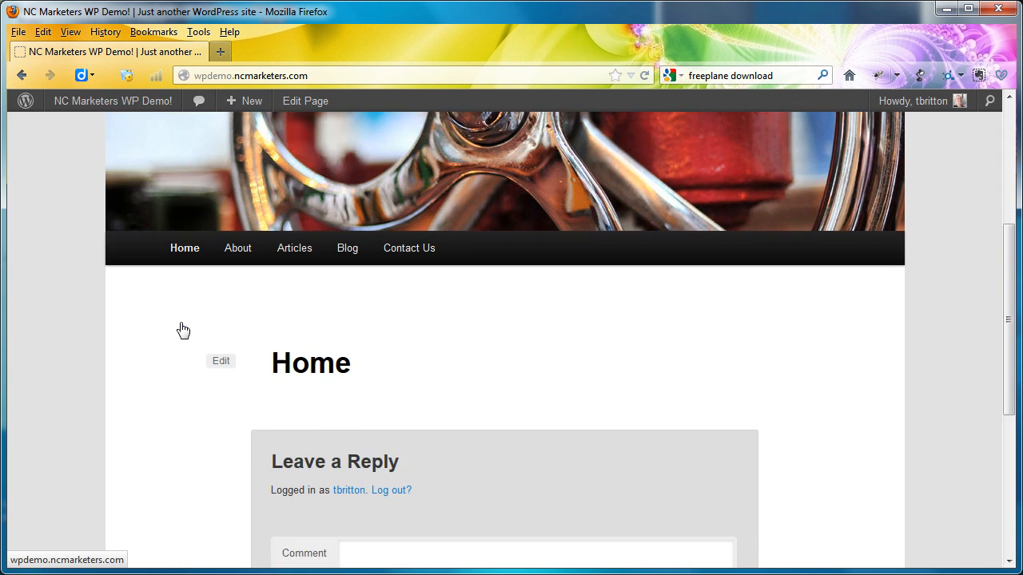
{"action": "scroll", "coordinate": [183, 330], "scroll_direction": "up", "scroll_amount": 10}
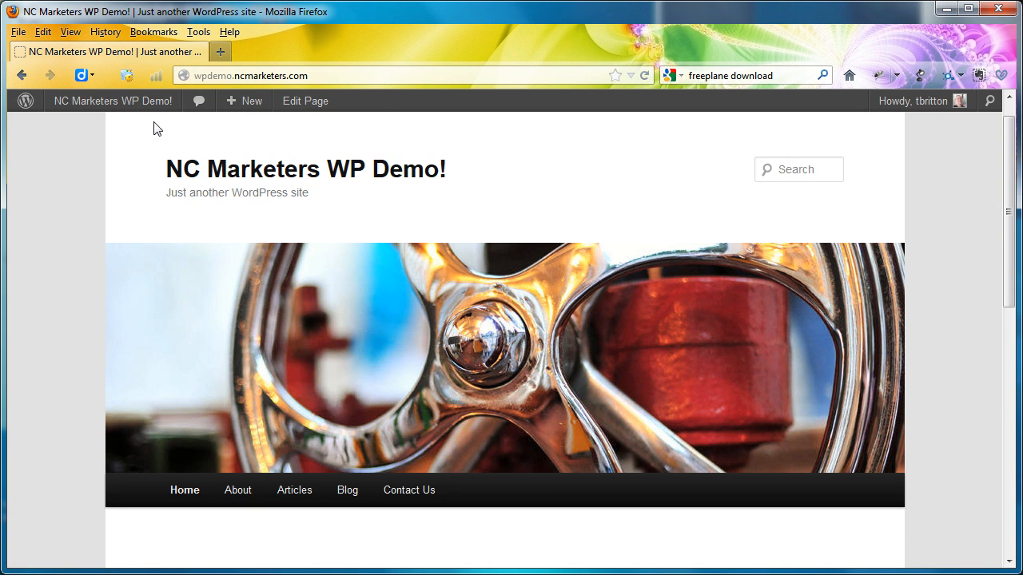
- Return to the site's admin dashboard and create a new custom menu named Footer Menu
{"action": "left_click", "coordinate": [110, 101]}
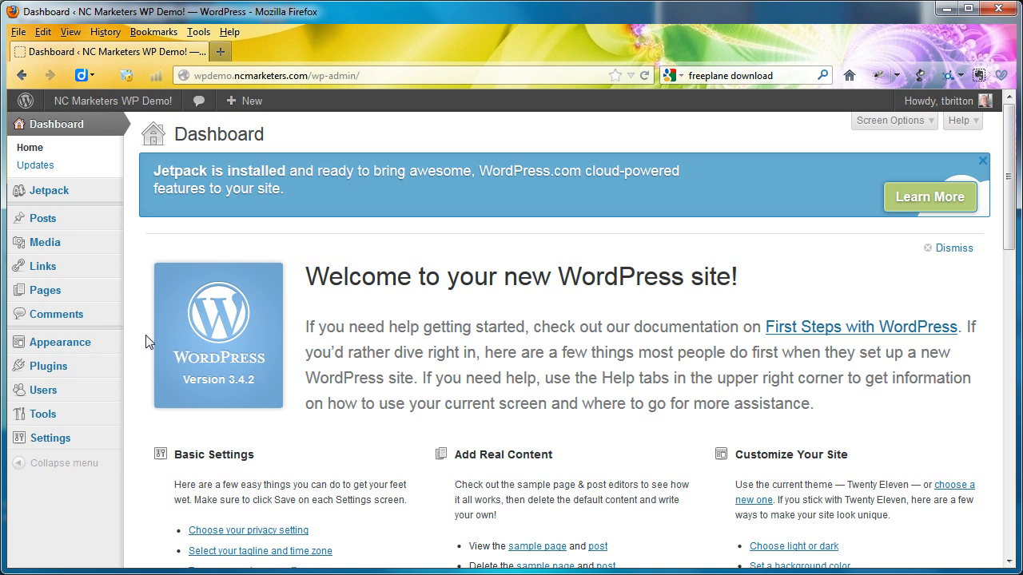
{"action": "mouse_move", "coordinate": [105, 349]}
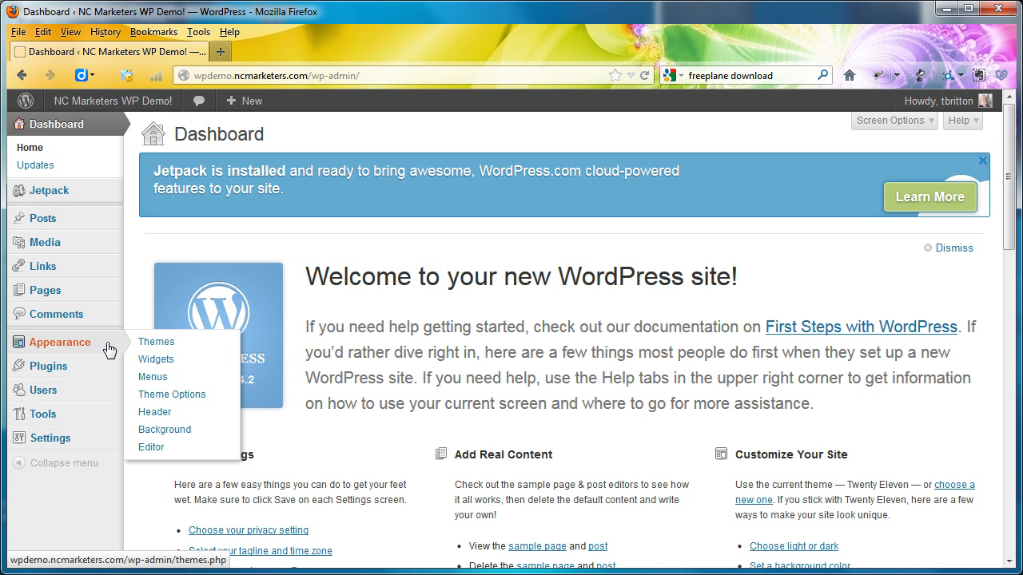
{"action": "left_click", "coordinate": [159, 382]}
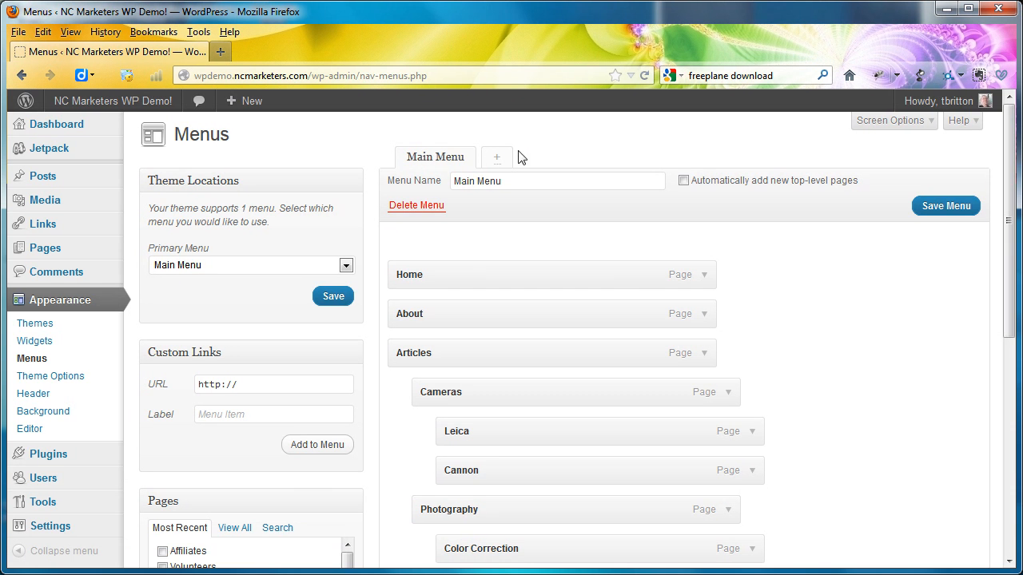
{"action": "left_click", "coordinate": [768, 313]}
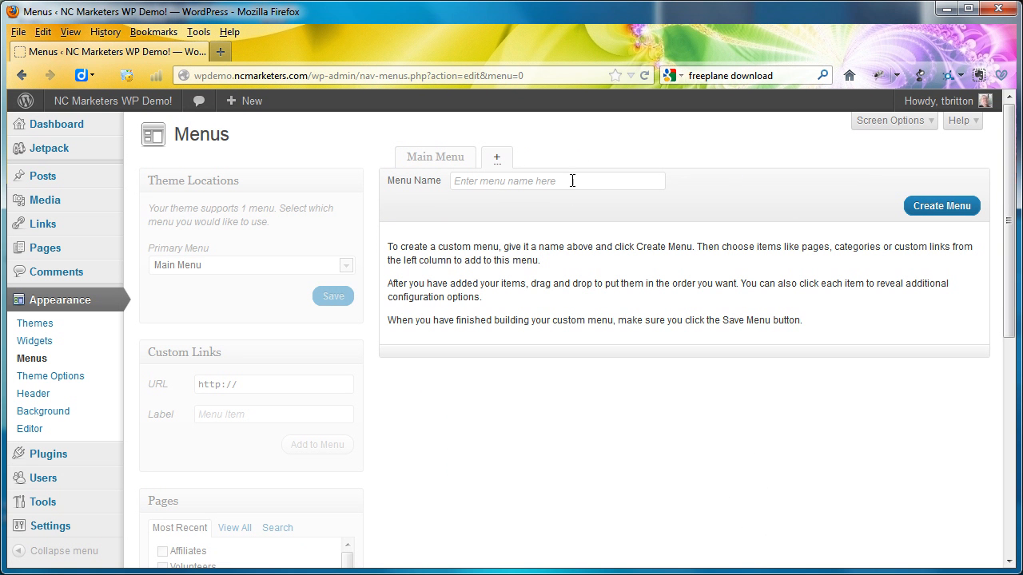
{"action": "left_click", "coordinate": [572, 180]}
{"action": "type", "text": "Foo"}
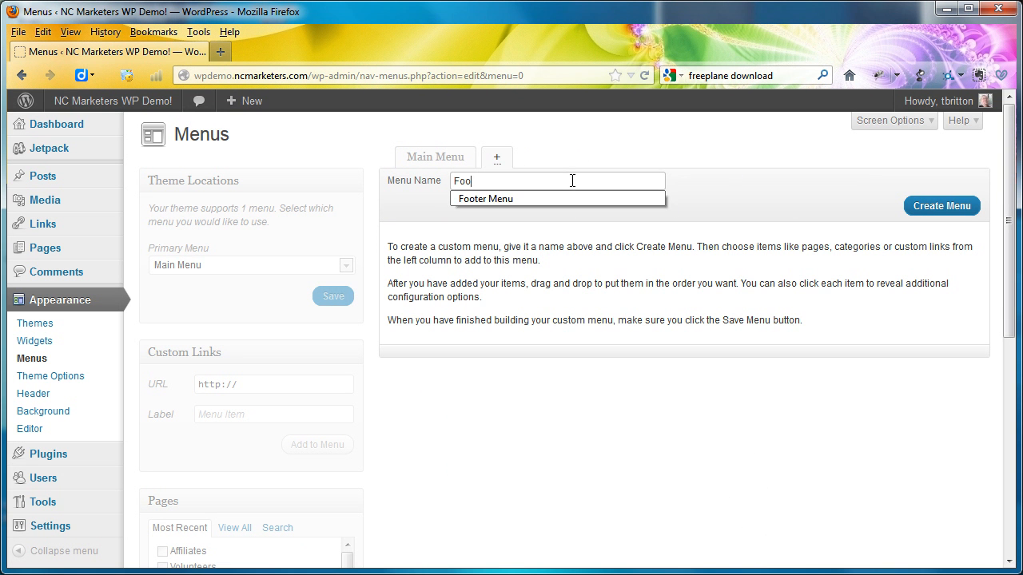
{"action": "type", "text": "ter"}
{"action": "key", "text": "Down"}
{"action": "key", "text": "Return"}
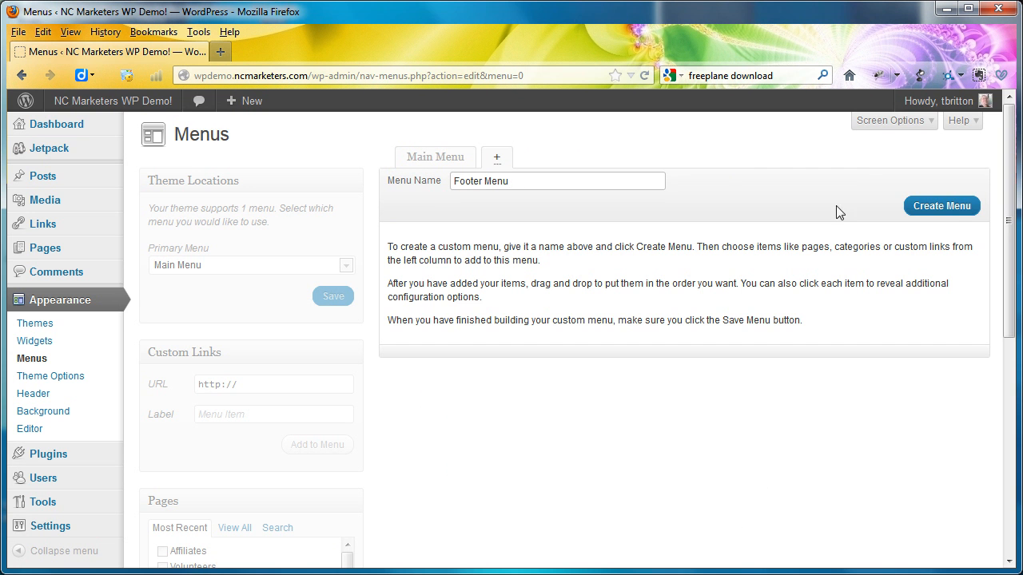
{"action": "left_click", "coordinate": [943, 206]}
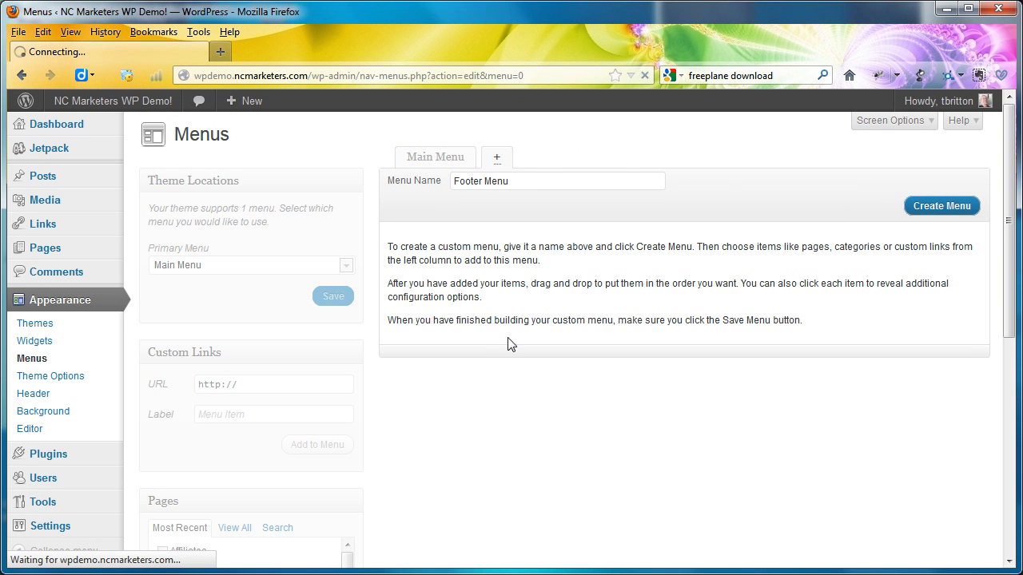
- Add the Affiliates, Volunteers, Disclaimer and Terms pages to Footer Menu
{"action": "scroll", "coordinate": [491, 356], "scroll_direction": "down", "scroll_amount": 6}
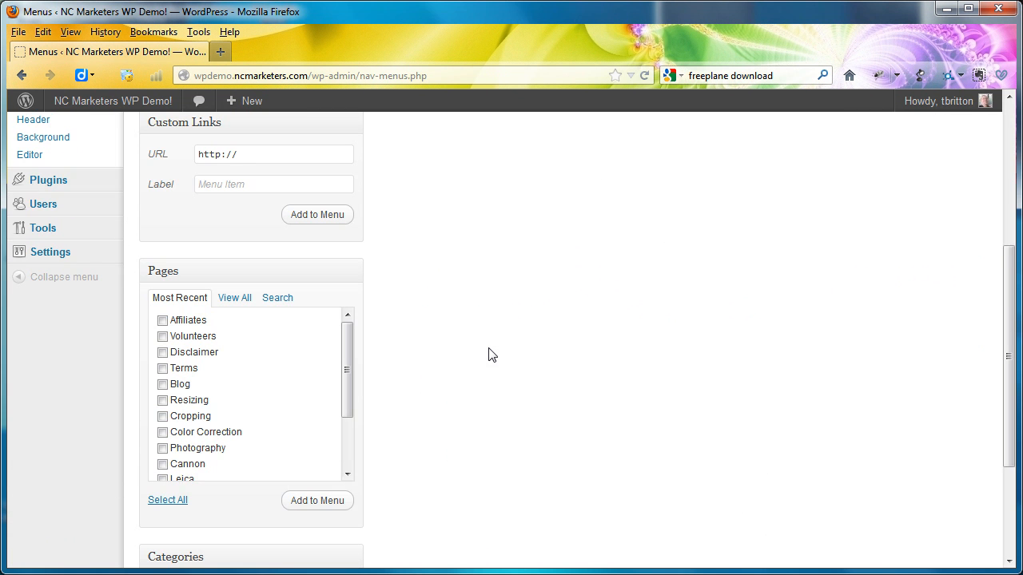
{"action": "left_click", "coordinate": [163, 336]}
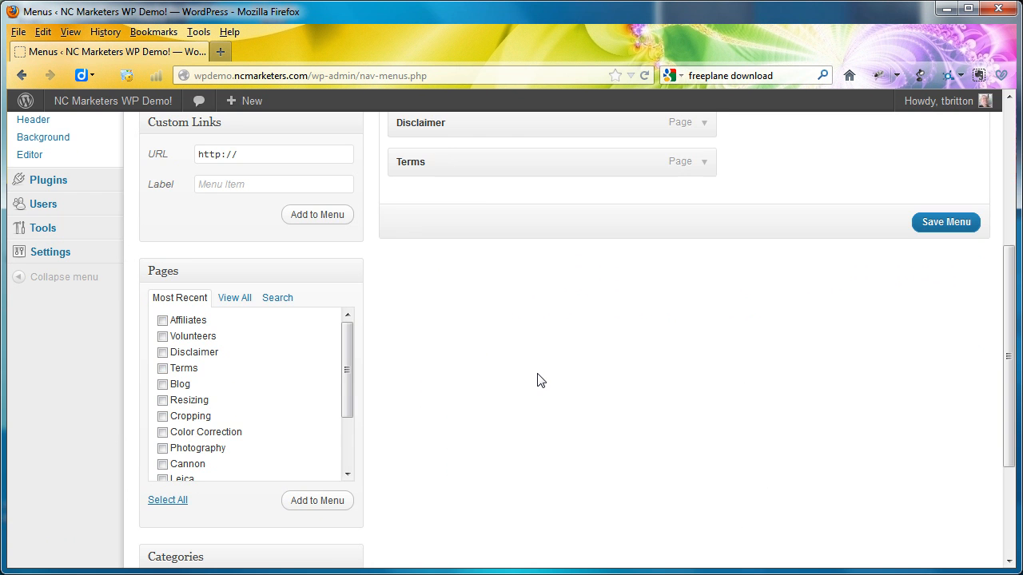
- Reorder Footer Menu as Terms, Disclaimer, Affiliates, Volunteers, and save the menu
{"action": "scroll", "coordinate": [537, 380], "scroll_direction": "up", "scroll_amount": 6}
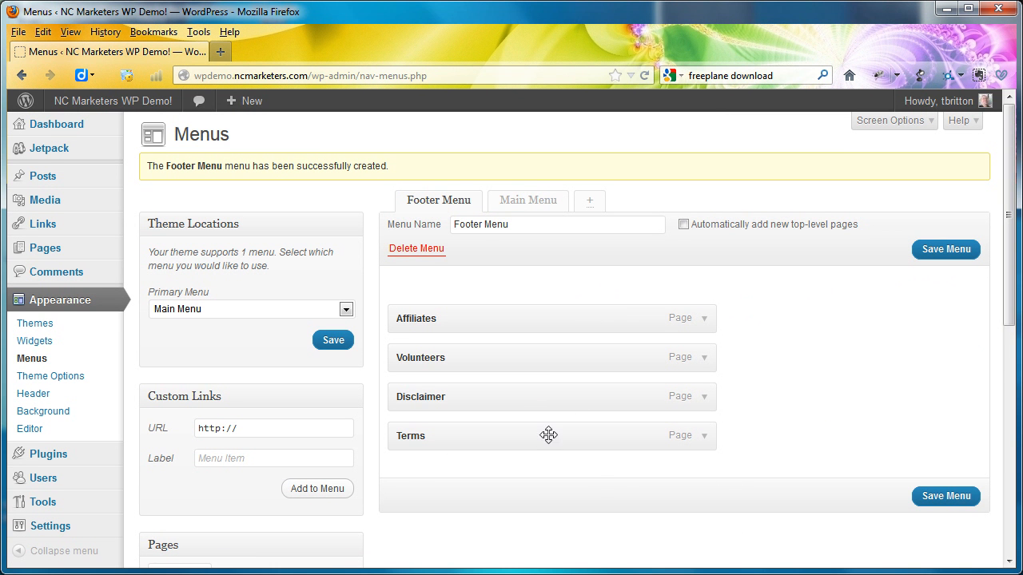
{"action": "left_click_drag", "start_coordinate": [539, 429], "coordinate": [542, 318]}
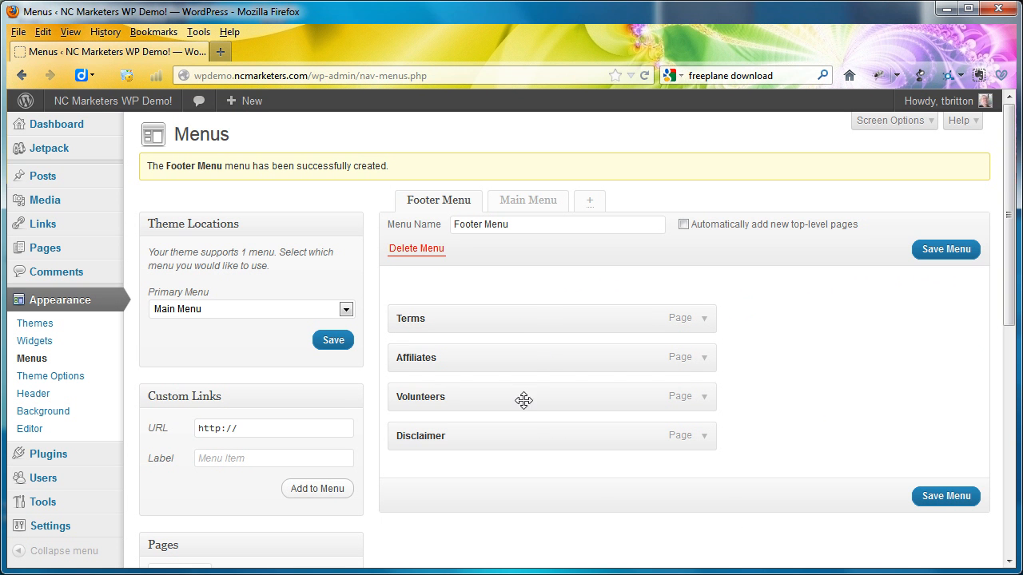
{"action": "left_click_drag", "start_coordinate": [513, 435], "coordinate": [516, 354]}
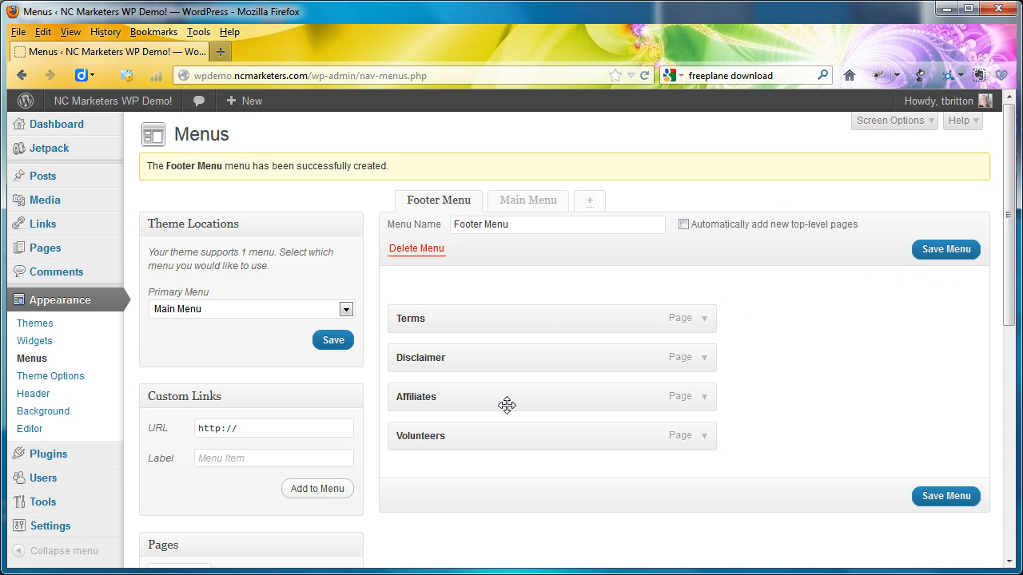
{"action": "mouse_move", "coordinate": [502, 432]}
{"action": "left_mouse_down"}
{"action": "mouse_move", "coordinate": [498, 450]}
{"action": "mouse_move", "coordinate": [499, 437]}
{"action": "left_mouse_up"}
{"action": "left_click", "coordinate": [965, 250]}
{"action": "scroll", "coordinate": [808, 349], "scroll_direction": "down", "scroll_amount": 4}
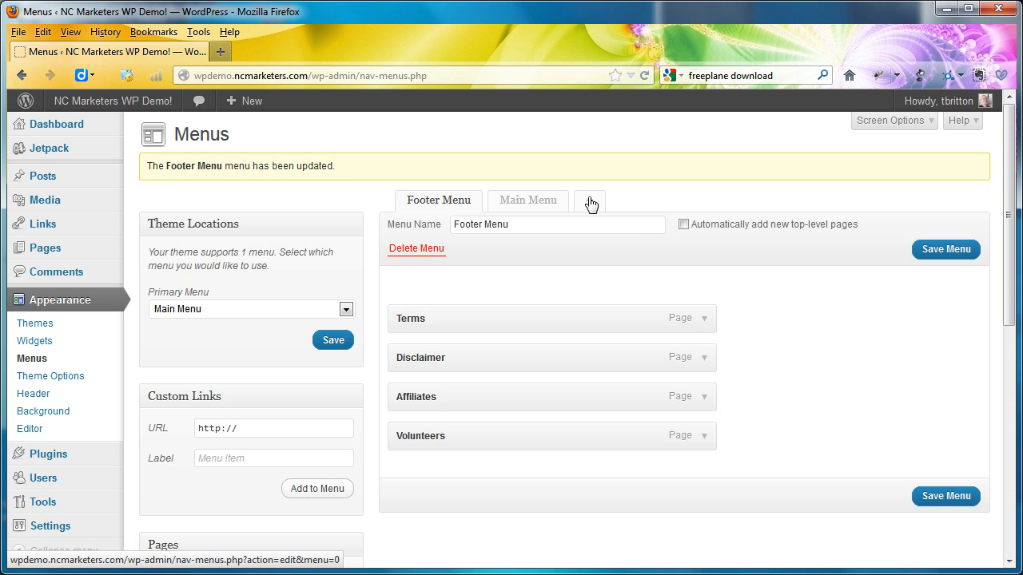
- Create another custom menu named Sidebar Menu
{"action": "left_click", "coordinate": [591, 204]}
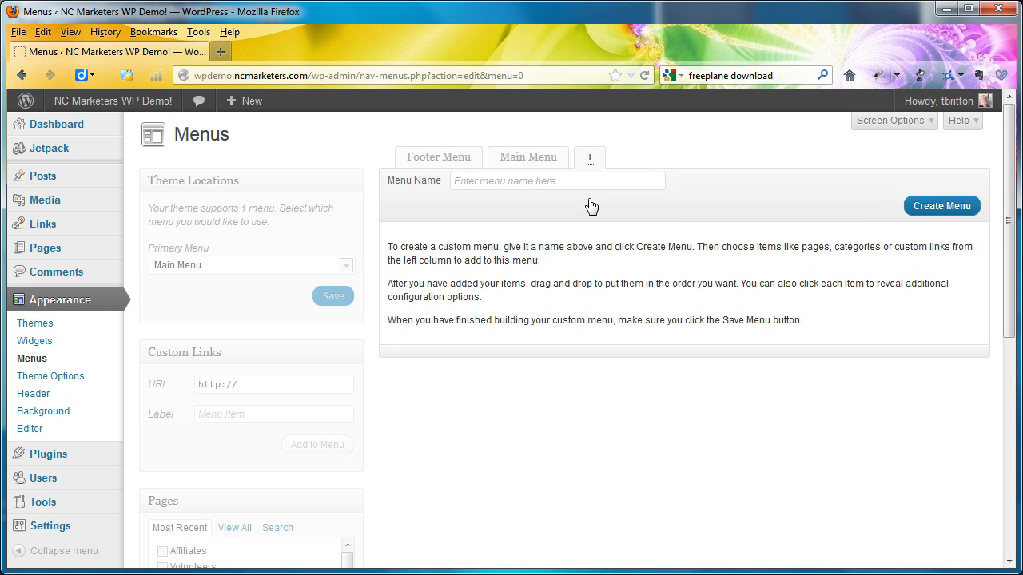
{"action": "left_click", "coordinate": [550, 181]}
{"action": "type", "text": "s"}
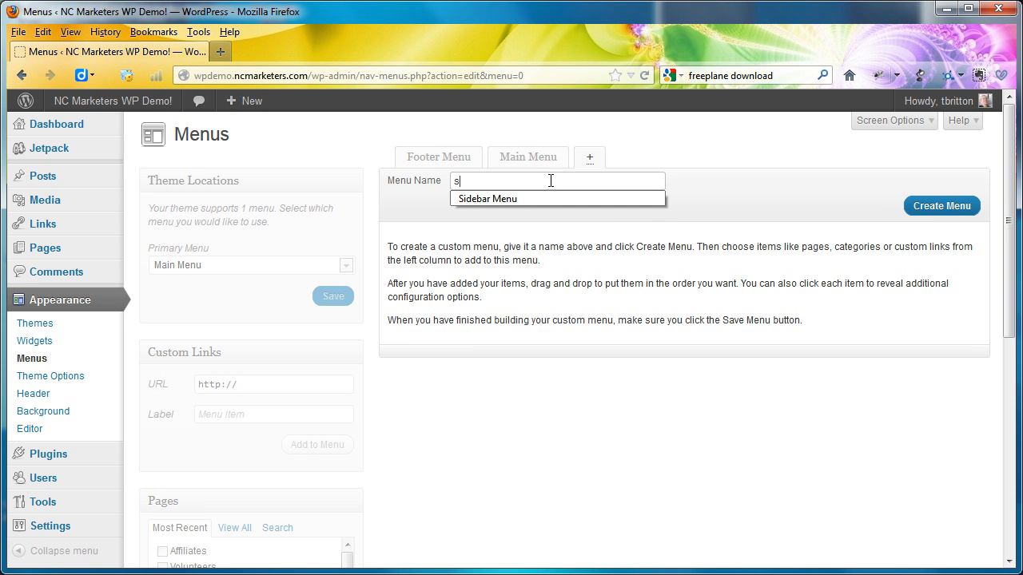
{"action": "key", "text": "Down"}
{"action": "key", "text": "Return"}
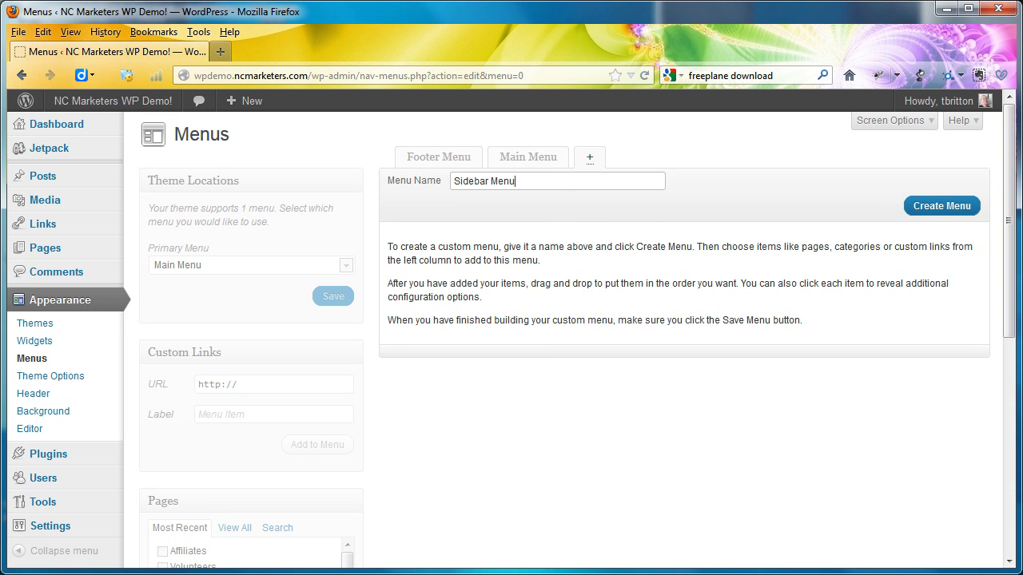
{"action": "left_click", "coordinate": [951, 207]}
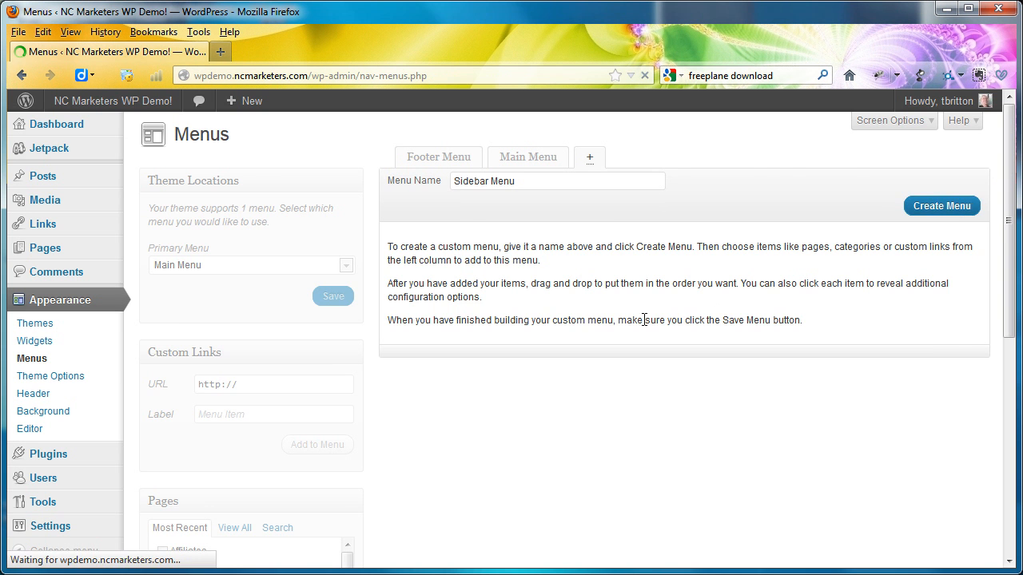
- Add the Resizing, Cropping, Color Correction, Photography, Cannon, Leica and Cameras pages to Sidebar Menu
{"action": "scroll", "coordinate": [464, 388], "scroll_direction": "down", "scroll_amount": 5}
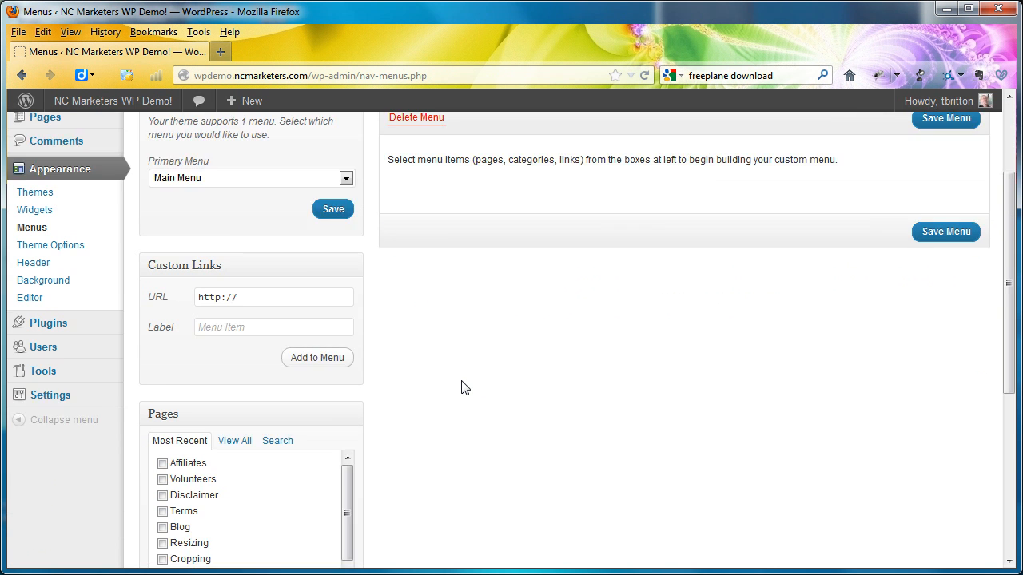
{"action": "scroll", "coordinate": [464, 387], "scroll_direction": "down", "scroll_amount": 1}
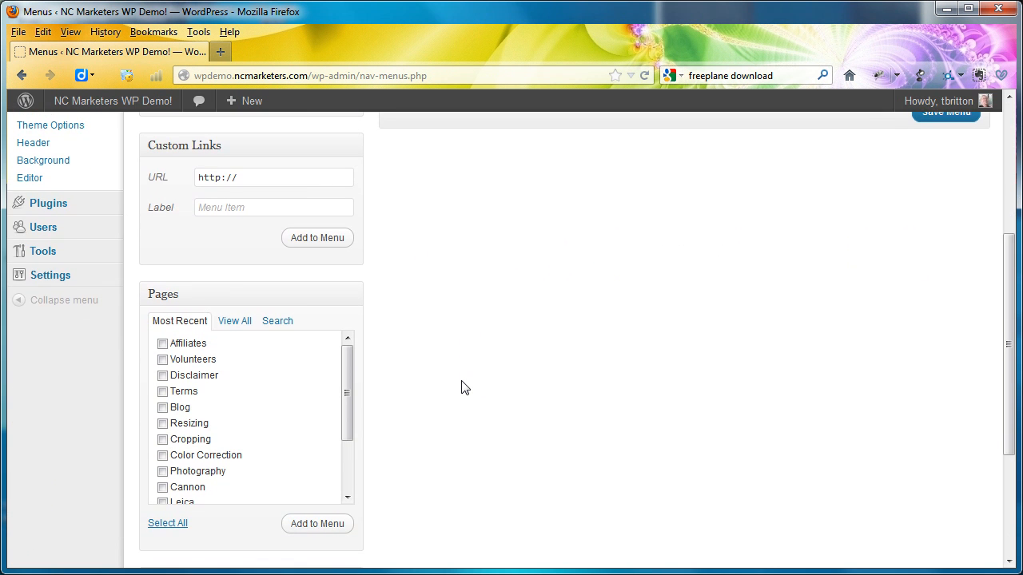
{"action": "scroll", "coordinate": [347, 449], "scroll_direction": "down", "scroll_amount": 2}
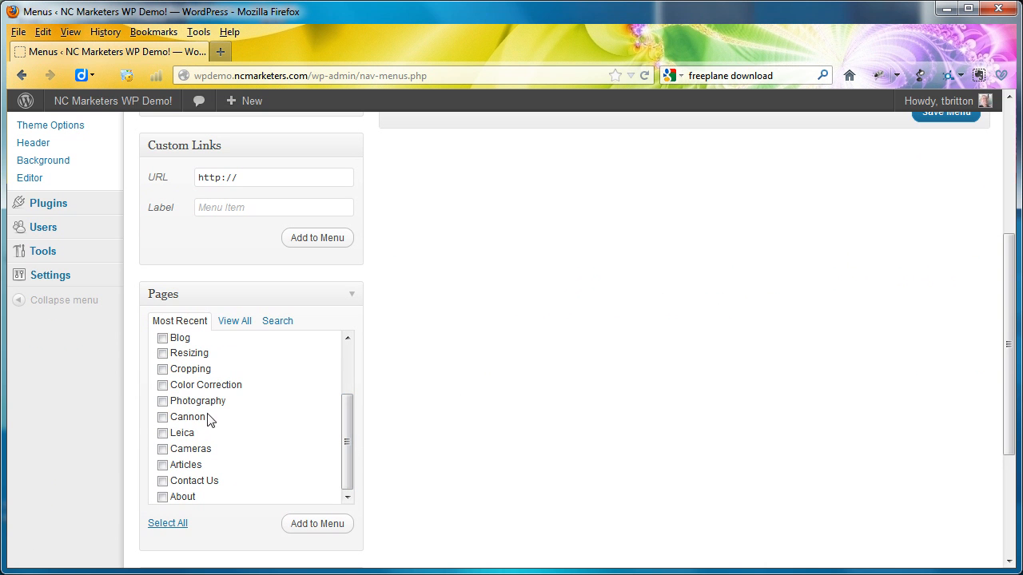
{"action": "left_click", "coordinate": [163, 353]}
{"action": "left_click", "coordinate": [163, 449]}
{"action": "left_click", "coordinate": [163, 402]}
{"action": "left_click", "coordinate": [163, 417]}
{"action": "left_click", "coordinate": [163, 386]}
{"action": "left_click", "coordinate": [302, 527]}
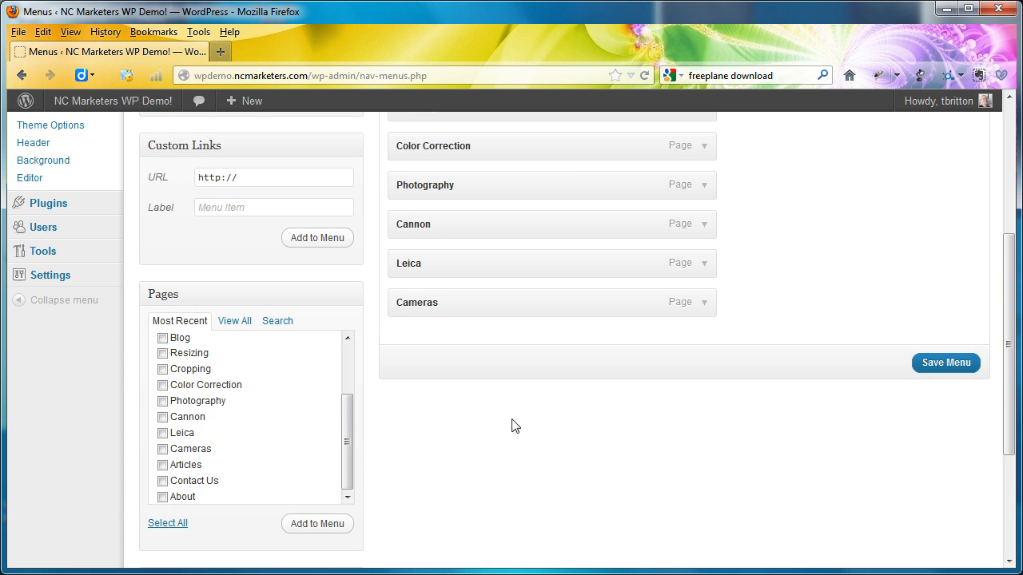
- Make Photography the first item of Sidebar Menu and nest Resizing, Cropping and Color Correction beneath it
{"action": "scroll", "coordinate": [511, 426], "scroll_direction": "up", "scroll_amount": 5}
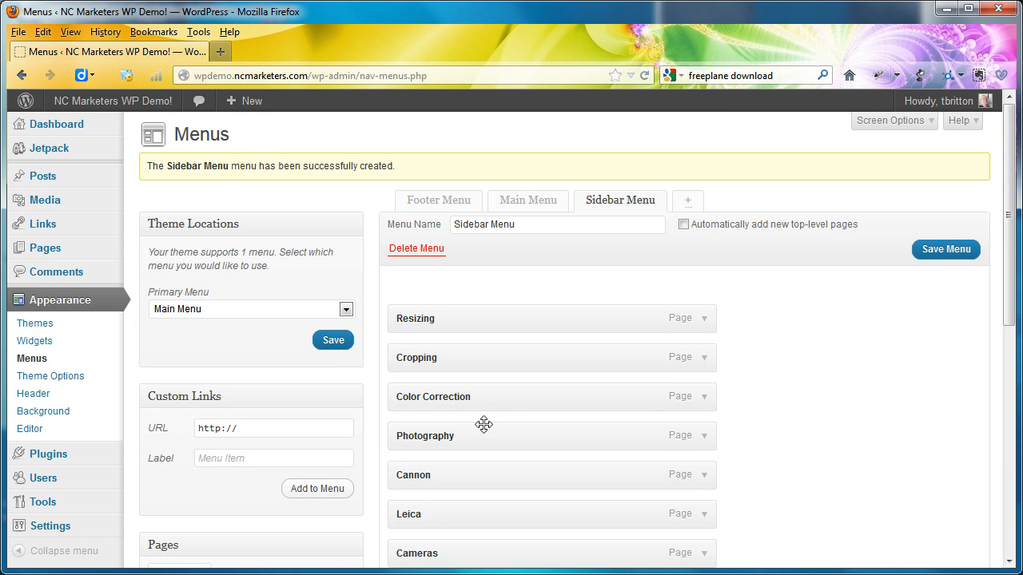
{"action": "left_click_drag", "start_coordinate": [479, 435], "coordinate": [480, 318]}
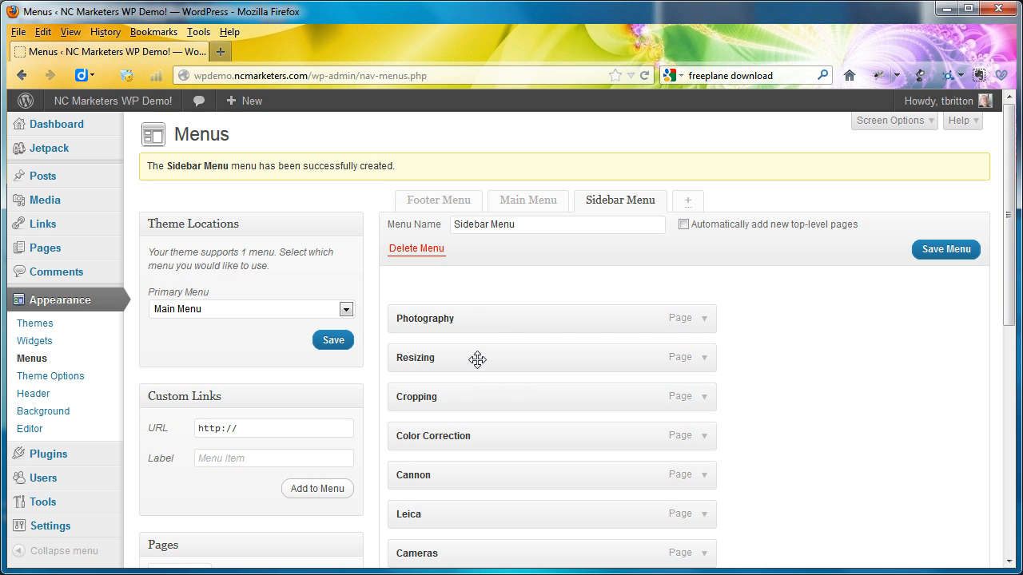
{"action": "left_click_drag", "start_coordinate": [477, 359], "coordinate": [521, 391]}
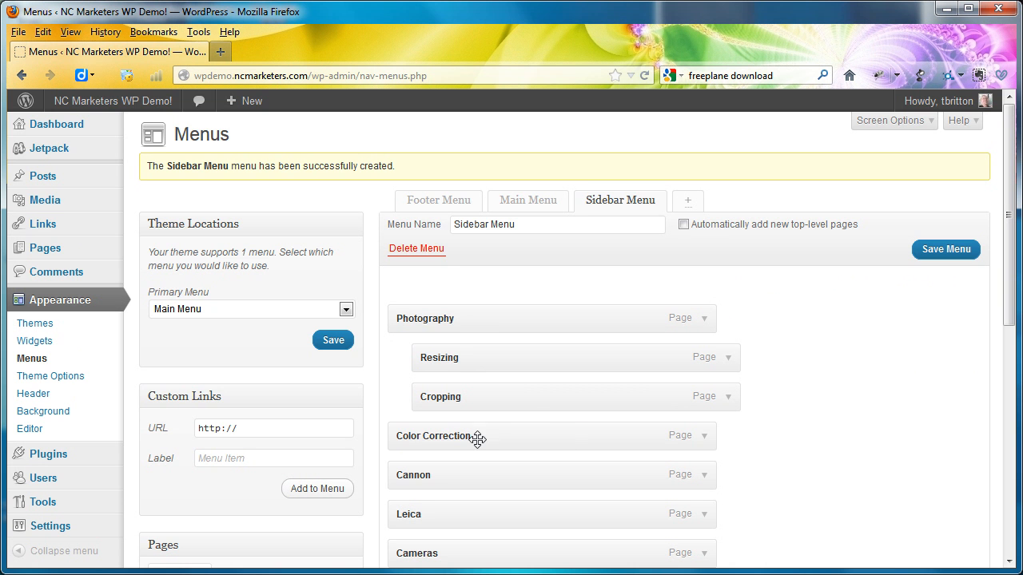
{"action": "left_click_drag", "start_coordinate": [477, 439], "coordinate": [552, 437]}
- Move Cameras ahead of Cannon and Leica, nest those two beneath it, and save Sidebar Menu
{"action": "scroll", "coordinate": [524, 484], "scroll_direction": "down", "scroll_amount": 1}
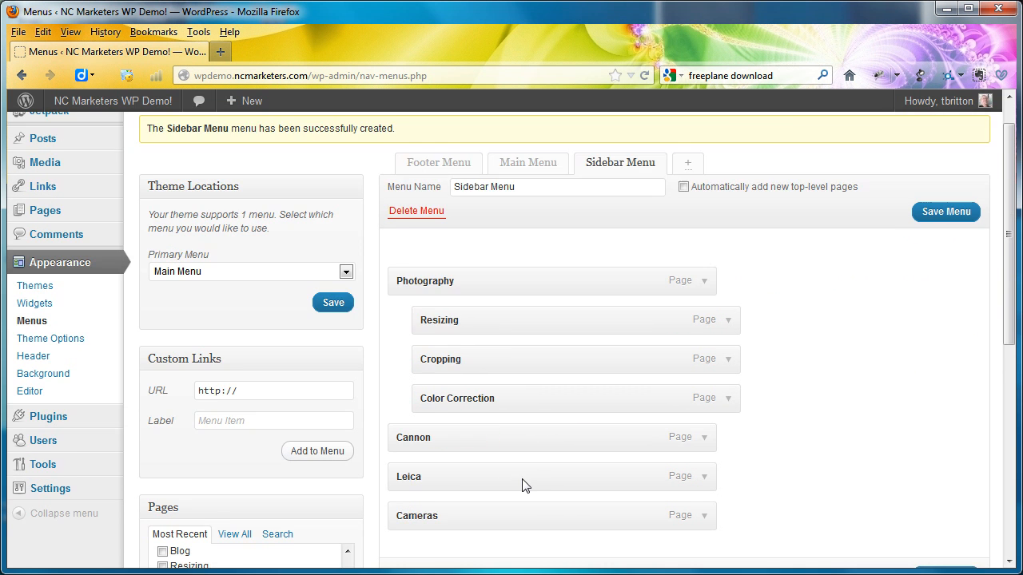
{"action": "scroll", "coordinate": [522, 484], "scroll_direction": "down", "scroll_amount": 1}
{"action": "left_click_drag", "start_coordinate": [516, 464], "coordinate": [509, 383]}
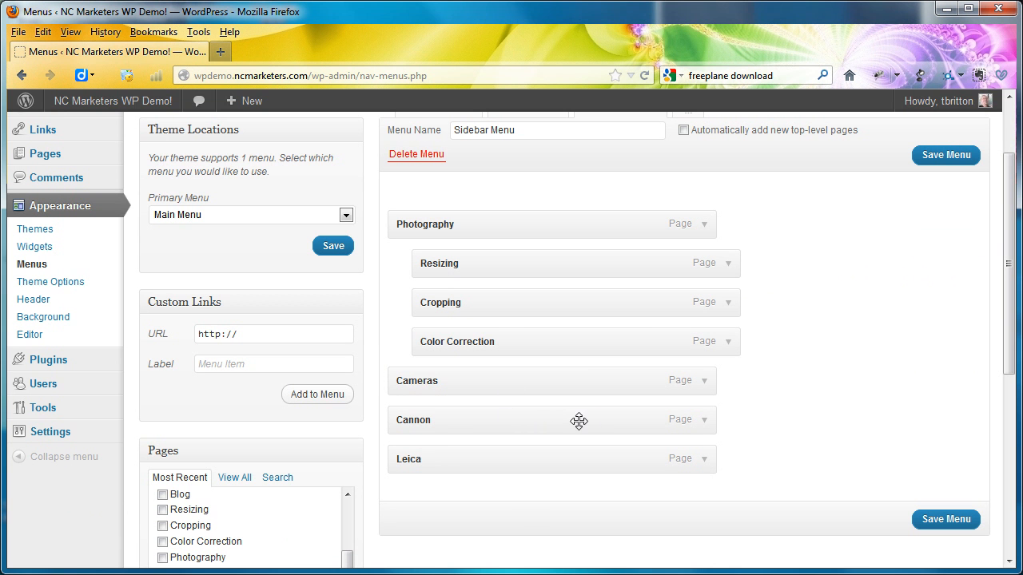
{"action": "left_click_drag", "start_coordinate": [552, 422], "coordinate": [589, 422]}
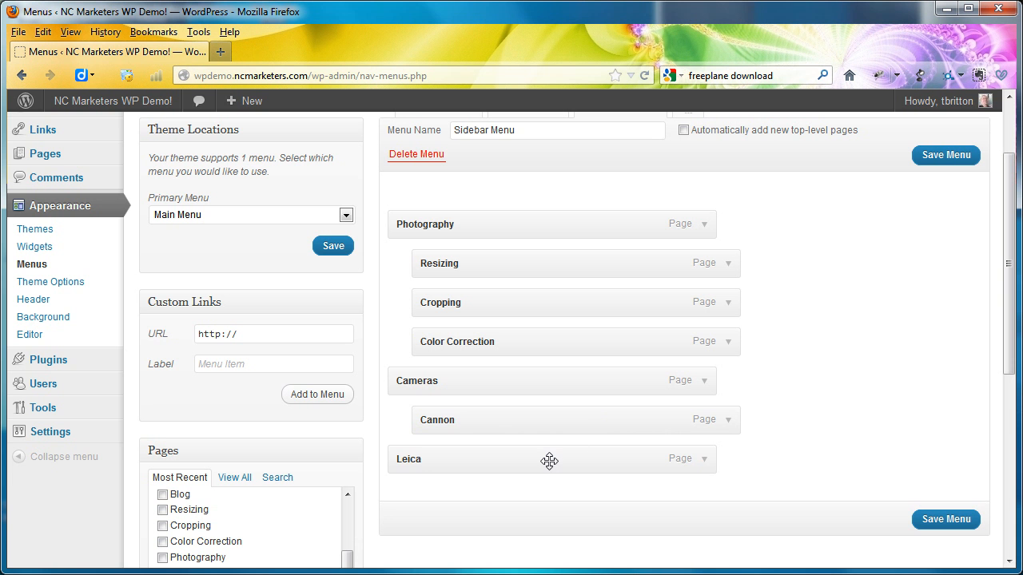
{"action": "left_click_drag", "start_coordinate": [550, 462], "coordinate": [589, 459]}
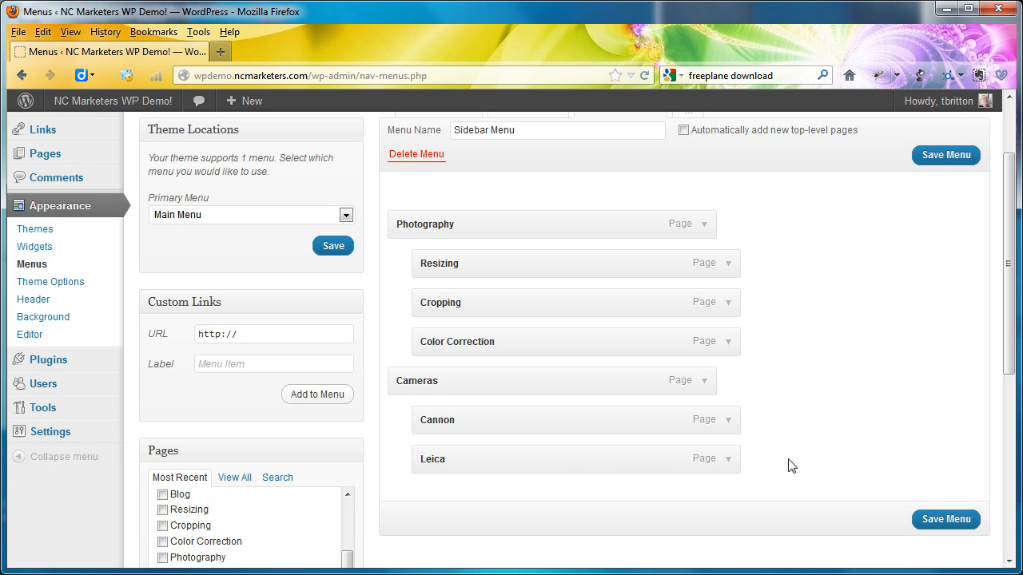
{"action": "left_click", "coordinate": [927, 519]}
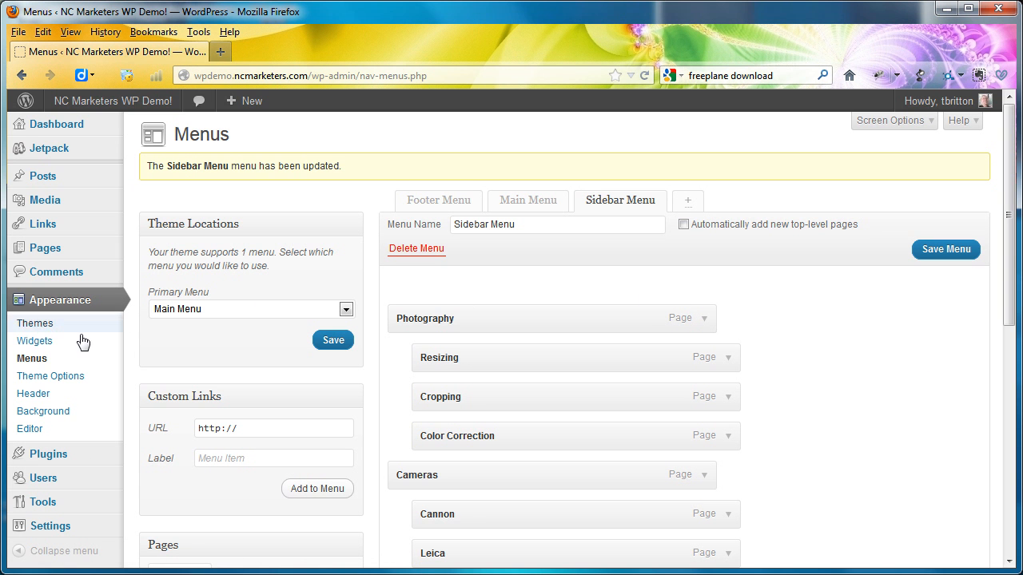
- Open the widget settings and expand Footer Area One, Footer Area Two and Footer Area Three
{"action": "left_click", "coordinate": [35, 341]}
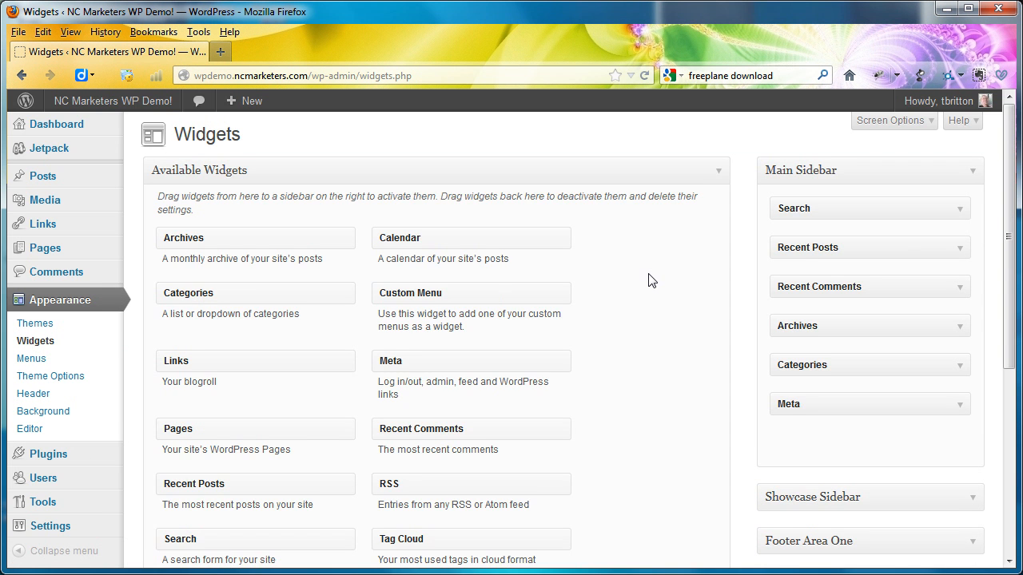
{"action": "scroll", "coordinate": [648, 280], "scroll_direction": "down", "scroll_amount": 5}
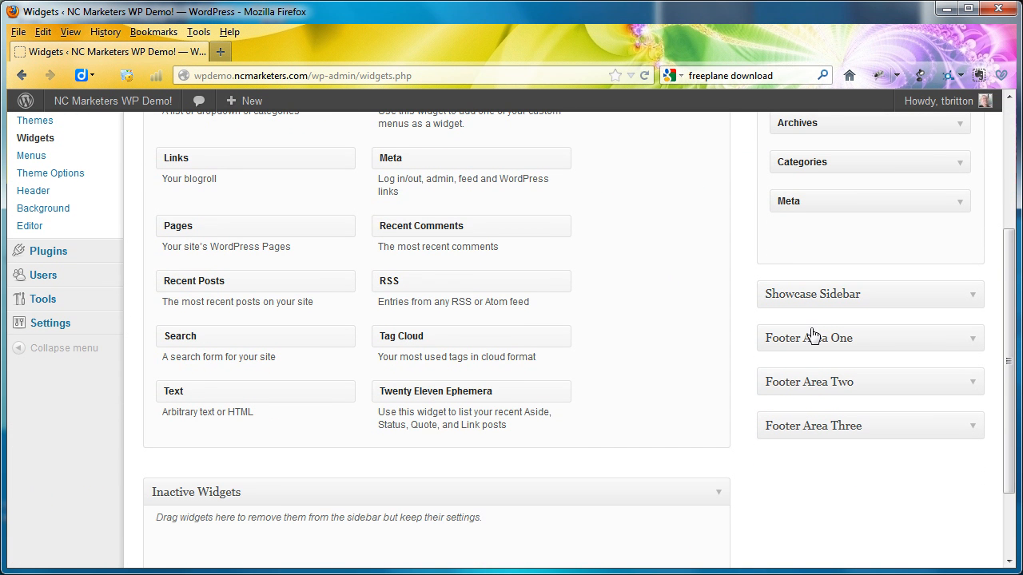
{"action": "left_click", "coordinate": [973, 342]}
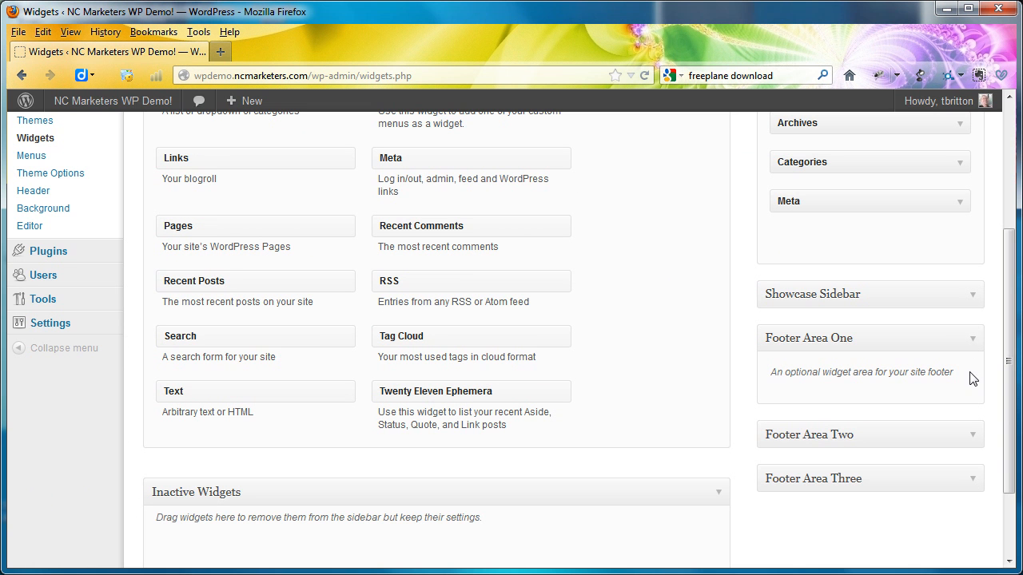
{"action": "left_click", "coordinate": [972, 438]}
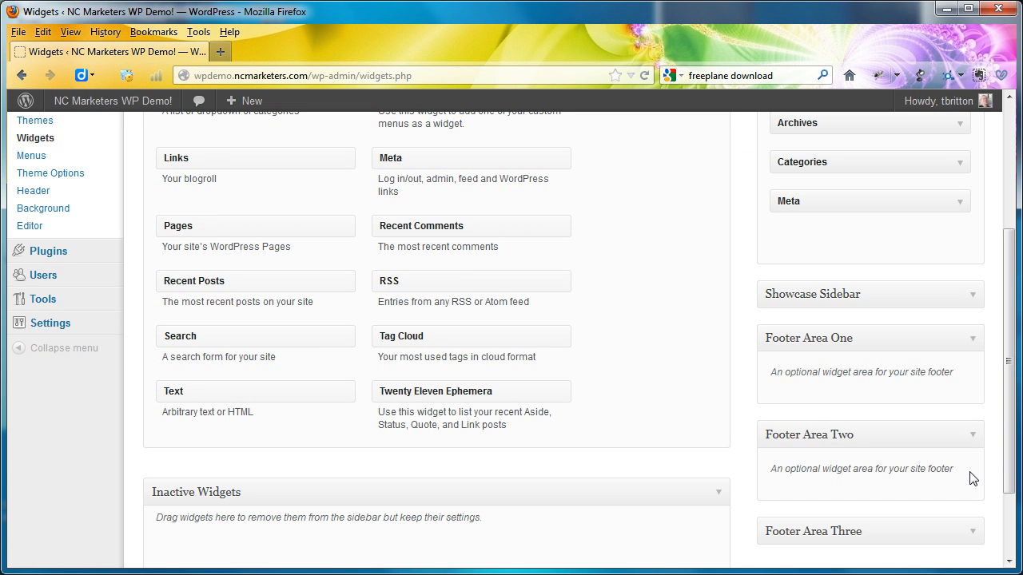
{"action": "left_click", "coordinate": [972, 534]}
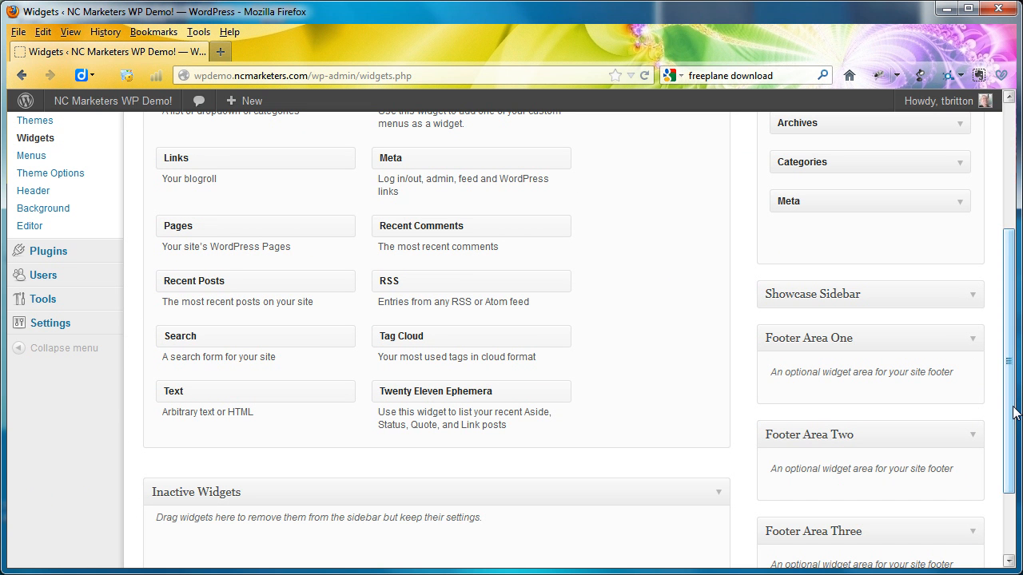
- Delete the Meta widget from the Main Sidebar
{"action": "left_click_drag", "start_coordinate": [1013, 409], "coordinate": [1011, 289]}
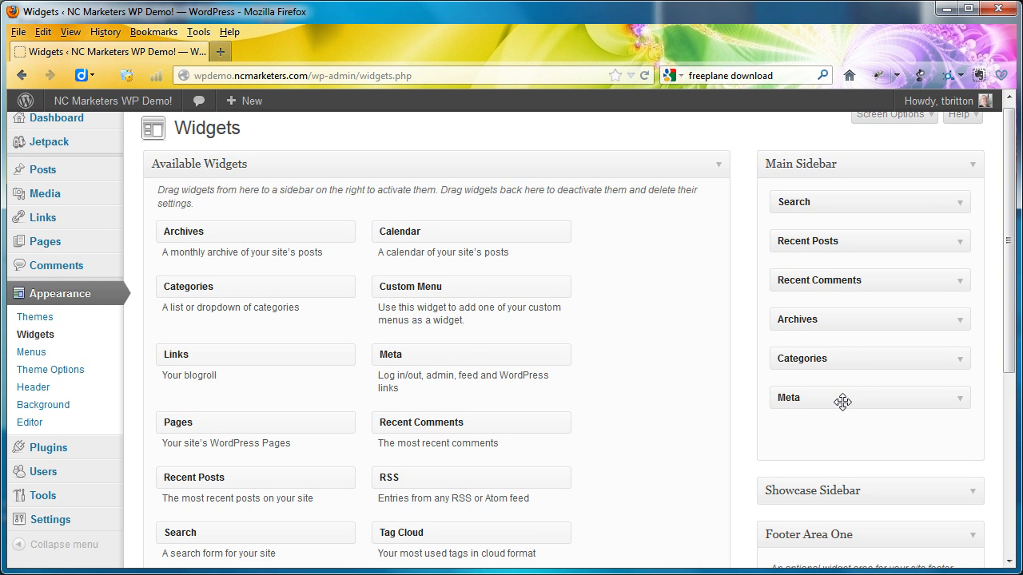
{"action": "left_click", "coordinate": [959, 402]}
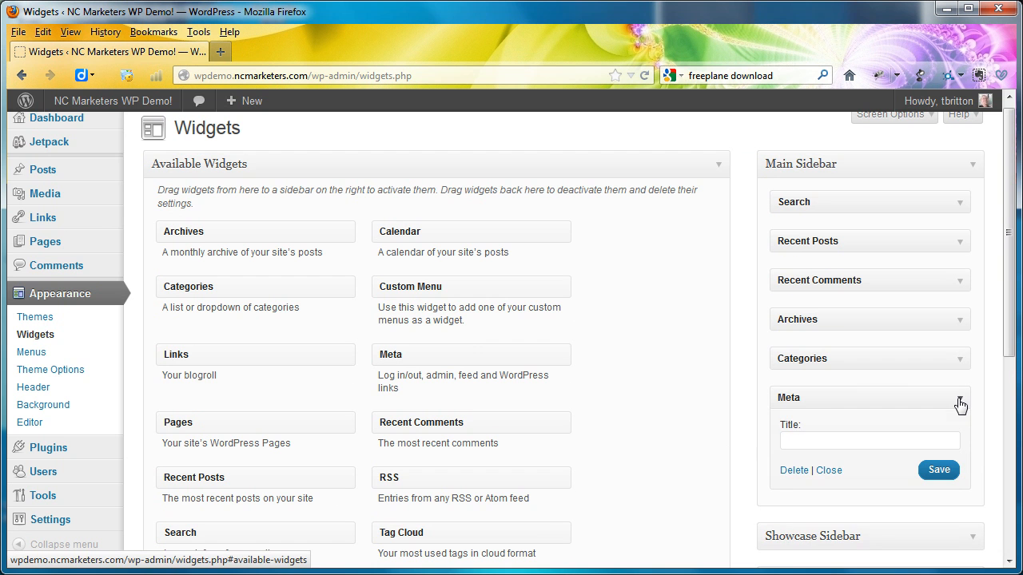
{"action": "left_click", "coordinate": [793, 470]}
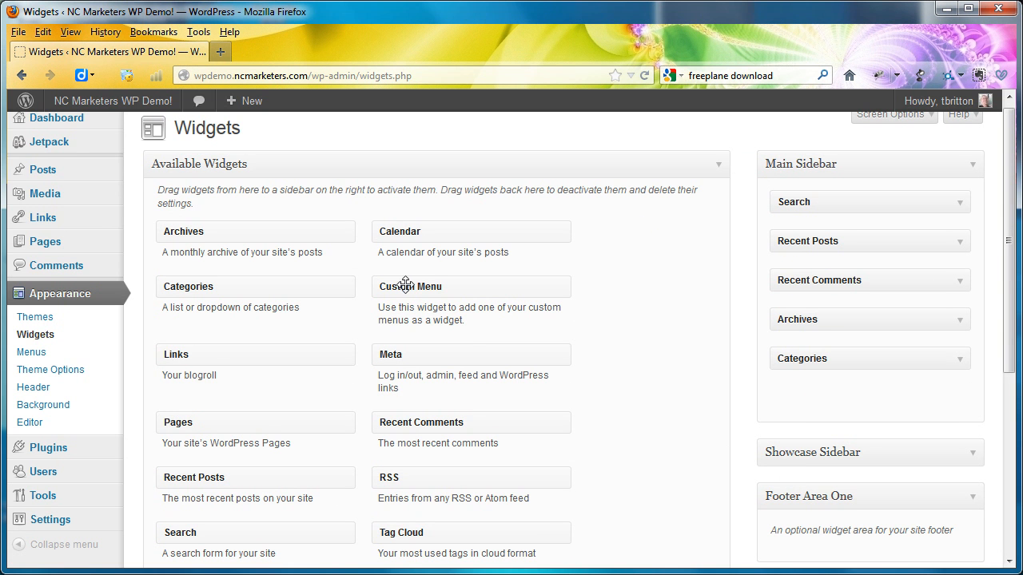
- Add a Custom Menu widget below Search in the Main Sidebar, showing Sidebar Menu with the title Articles, and save it
{"action": "left_click_drag", "start_coordinate": [402, 285], "coordinate": [809, 248]}
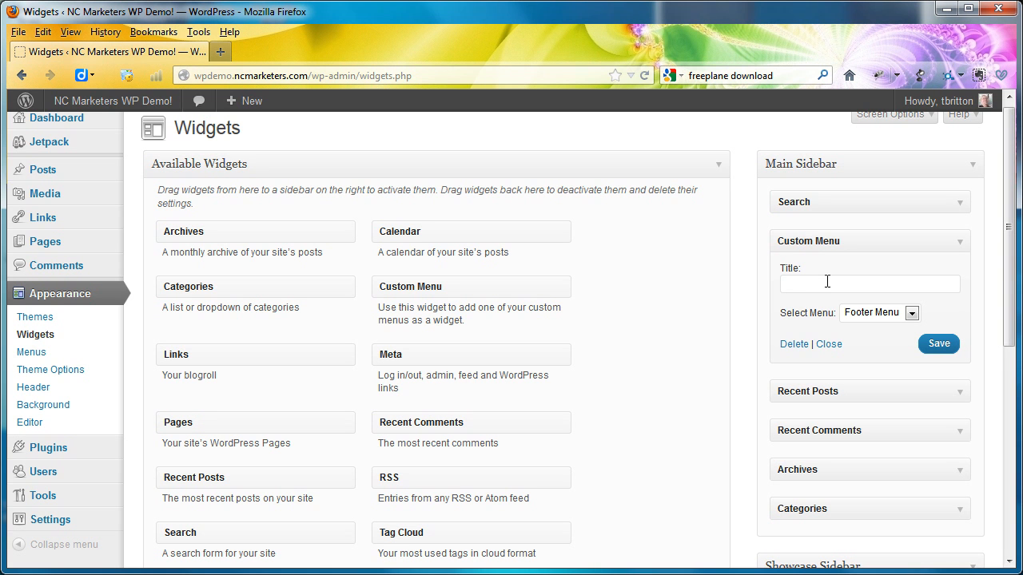
{"action": "left_click", "coordinate": [912, 318]}
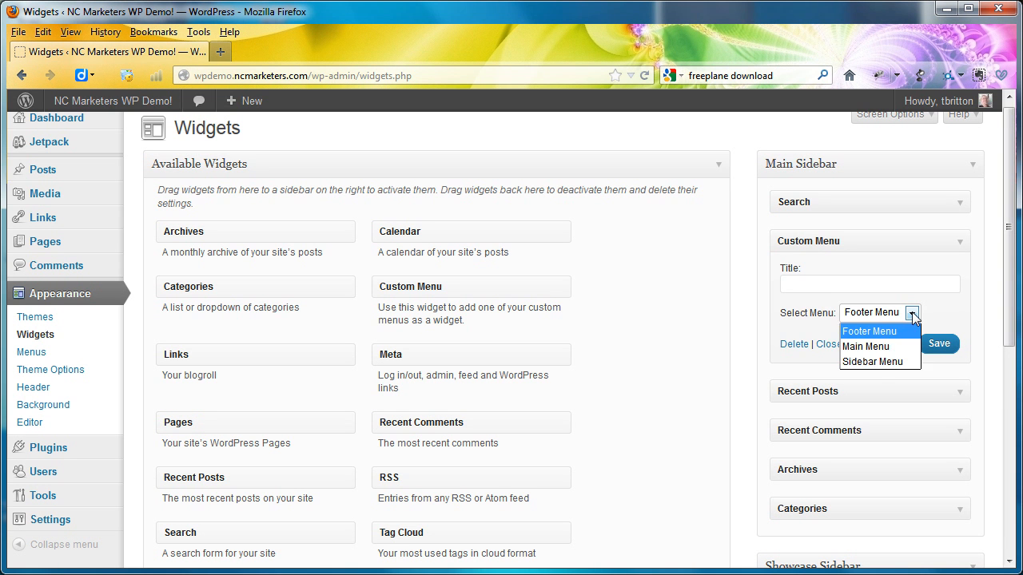
{"action": "left_click", "coordinate": [877, 363]}
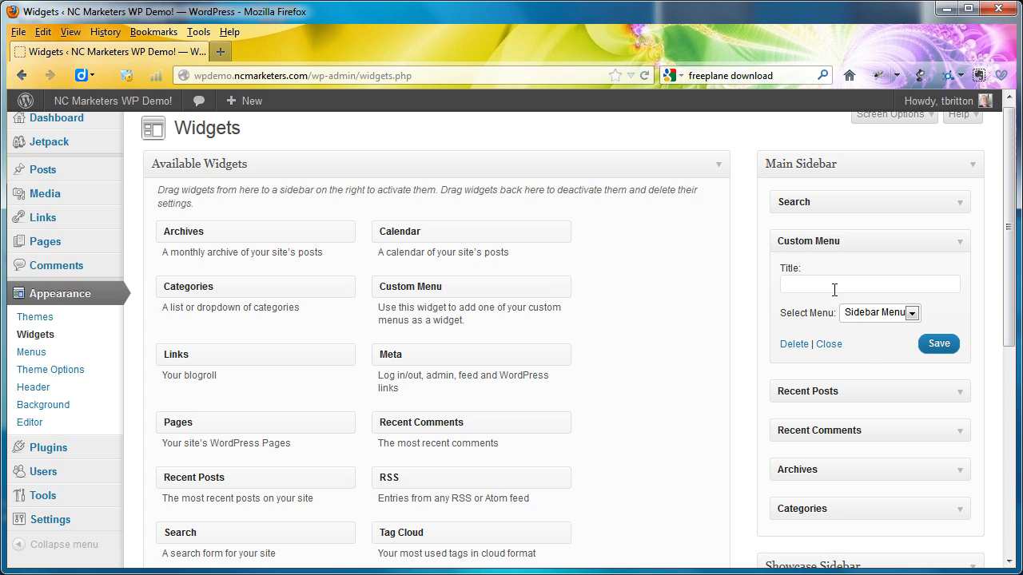
{"action": "left_click", "coordinate": [903, 283]}
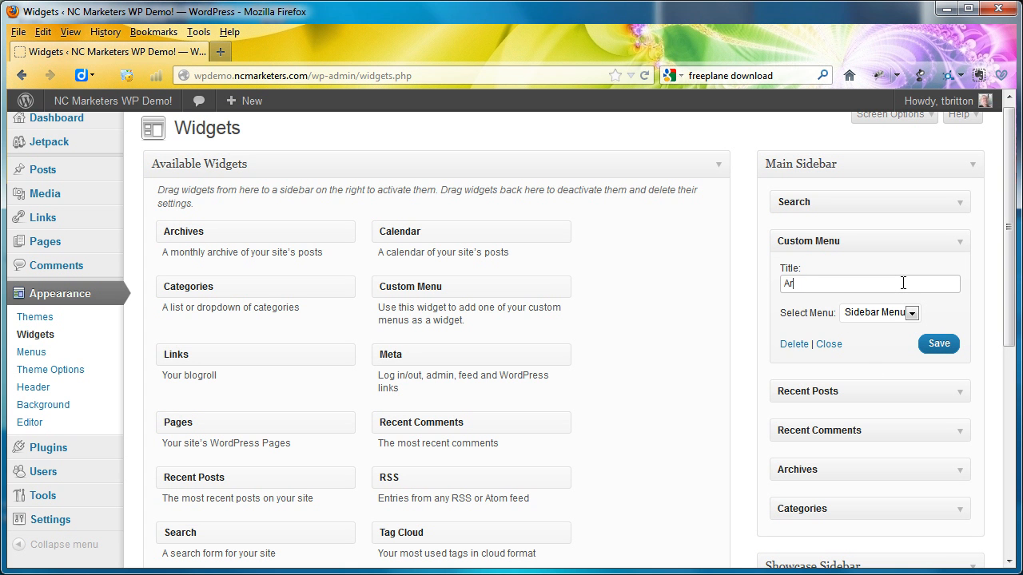
{"action": "left_click", "coordinate": [936, 336]}
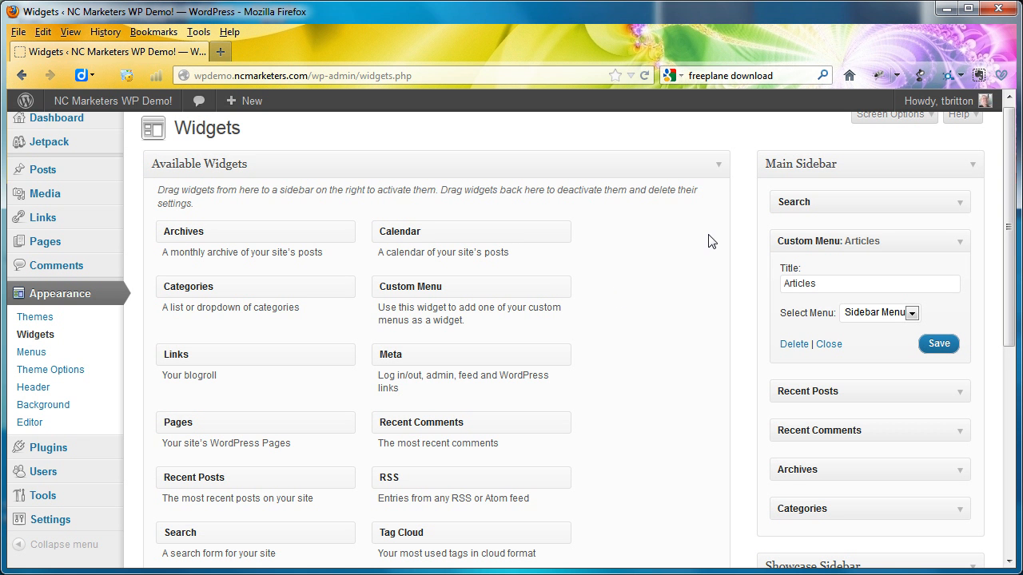
- View the live site and check the Home and About pages for the sidebar and its menu
{"action": "left_click", "coordinate": [80, 101]}
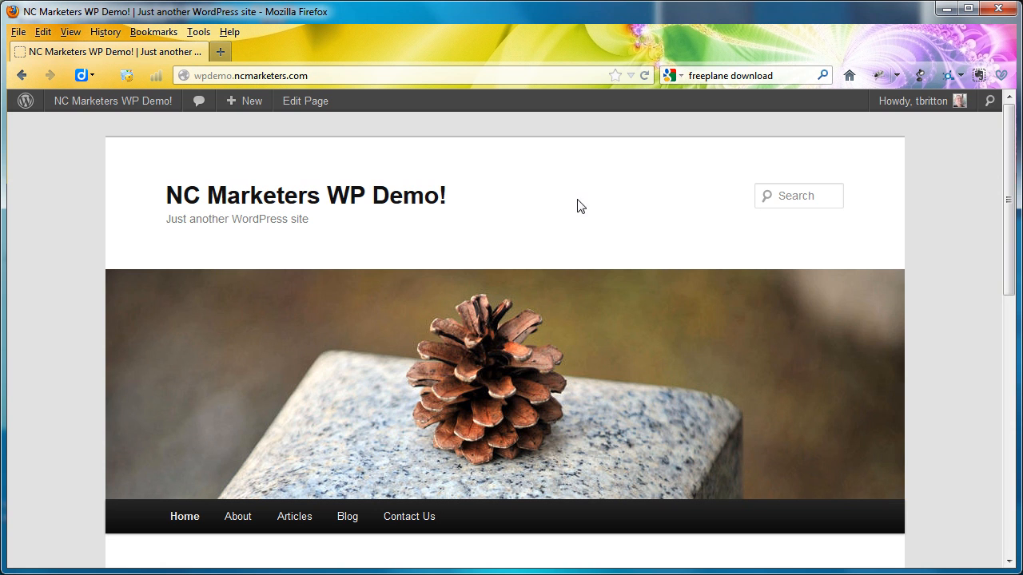
{"action": "scroll", "coordinate": [945, 212], "scroll_direction": "down", "scroll_amount": 5}
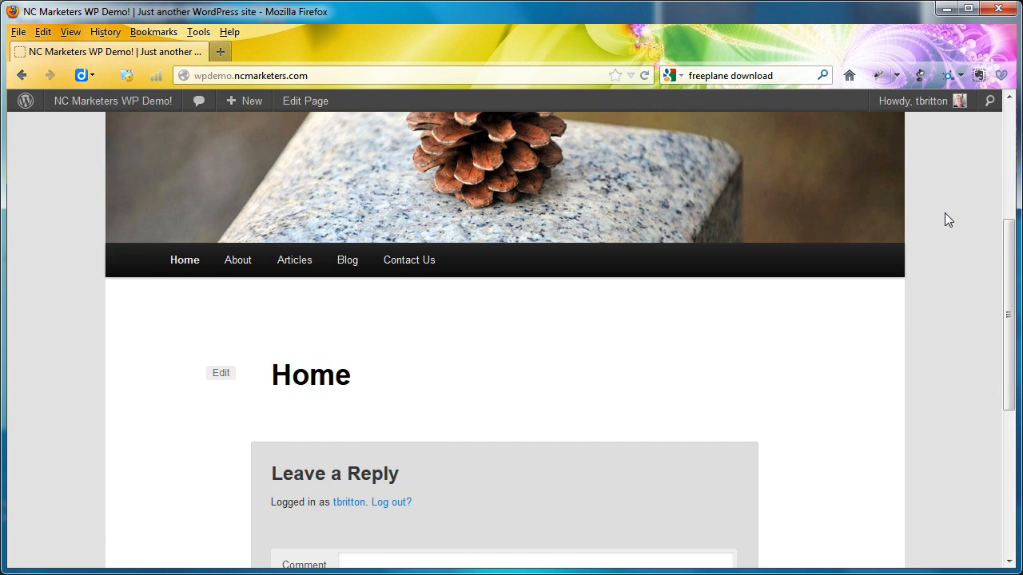
{"action": "scroll", "coordinate": [945, 220], "scroll_direction": "down", "scroll_amount": 2}
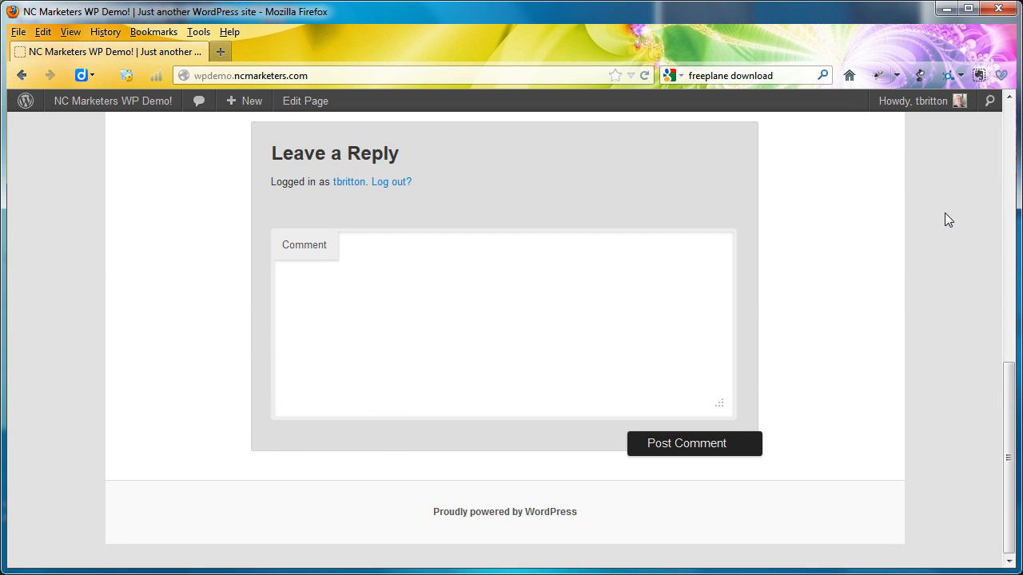
{"action": "scroll", "coordinate": [945, 220], "scroll_direction": "up", "scroll_amount": 8}
{"action": "left_click", "coordinate": [236, 521]}
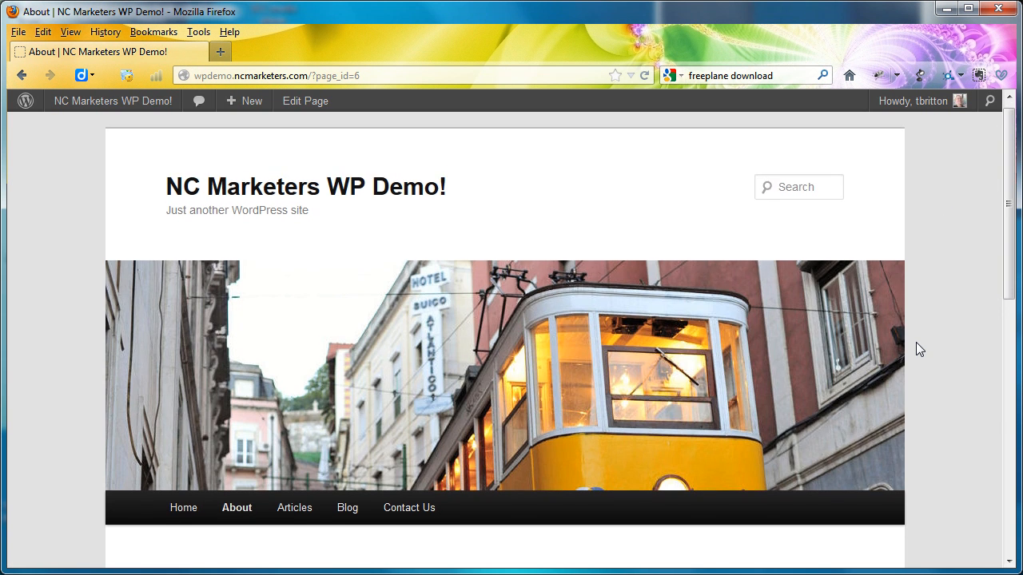
{"action": "scroll", "coordinate": [916, 343], "scroll_direction": "down", "scroll_amount": 5}
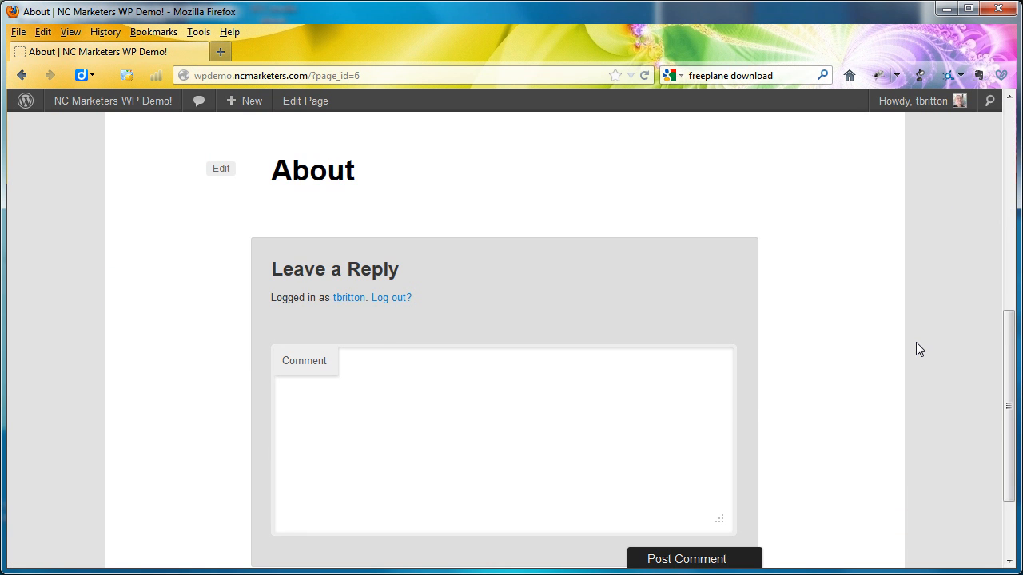
{"action": "scroll", "coordinate": [916, 343], "scroll_direction": "up", "scroll_amount": 5}
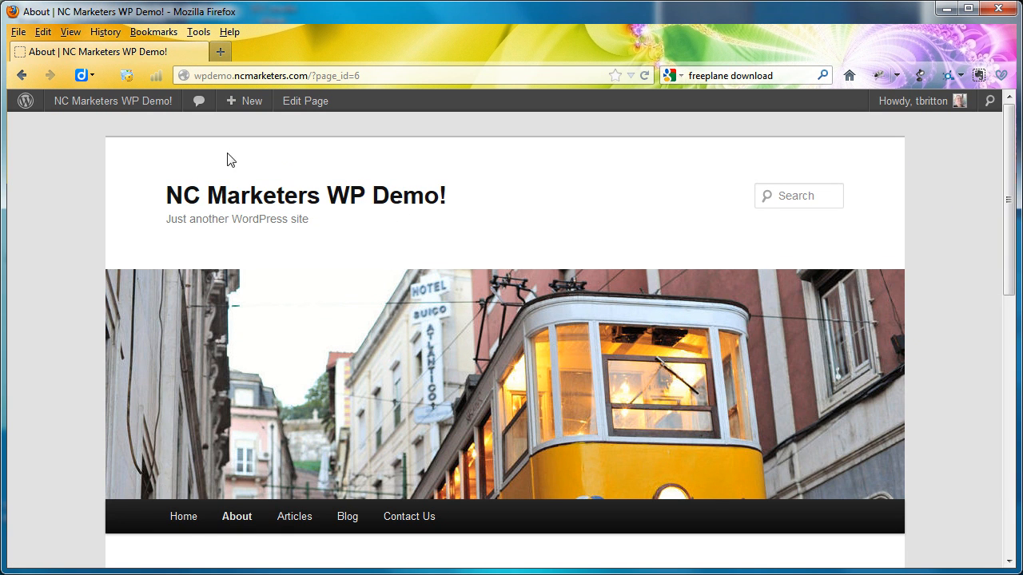
- Set the theme's default layout to Content on right and save the theme options
{"action": "left_click", "coordinate": [147, 108]}
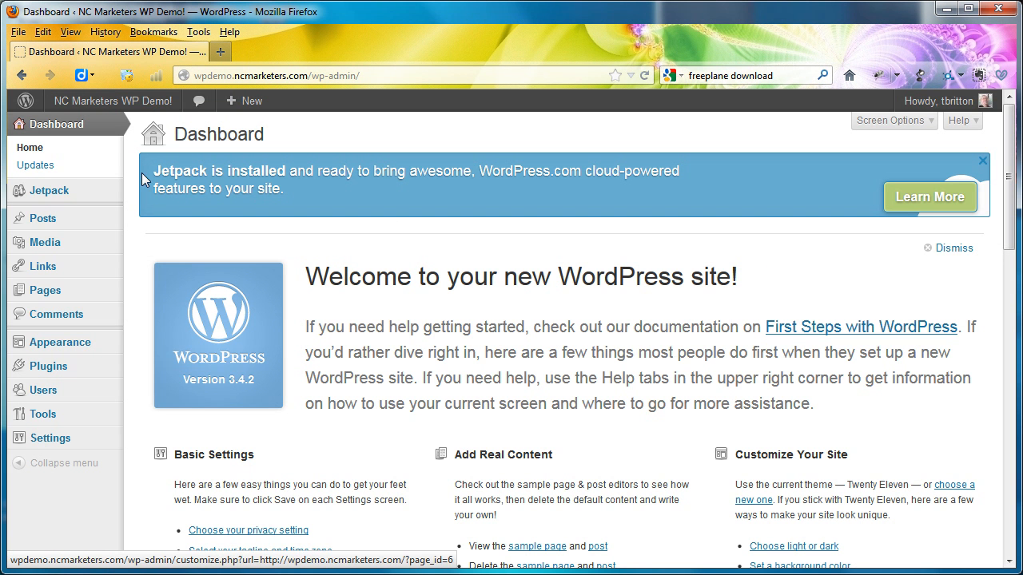
{"action": "mouse_move", "coordinate": [96, 346]}
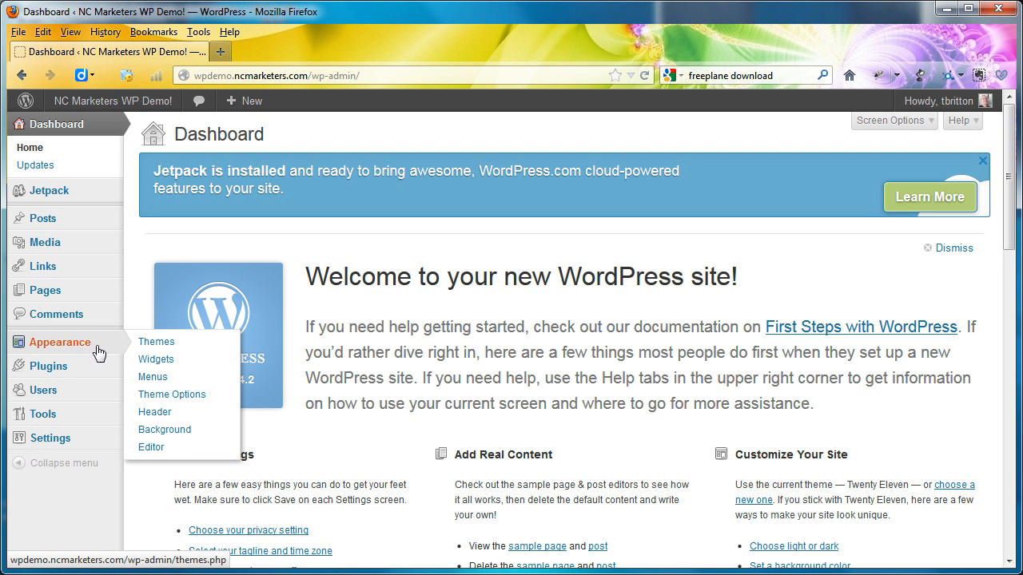
{"action": "left_click", "coordinate": [175, 402]}
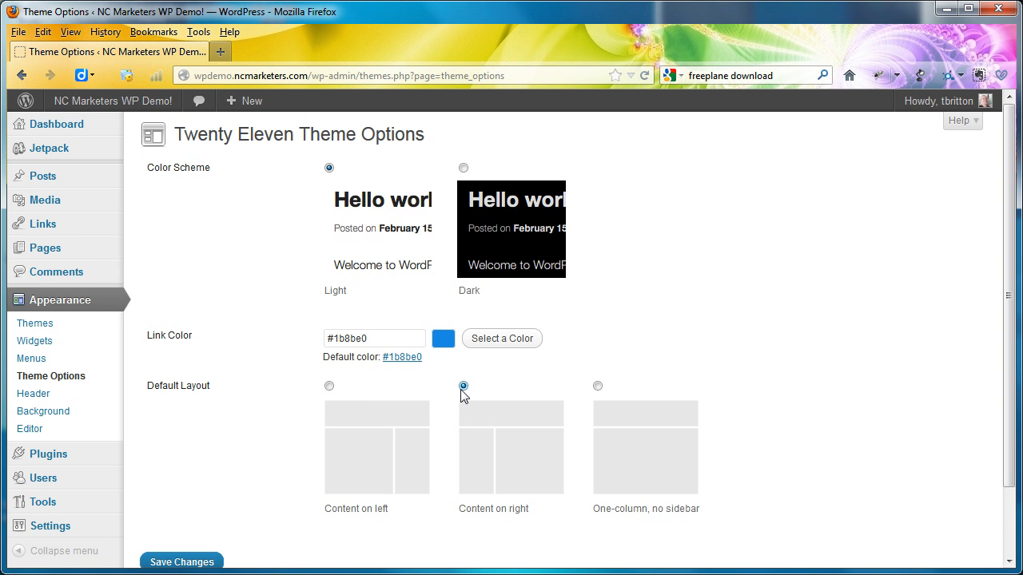
{"action": "scroll", "coordinate": [269, 418], "scroll_direction": "down", "scroll_amount": 2}
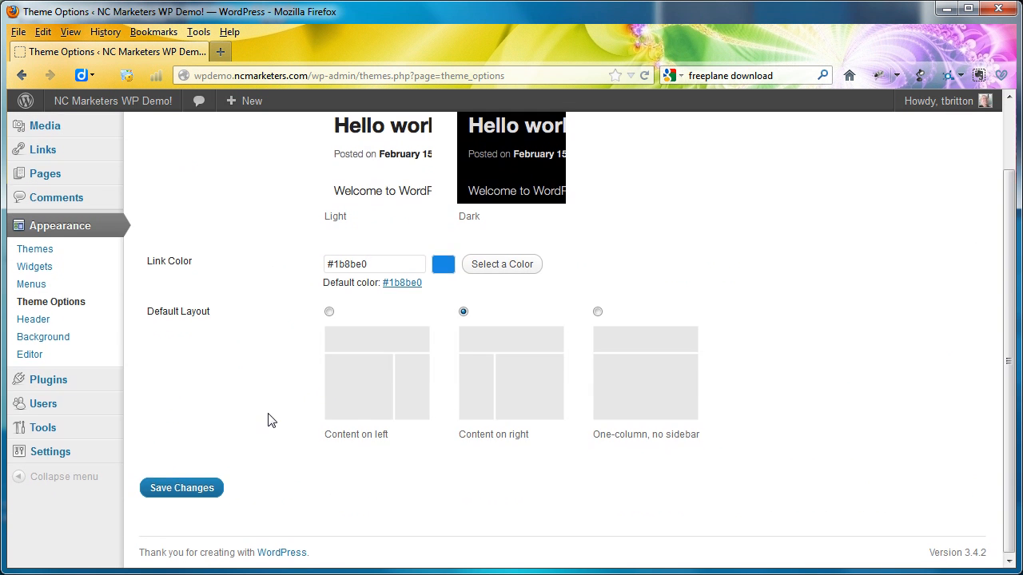
{"action": "left_click", "coordinate": [201, 482]}
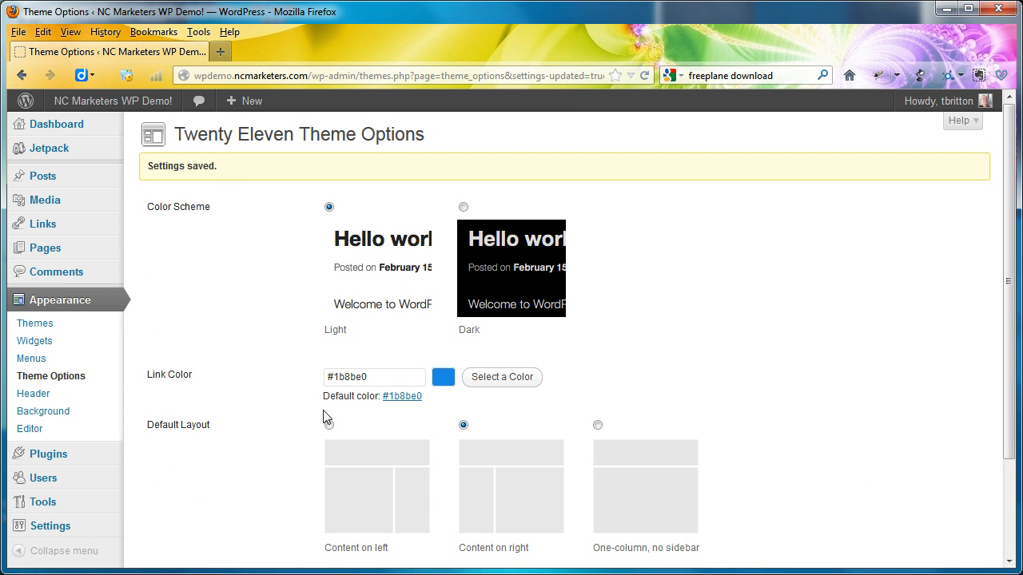
- Set the theme's default layout to Content on left and save the theme options
{"action": "scroll", "coordinate": [299, 439], "scroll_direction": "down", "scroll_amount": 3}
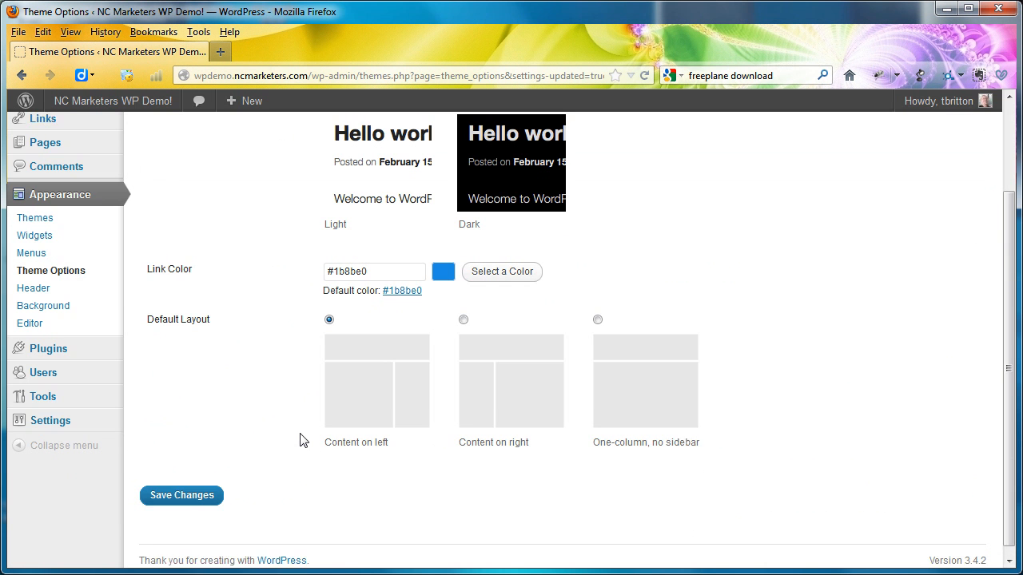
{"action": "left_click", "coordinate": [170, 485]}
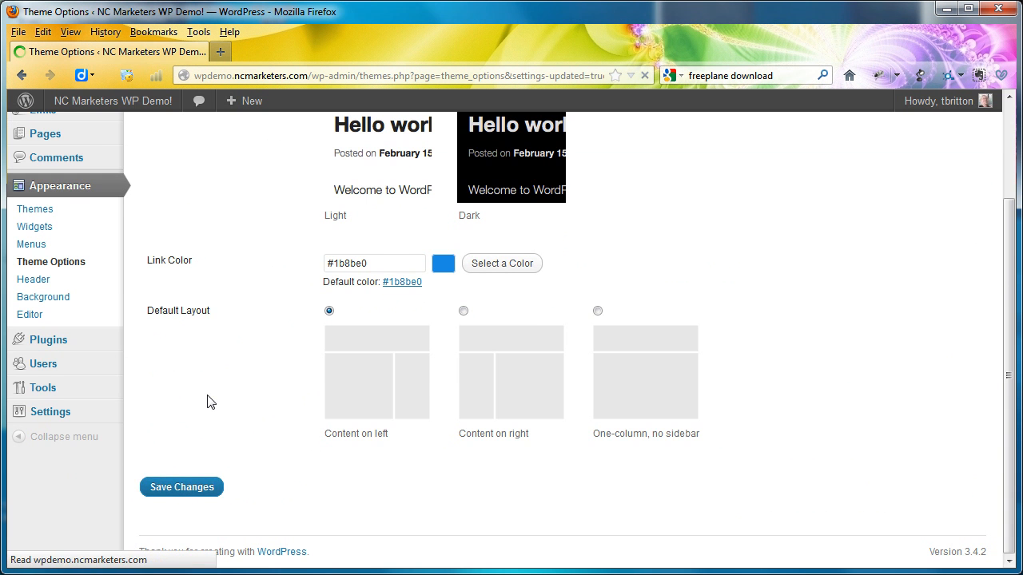
- View the live site's Home page and the Cameras page under Articles to check for the sidebar
{"action": "left_click", "coordinate": [131, 102]}
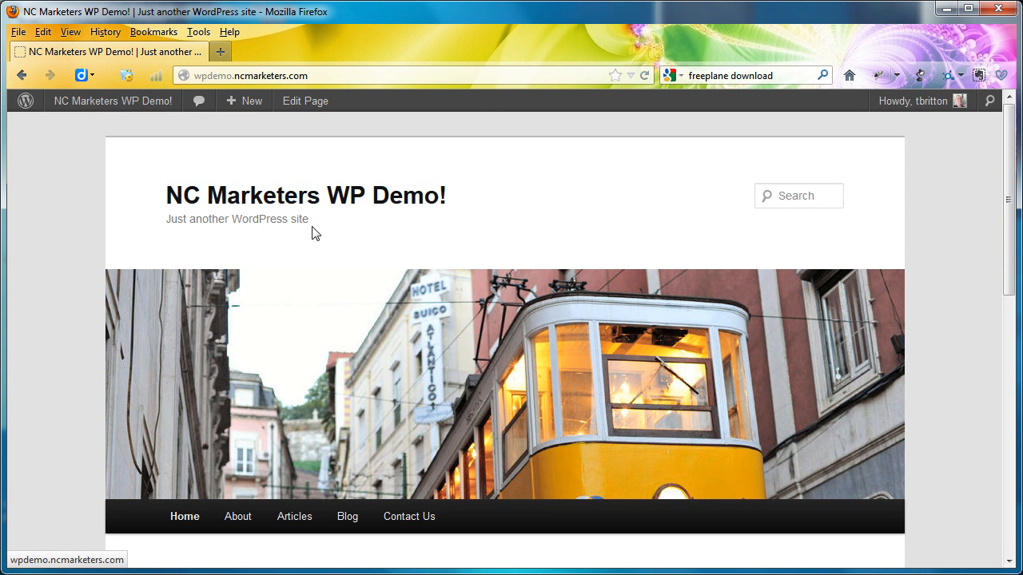
{"action": "scroll", "coordinate": [312, 226], "scroll_direction": "down", "scroll_amount": 10}
{"action": "scroll", "coordinate": [313, 228], "scroll_direction": "up", "scroll_amount": 10}
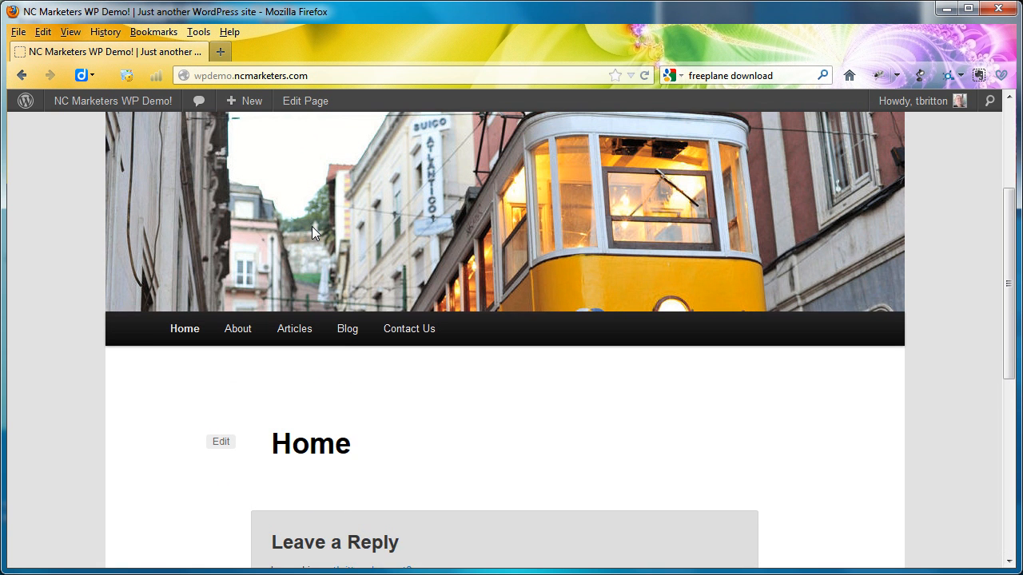
{"action": "mouse_move", "coordinate": [313, 342]}
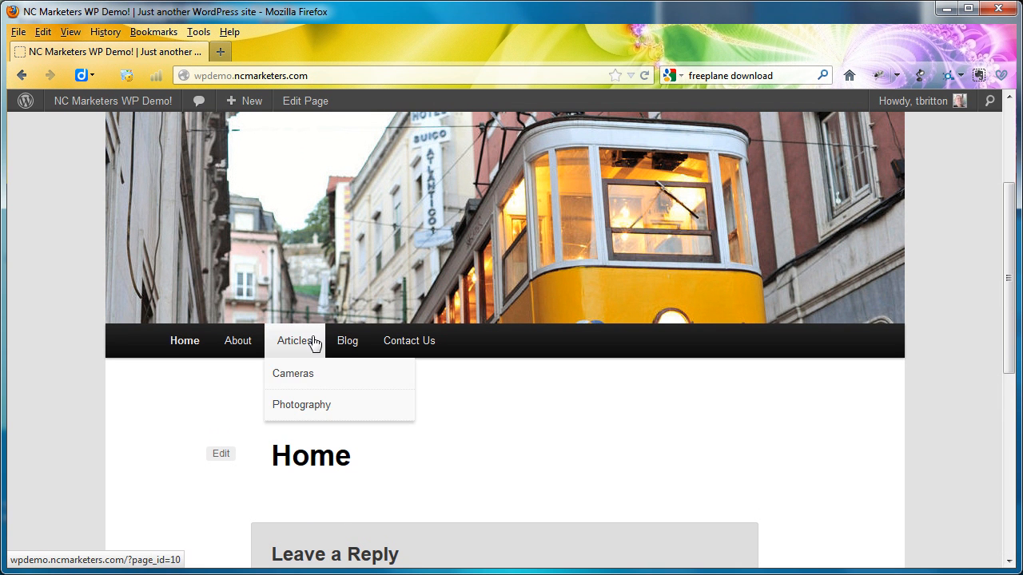
{"action": "left_click", "coordinate": [298, 381]}
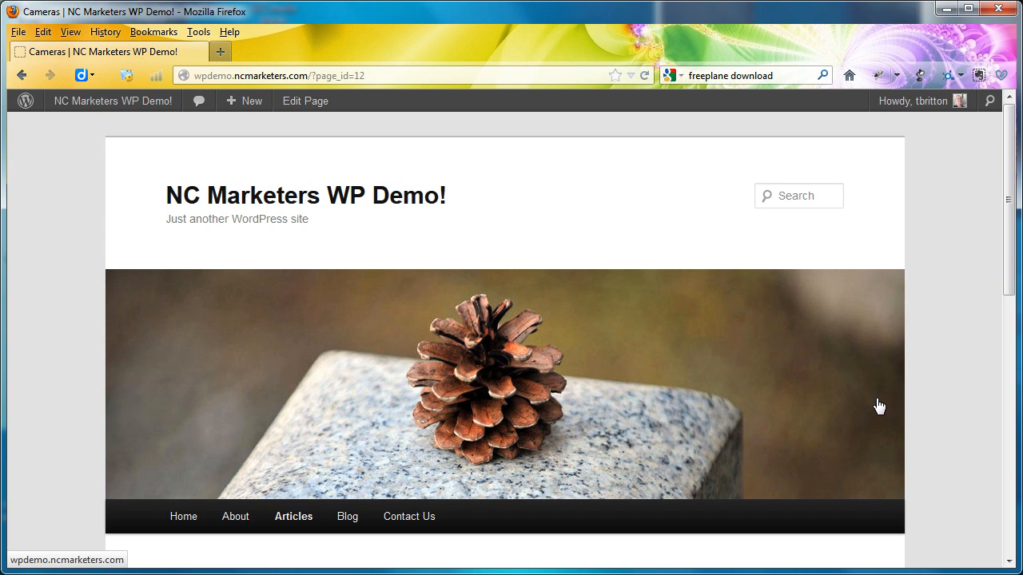
{"action": "scroll", "coordinate": [878, 407], "scroll_direction": "down", "scroll_amount": 10}
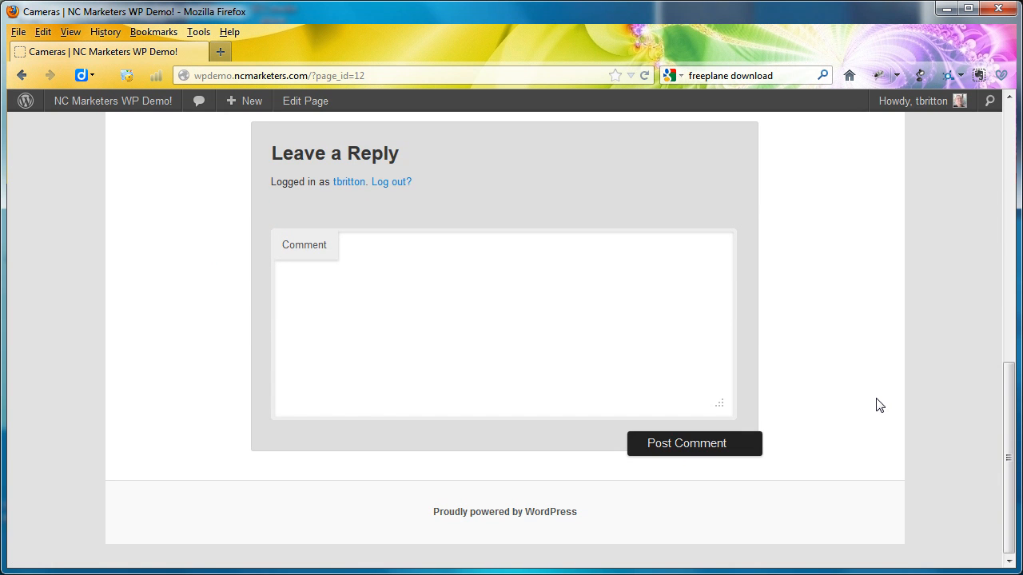
{"action": "scroll", "coordinate": [878, 406], "scroll_direction": "up", "scroll_amount": 9}
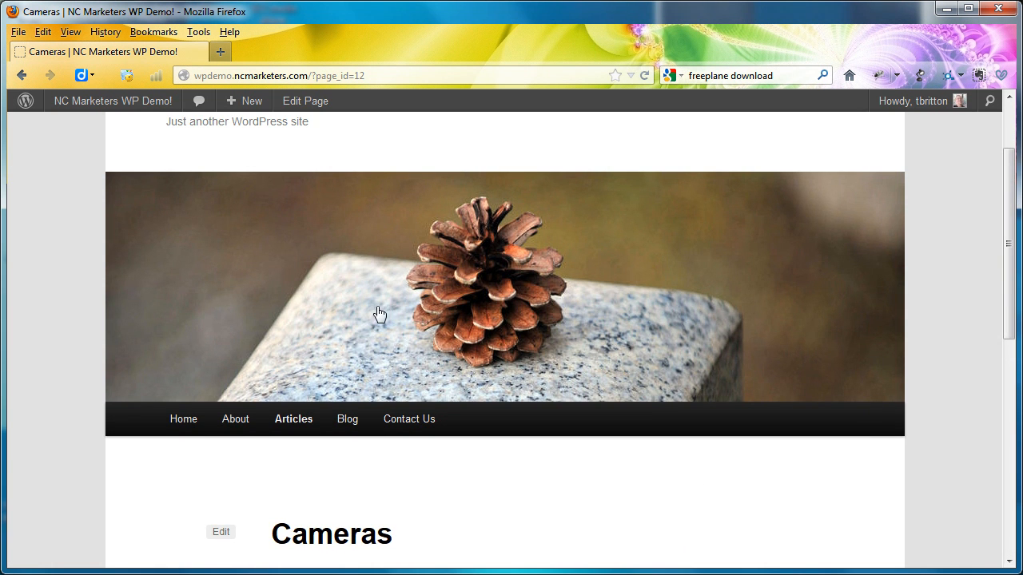
- Add a Custom Menu widget to the Footer Area One widget area
{"action": "left_click", "coordinate": [118, 106]}
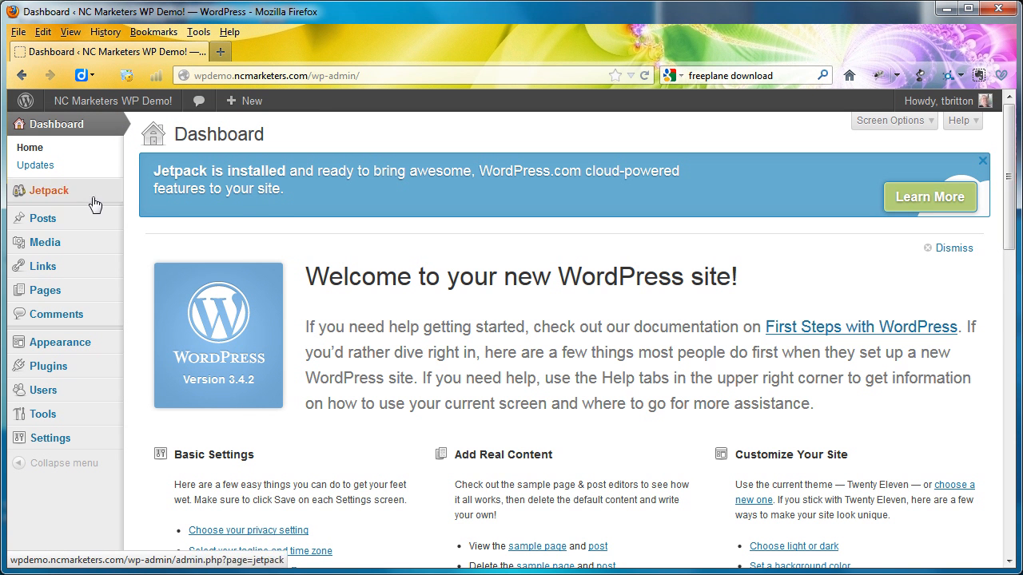
{"action": "mouse_move", "coordinate": [90, 220]}
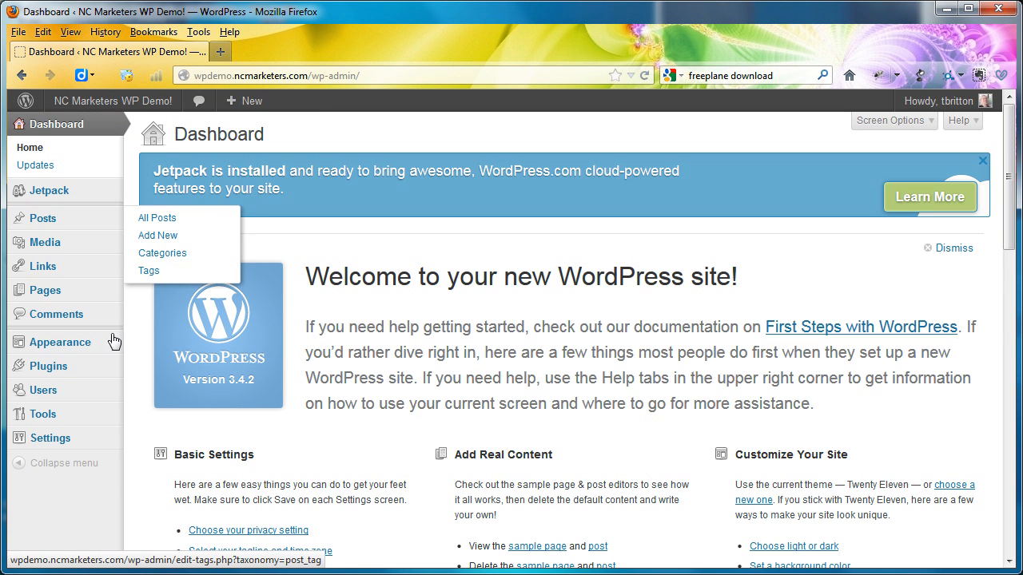
{"action": "mouse_move", "coordinate": [104, 348]}
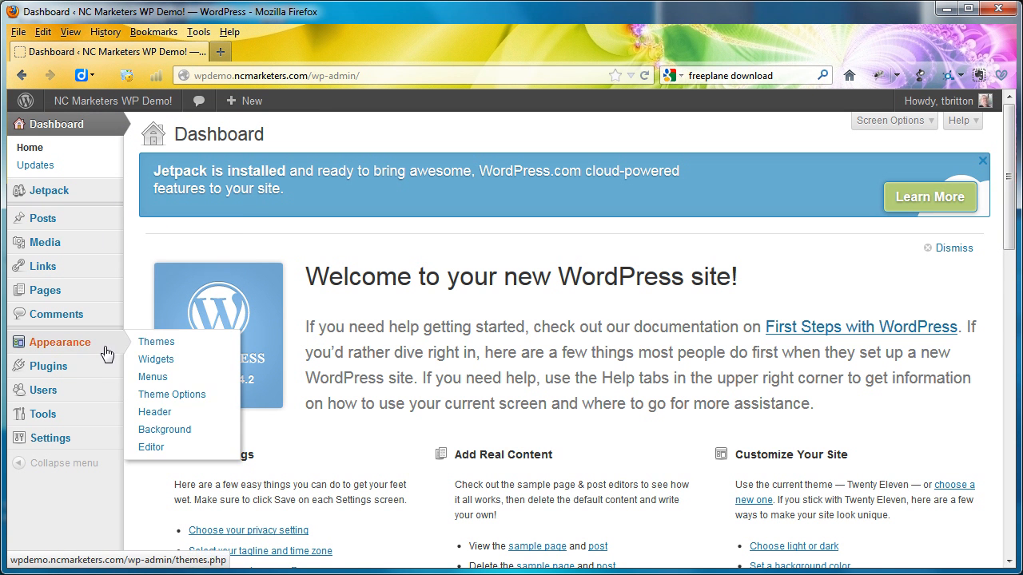
{"action": "left_click", "coordinate": [176, 361]}
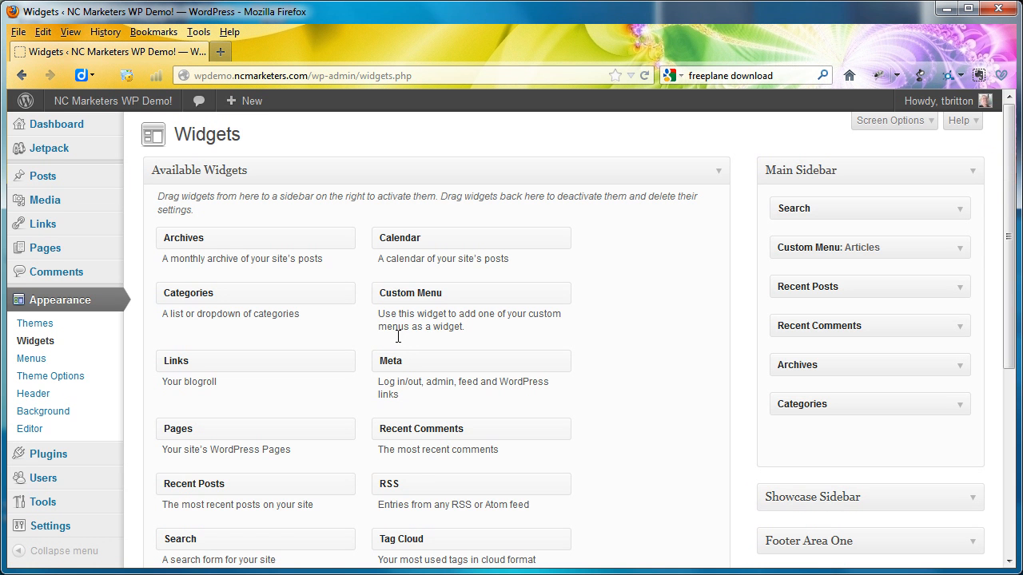
{"action": "scroll", "coordinate": [651, 325], "scroll_direction": "down", "scroll_amount": 2}
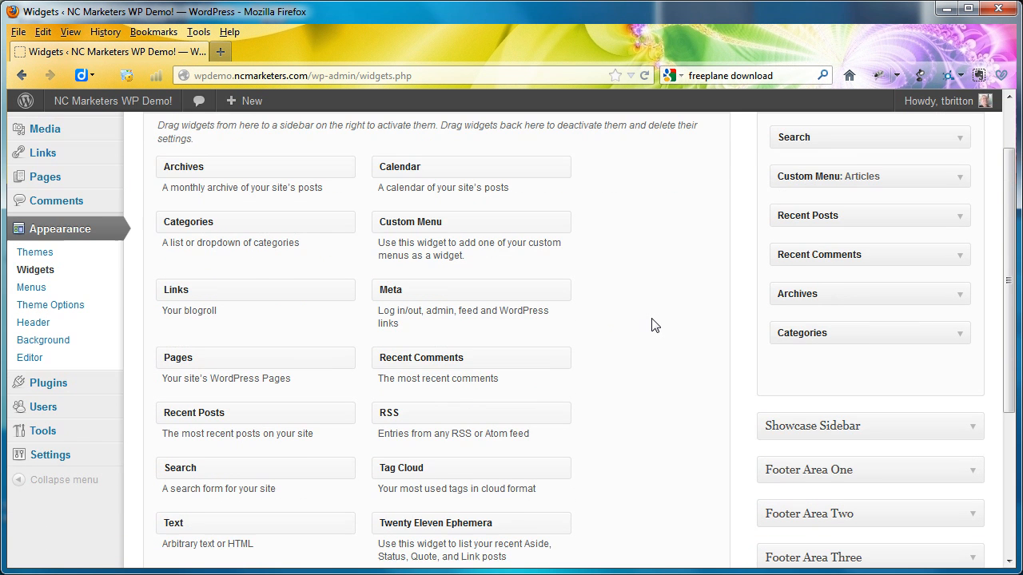
{"action": "scroll", "coordinate": [651, 325], "scroll_direction": "up", "scroll_amount": 2}
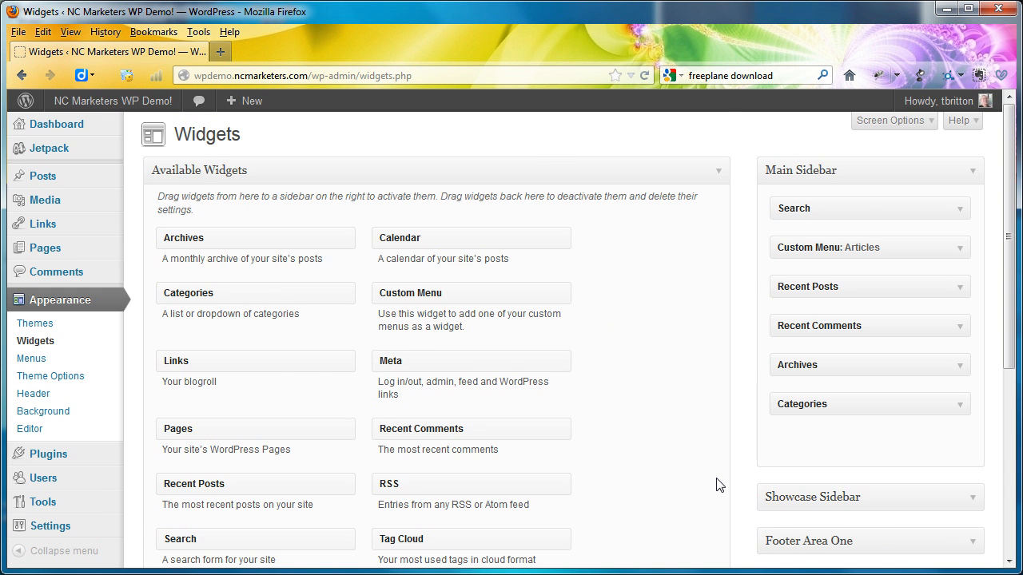
{"action": "scroll", "coordinate": [717, 485], "scroll_direction": "down", "scroll_amount": 5}
{"action": "scroll", "coordinate": [717, 484], "scroll_direction": "up", "scroll_amount": 5}
{"action": "scroll", "coordinate": [717, 484], "scroll_direction": "down", "scroll_amount": 1}
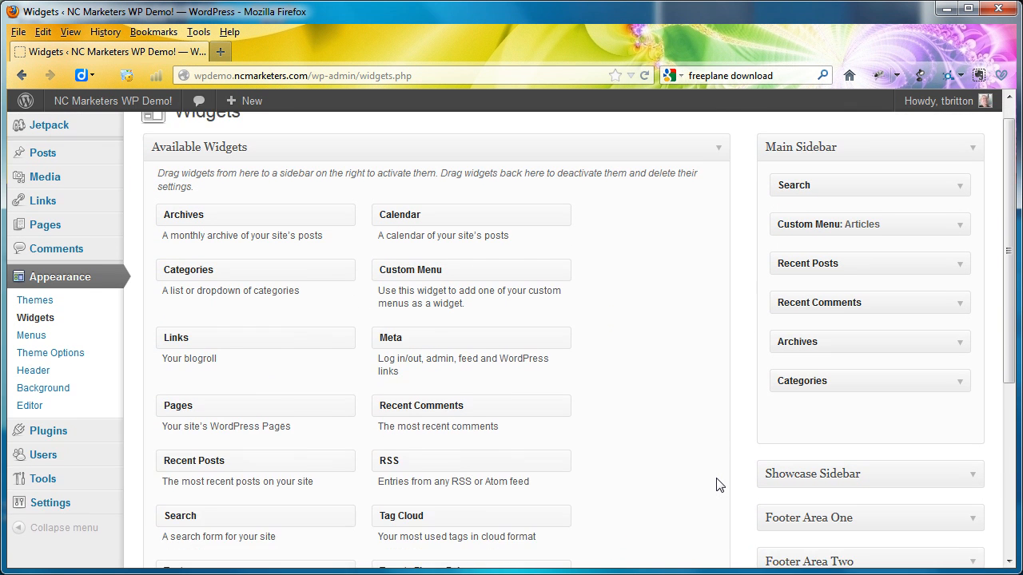
{"action": "scroll", "coordinate": [717, 484], "scroll_direction": "down", "scroll_amount": 1}
{"action": "left_click", "coordinate": [966, 483]}
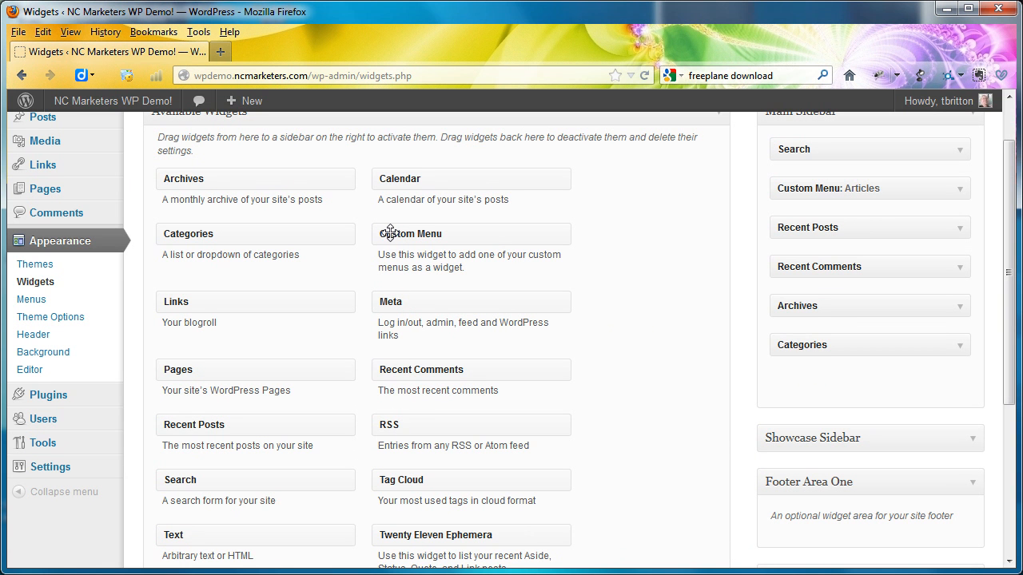
{"action": "left_click_drag", "start_coordinate": [444, 243], "coordinate": [795, 543]}
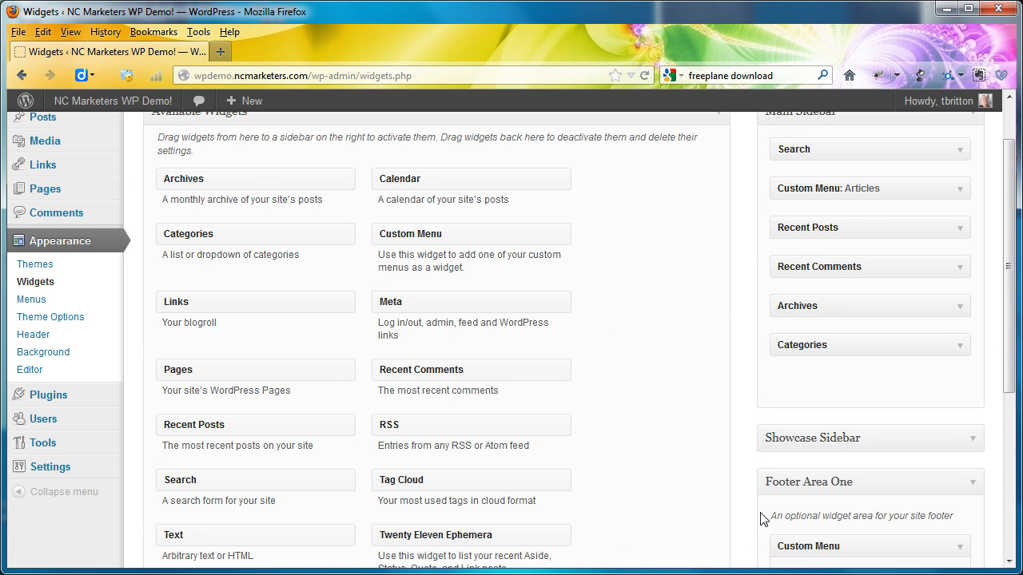
- Assign the Footer Menu to the Custom Menu widget in Footer Area One, leave its title blank and save it
{"action": "scroll", "coordinate": [761, 519], "scroll_direction": "down", "scroll_amount": 2}
{"action": "scroll", "coordinate": [761, 519], "scroll_direction": "down", "scroll_amount": 1}
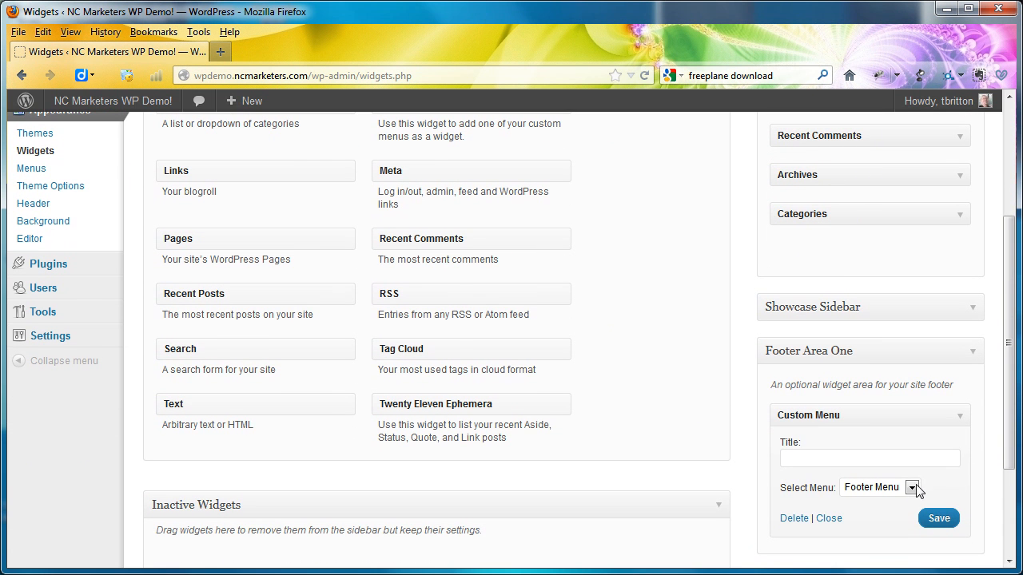
{"action": "left_click", "coordinate": [911, 487]}
{"action": "left_click", "coordinate": [910, 489]}
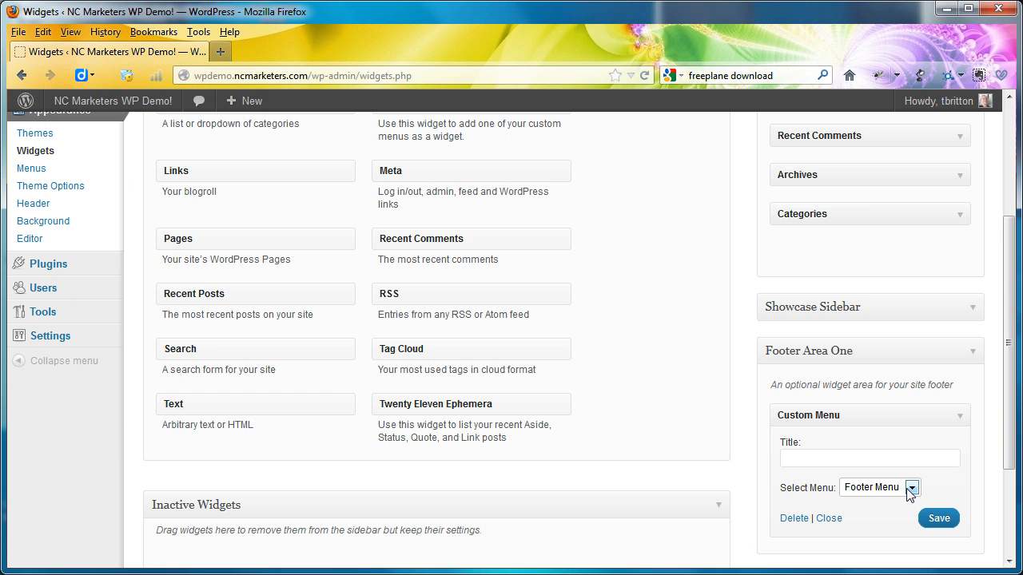
{"action": "left_click", "coordinate": [933, 524]}
- Save the Reading settings with Home as the static front page and Blog as the posts page
{"action": "mouse_move", "coordinate": [103, 342]}
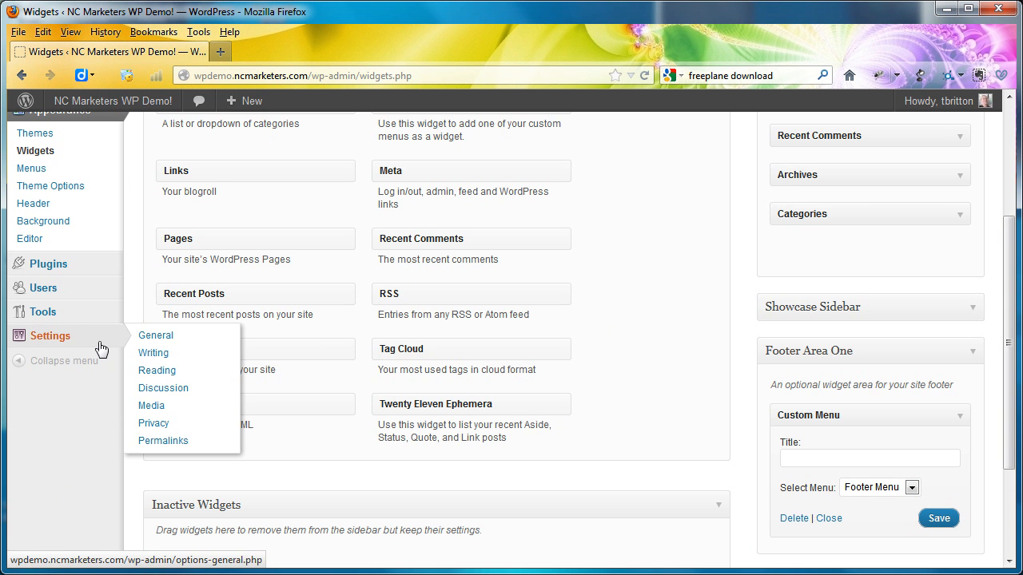
{"action": "left_click", "coordinate": [156, 371]}
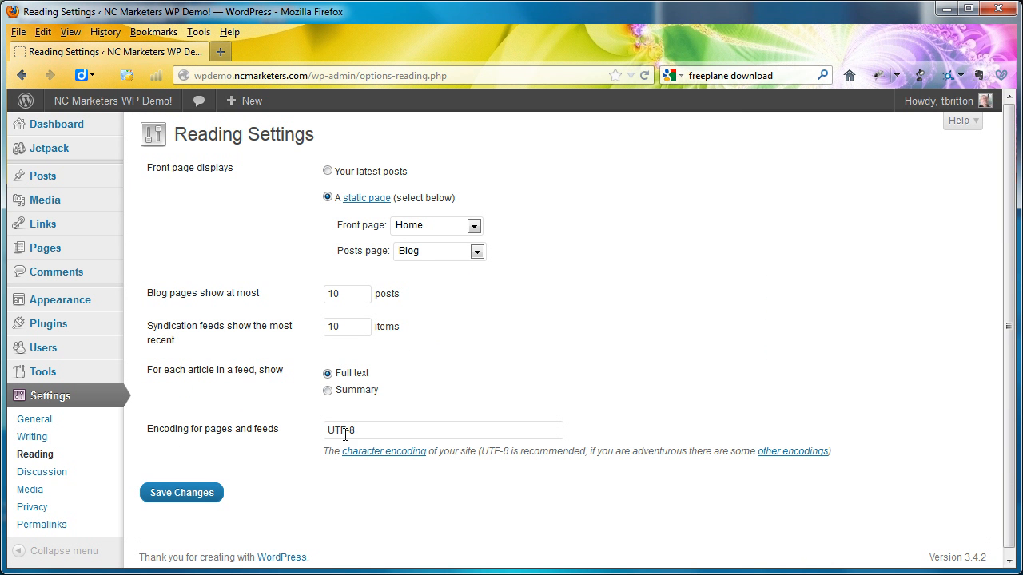
{"action": "left_click", "coordinate": [204, 495]}
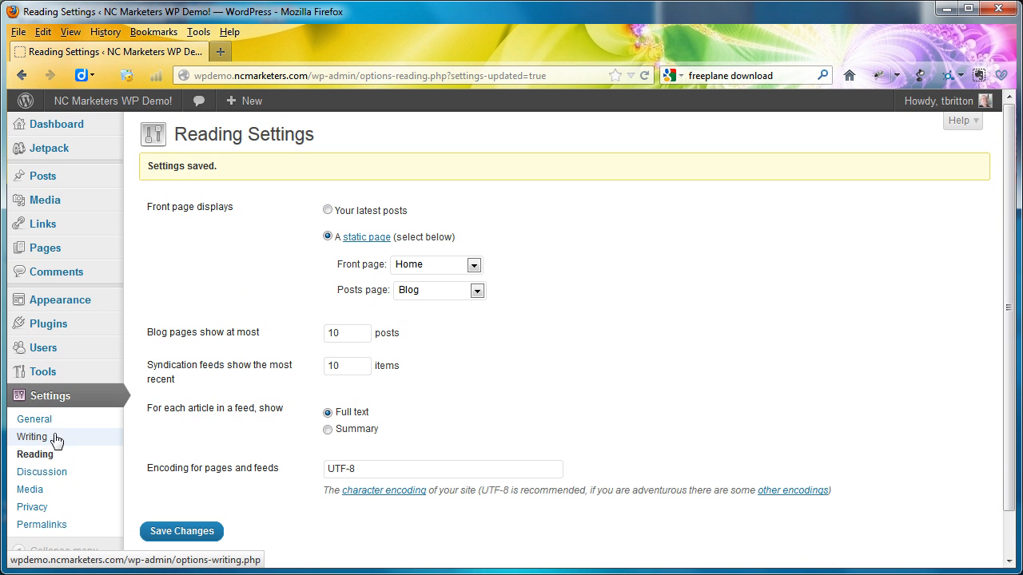
- Look over the site's General settings and open the Permalink settings
{"action": "left_click", "coordinate": [35, 419]}
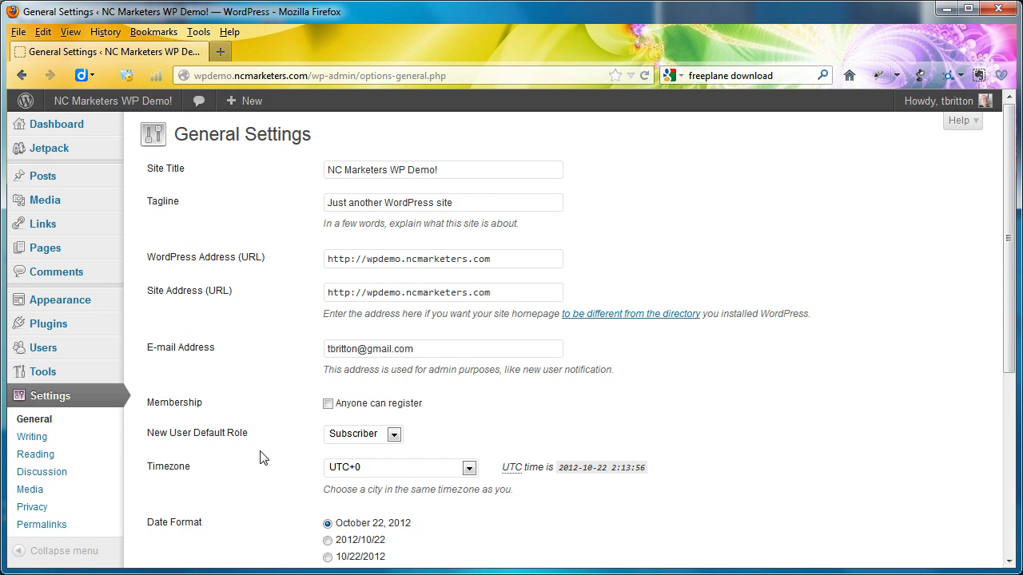
{"action": "scroll", "coordinate": [264, 457], "scroll_direction": "down", "scroll_amount": 5}
{"action": "scroll", "coordinate": [264, 457], "scroll_direction": "down", "scroll_amount": 1}
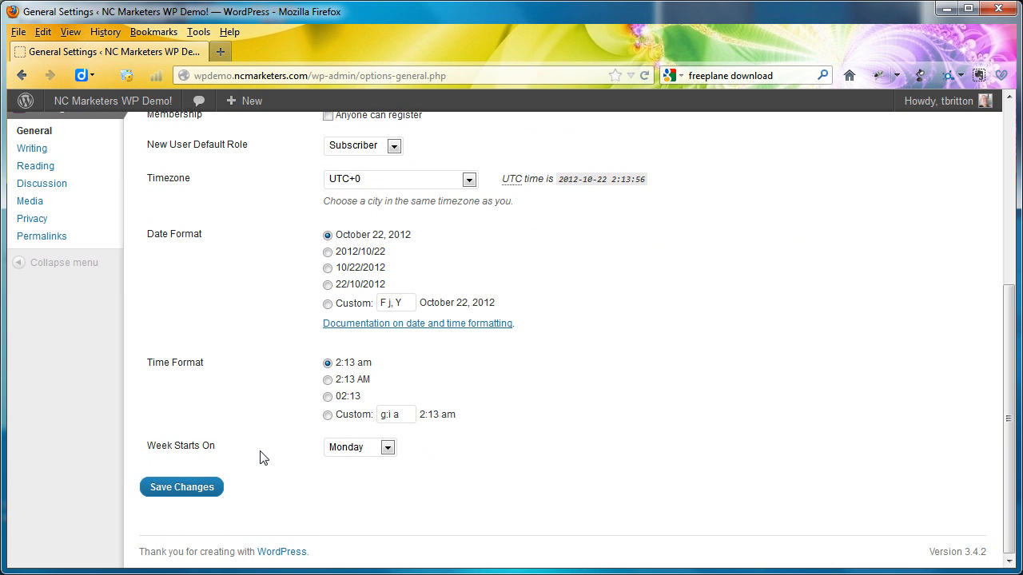
{"action": "scroll", "coordinate": [263, 458], "scroll_direction": "up", "scroll_amount": 3}
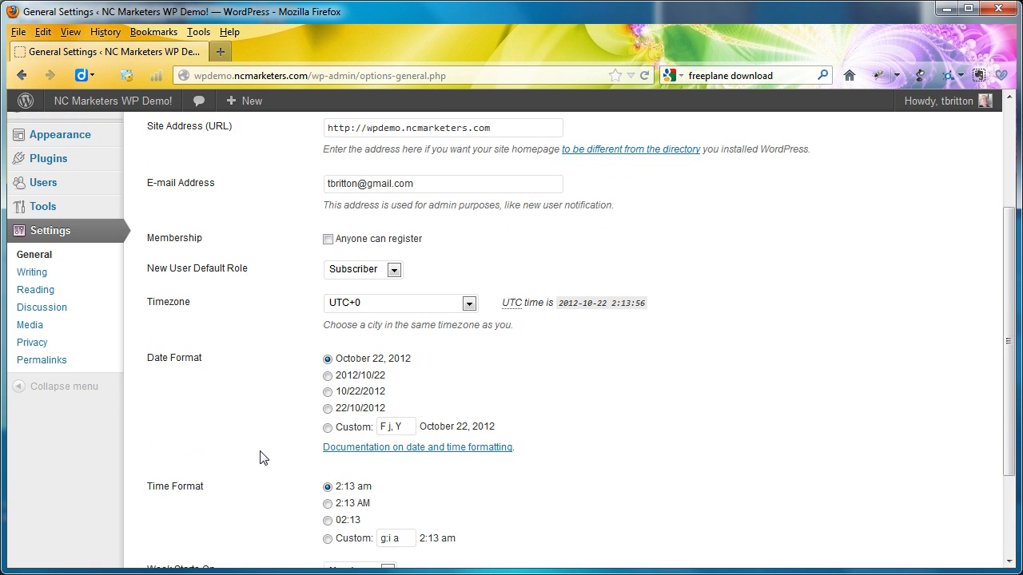
{"action": "left_click", "coordinate": [62, 370]}
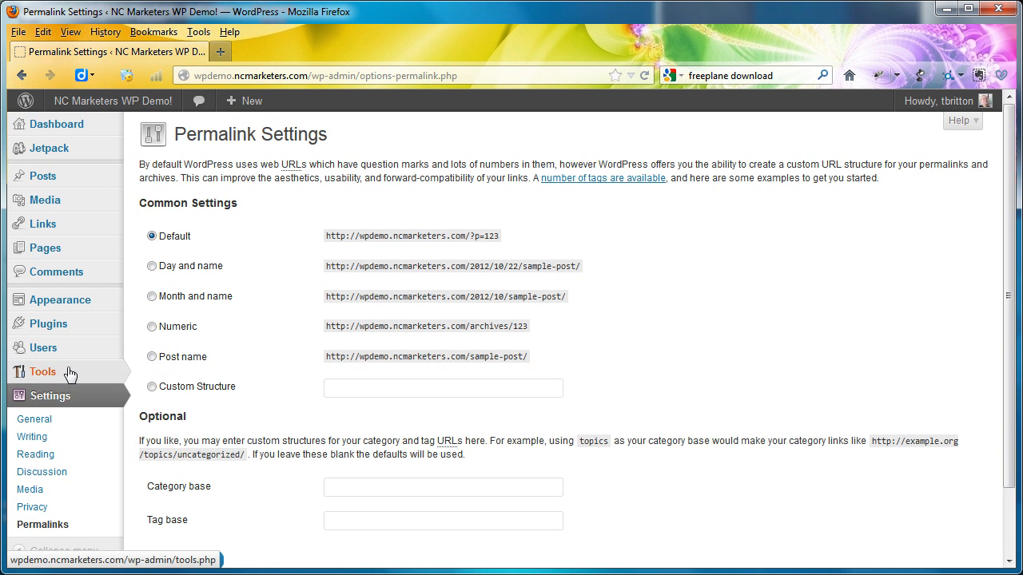
- Try the Post name, Custom Structure, Month and name, and Day and name permalink options
{"action": "left_click", "coordinate": [152, 358]}
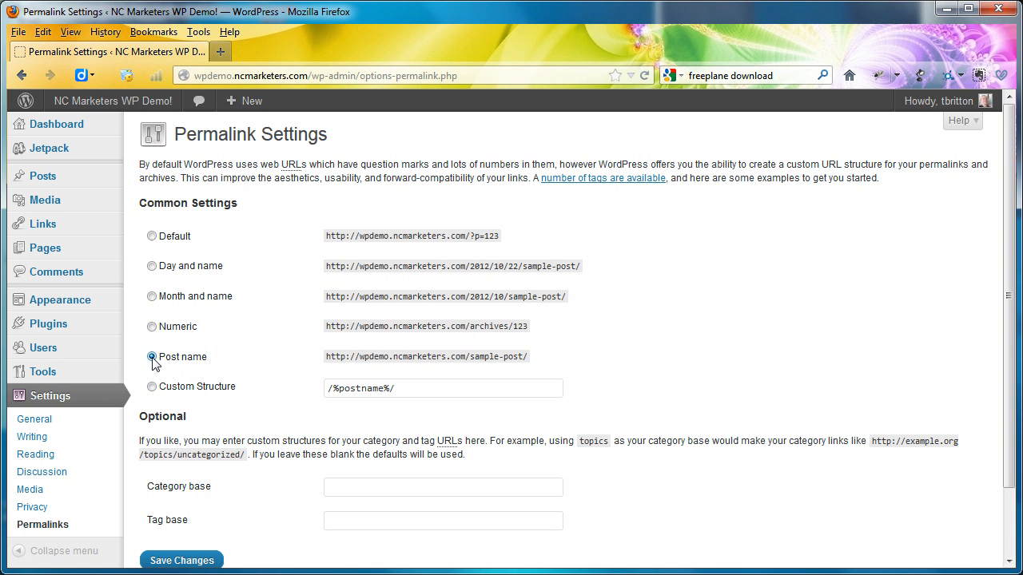
{"action": "left_click", "coordinate": [415, 390]}
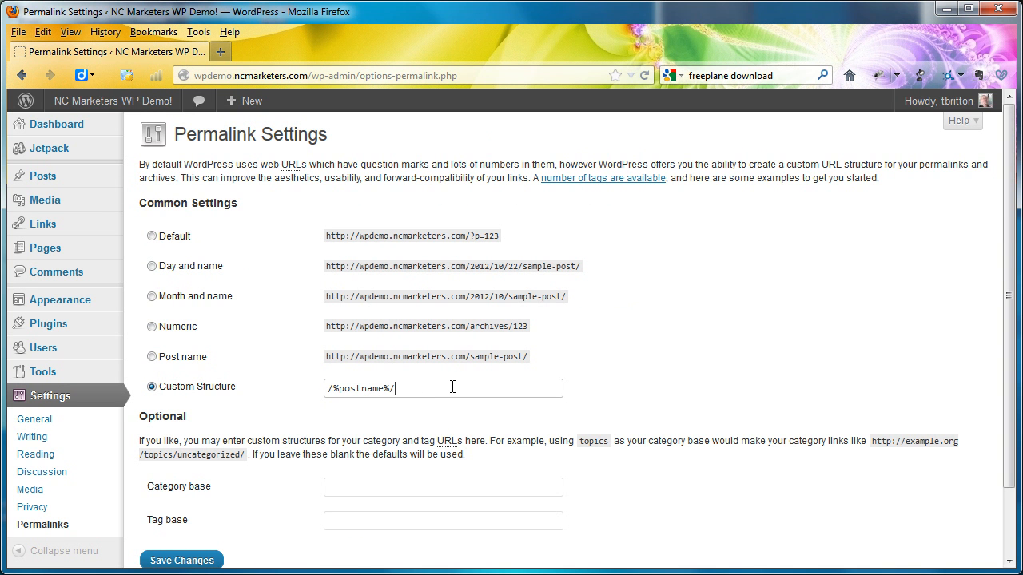
{"action": "left_click", "coordinate": [153, 298]}
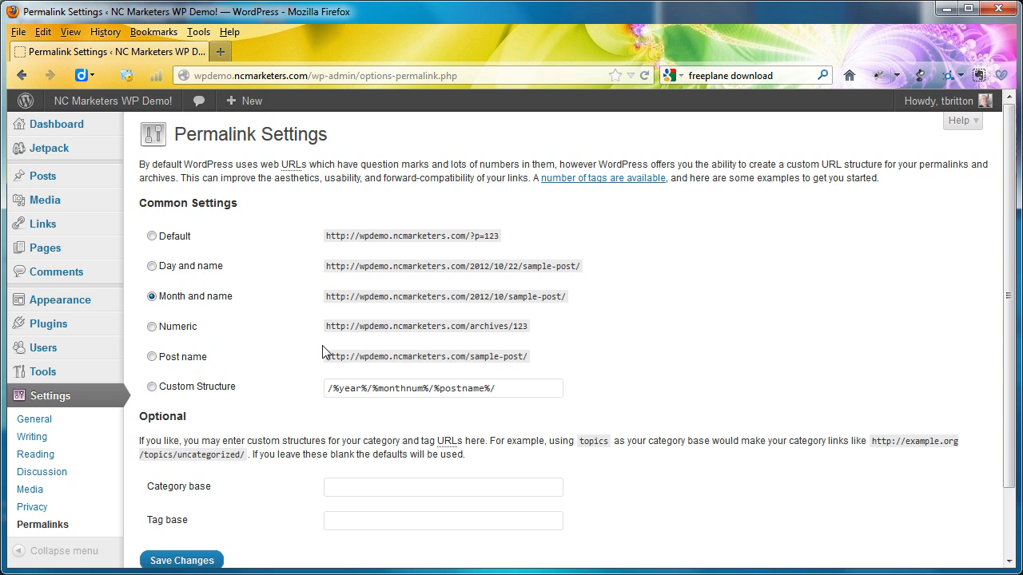
{"action": "left_click", "coordinate": [156, 268]}
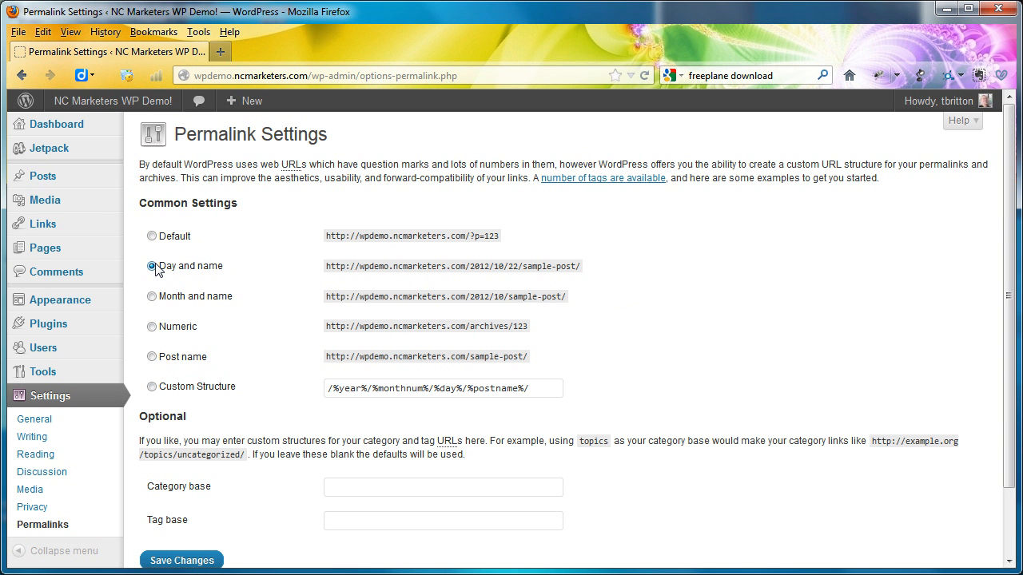
- Set a custom permalink structure of /%postname%/%post_id%, reusing the post ID tag from the Numeric option, and save the changes
{"action": "left_click", "coordinate": [153, 327]}
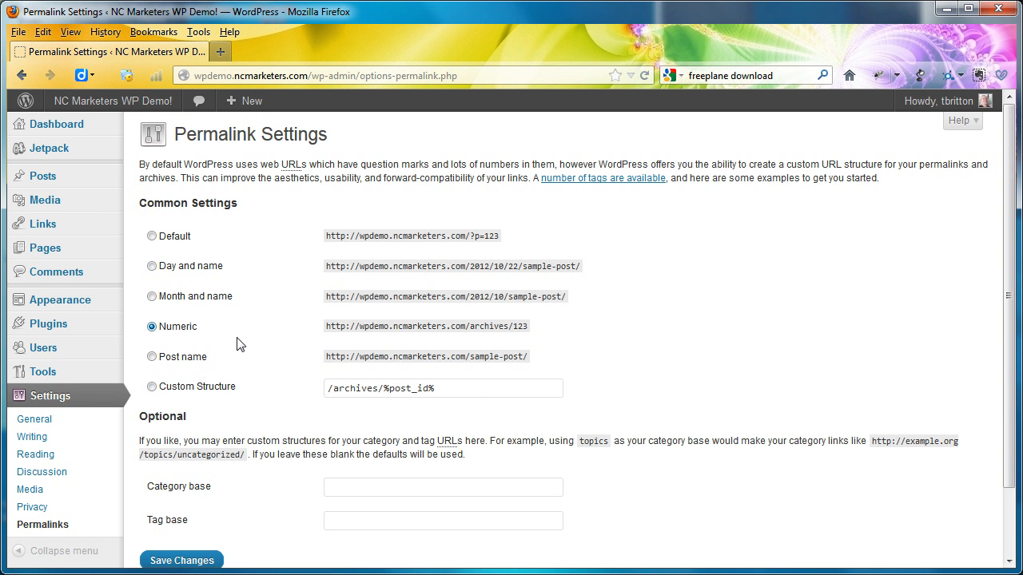
{"action": "left_click_drag", "start_coordinate": [472, 392], "coordinate": [386, 393]}
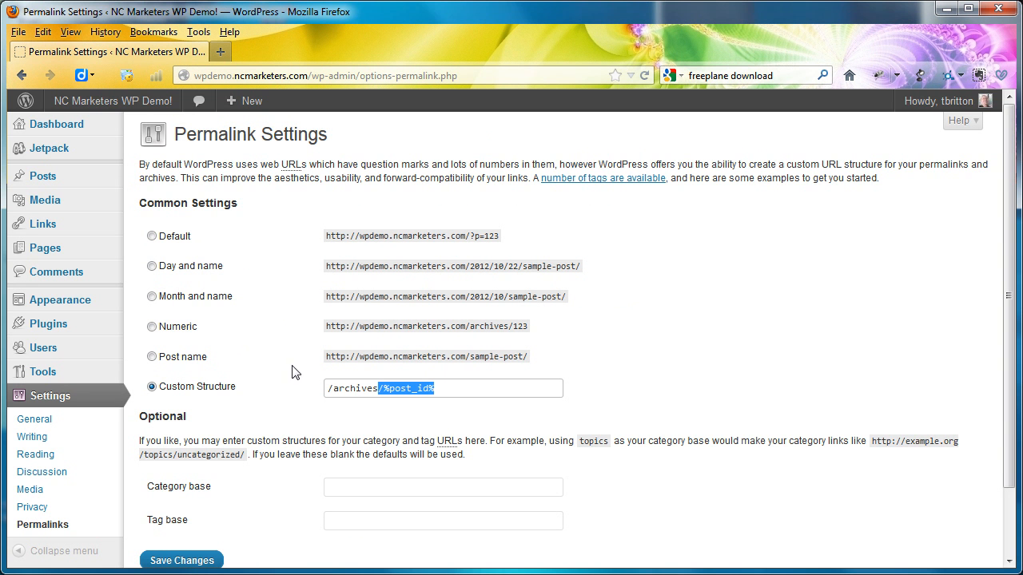
{"action": "left_click", "coordinate": [151, 356]}
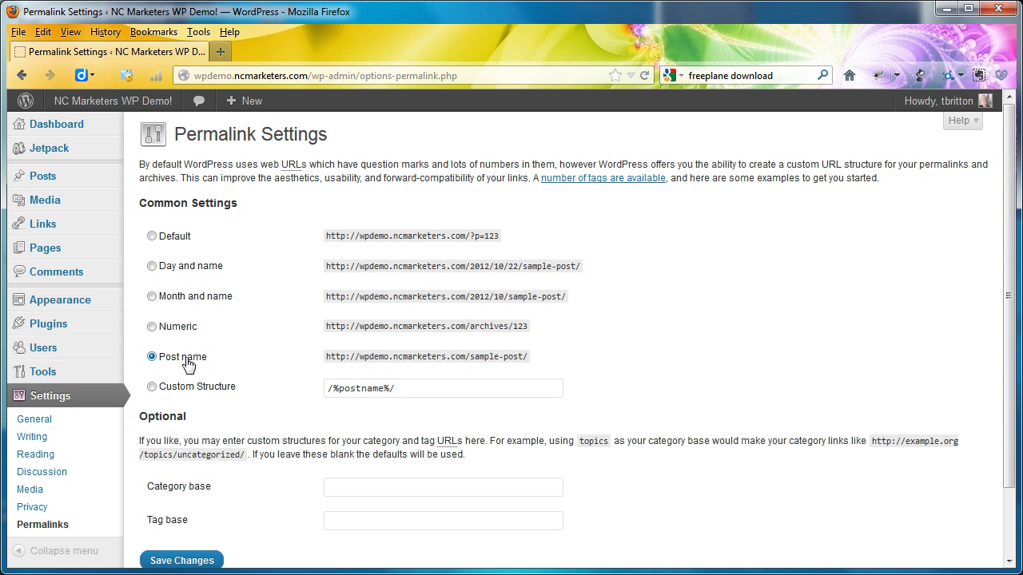
{"action": "left_click", "coordinate": [411, 388]}
{"action": "type", "text": "/%post_id%"}
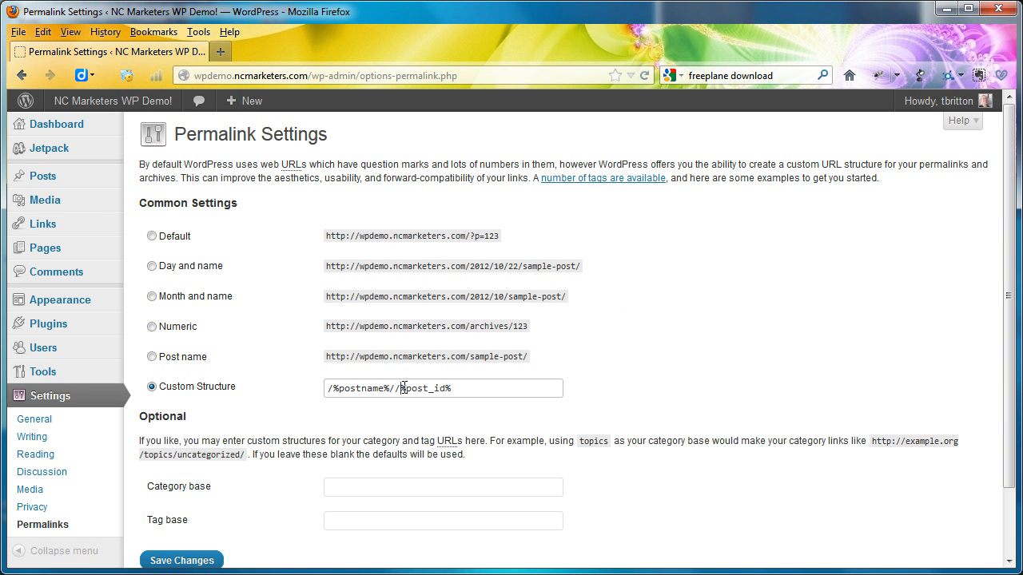
{"action": "key", "text": "BackSpace"}
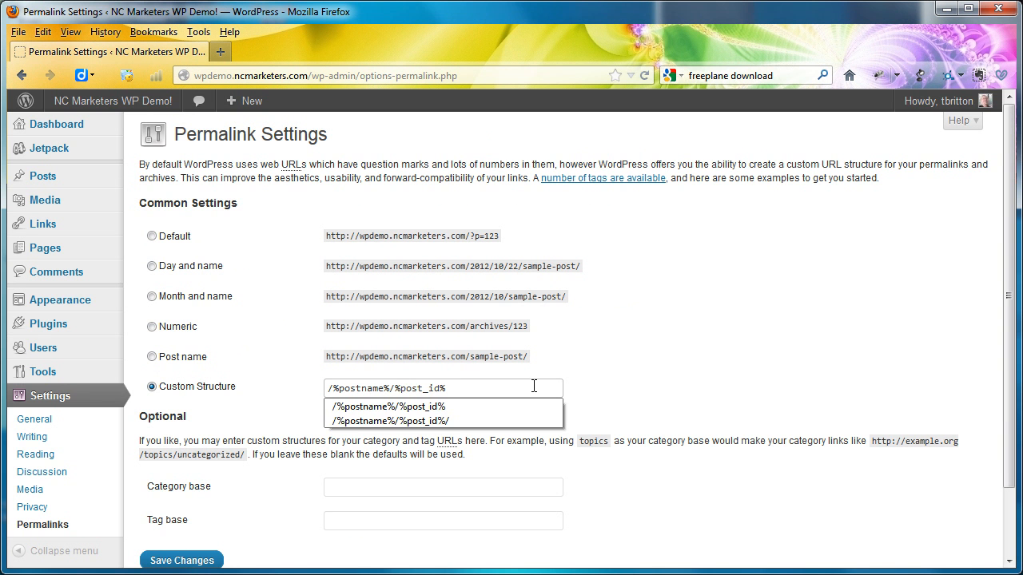
{"action": "left_click", "coordinate": [584, 390]}
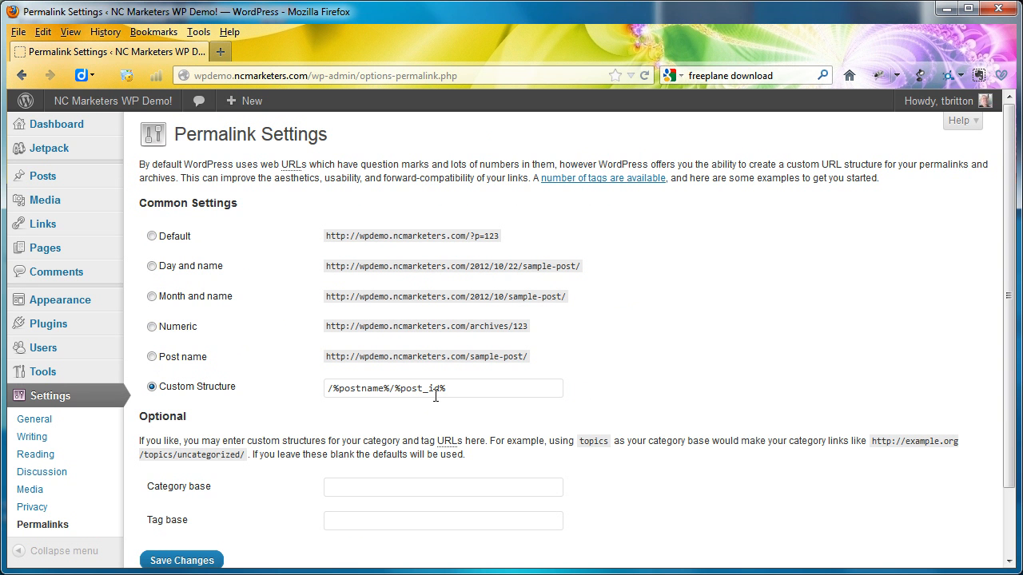
{"action": "left_click", "coordinate": [195, 562]}
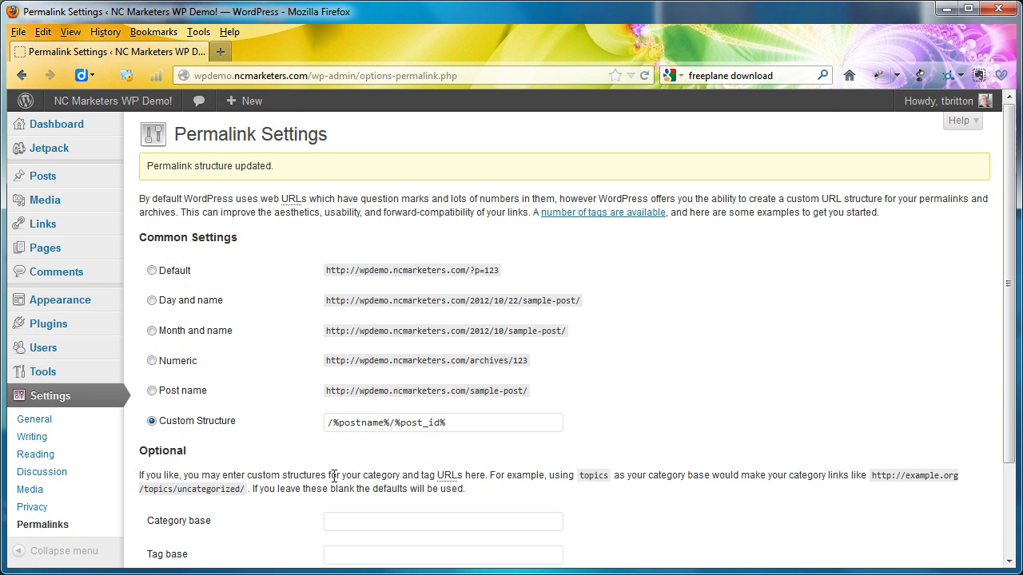
{"action": "scroll", "coordinate": [335, 477], "scroll_direction": "down", "scroll_amount": 3}
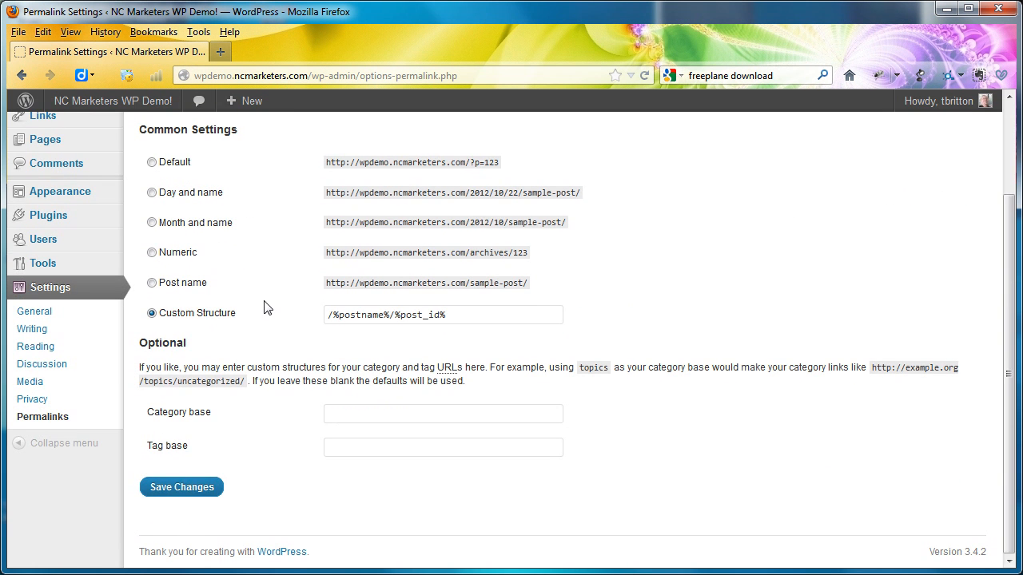
{"action": "scroll", "coordinate": [266, 308], "scroll_direction": "up", "scroll_amount": 3}
- Activate the Twenty Ten theme and switch back to Twenty Eleven
{"action": "mouse_move", "coordinate": [98, 304]}
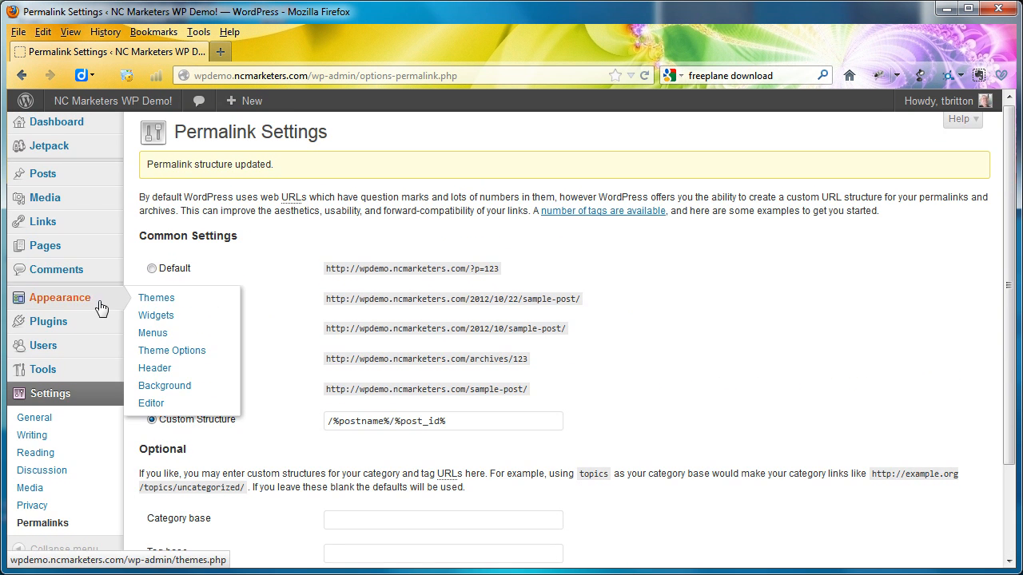
{"action": "left_click", "coordinate": [164, 306]}
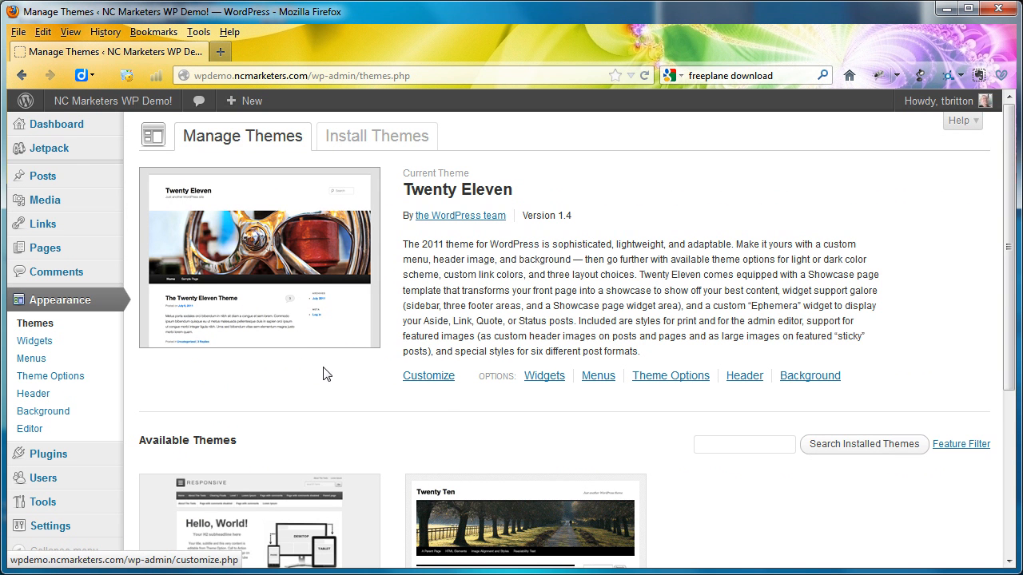
{"action": "scroll", "coordinate": [439, 409], "scroll_direction": "down", "scroll_amount": 5}
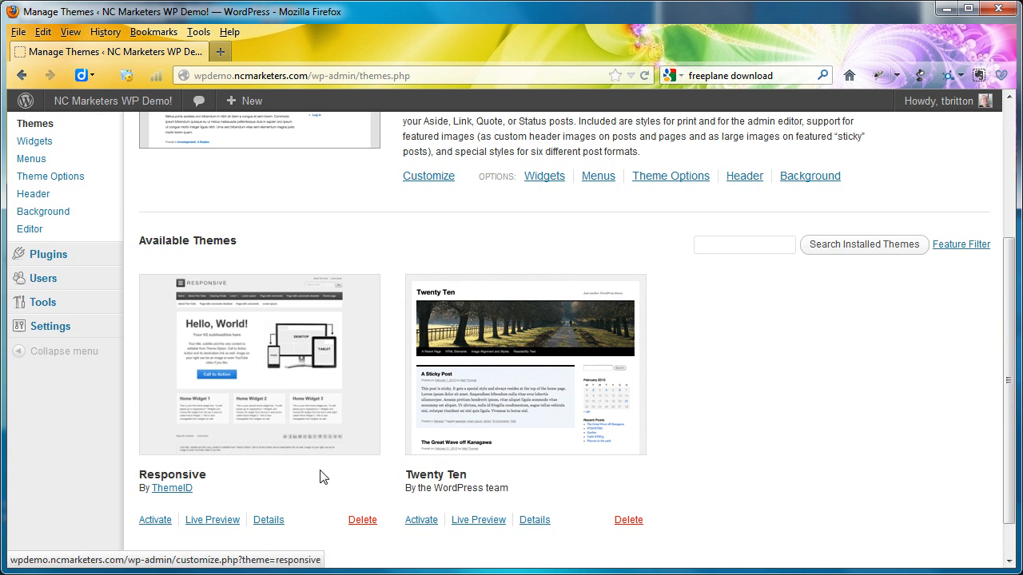
{"action": "left_click", "coordinate": [435, 521]}
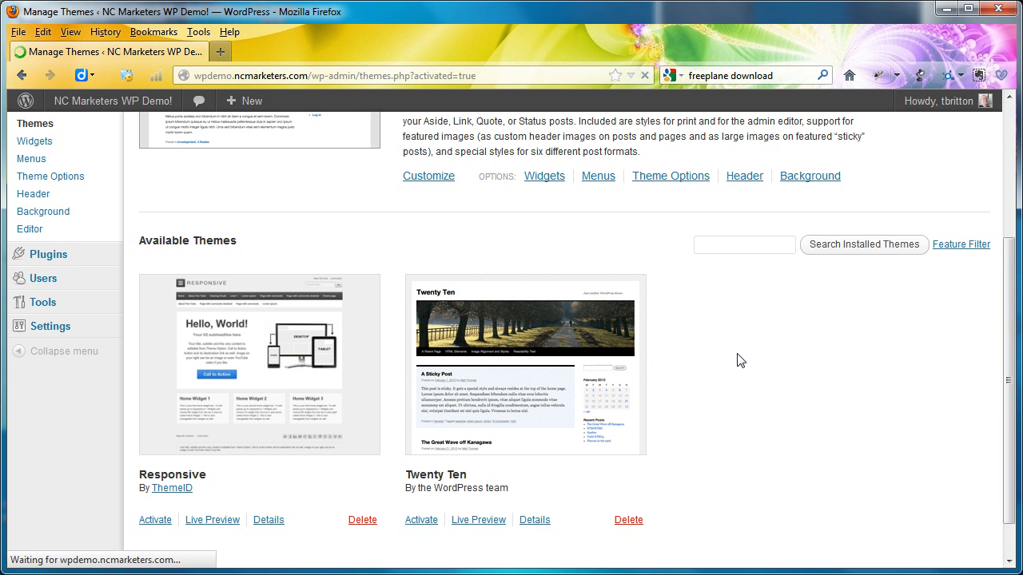
{"action": "scroll", "coordinate": [550, 406], "scroll_direction": "down", "scroll_amount": 5}
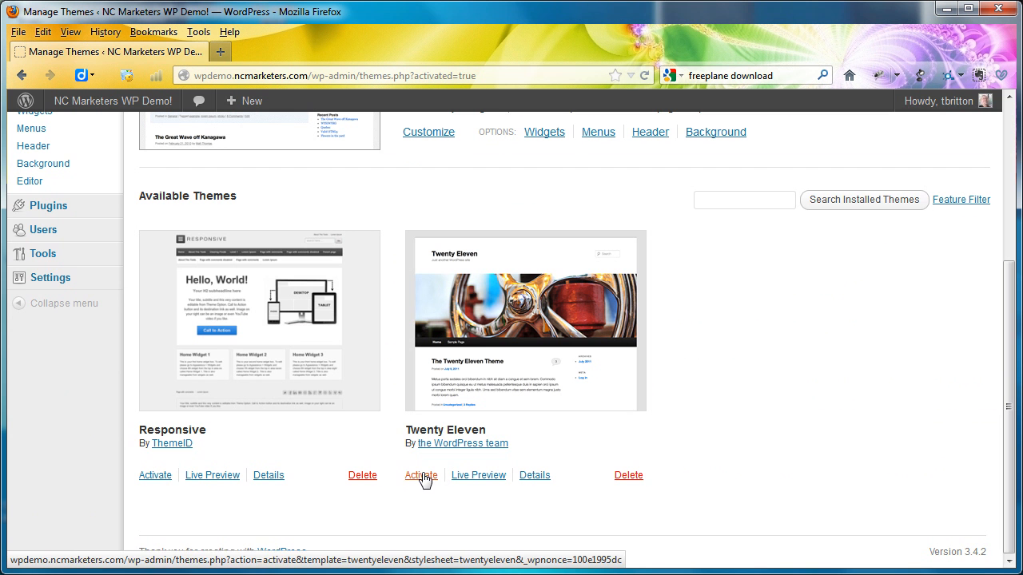
{"action": "left_click", "coordinate": [422, 477]}
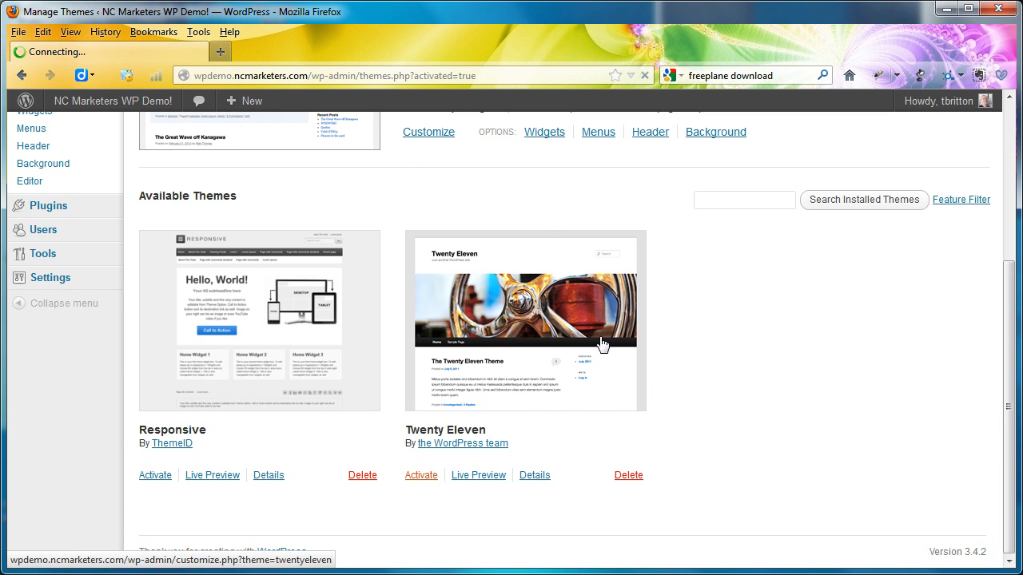
- View the site's home page under the Twenty Eleven theme, examining the header, main menu and footer links
{"action": "left_click", "coordinate": [140, 102]}
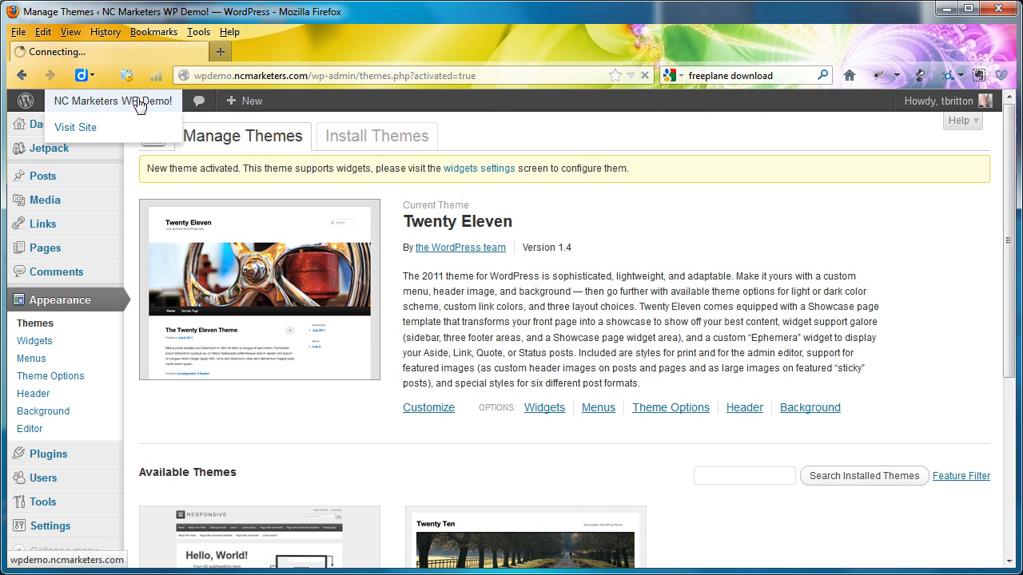
{"action": "scroll", "coordinate": [672, 301], "scroll_direction": "down", "scroll_amount": 8}
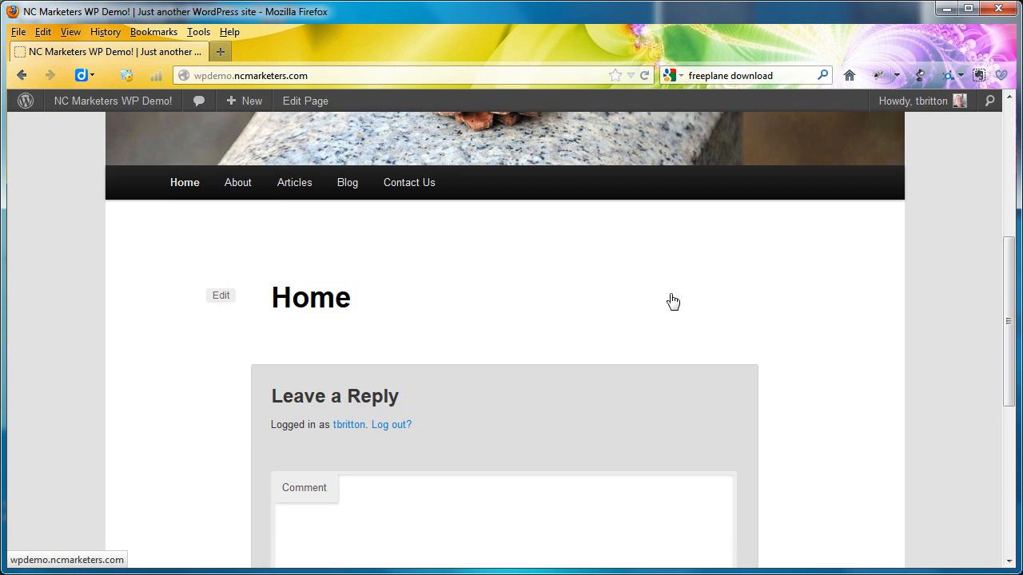
{"action": "scroll", "coordinate": [671, 301], "scroll_direction": "down", "scroll_amount": 3}
{"action": "scroll", "coordinate": [672, 300], "scroll_direction": "up", "scroll_amount": 6}
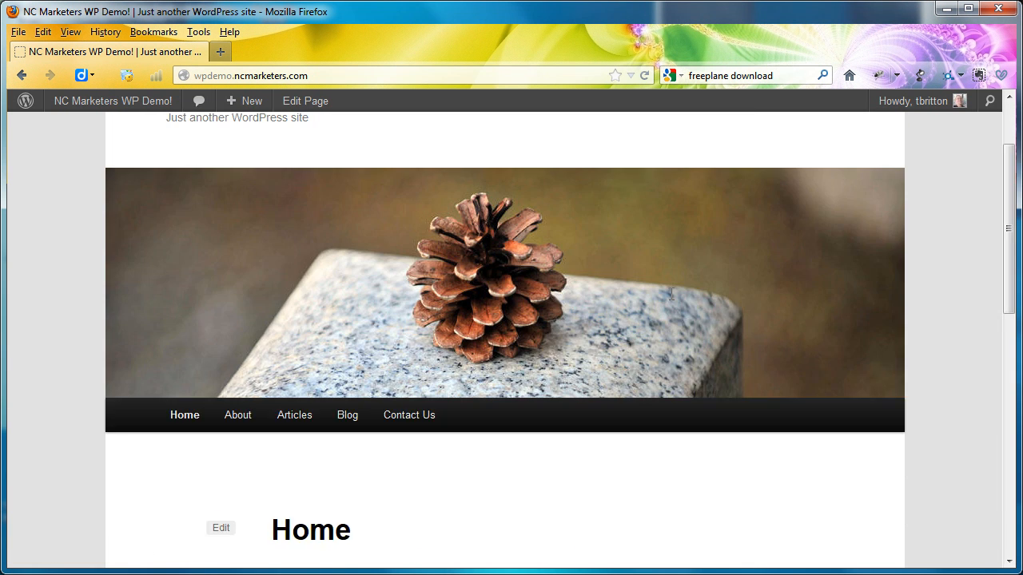
{"action": "scroll", "coordinate": [673, 301], "scroll_direction": "down", "scroll_amount": 8}
{"action": "scroll", "coordinate": [673, 301], "scroll_direction": "down", "scroll_amount": 1}
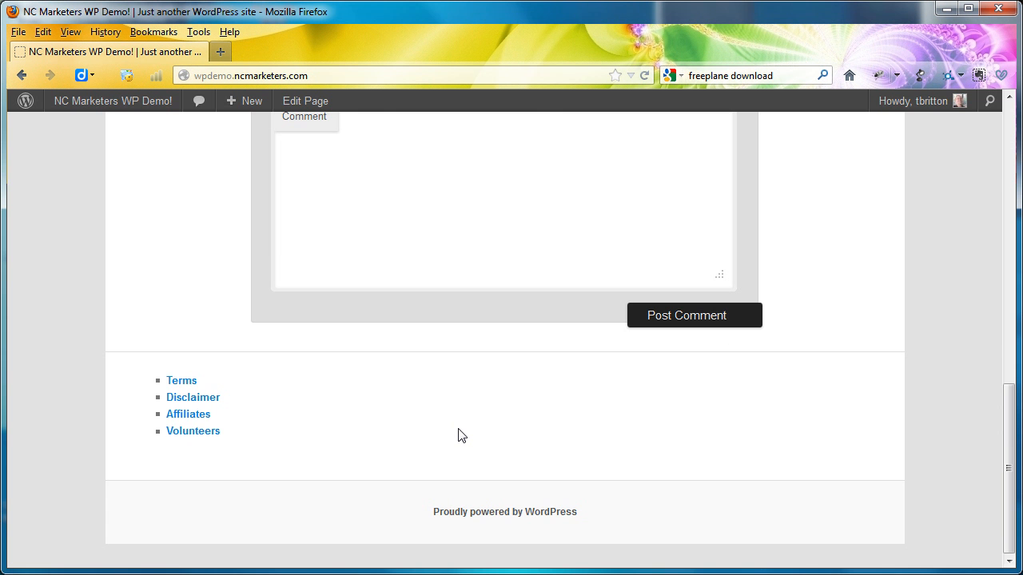
{"action": "scroll", "coordinate": [460, 435], "scroll_direction": "up", "scroll_amount": 15}
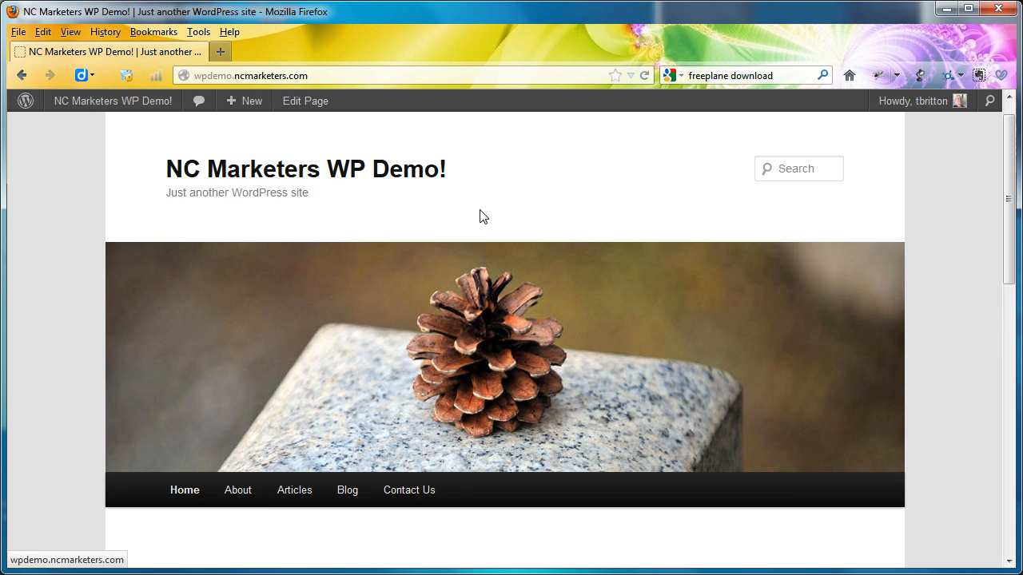
- Return to the dashboard and activate the Twenty Ten theme from the available themes
{"action": "left_click", "coordinate": [130, 105]}
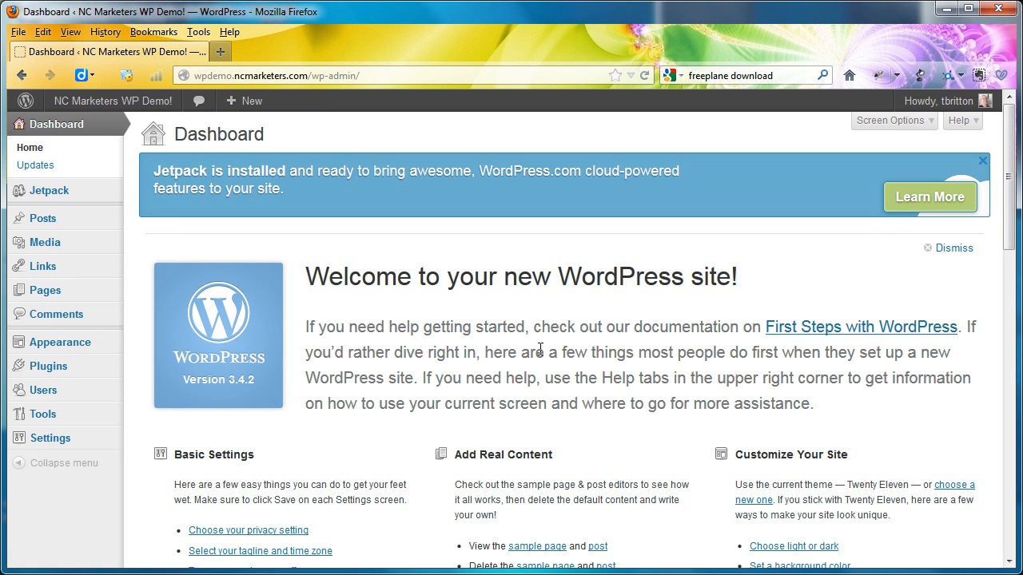
{"action": "scroll", "coordinate": [540, 349], "scroll_direction": "down", "scroll_amount": 5}
{"action": "scroll", "coordinate": [540, 349], "scroll_direction": "up", "scroll_amount": 5}
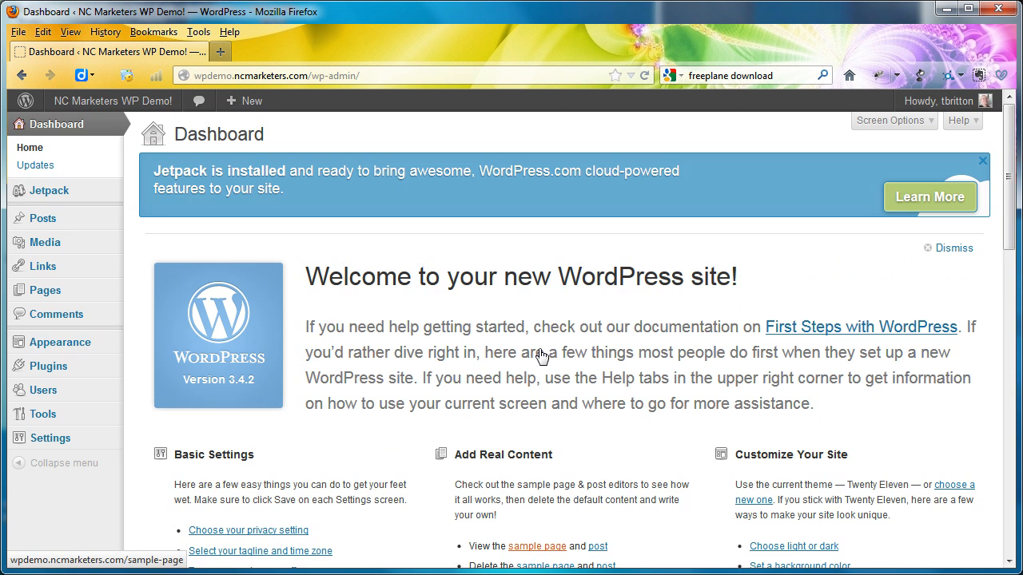
{"action": "mouse_move", "coordinate": [79, 345]}
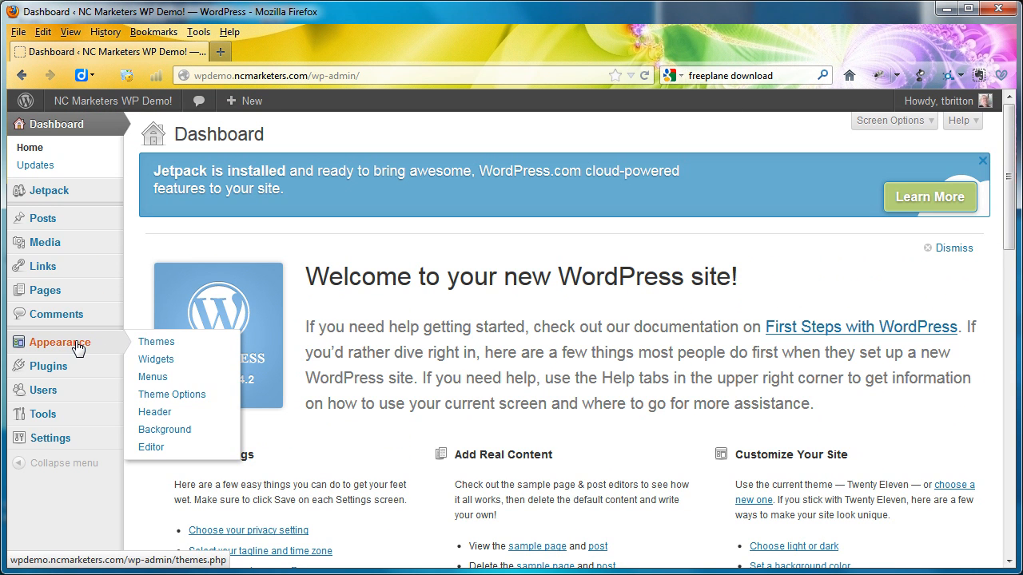
{"action": "left_click", "coordinate": [210, 343]}
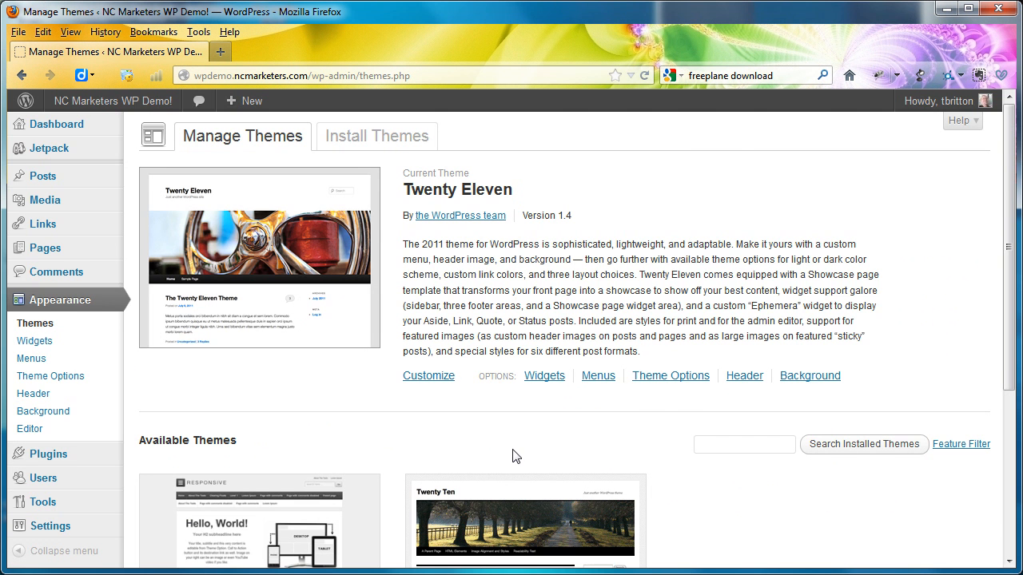
{"action": "scroll", "coordinate": [514, 455], "scroll_direction": "down", "scroll_amount": 4}
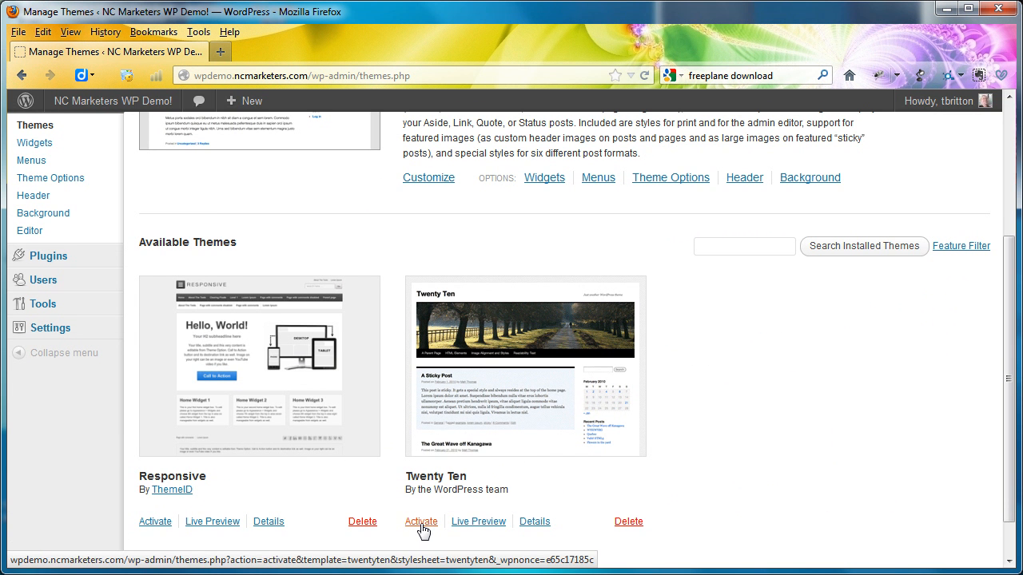
{"action": "left_click", "coordinate": [421, 522]}
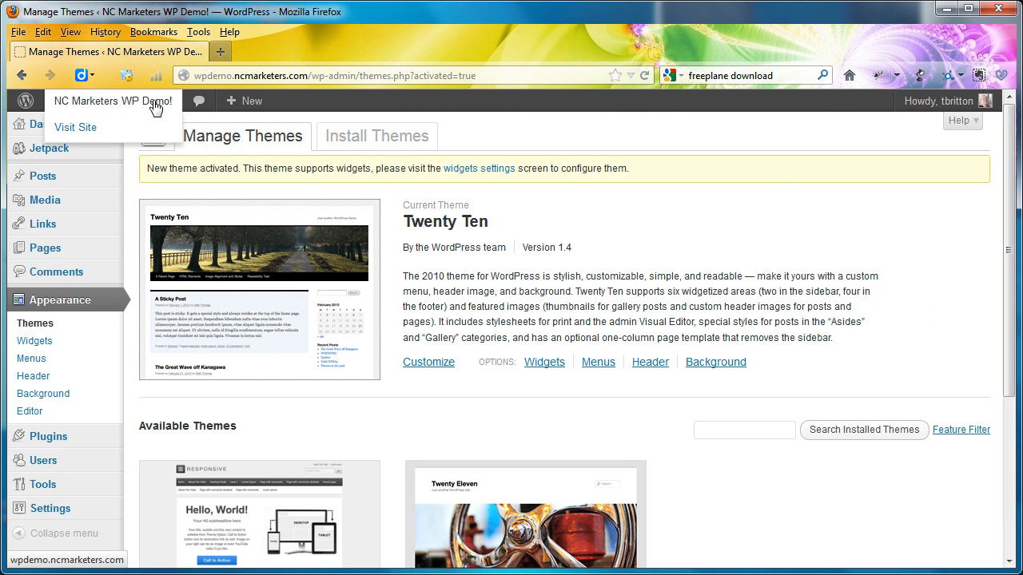
- View the home page under Twenty Ten, examining the navigation bar, sidebar widgets and footer links
{"action": "left_click", "coordinate": [154, 104]}
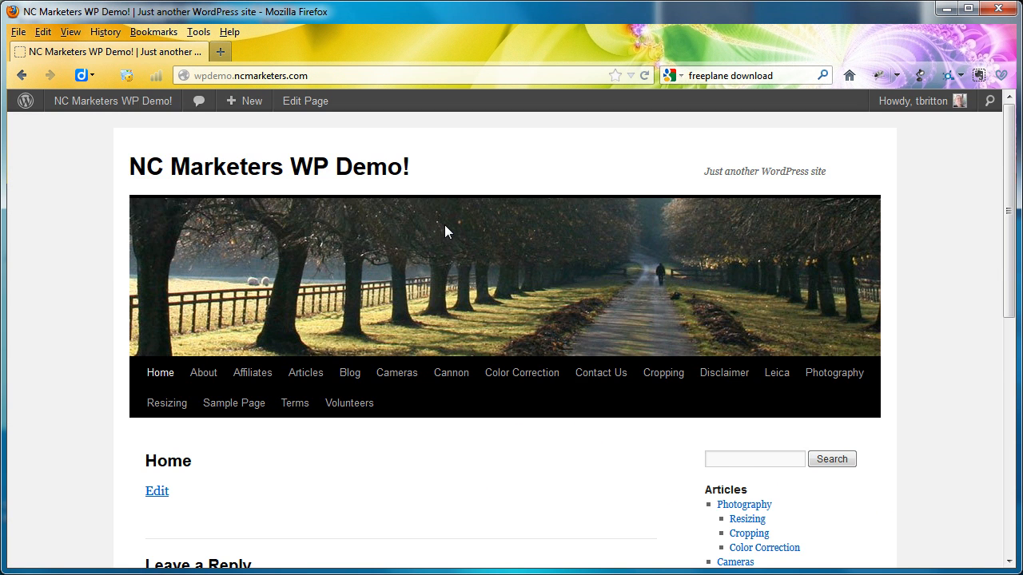
{"action": "scroll", "coordinate": [444, 228], "scroll_direction": "down", "scroll_amount": 8}
{"action": "scroll", "coordinate": [446, 231], "scroll_direction": "up", "scroll_amount": 3}
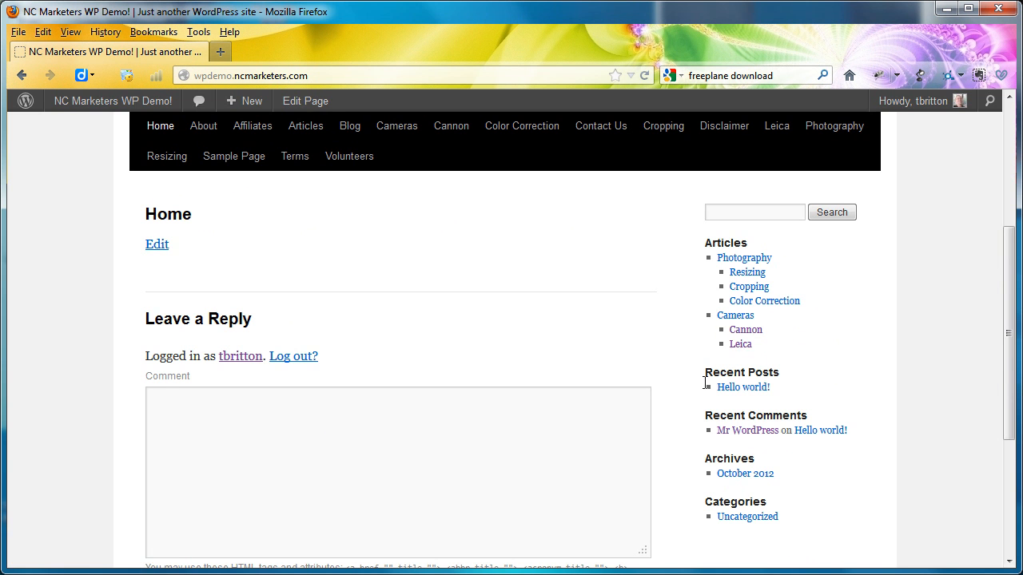
{"action": "scroll", "coordinate": [675, 414], "scroll_direction": "down", "scroll_amount": 2}
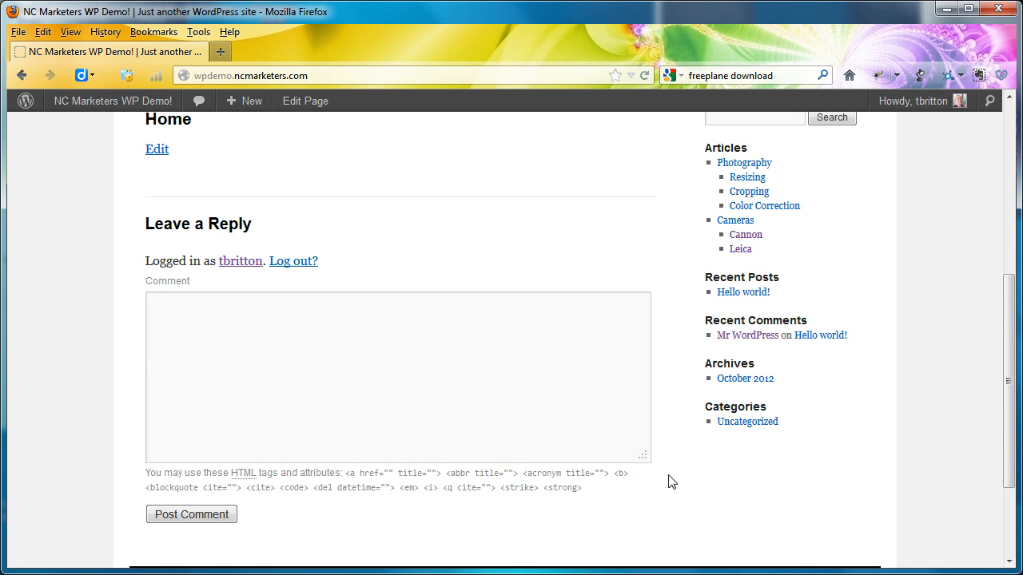
{"action": "scroll", "coordinate": [671, 481], "scroll_direction": "down", "scroll_amount": 3}
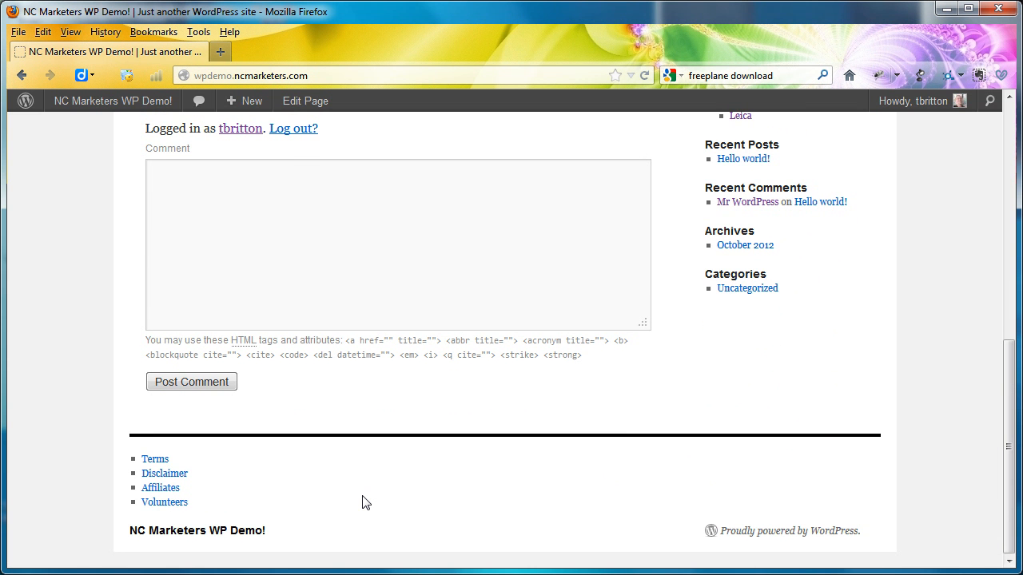
{"action": "scroll", "coordinate": [365, 502], "scroll_direction": "up", "scroll_amount": 10}
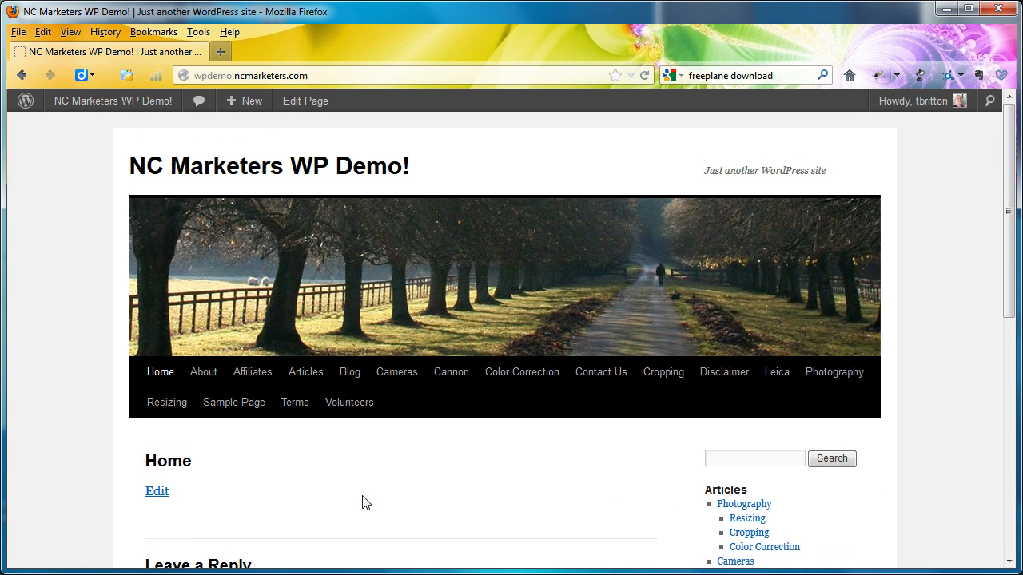
{"action": "scroll", "coordinate": [364, 502], "scroll_direction": "down", "scroll_amount": 3}
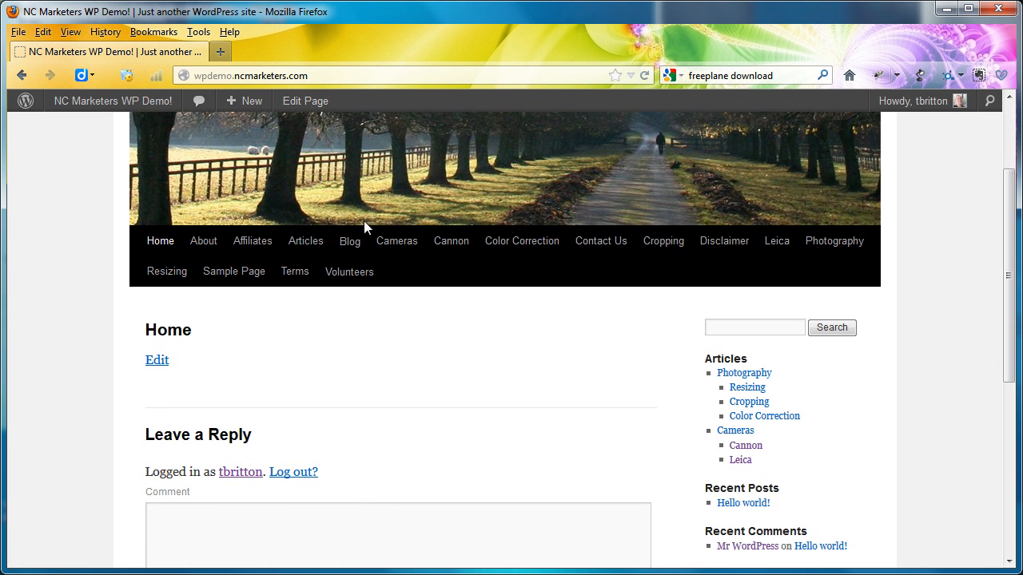
- Assign Main Menu to the theme's Primary Navigation location and save it
{"action": "left_click", "coordinate": [92, 102]}
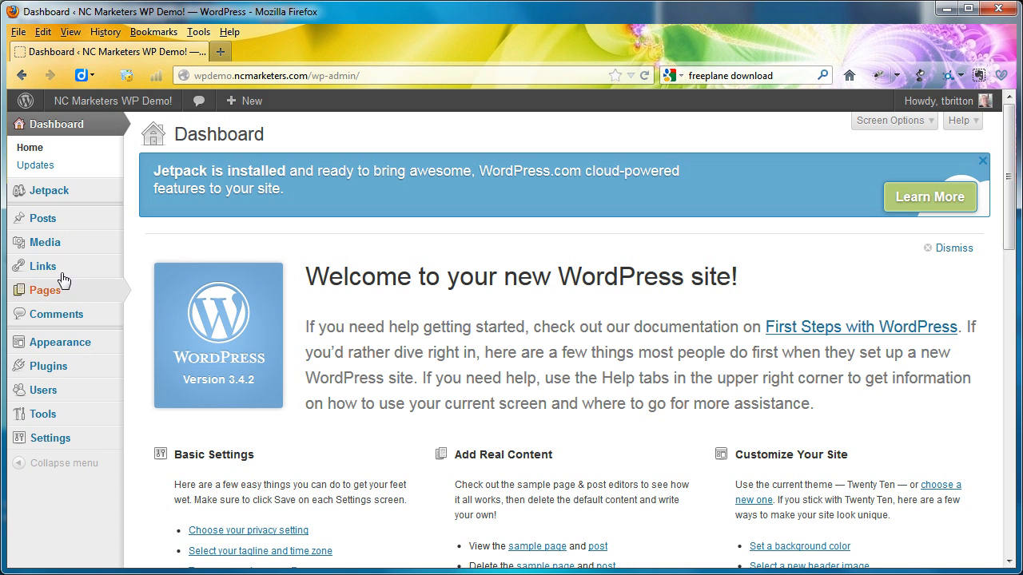
{"action": "mouse_move", "coordinate": [76, 342]}
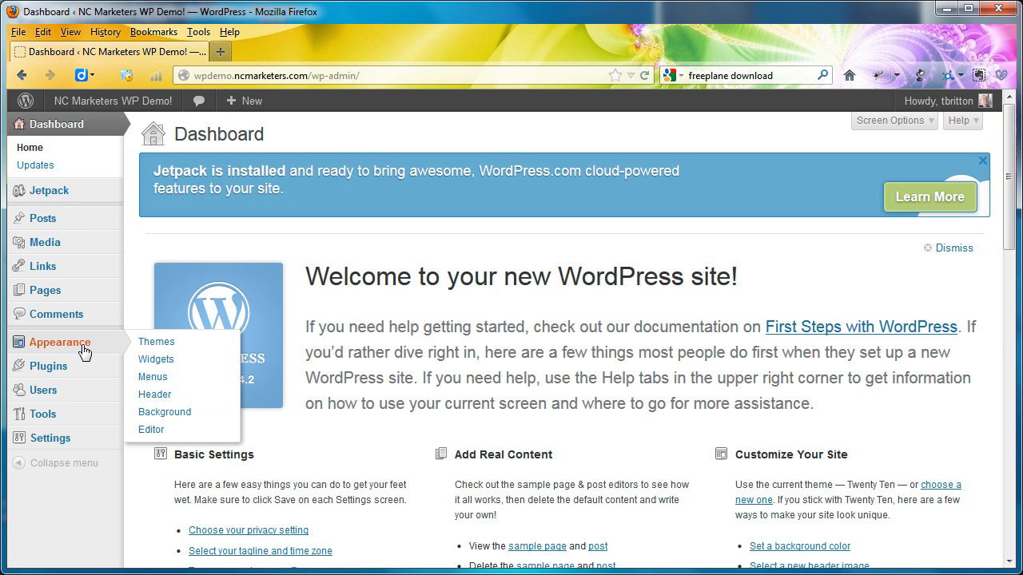
{"action": "left_click", "coordinate": [152, 382]}
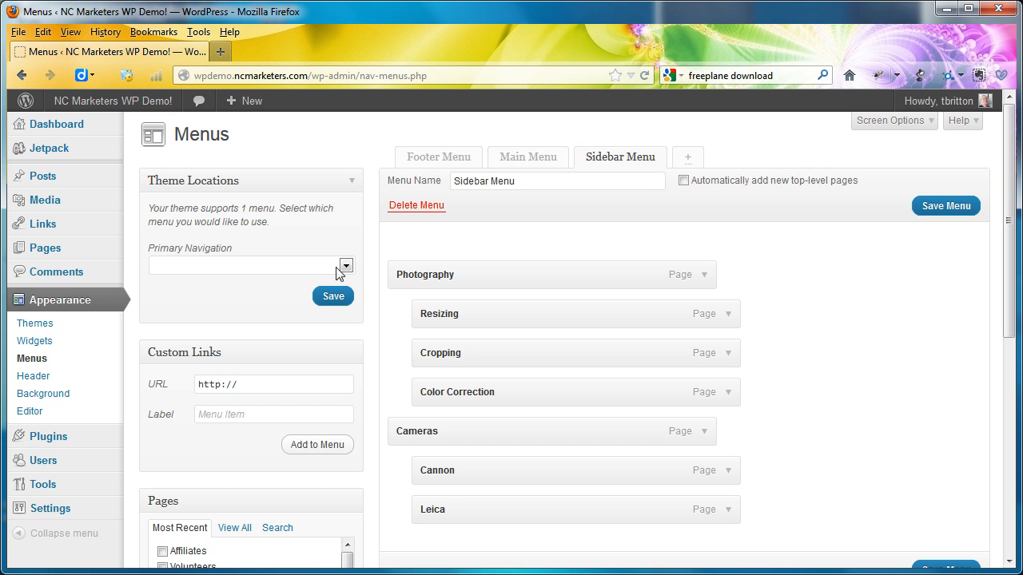
{"action": "left_click", "coordinate": [345, 266]}
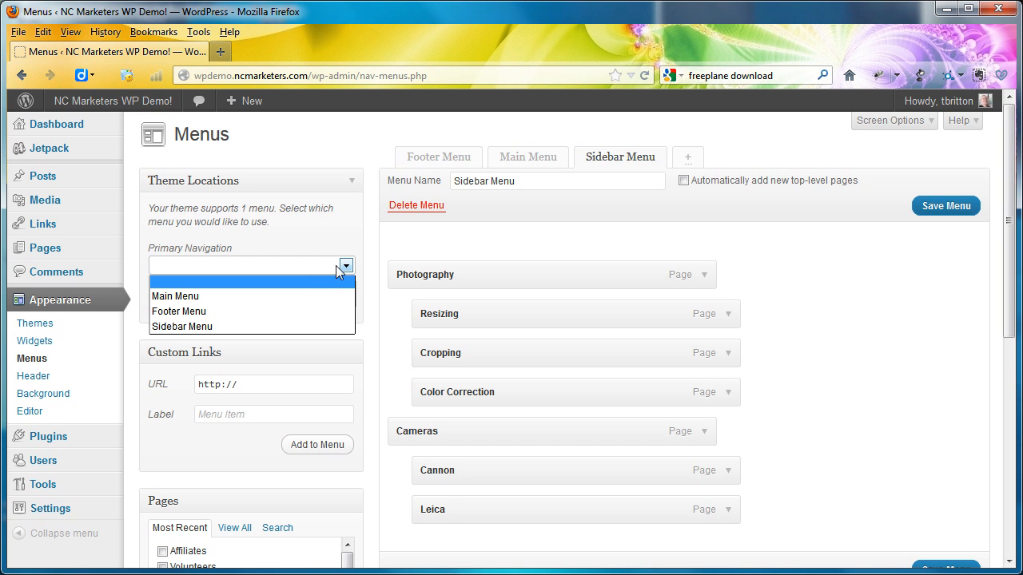
{"action": "left_click", "coordinate": [183, 300]}
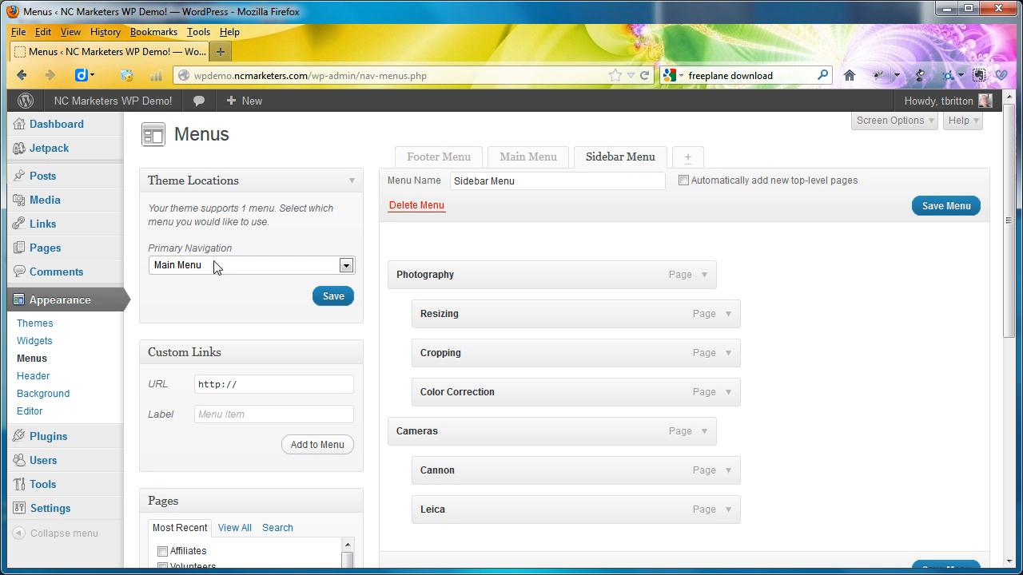
{"action": "left_click", "coordinate": [330, 297]}
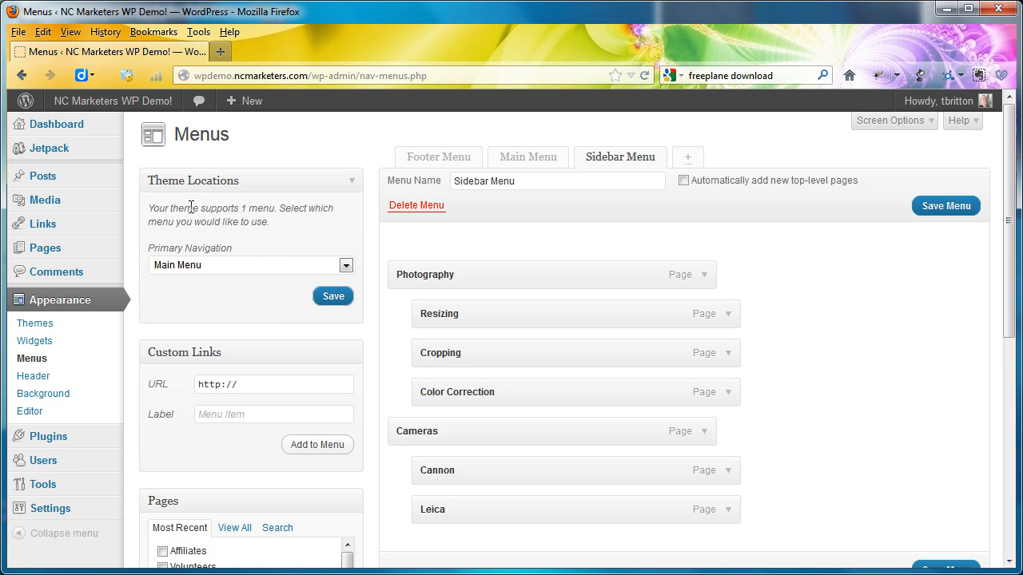
- View the home page and check the navigation bar, including the Articles and Photography submenus
{"action": "left_click", "coordinate": [128, 102]}
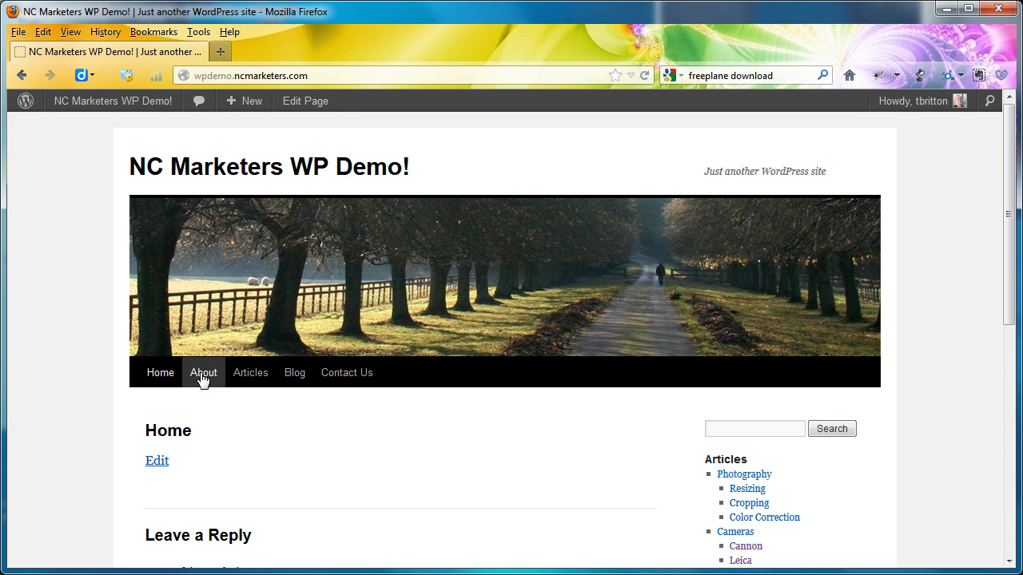
{"action": "mouse_move", "coordinate": [240, 380]}
{"action": "mouse_move", "coordinate": [266, 434]}
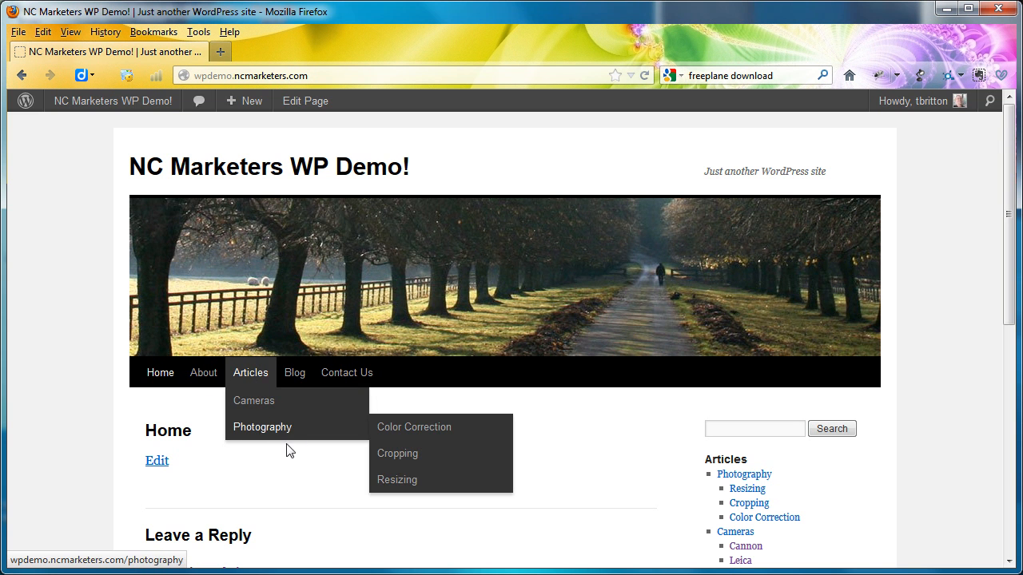
{"action": "scroll", "coordinate": [273, 482], "scroll_direction": "down", "scroll_amount": 5}
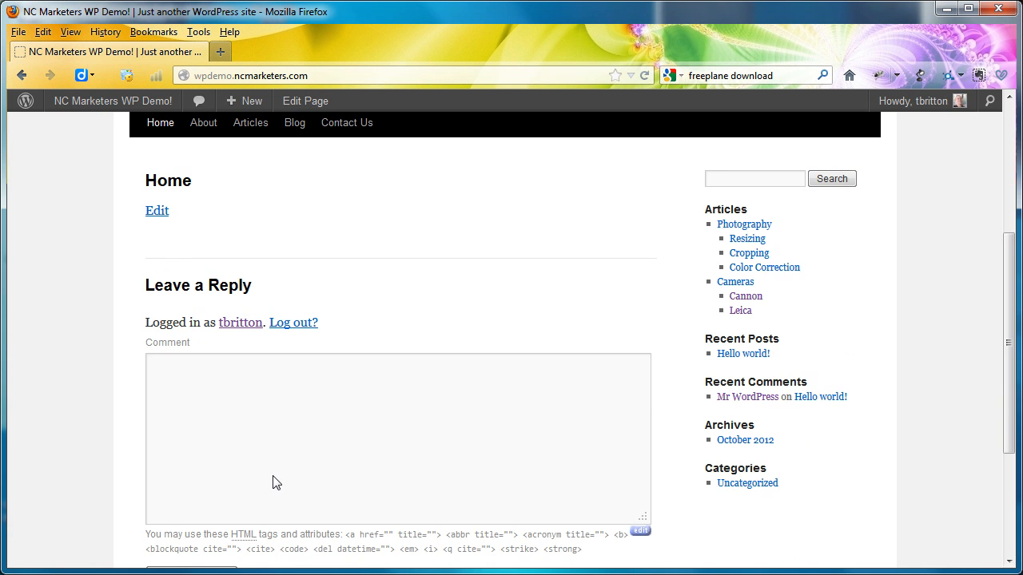
{"action": "scroll", "coordinate": [272, 481], "scroll_direction": "up", "scroll_amount": 5}
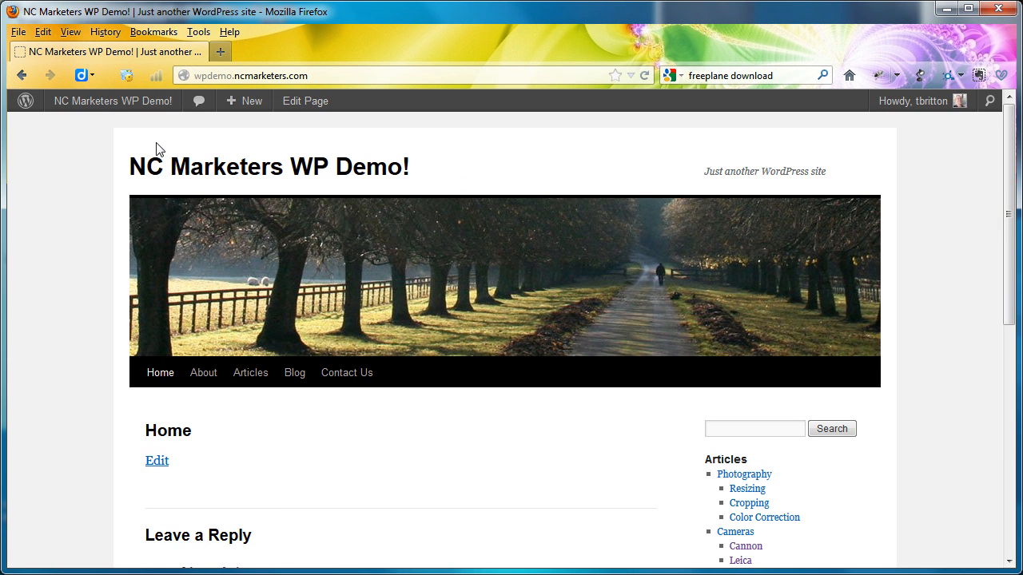
- Change the custom header to the default image of sunlit tree trunks on mossy ground and save the changes
{"action": "mouse_move", "coordinate": [130, 111]}
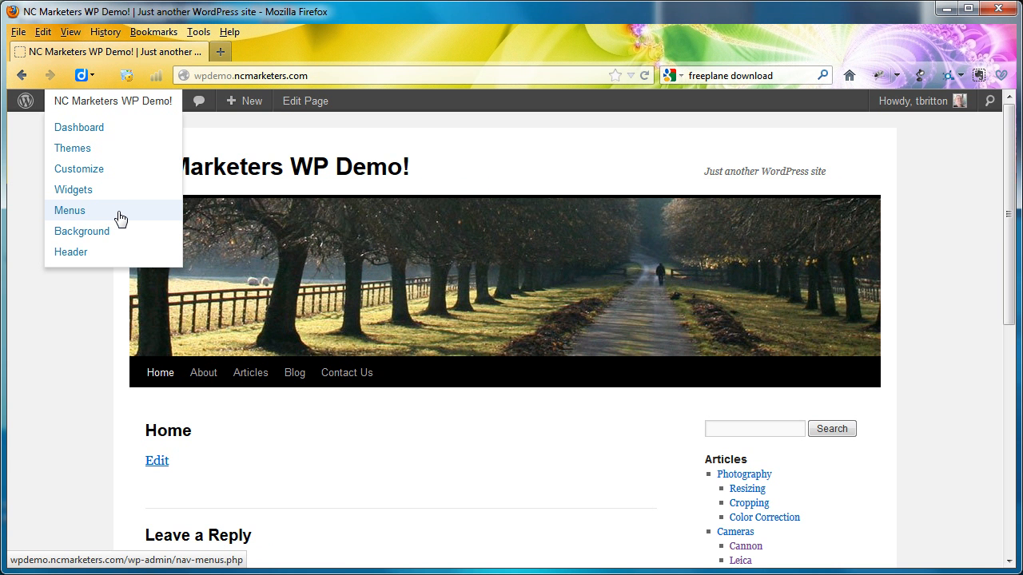
{"action": "left_click", "coordinate": [75, 254]}
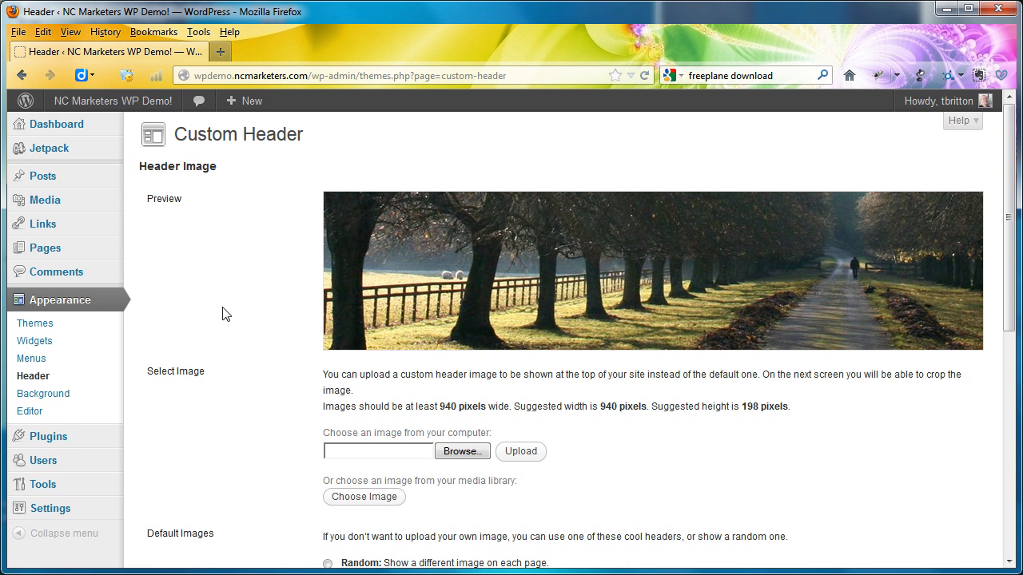
{"action": "scroll", "coordinate": [229, 313], "scroll_direction": "down", "scroll_amount": 6}
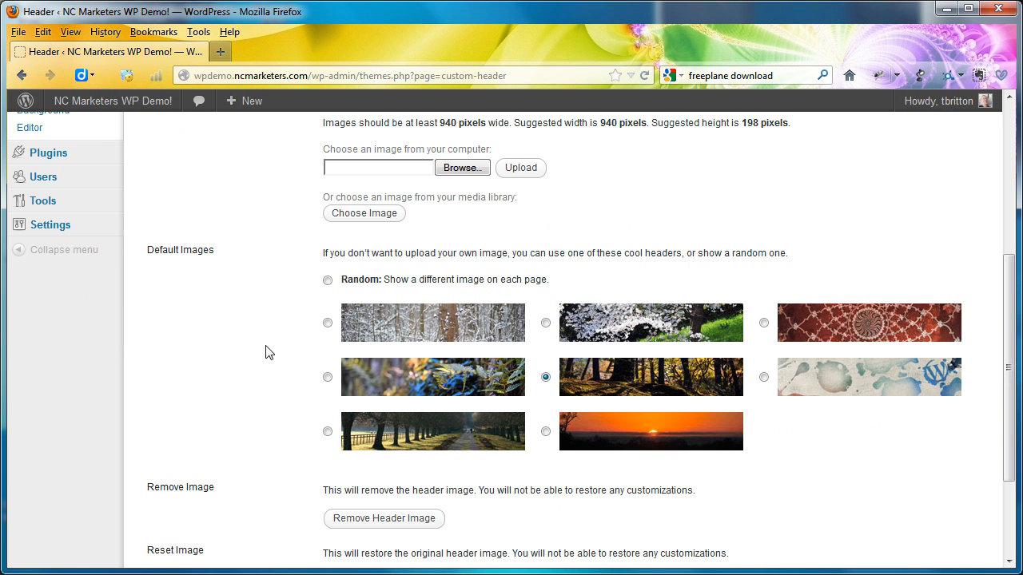
{"action": "scroll", "coordinate": [268, 353], "scroll_direction": "down", "scroll_amount": 3}
{"action": "left_click", "coordinate": [202, 484]}
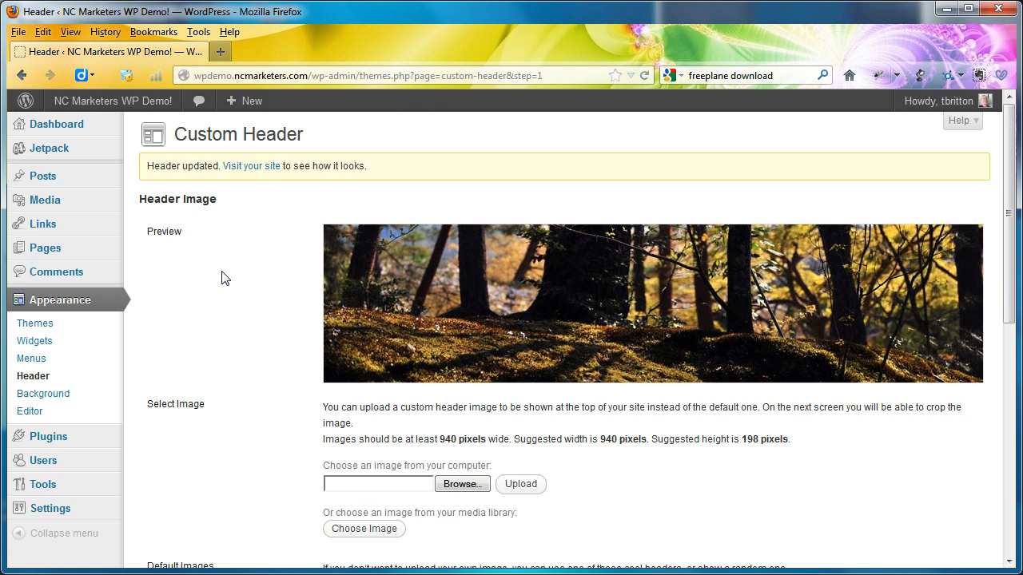
- View the home page to check the new header image and the page layout
{"action": "left_click", "coordinate": [155, 99]}
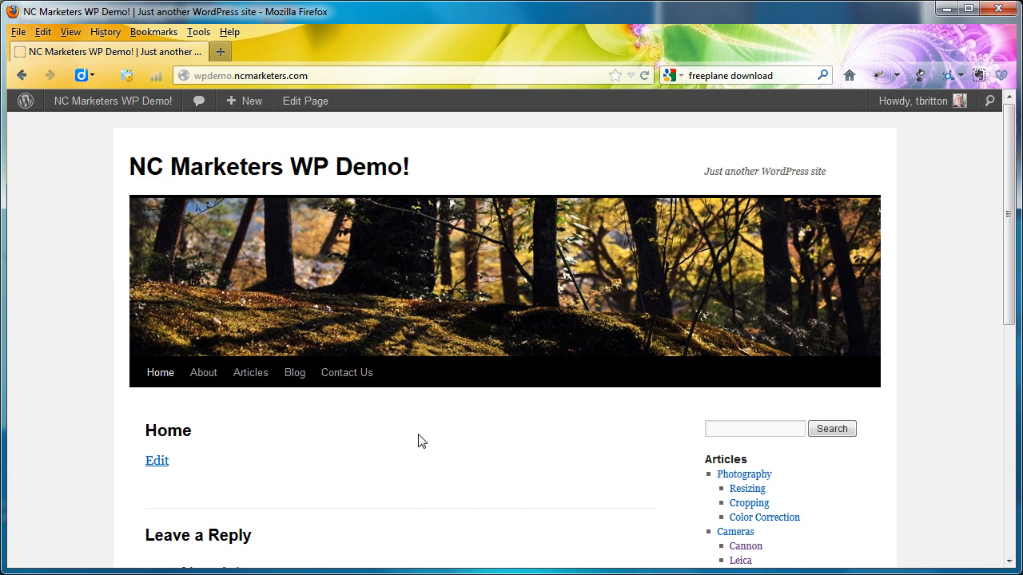
{"action": "scroll", "coordinate": [418, 441], "scroll_direction": "down", "scroll_amount": 5}
{"action": "scroll", "coordinate": [418, 440], "scroll_direction": "up", "scroll_amount": 4}
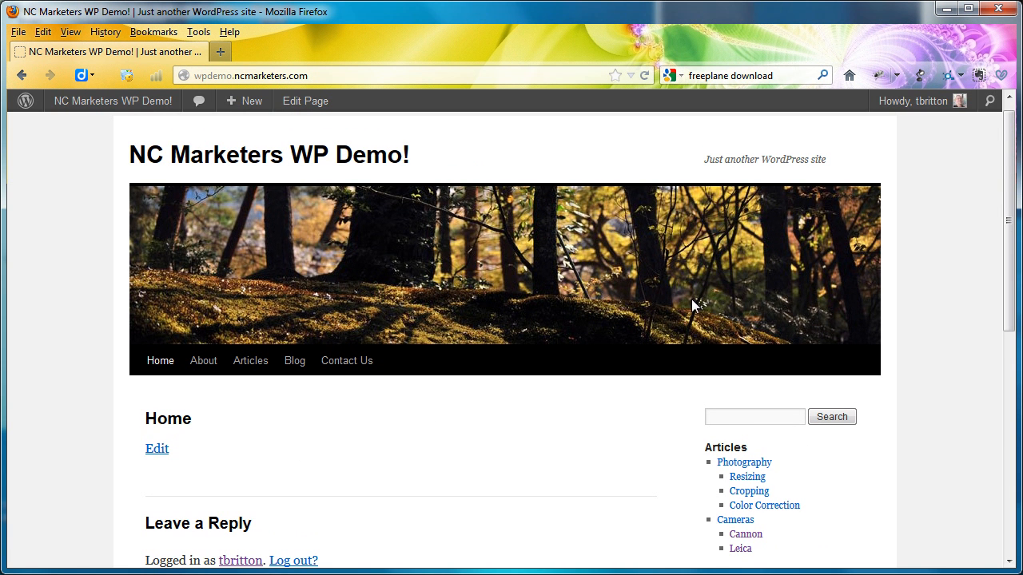
- Open the custom header settings and check the required width and height for an uploaded header image
{"action": "left_click", "coordinate": [125, 107]}
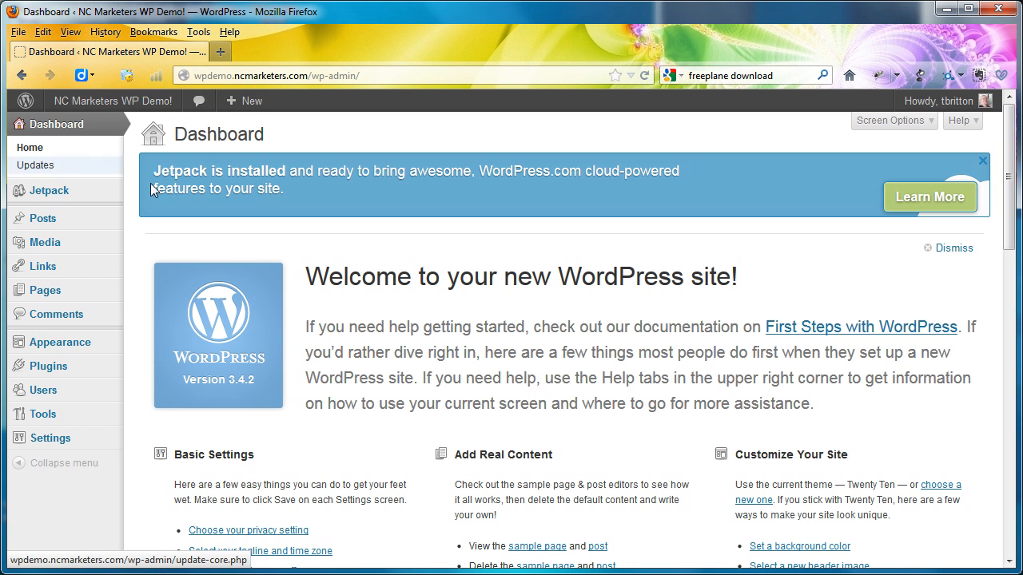
{"action": "mouse_move", "coordinate": [105, 343]}
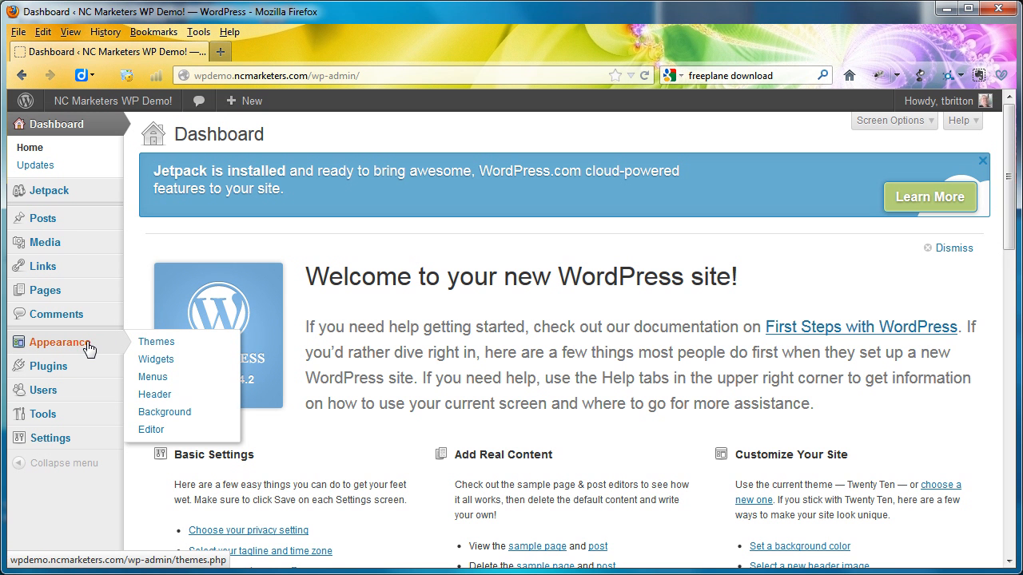
{"action": "left_click", "coordinate": [148, 396]}
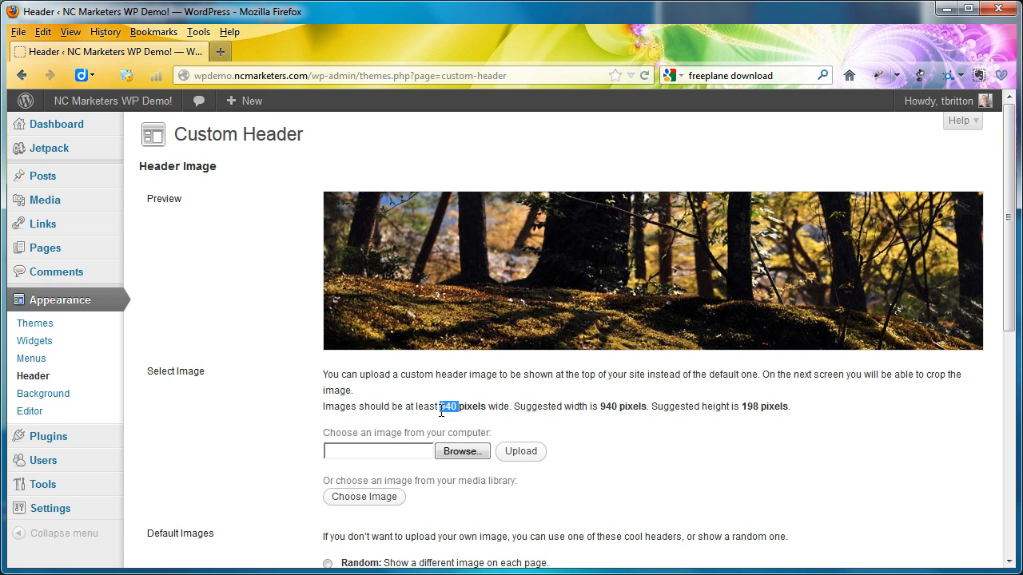
{"action": "left_click", "coordinate": [529, 418]}
- Open a live preview of the installed Twenty Eleven theme and look over the home page
{"action": "left_click", "coordinate": [44, 330]}
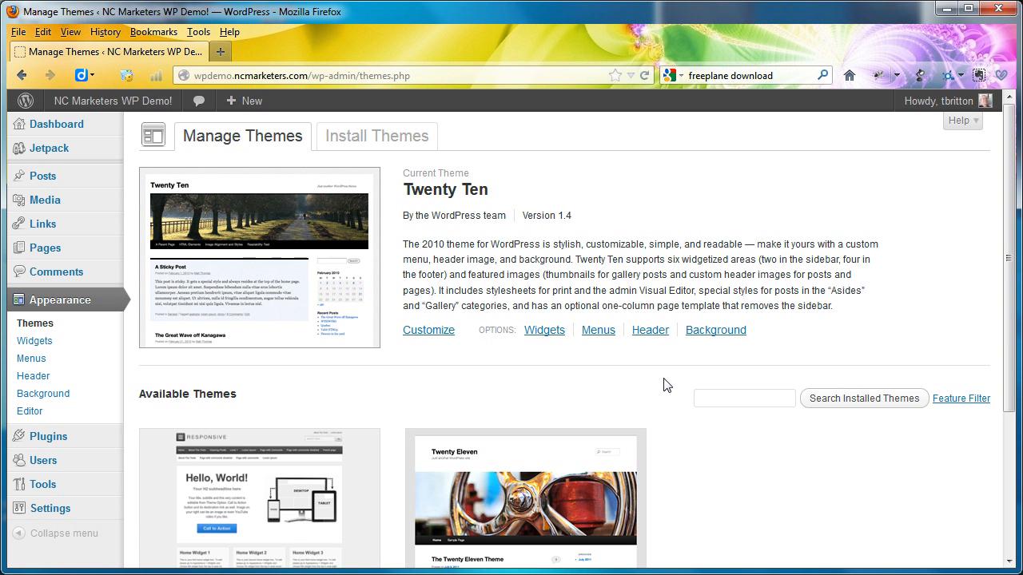
{"action": "scroll", "coordinate": [663, 385], "scroll_direction": "down", "scroll_amount": 1}
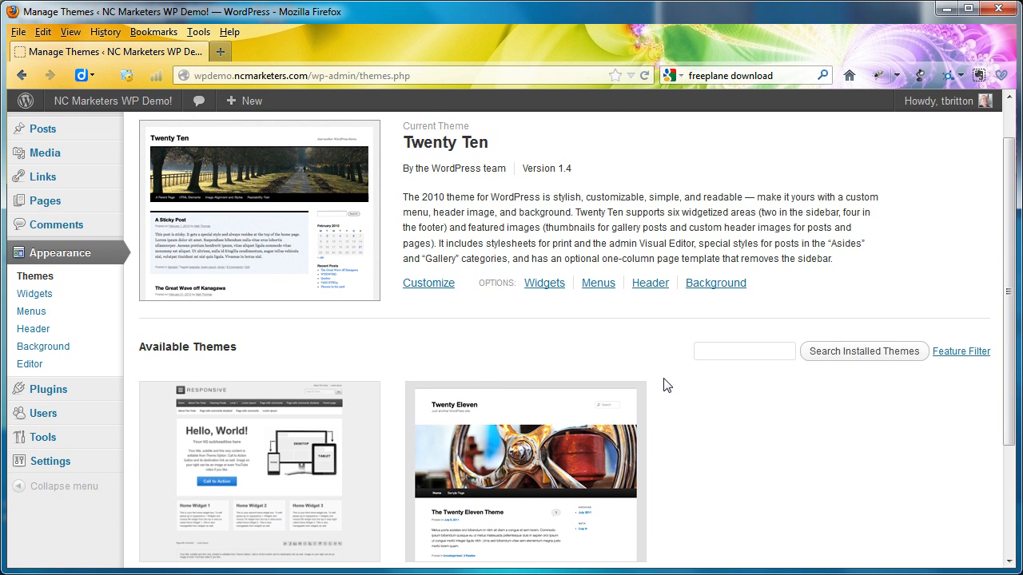
{"action": "scroll", "coordinate": [663, 385], "scroll_direction": "down", "scroll_amount": 3}
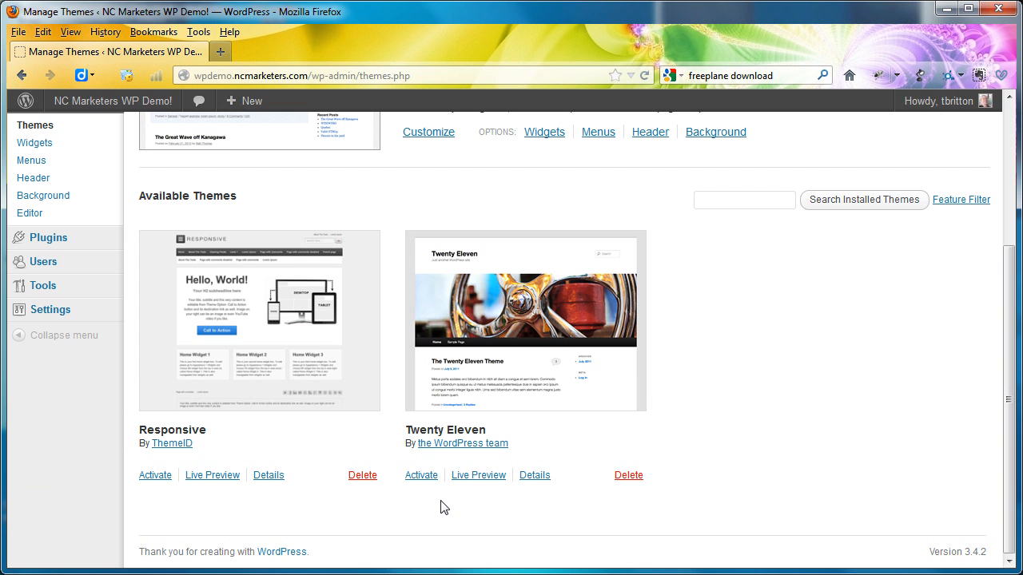
{"action": "left_click", "coordinate": [490, 477]}
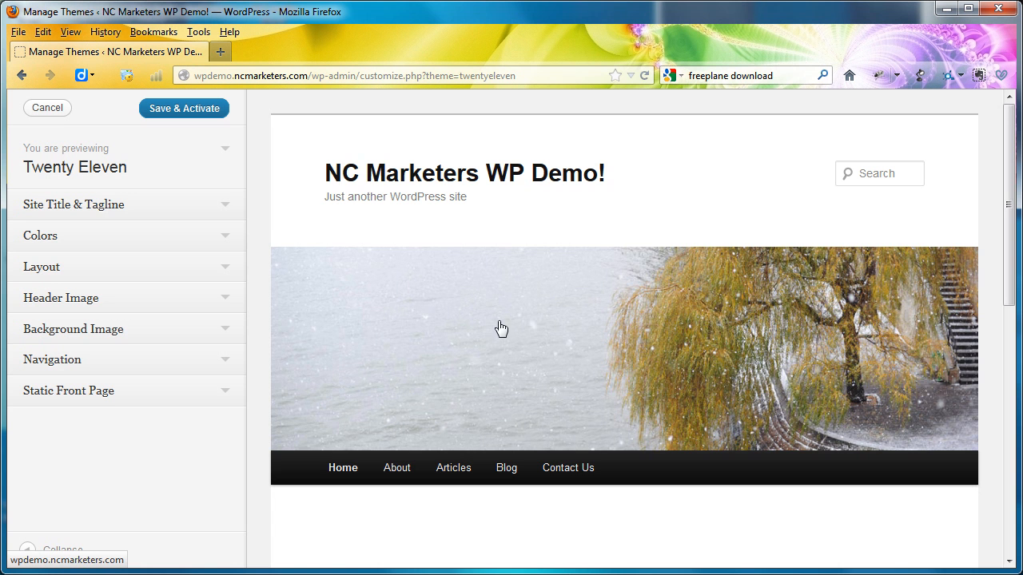
{"action": "scroll", "coordinate": [445, 341], "scroll_direction": "down", "scroll_amount": 10}
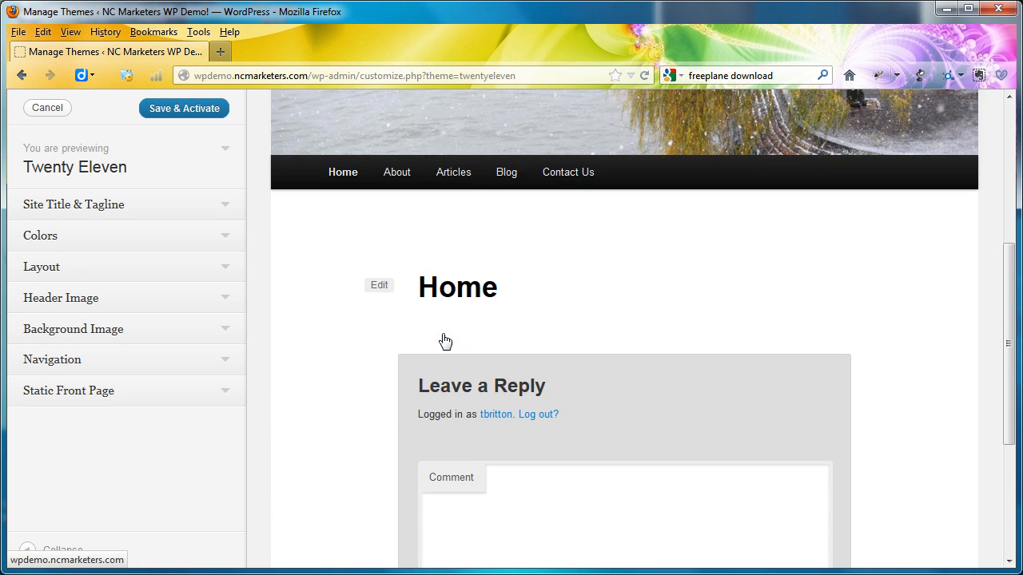
{"action": "scroll", "coordinate": [445, 341], "scroll_direction": "up", "scroll_amount": 10}
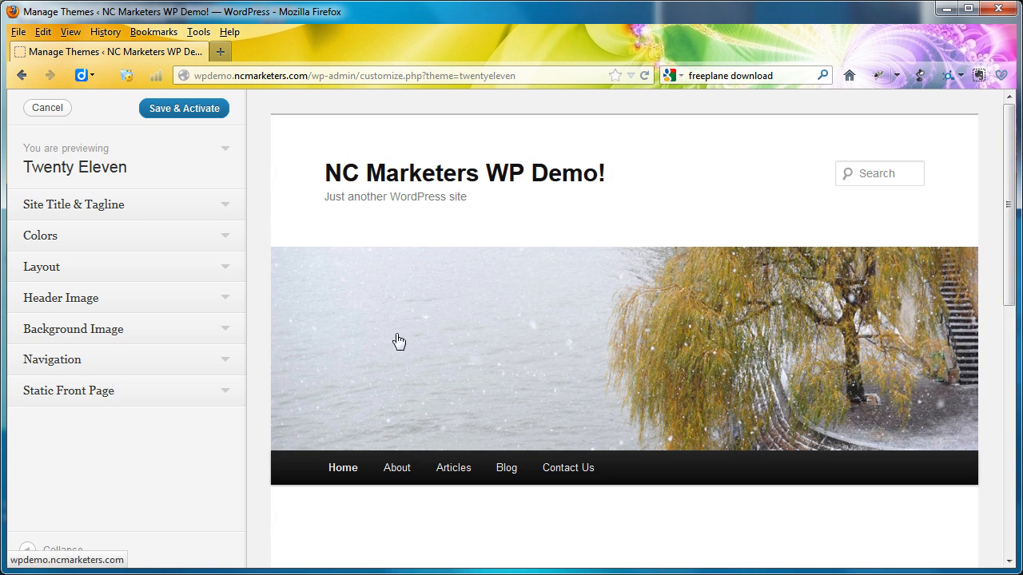
- Examine the Header Image and Navigation settings of Twenty Eleven alongside the page preview
{"action": "left_click", "coordinate": [221, 304]}
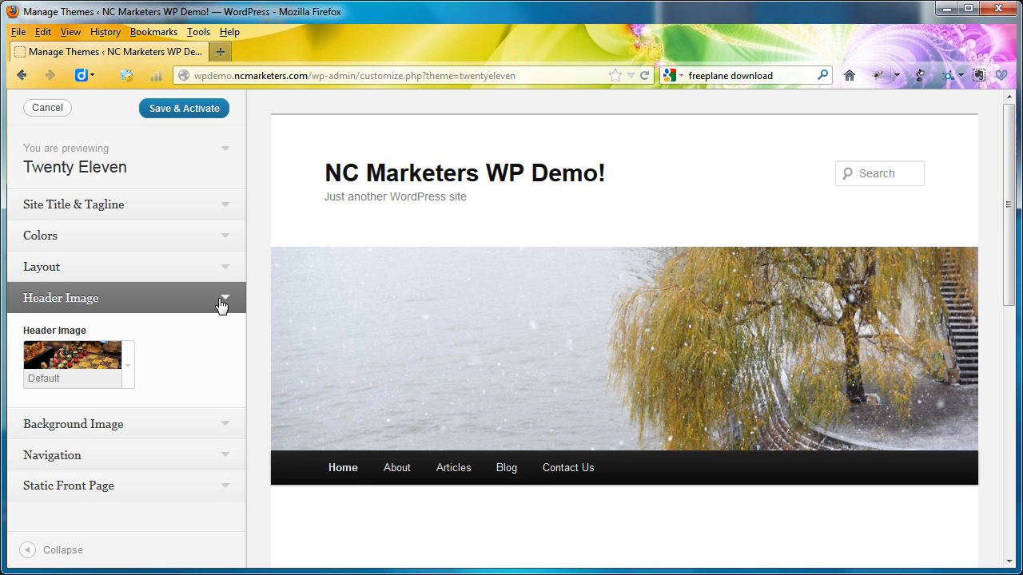
{"action": "left_click", "coordinate": [224, 459]}
{"action": "scroll", "coordinate": [258, 506], "scroll_direction": "down", "scroll_amount": 3}
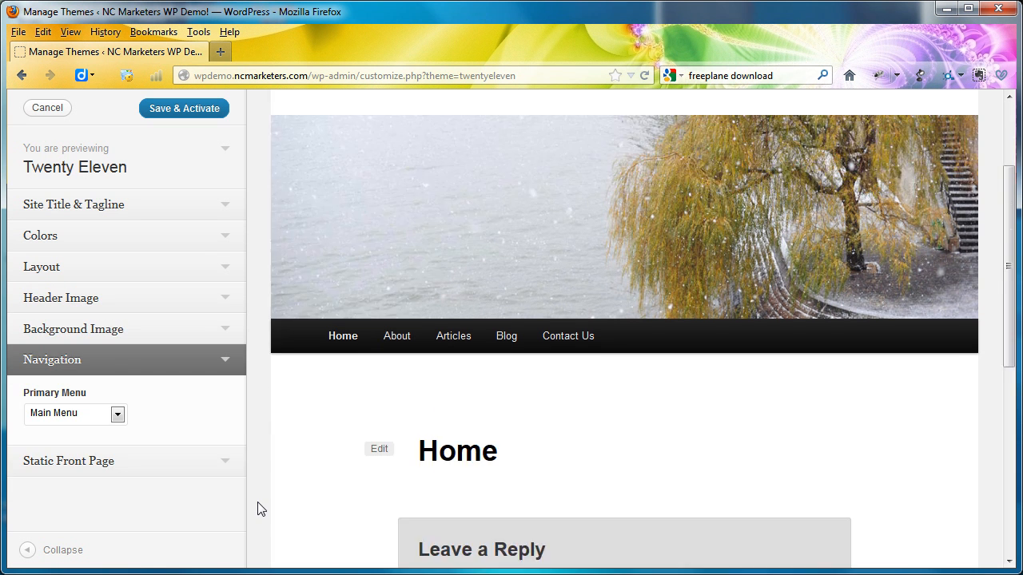
{"action": "scroll", "coordinate": [258, 506], "scroll_direction": "down", "scroll_amount": 3}
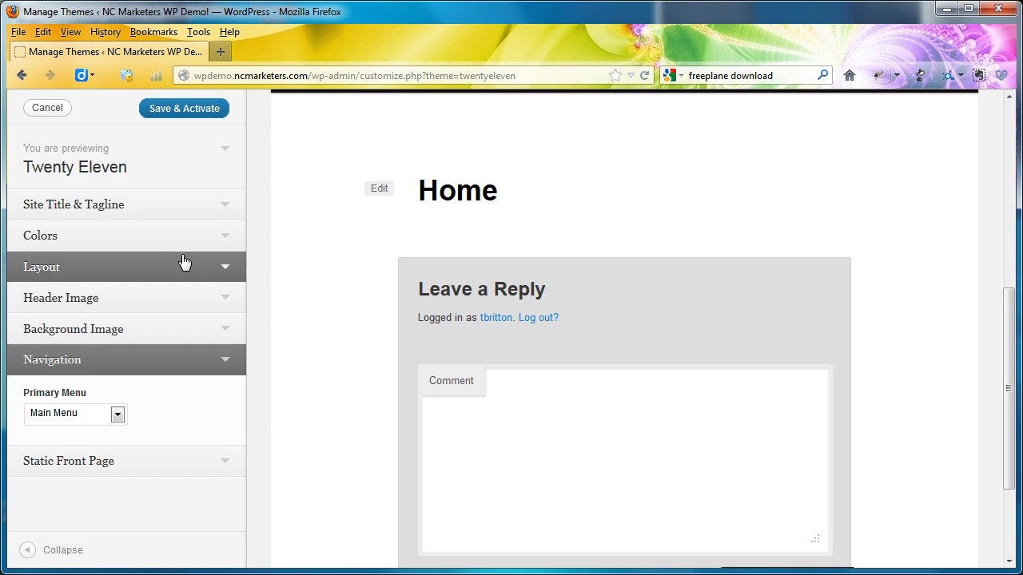
- Set the Twenty Eleven layout to Content on right, then save and activate the theme
{"action": "left_click", "coordinate": [227, 208]}
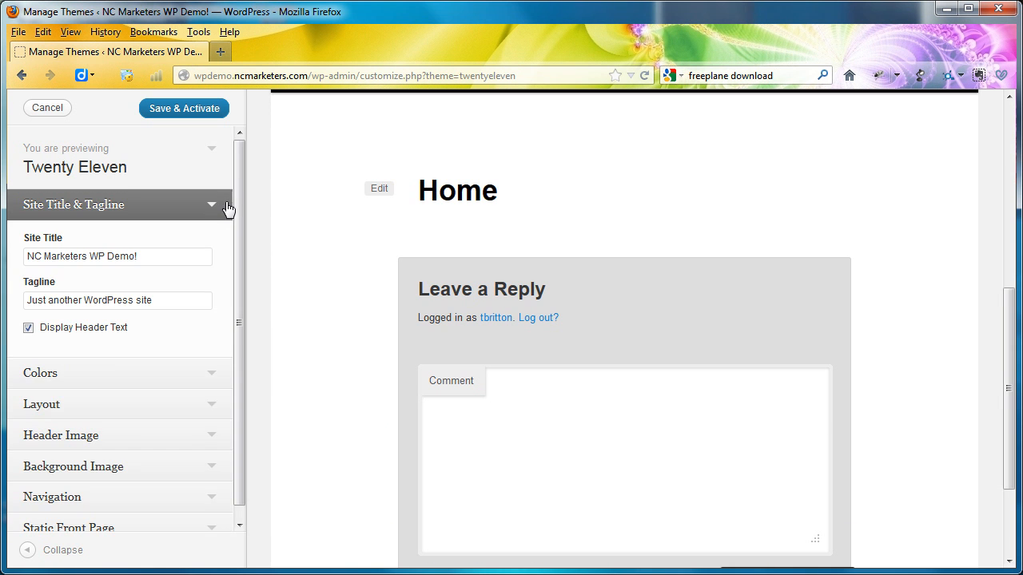
{"action": "left_click", "coordinate": [212, 407]}
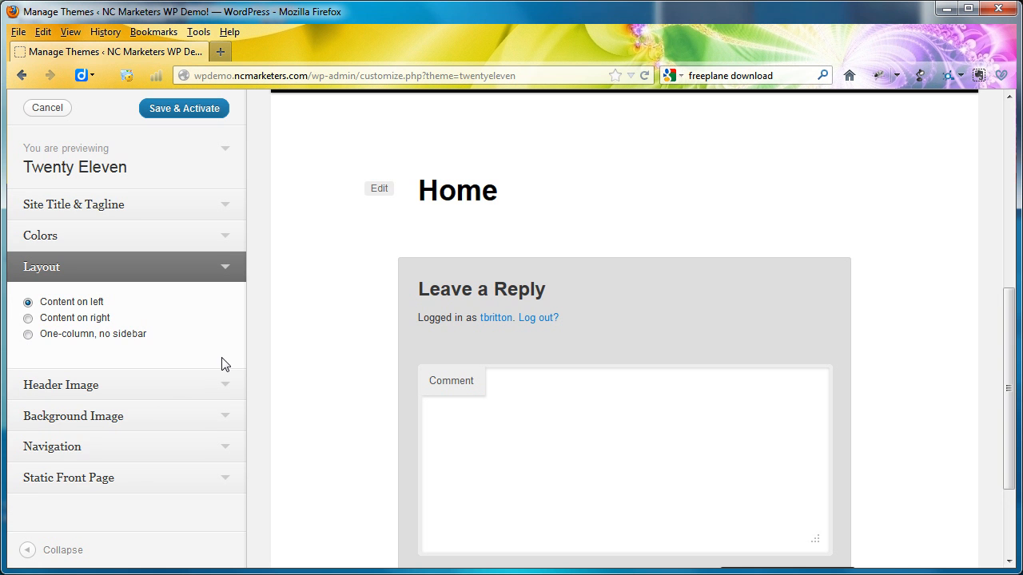
{"action": "left_click", "coordinate": [29, 319]}
{"action": "scroll", "coordinate": [263, 347], "scroll_direction": "down", "scroll_amount": 3}
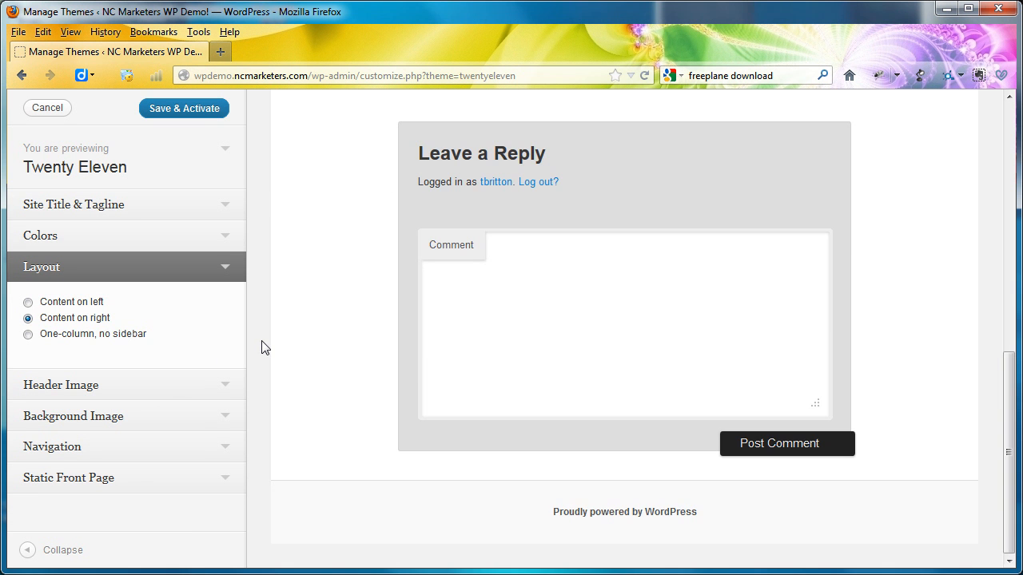
{"action": "left_click", "coordinate": [184, 109]}
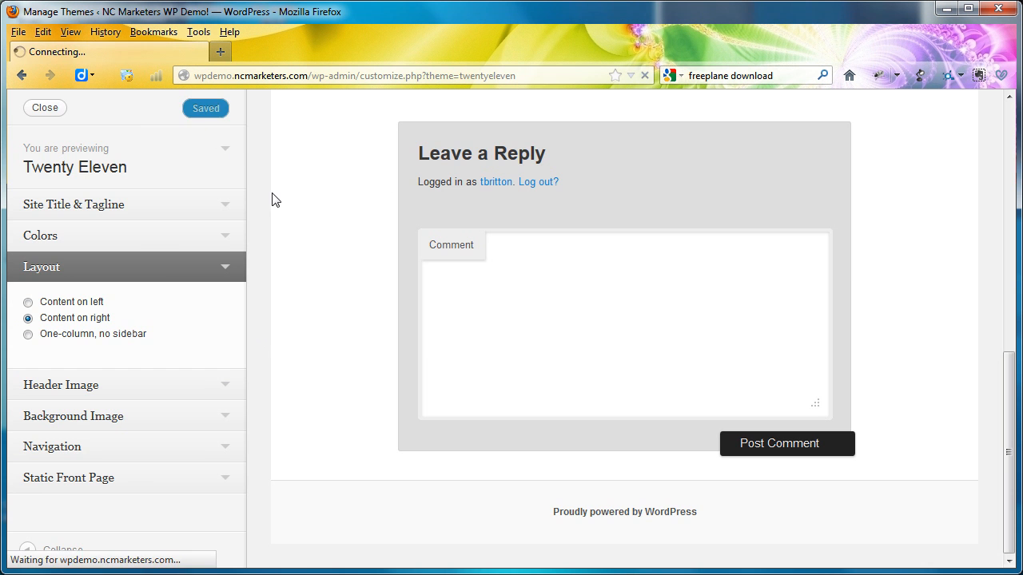
{"action": "scroll", "coordinate": [339, 264], "scroll_direction": "down", "scroll_amount": 5}
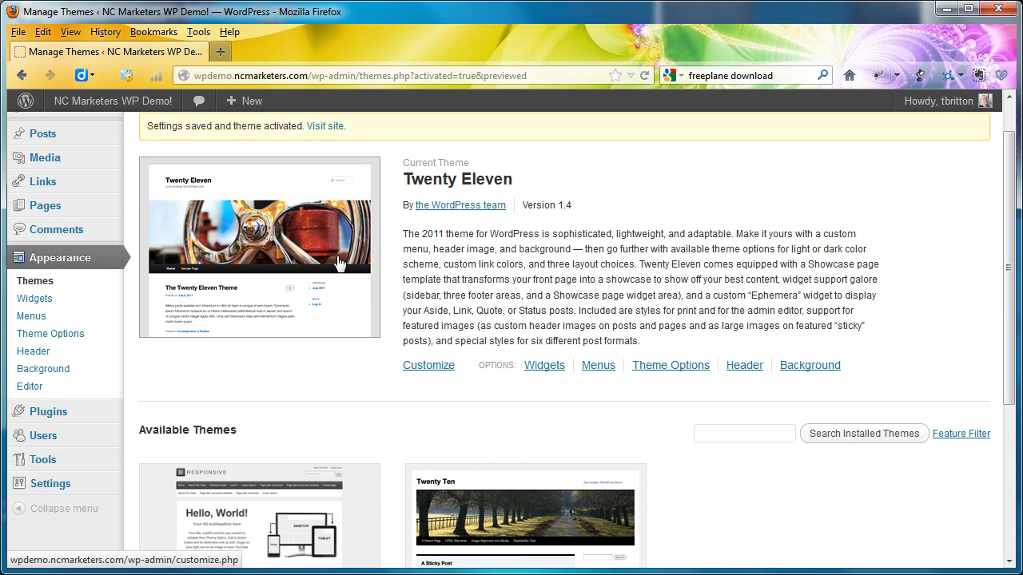
{"action": "scroll", "coordinate": [339, 264], "scroll_direction": "up", "scroll_amount": 5}
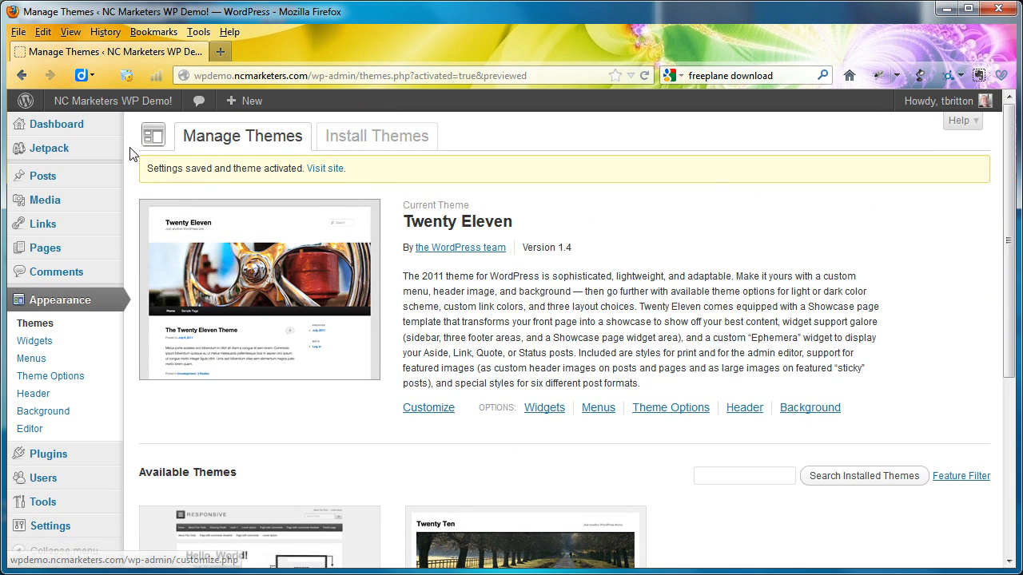
- View the home page in the Twenty Eleven theme, from the header and navigation bar to the footer links
{"action": "left_click", "coordinate": [114, 103]}
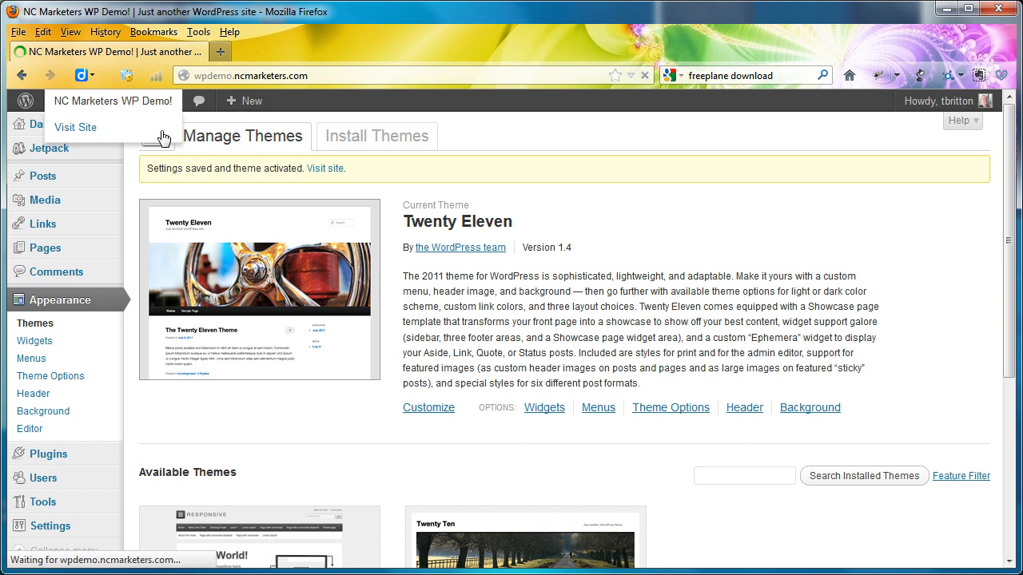
{"action": "scroll", "coordinate": [493, 303], "scroll_direction": "down", "scroll_amount": 5}
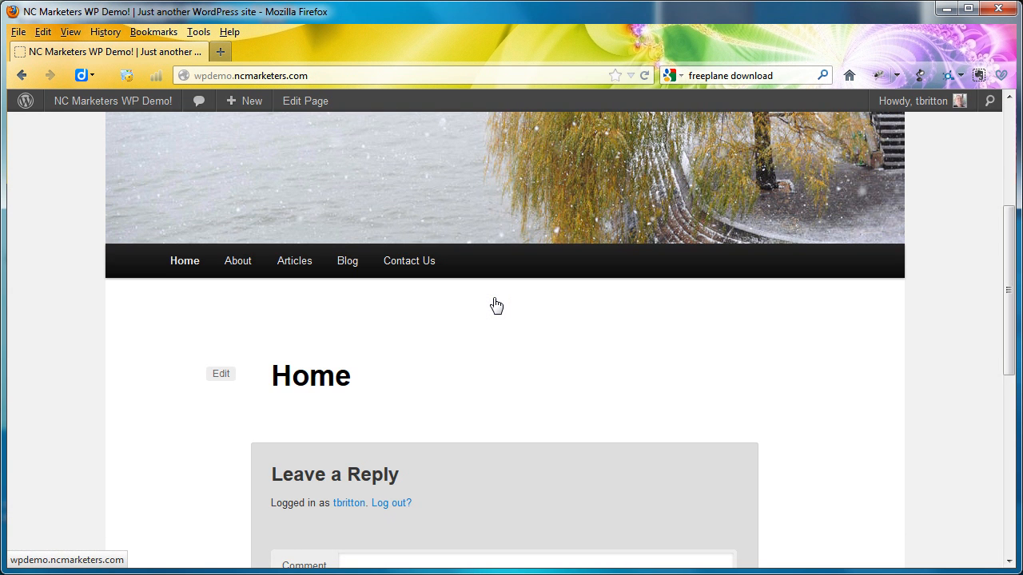
{"action": "scroll", "coordinate": [495, 303], "scroll_direction": "down", "scroll_amount": 5}
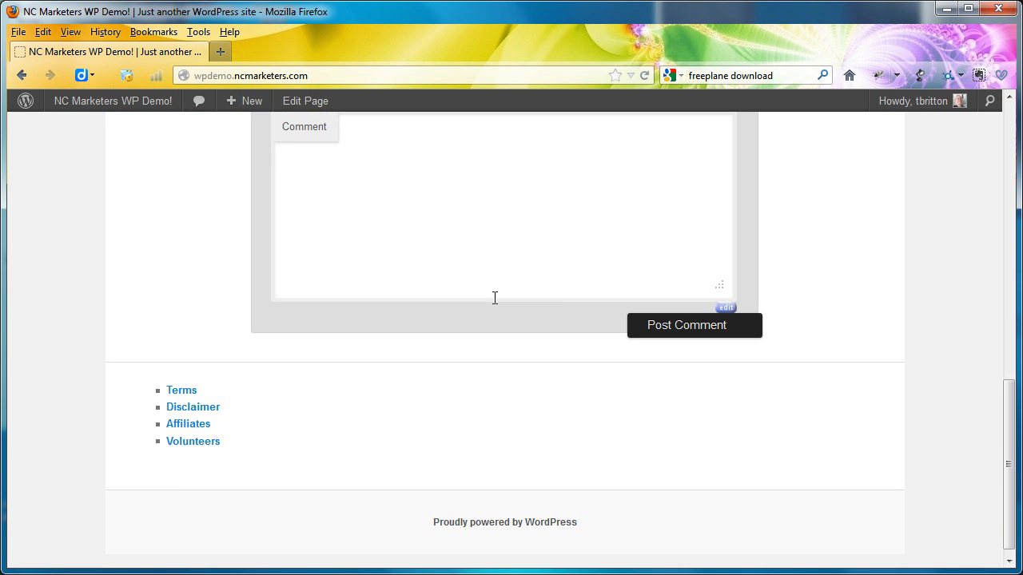
{"action": "scroll", "coordinate": [493, 300], "scroll_direction": "up", "scroll_amount": 10}
- Switch the site back to the Twenty Ten theme
{"action": "mouse_move", "coordinate": [101, 109]}
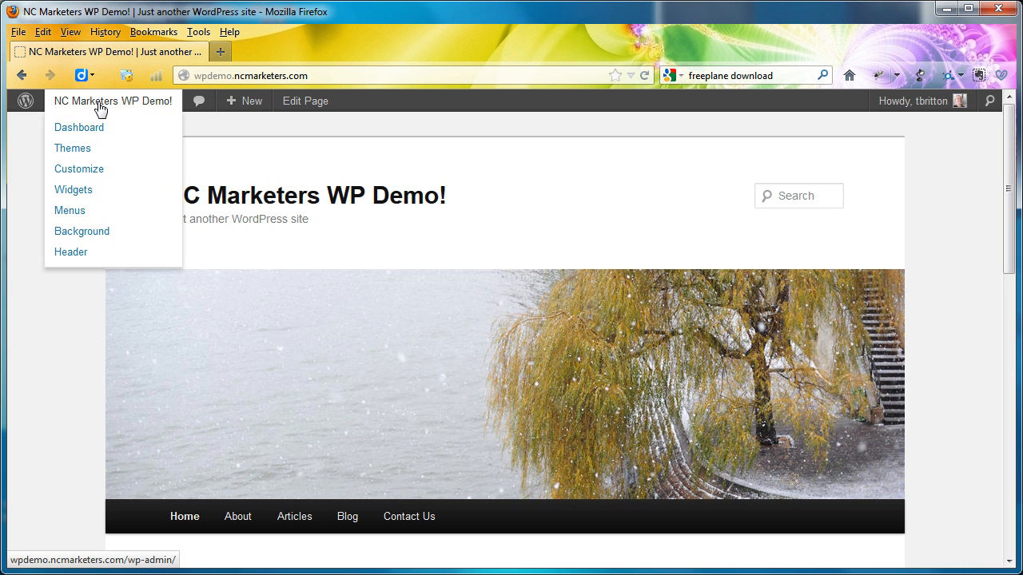
{"action": "left_click", "coordinate": [85, 152]}
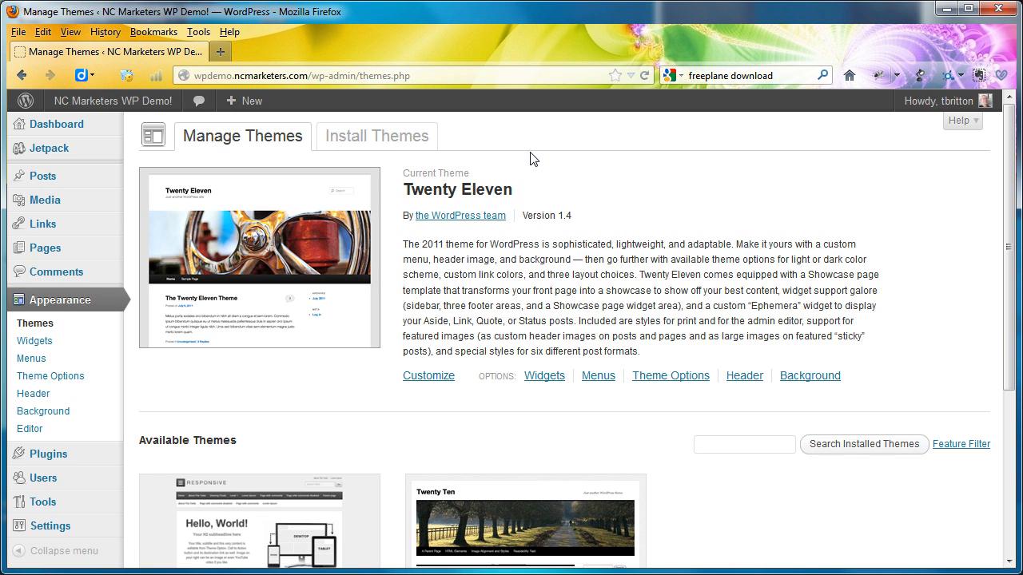
{"action": "scroll", "coordinate": [573, 402], "scroll_direction": "down", "scroll_amount": 5}
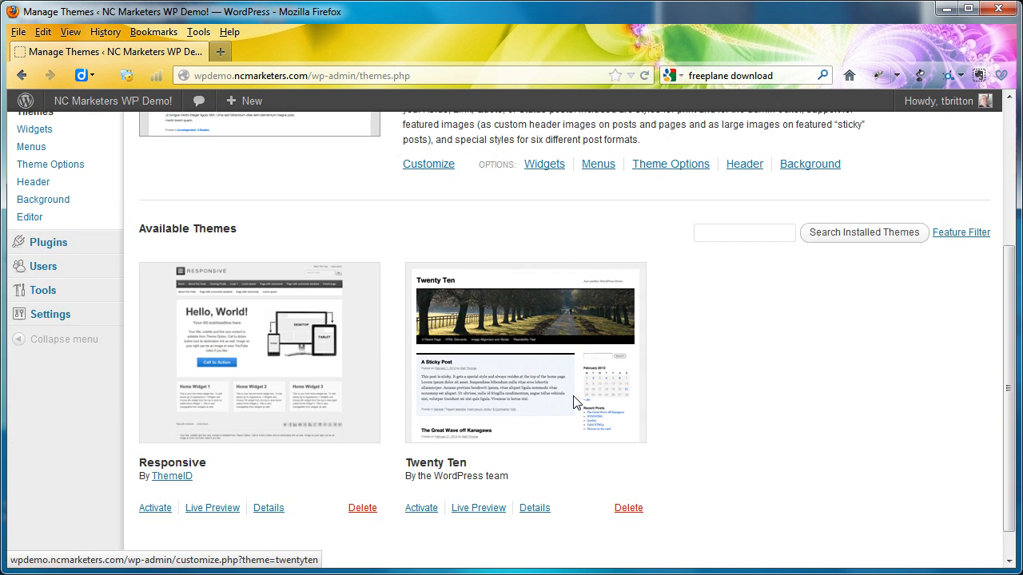
{"action": "left_click", "coordinate": [421, 510]}
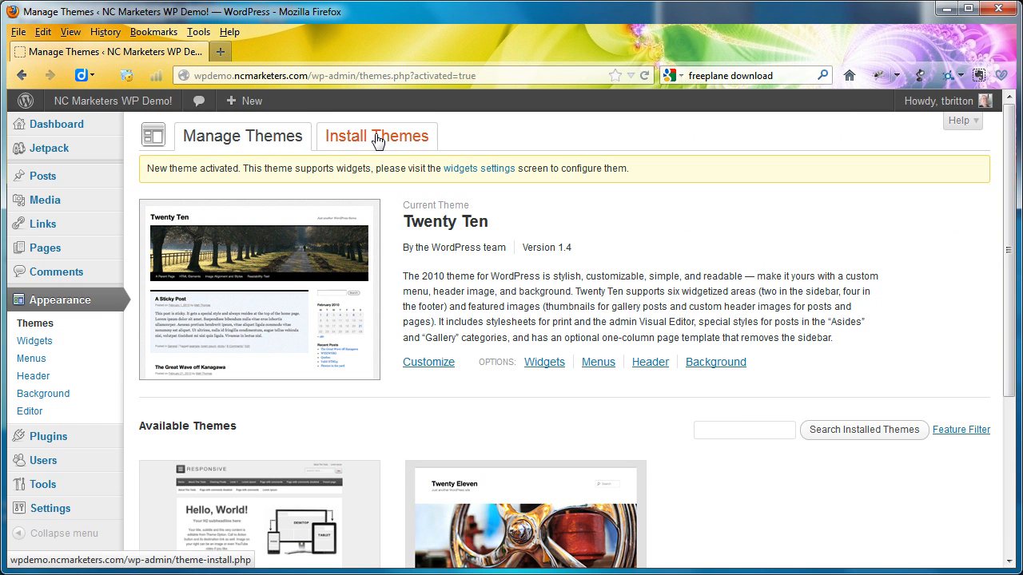
- Examine the keyword search and feature filter options available for finding new themes to install
{"action": "left_click", "coordinate": [378, 141]}
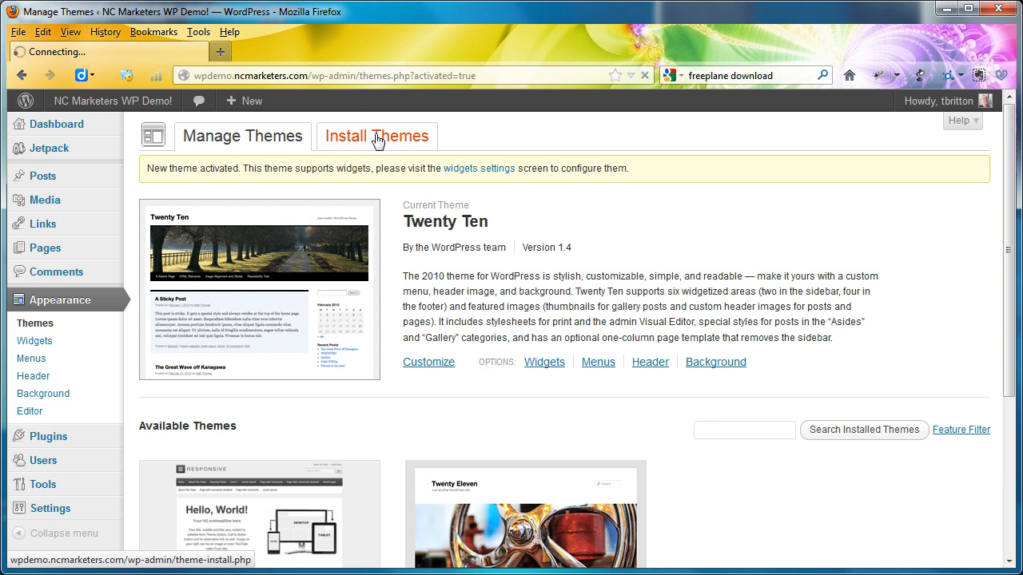
{"action": "scroll", "coordinate": [559, 183], "scroll_direction": "down", "scroll_amount": 1}
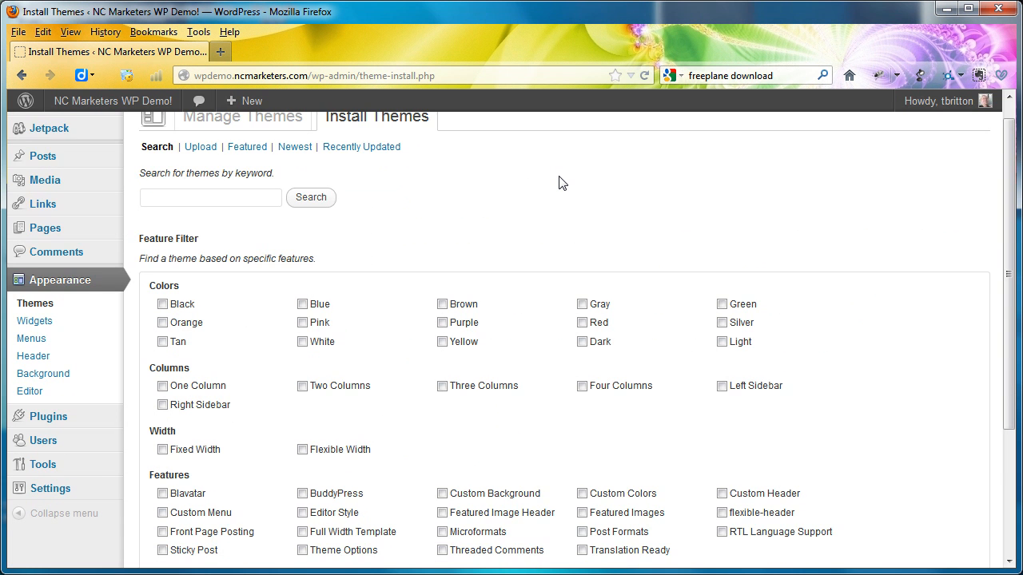
{"action": "scroll", "coordinate": [560, 183], "scroll_direction": "down", "scroll_amount": 4}
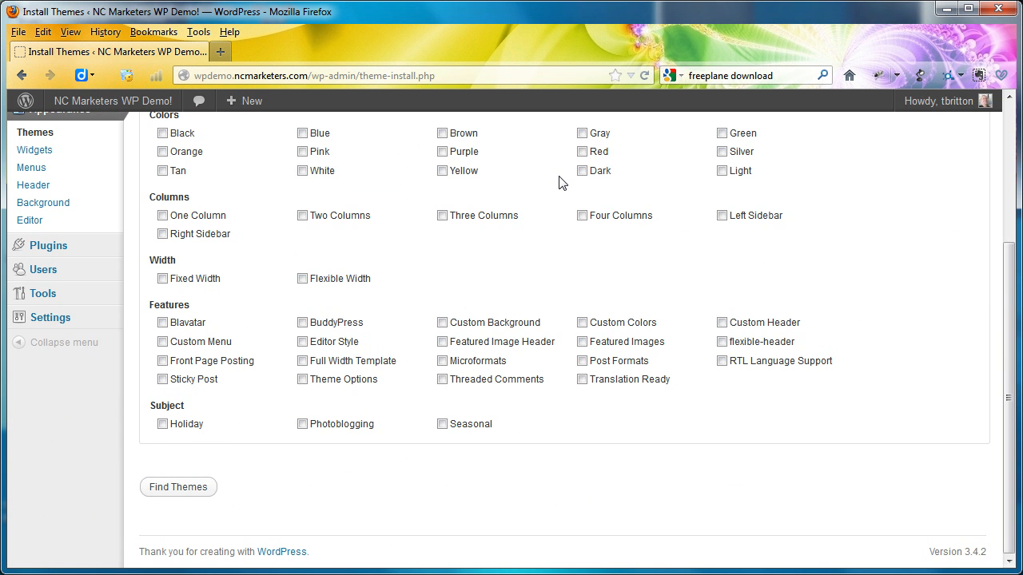
{"action": "scroll", "coordinate": [559, 183], "scroll_direction": "up", "scroll_amount": 5}
{"action": "scroll", "coordinate": [560, 183], "scroll_direction": "down", "scroll_amount": 1}
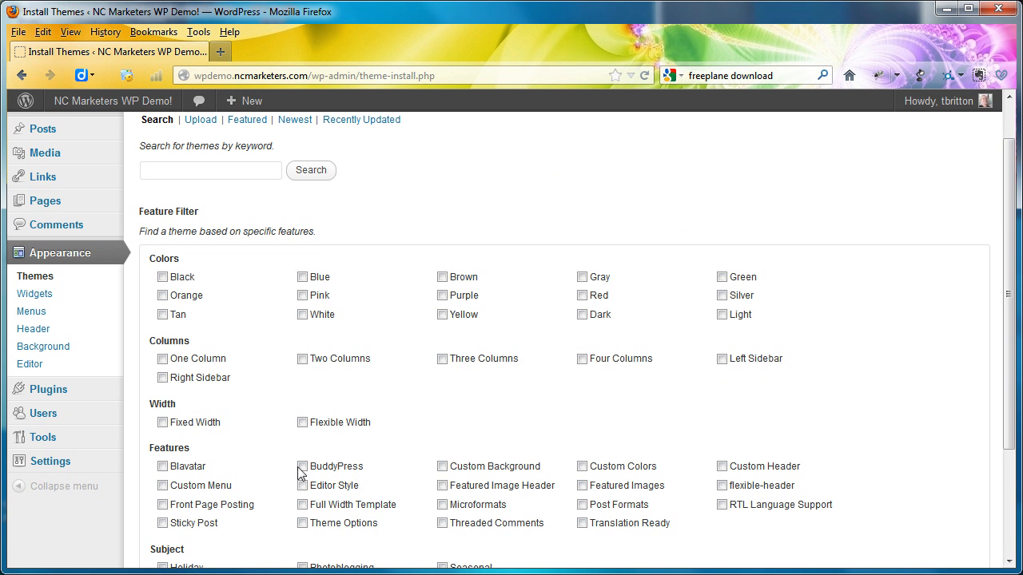
- Browse the featured themes available for installation
{"action": "left_click", "coordinate": [247, 124]}
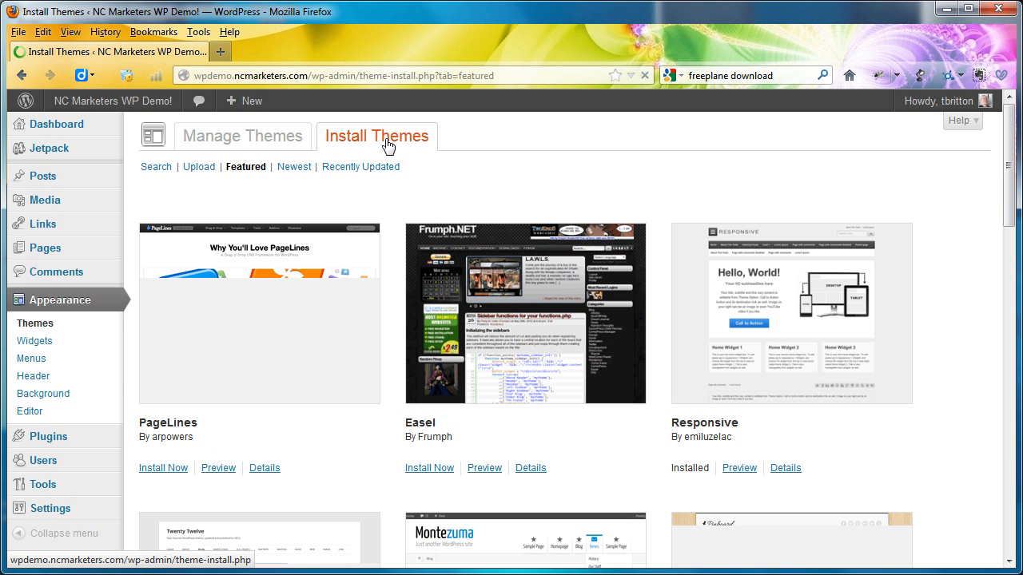
{"action": "scroll", "coordinate": [445, 167], "scroll_direction": "down", "scroll_amount": 3}
{"action": "scroll", "coordinate": [447, 169], "scroll_direction": "down", "scroll_amount": 2}
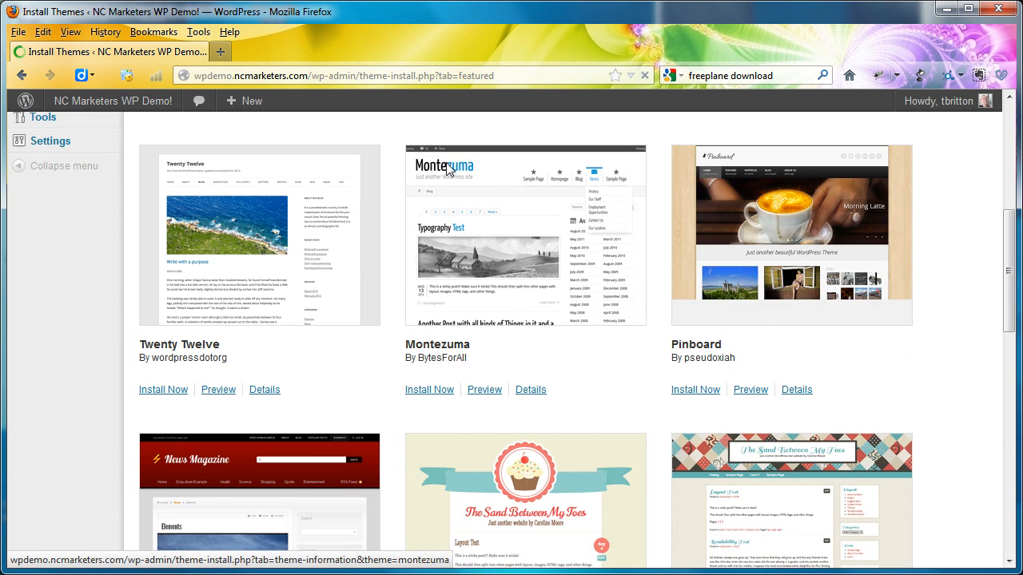
{"action": "scroll", "coordinate": [448, 170], "scroll_direction": "down", "scroll_amount": 3}
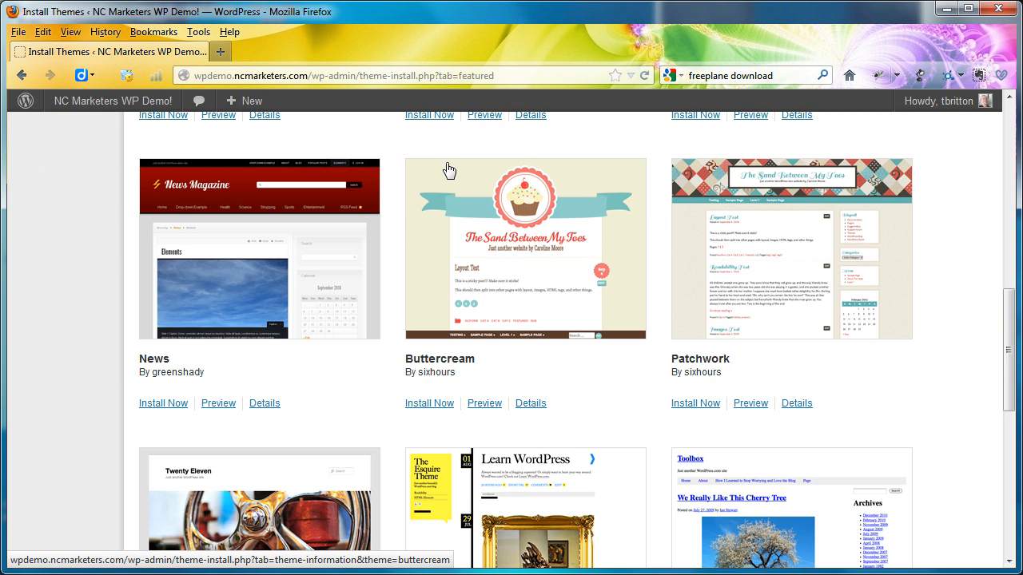
{"action": "scroll", "coordinate": [448, 170], "scroll_direction": "up", "scroll_amount": 8}
{"action": "scroll", "coordinate": [449, 171], "scroll_direction": "up", "scroll_amount": 1}
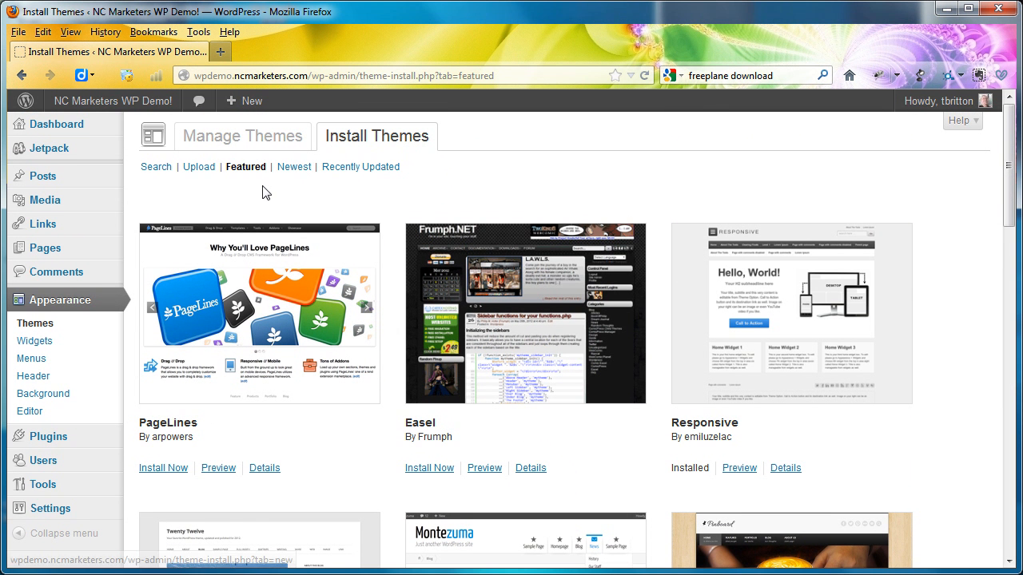
- Check which menus are offered for the theme's Primary Navigation location
{"action": "left_click", "coordinate": [45, 361]}
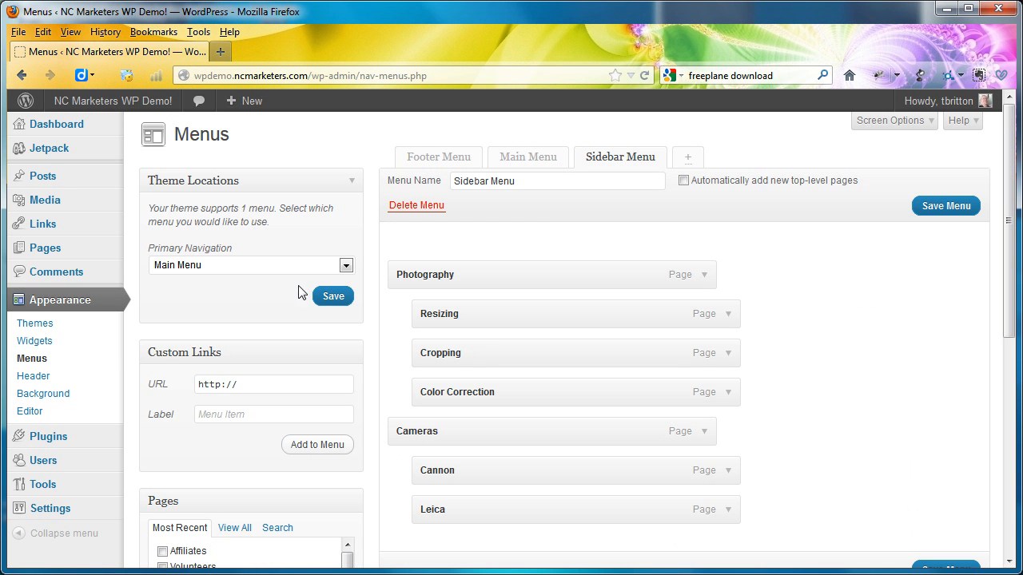
{"action": "left_click", "coordinate": [344, 269]}
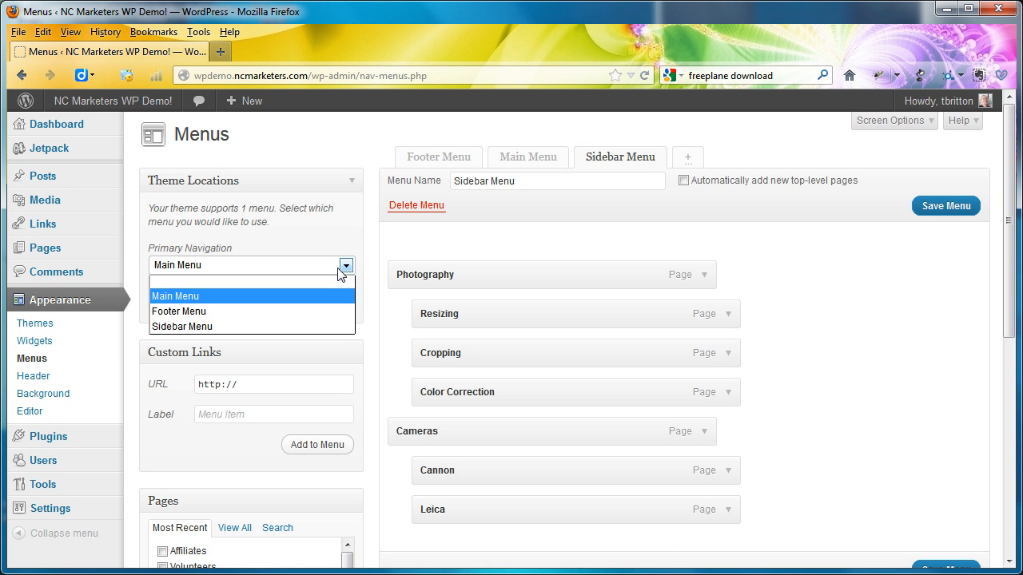
{"action": "left_click", "coordinate": [342, 271]}
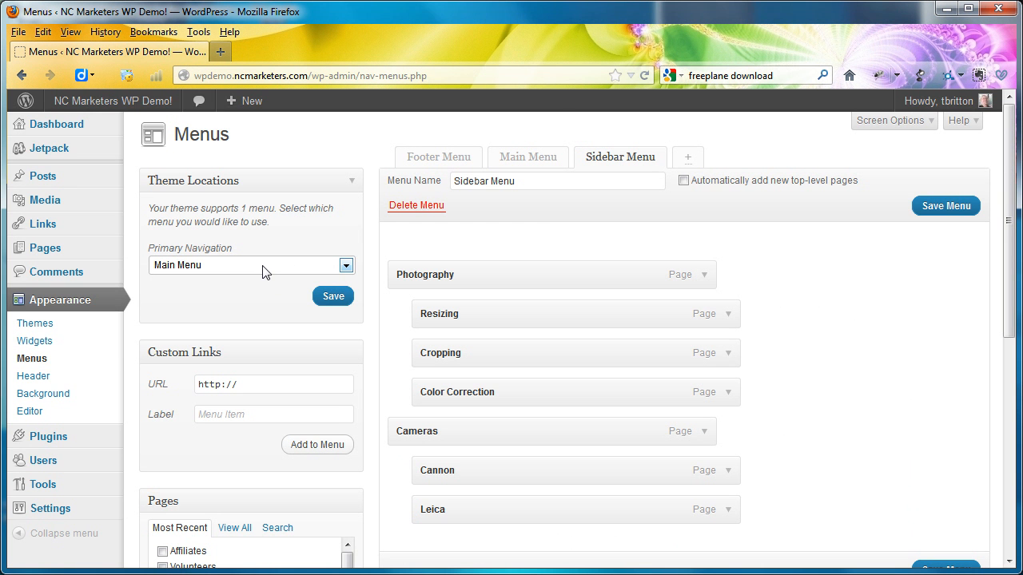
- Examine the Categories widget's options in the Primary Widget Area and the other widget areas the theme provides
{"action": "left_click", "coordinate": [53, 342]}
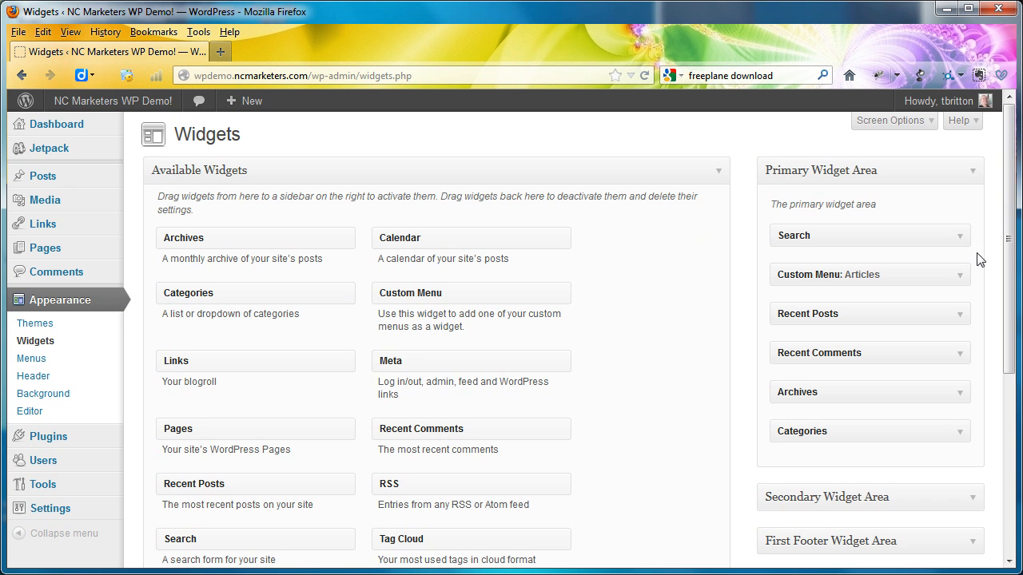
{"action": "left_click", "coordinate": [957, 434]}
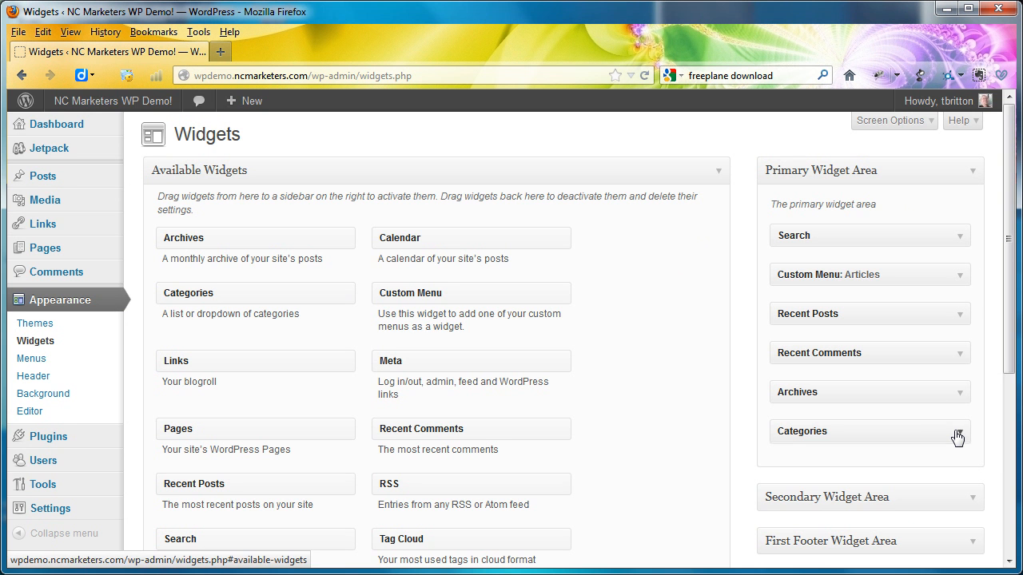
{"action": "scroll", "coordinate": [877, 466], "scroll_direction": "down", "scroll_amount": 3}
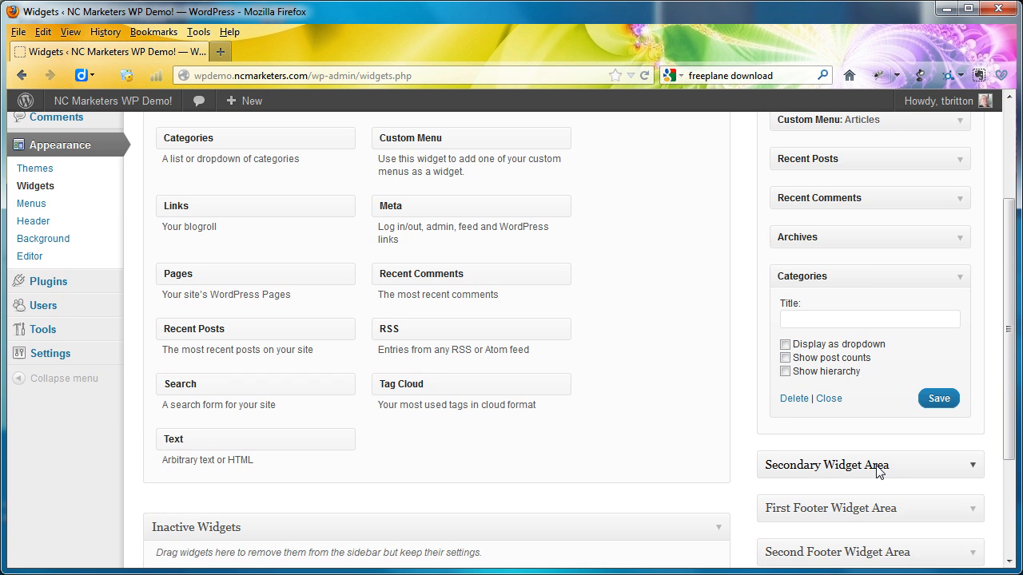
{"action": "scroll", "coordinate": [877, 472], "scroll_direction": "down", "scroll_amount": 2}
{"action": "scroll", "coordinate": [878, 472], "scroll_direction": "up", "scroll_amount": 5}
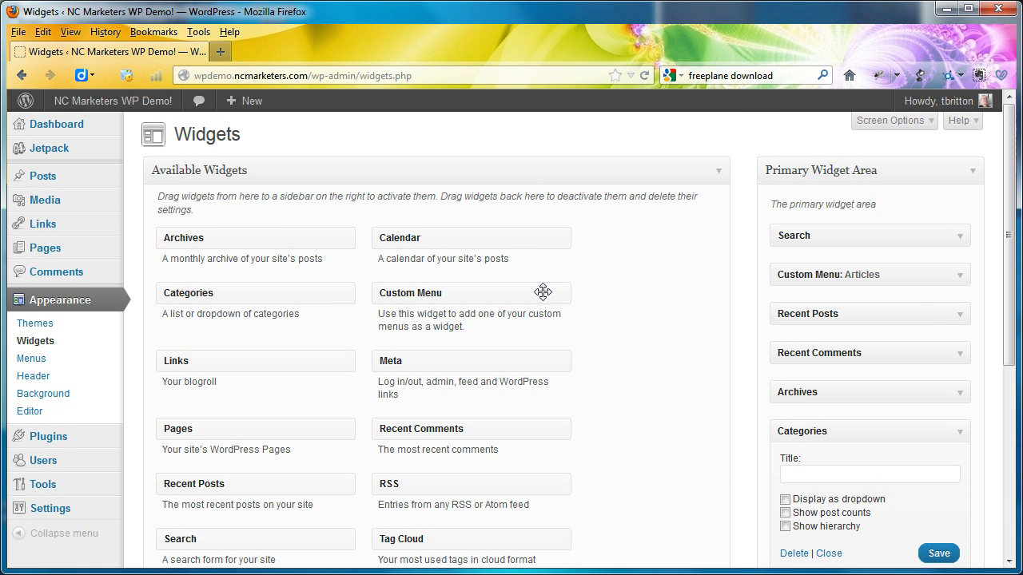
- Add the Opinions and Reviews, Thoughts and Tutorials categories to the Sidebar Menu and save the menu
{"action": "left_click", "coordinate": [29, 360]}
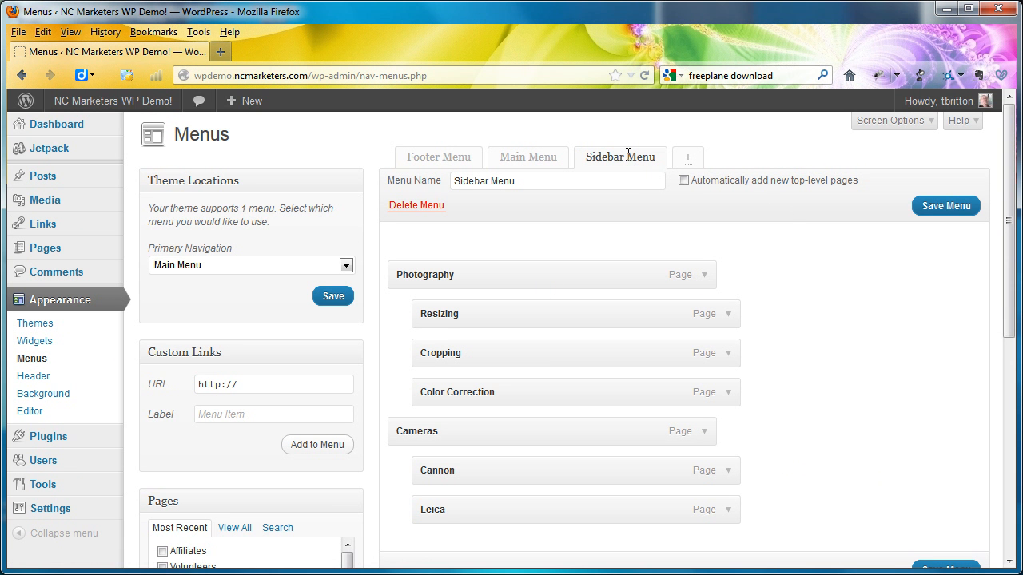
{"action": "scroll", "coordinate": [444, 373], "scroll_direction": "down", "scroll_amount": 5}
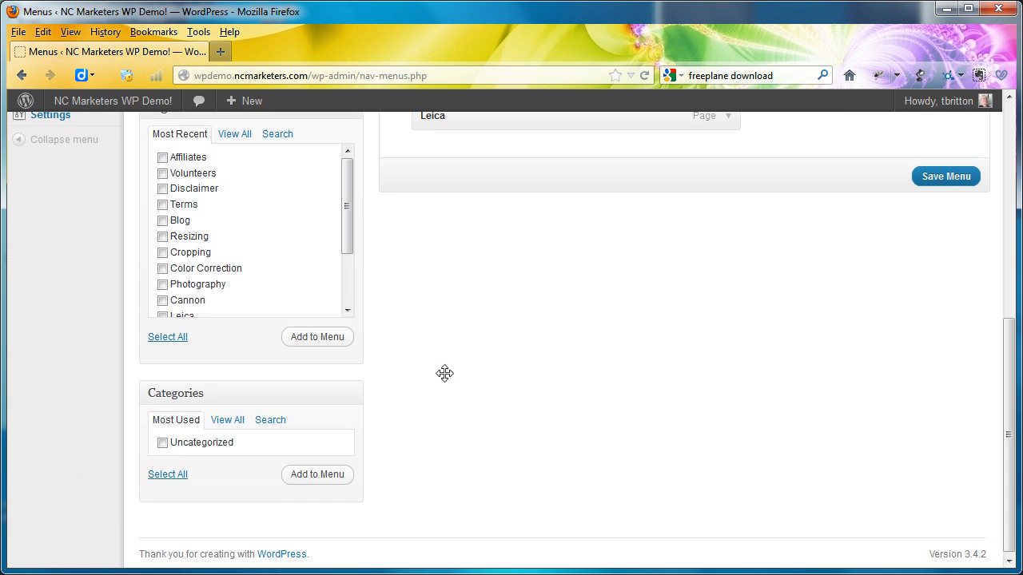
{"action": "left_click", "coordinate": [227, 424]}
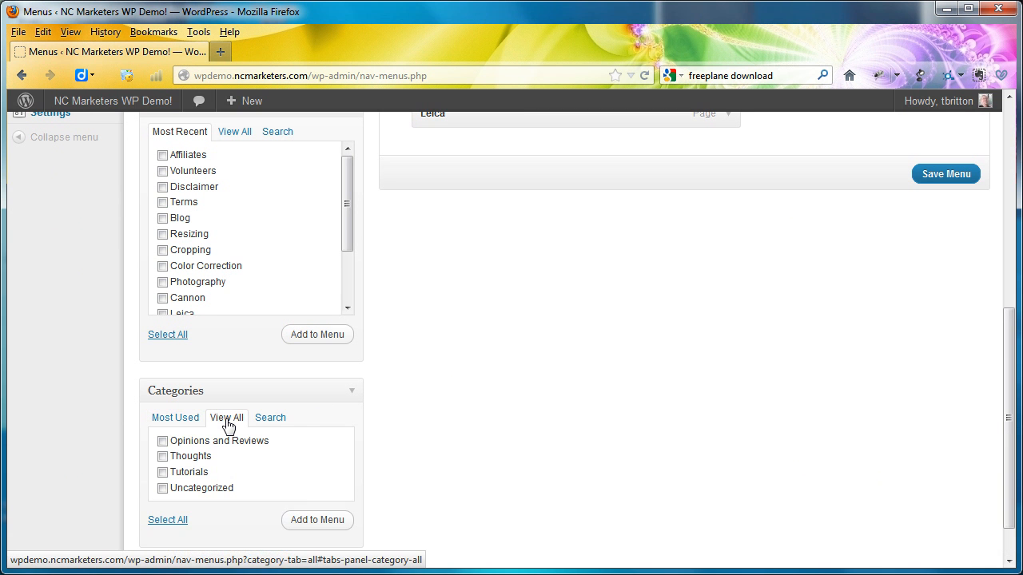
{"action": "left_click", "coordinate": [162, 444]}
{"action": "left_click", "coordinate": [162, 456]}
{"action": "left_click", "coordinate": [162, 472]}
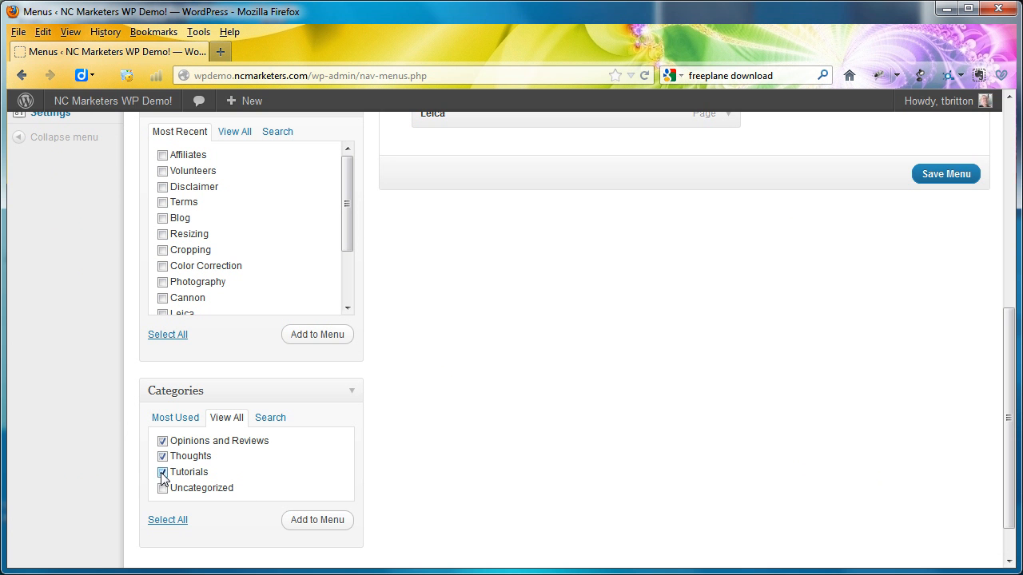
{"action": "left_click", "coordinate": [314, 521]}
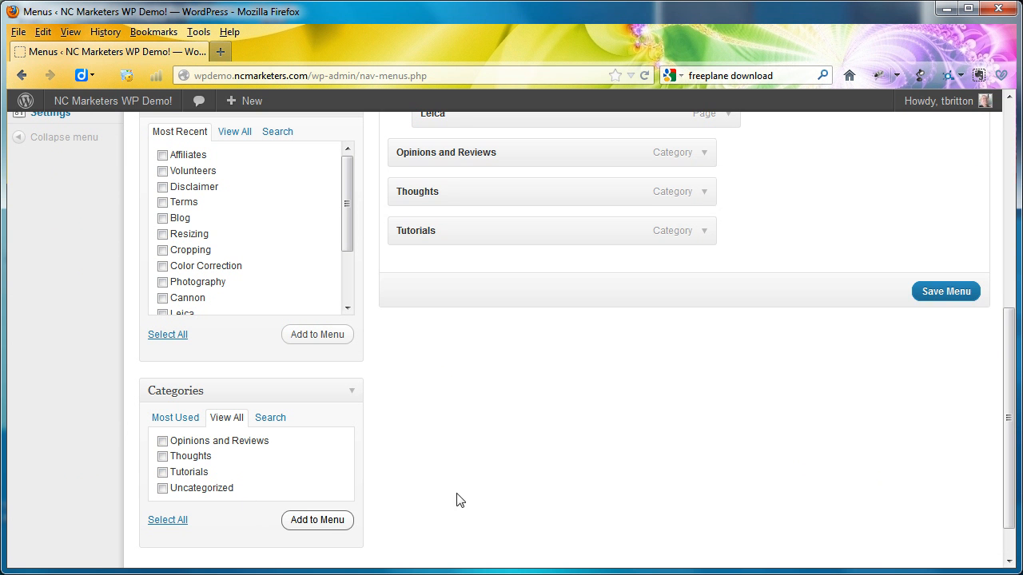
{"action": "scroll", "coordinate": [586, 472], "scroll_direction": "up", "scroll_amount": 5}
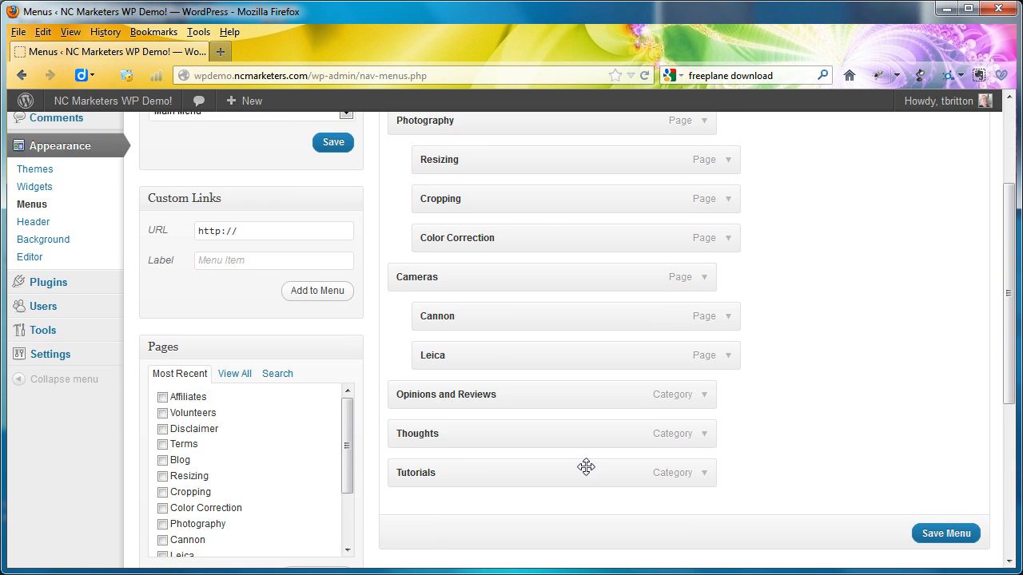
{"action": "scroll", "coordinate": [586, 467], "scroll_direction": "down", "scroll_amount": 2}
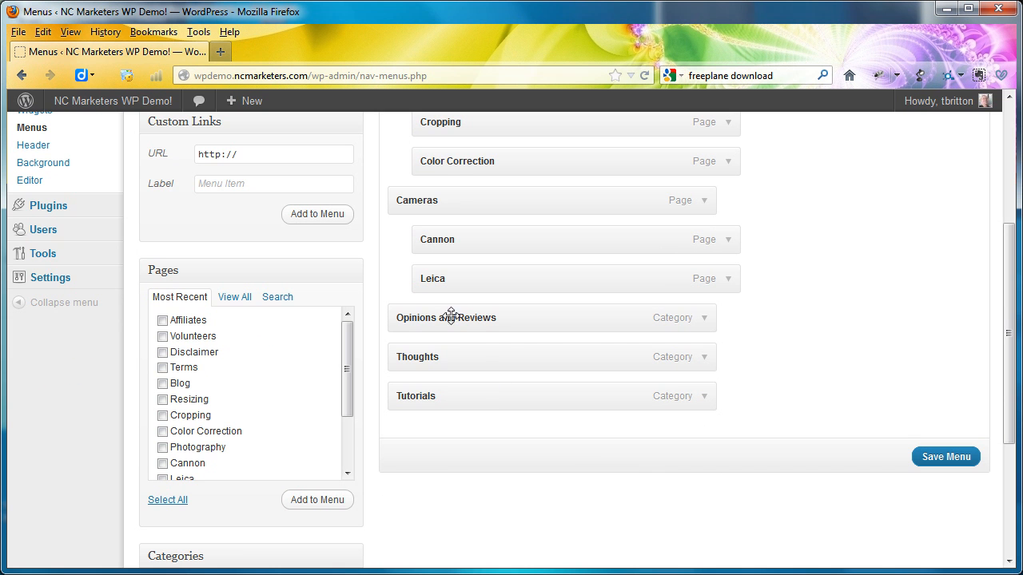
{"action": "left_click", "coordinate": [966, 460]}
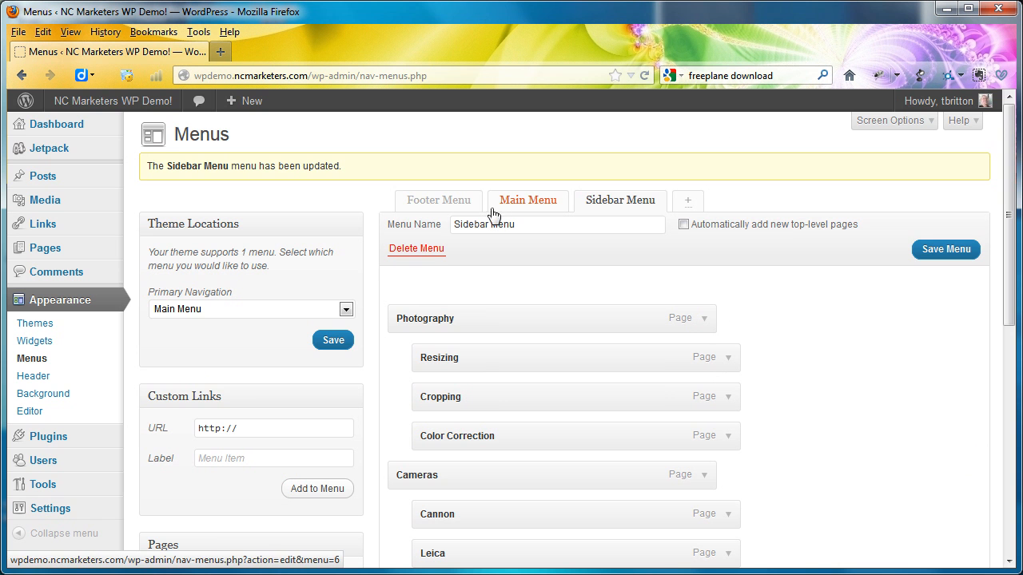
- View the site's home page, checking the Articles menu in the sidebar, the navigation bar and the site address
{"action": "left_click", "coordinate": [90, 101]}
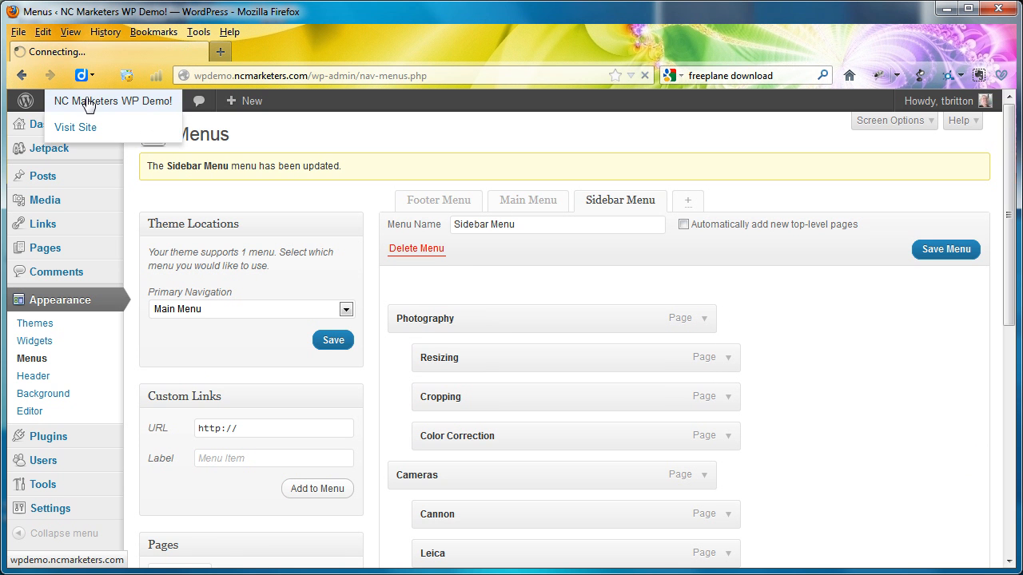
{"action": "scroll", "coordinate": [678, 372], "scroll_direction": "down", "scroll_amount": 4}
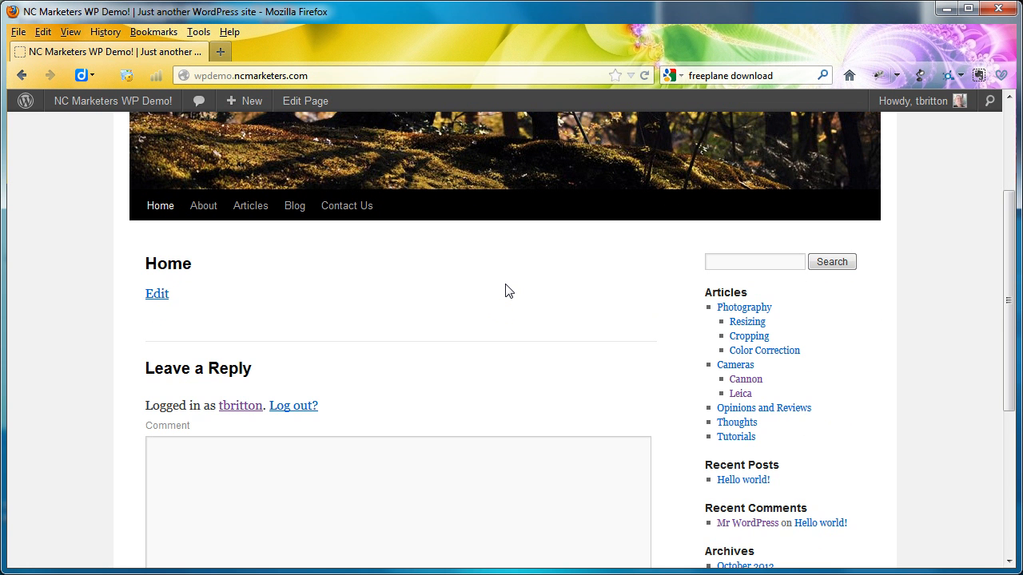
{"action": "scroll", "coordinate": [505, 291], "scroll_direction": "down", "scroll_amount": 3}
{"action": "scroll", "coordinate": [505, 290], "scroll_direction": "up", "scroll_amount": 4}
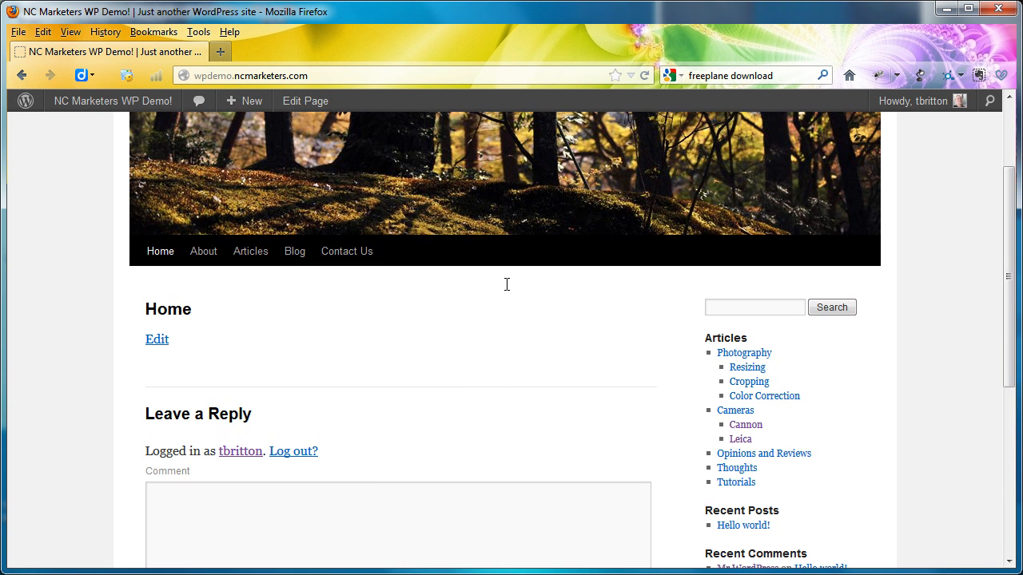
{"action": "scroll", "coordinate": [507, 284], "scroll_direction": "up", "scroll_amount": 3}
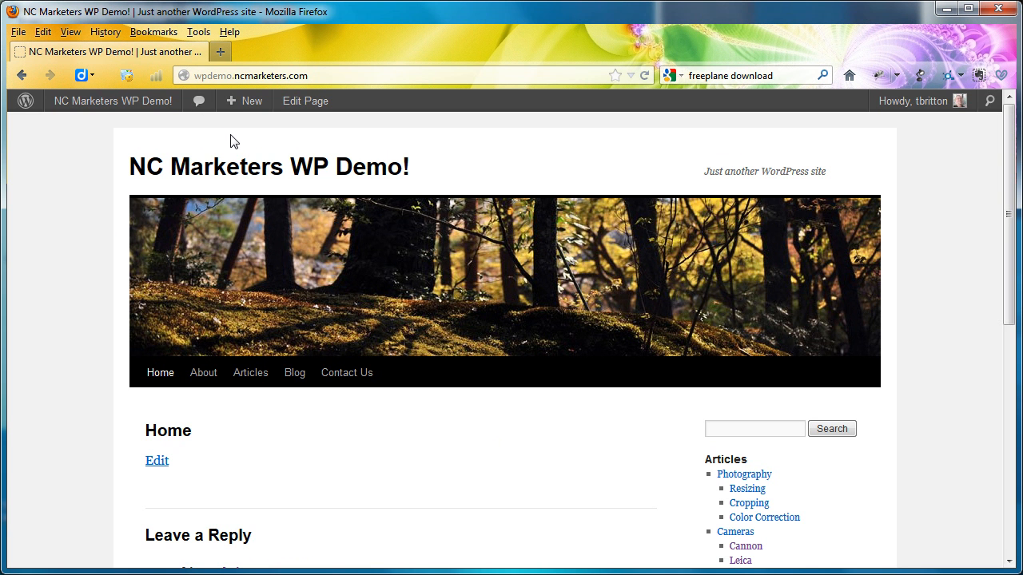
{"action": "double_click", "coordinate": [212, 75]}
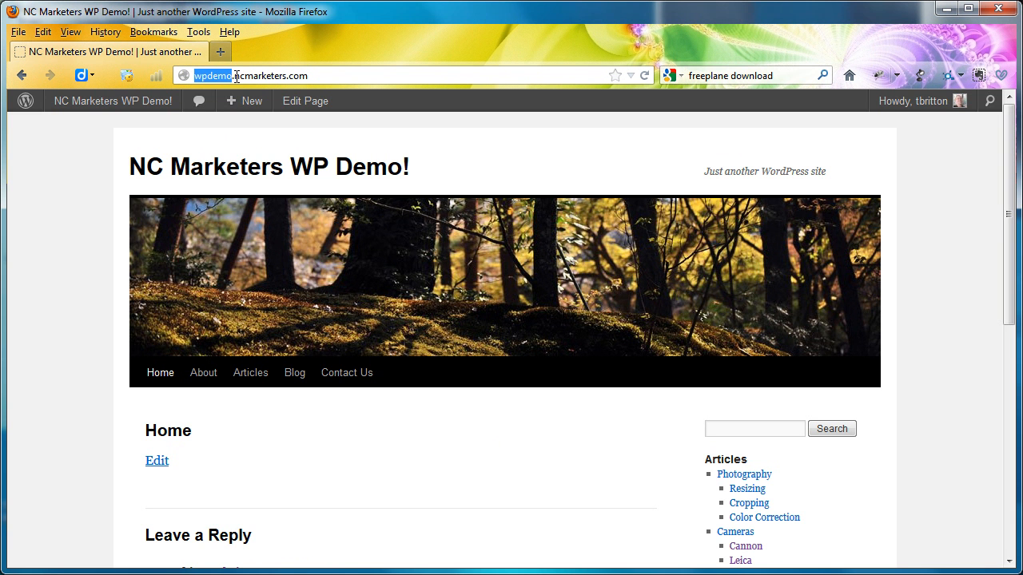
{"action": "left_click", "coordinate": [326, 78]}
- Return to the site's dashboard and open the widget management page
{"action": "left_click", "coordinate": [147, 106]}
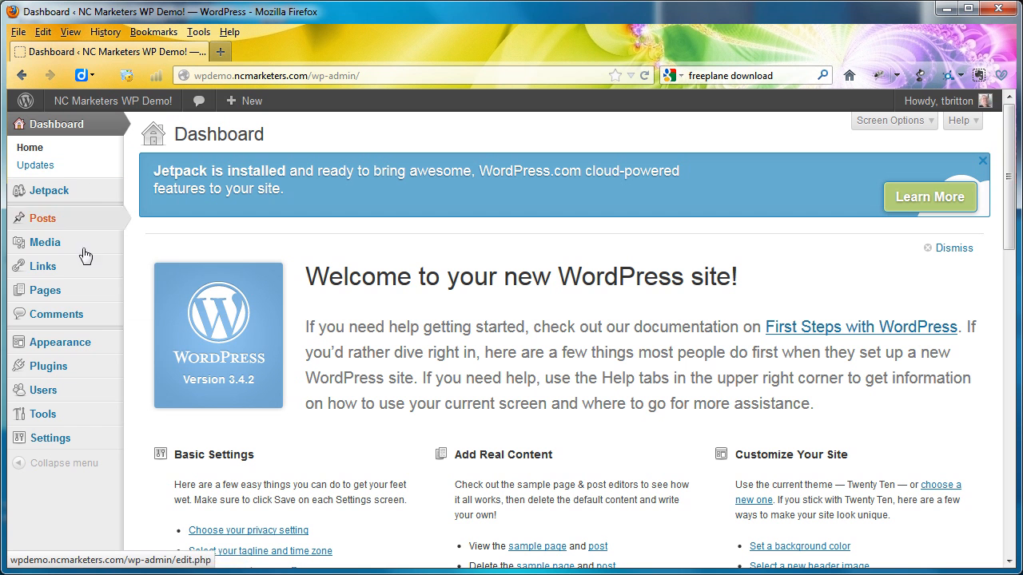
{"action": "mouse_move", "coordinate": [99, 345]}
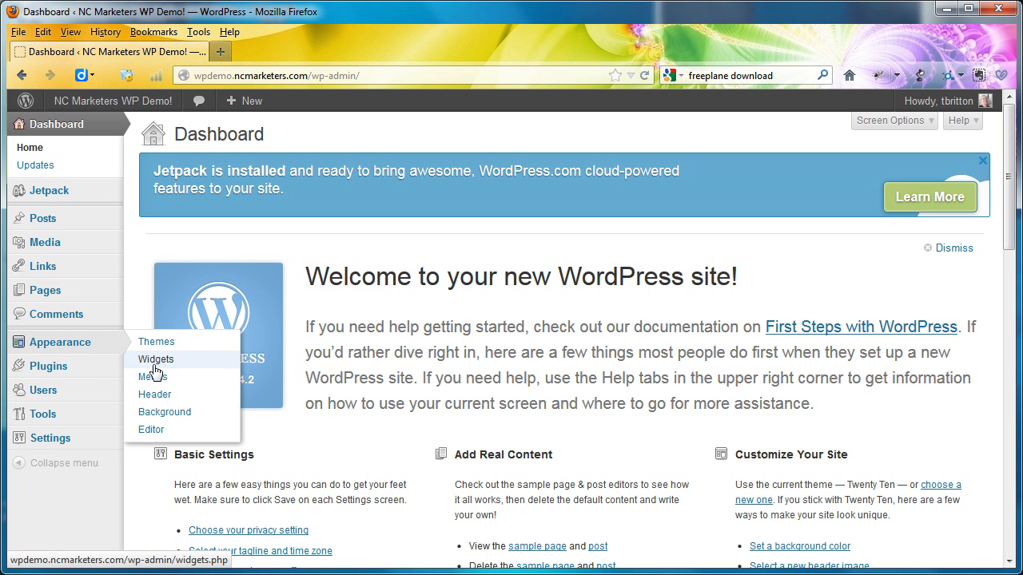
{"action": "left_click", "coordinate": [155, 363]}
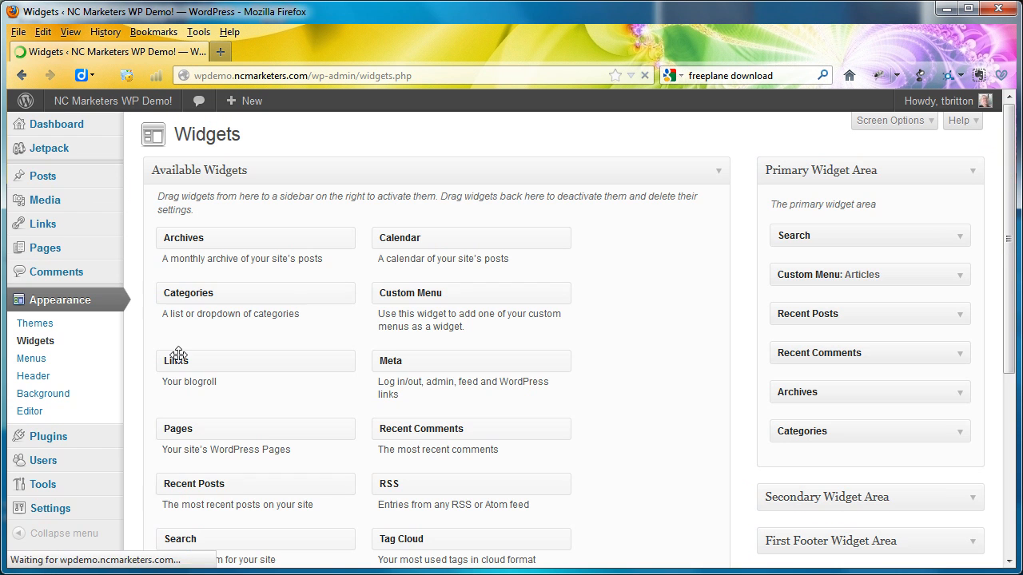